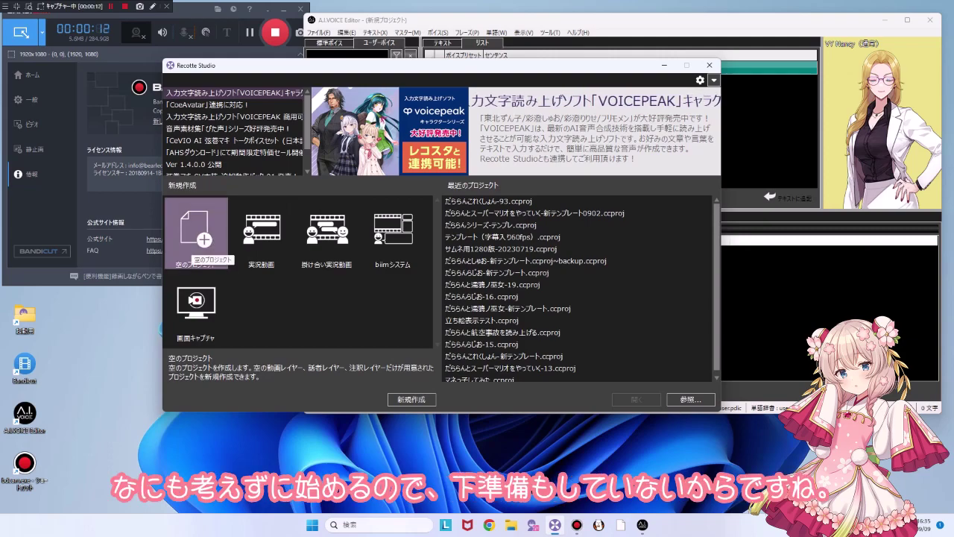
Create an empty project with the video size set to 1980 x 1080.
{"action": "double_click", "coordinate": [192, 243]}
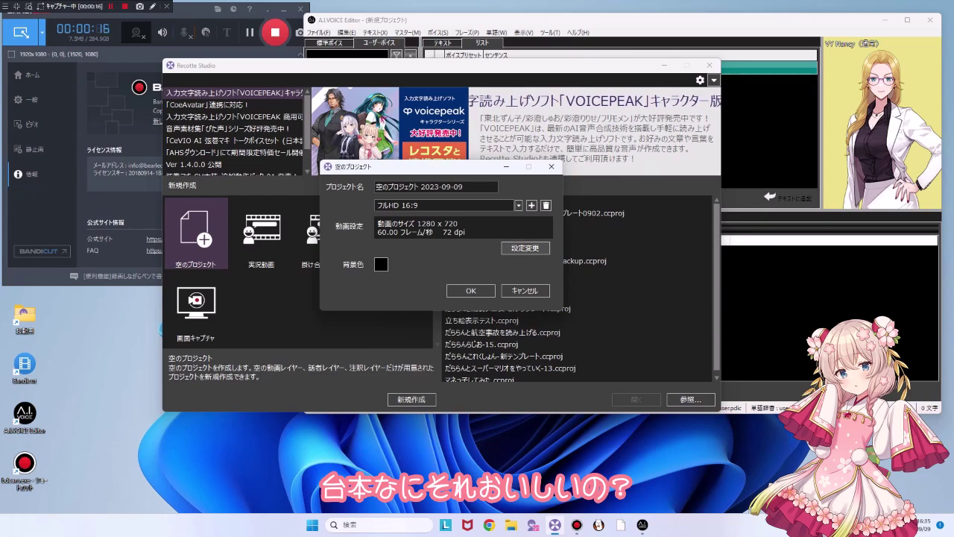
{"action": "left_click", "coordinate": [525, 247]}
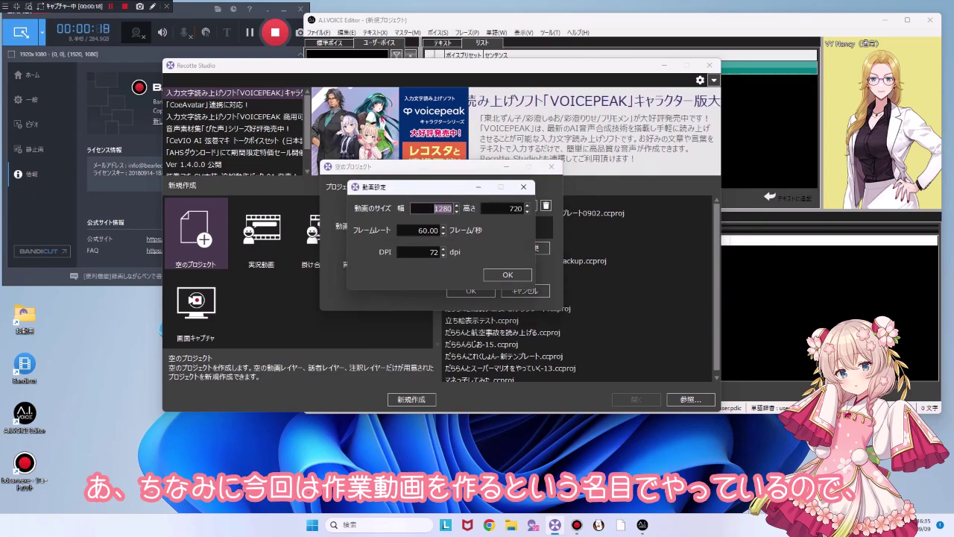
{"action": "type", "text": "1980"}
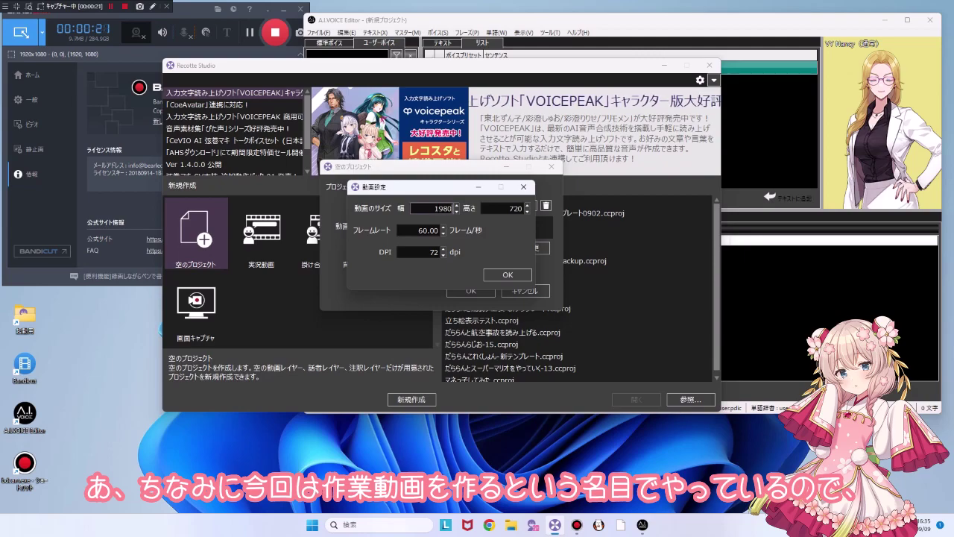
{"action": "key", "text": "Tab"}
{"action": "type", "text": "1080"}
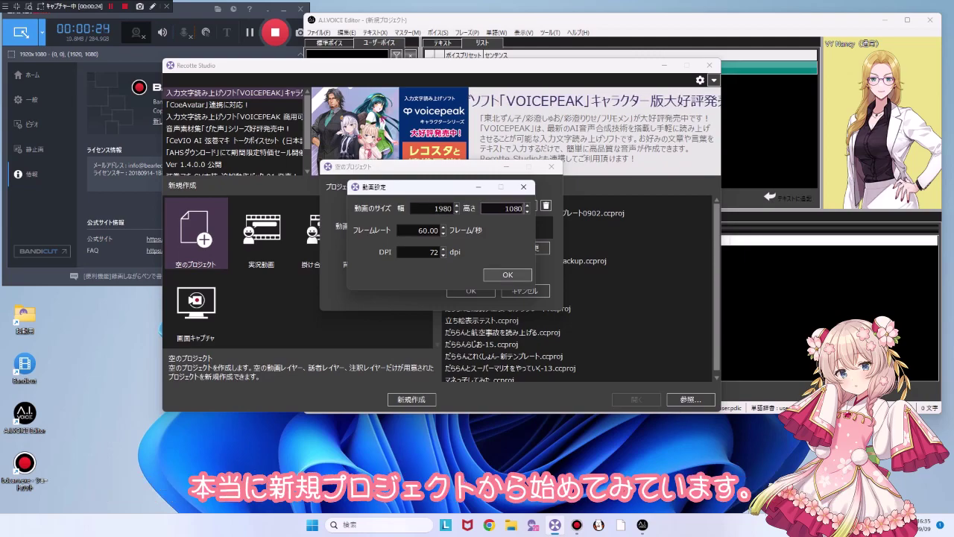
{"action": "key", "text": "Return"}
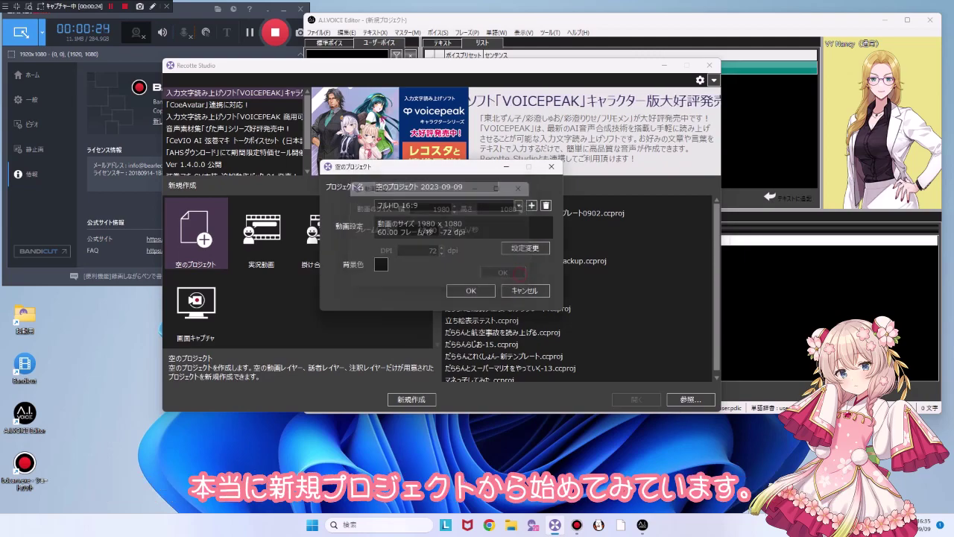
{"action": "left_click", "coordinate": [486, 290]}
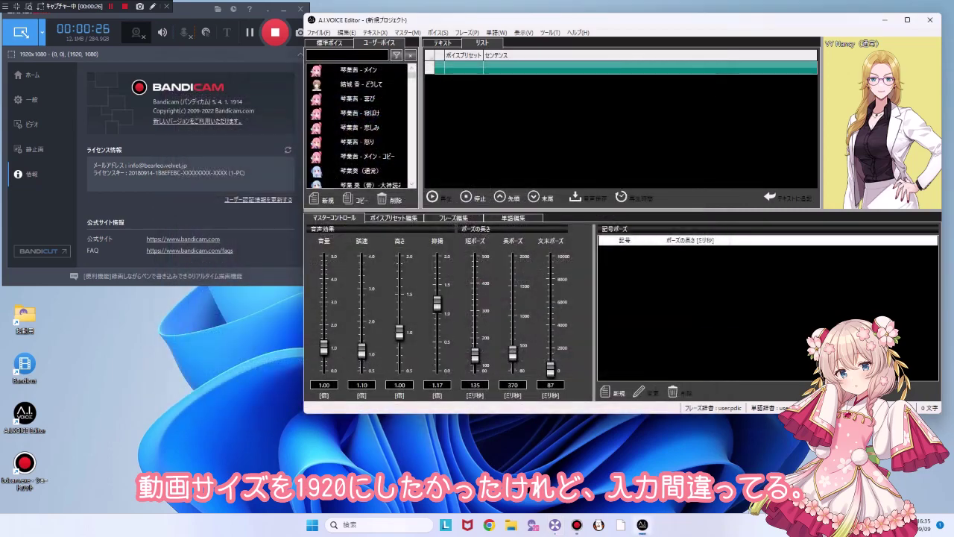
Open the properties of the speaker layer 話者1 and rename it 彩澄しゅお.
{"action": "left_click_drag", "start_coordinate": [293, 32], "coordinate": [352, 28]}
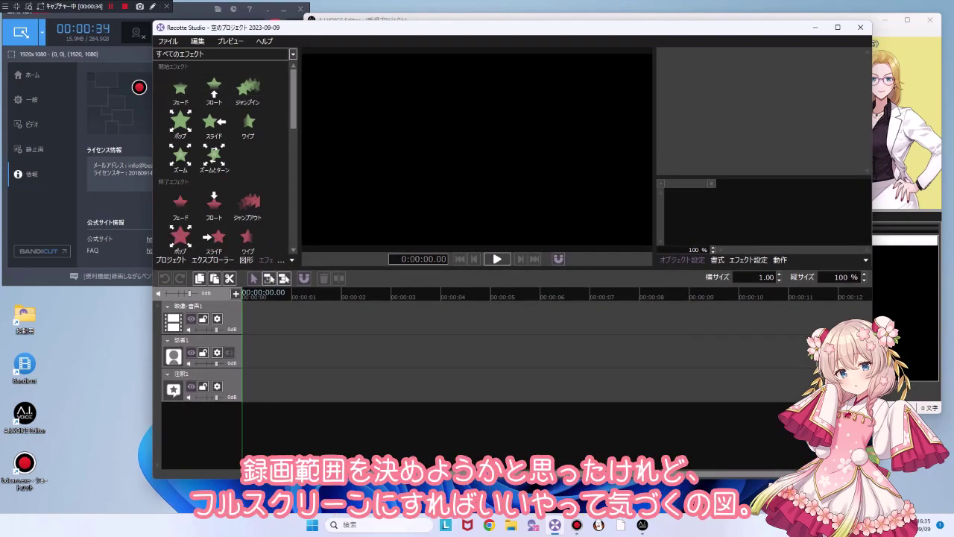
{"action": "left_click", "coordinate": [256, 316]}
{"action": "left_click", "coordinate": [216, 352]}
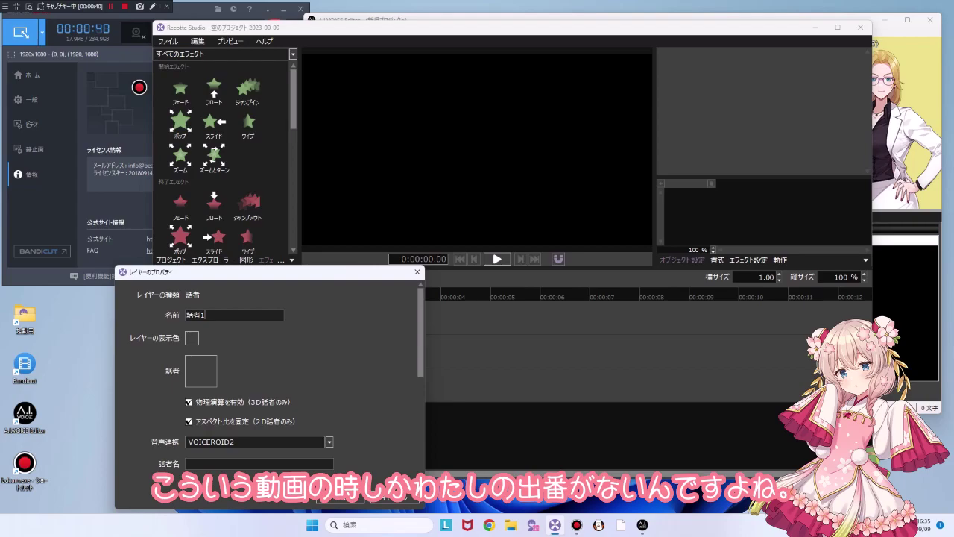
{"action": "key", "text": "BackSpace"}
{"action": "key", "text": "BackSpace"}
{"action": "key", "text": "BackSpace"}
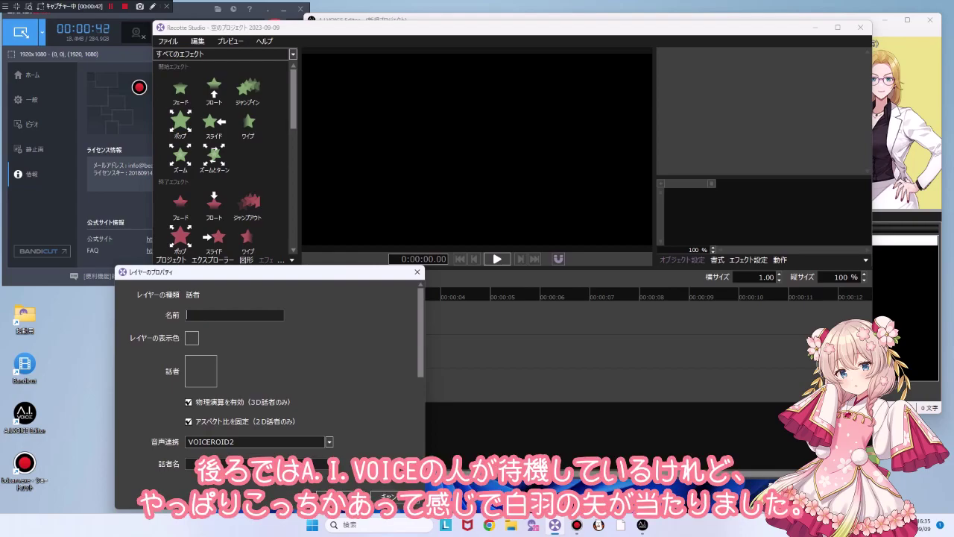
{"action": "type", "text": "彩澄しゅお"}
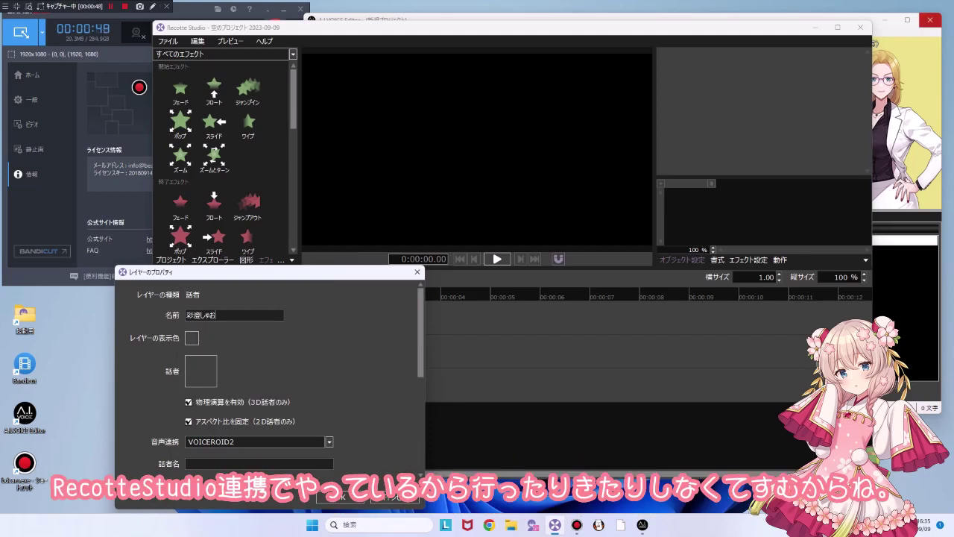
Close the A.I.VOICE Editor window and assign the character 2D-彩澄しゅお(制服) as the layer's speaker.
{"action": "left_click", "coordinate": [931, 20]}
{"action": "left_click", "coordinate": [200, 371]}
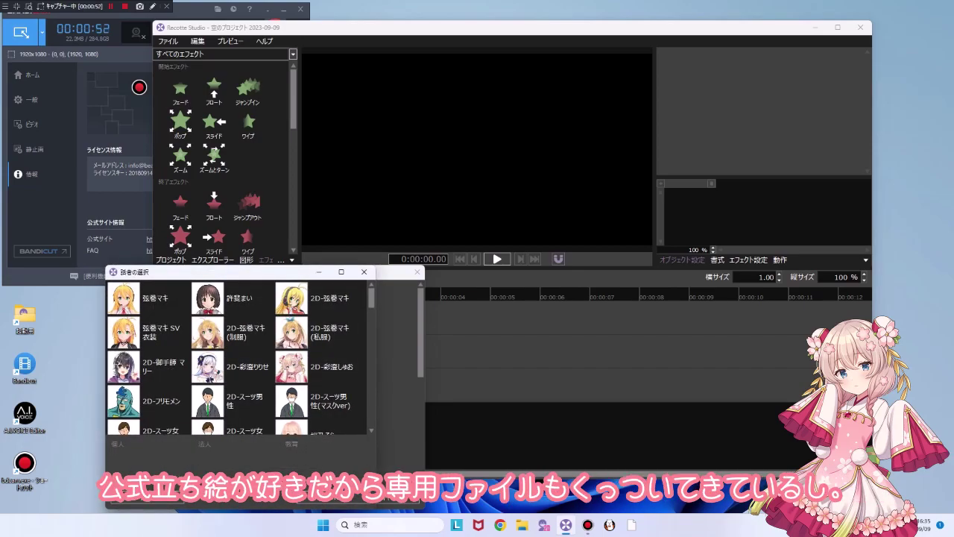
{"action": "scroll", "coordinate": [294, 350], "scroll_direction": "down", "scroll_amount": 1}
{"action": "scroll", "coordinate": [230, 357], "scroll_direction": "down", "scroll_amount": 10}
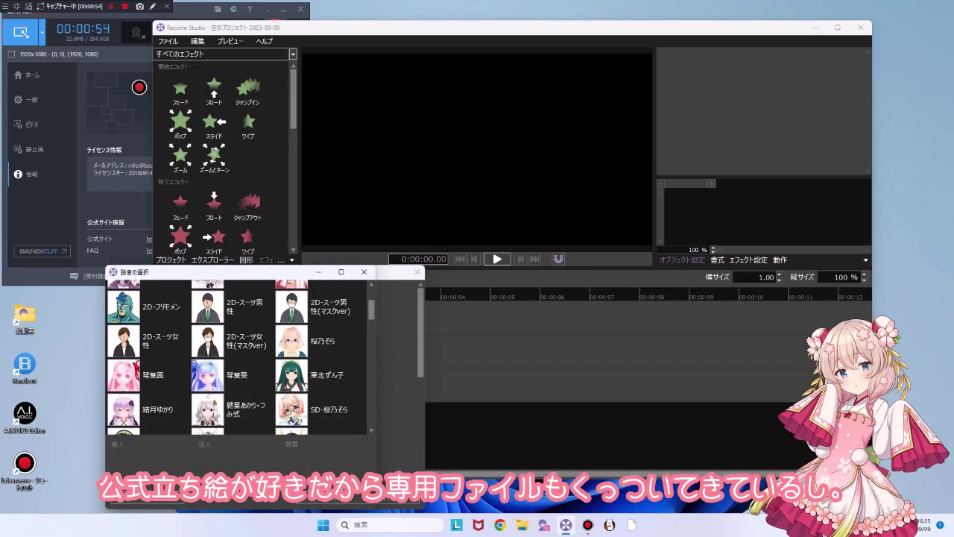
{"action": "scroll", "coordinate": [230, 357], "scroll_direction": "down", "scroll_amount": 10}
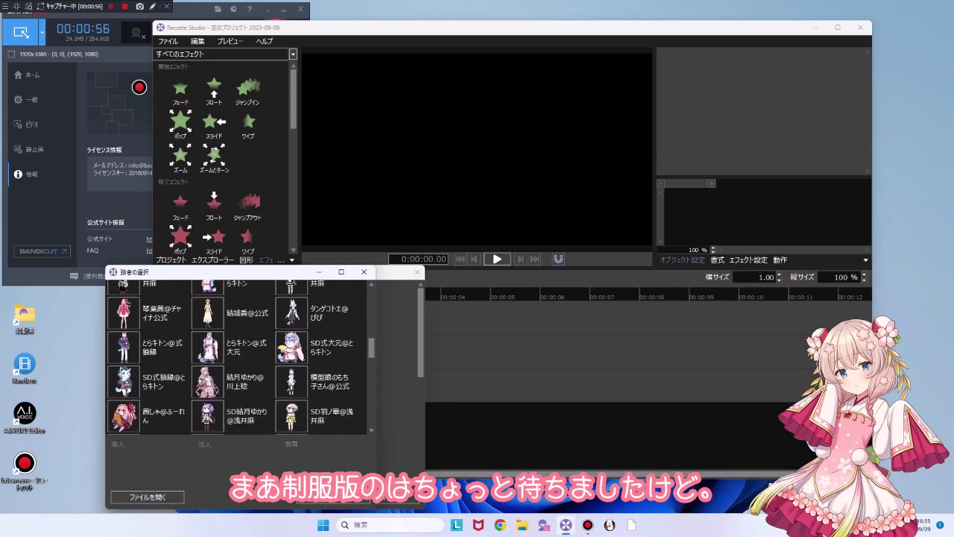
{"action": "scroll", "coordinate": [239, 357], "scroll_direction": "down", "scroll_amount": 10}
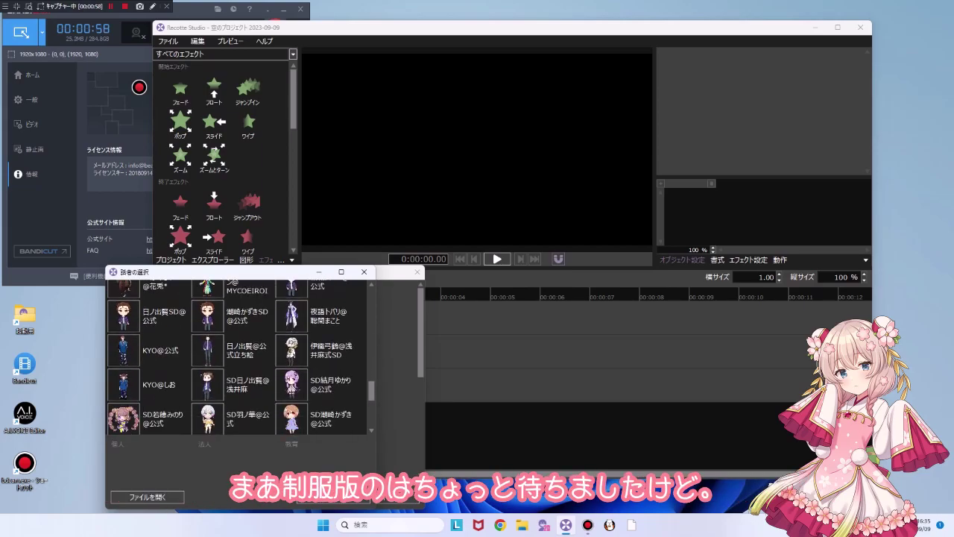
{"action": "scroll", "coordinate": [238, 357], "scroll_direction": "up", "scroll_amount": 5}
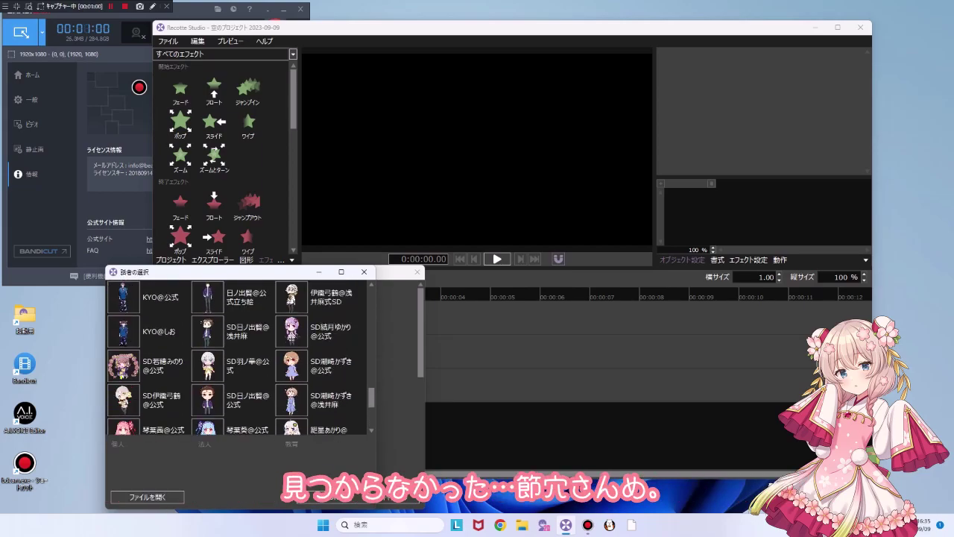
{"action": "scroll", "coordinate": [242, 357], "scroll_direction": "up", "scroll_amount": 8}
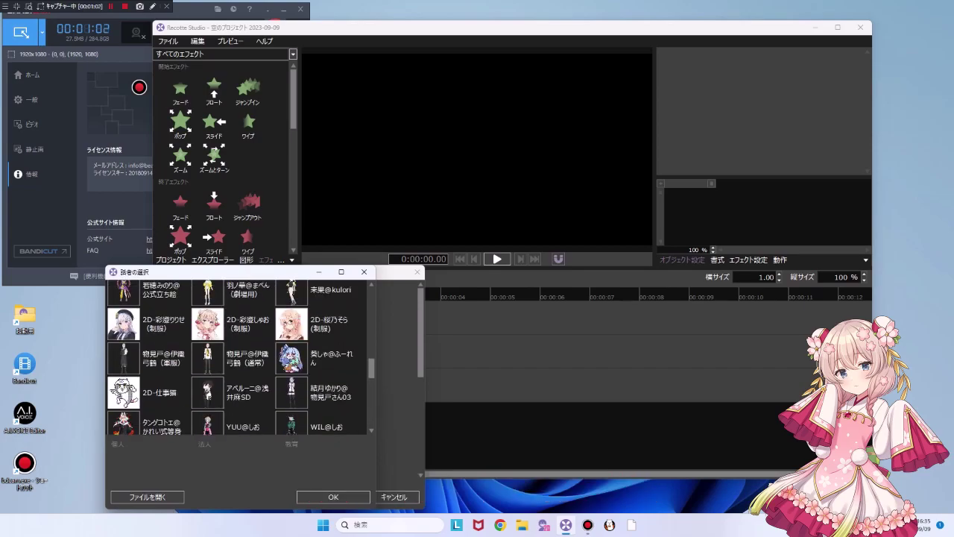
{"action": "scroll", "coordinate": [239, 357], "scroll_direction": "down", "scroll_amount": 2}
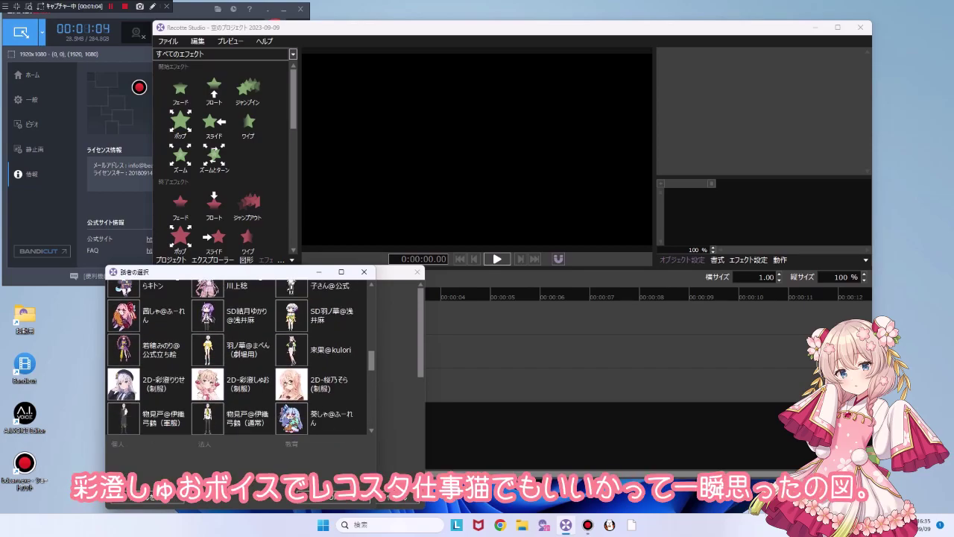
{"action": "scroll", "coordinate": [239, 357], "scroll_direction": "up", "scroll_amount": 6}
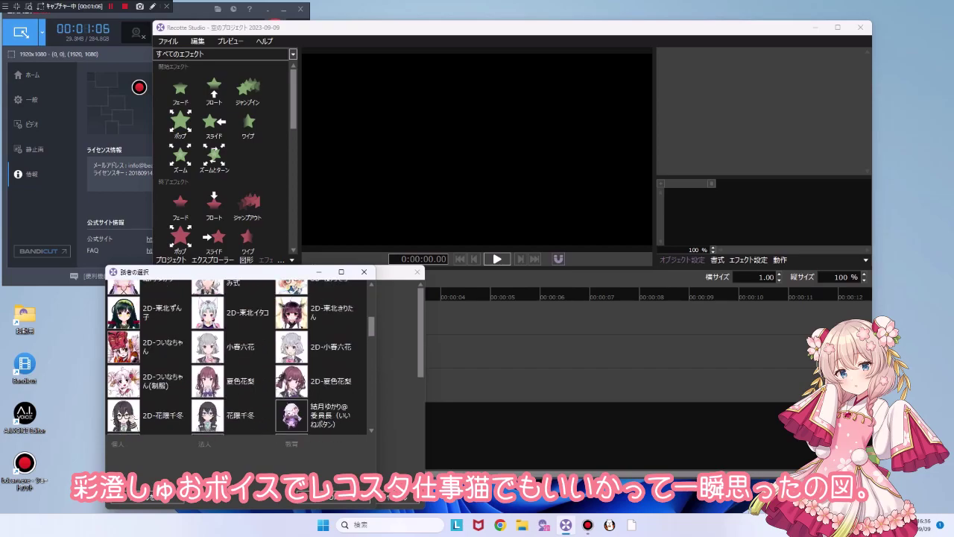
{"action": "scroll", "coordinate": [265, 356], "scroll_direction": "down", "scroll_amount": 5}
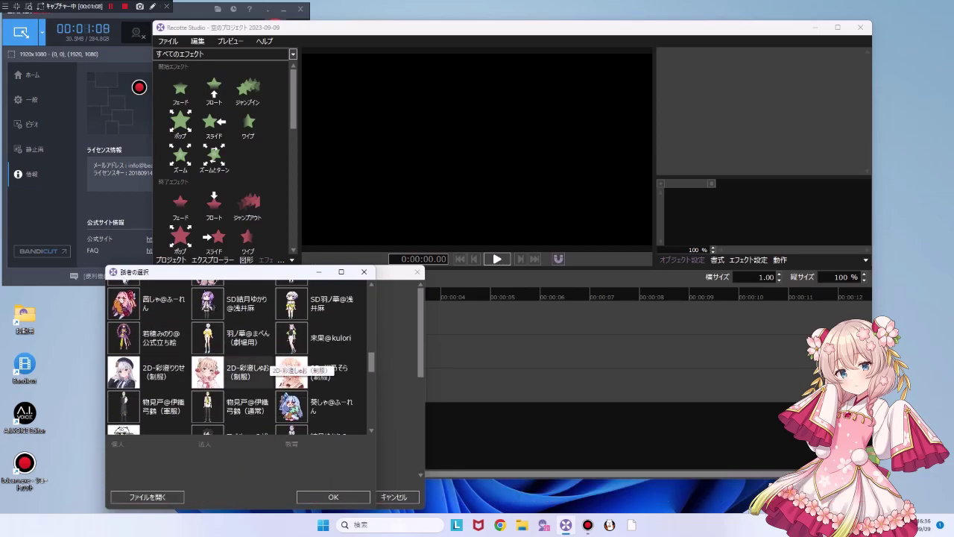
{"action": "left_click", "coordinate": [270, 363]}
{"action": "scroll", "coordinate": [270, 364], "scroll_direction": "down", "scroll_amount": 1}
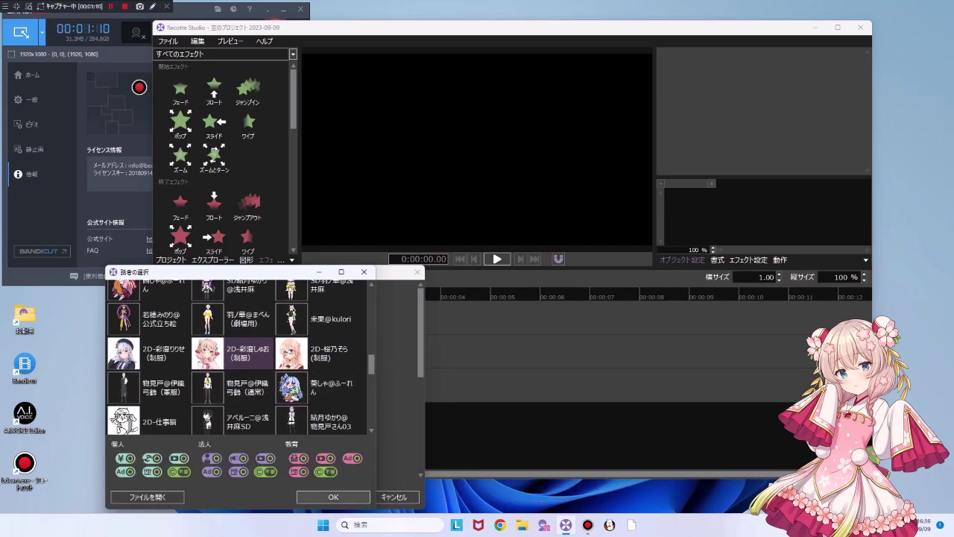
{"action": "left_click", "coordinate": [334, 496]}
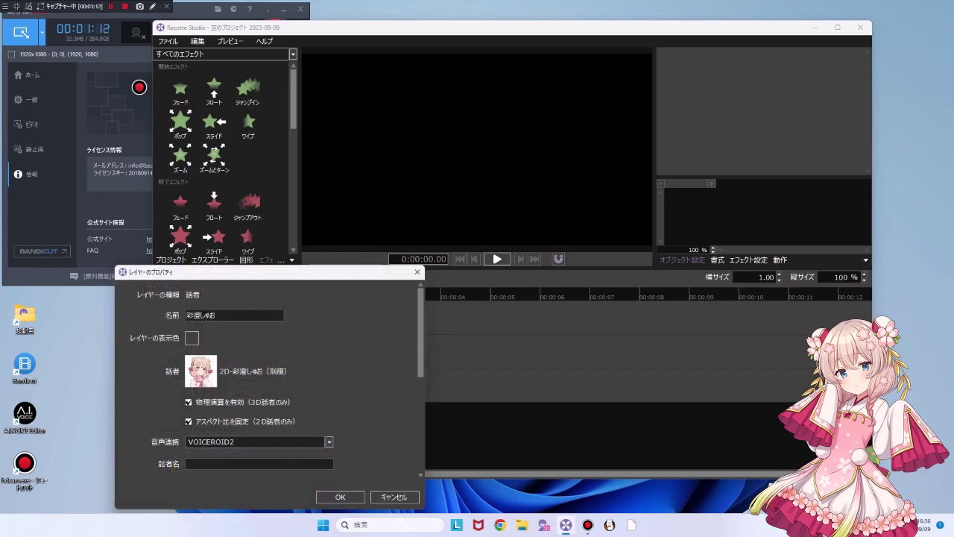
Set the speaker layer's voice link to VOICEPEAK.
{"action": "scroll", "coordinate": [270, 380], "scroll_direction": "down", "scroll_amount": 3}
{"action": "left_click", "coordinate": [329, 367]}
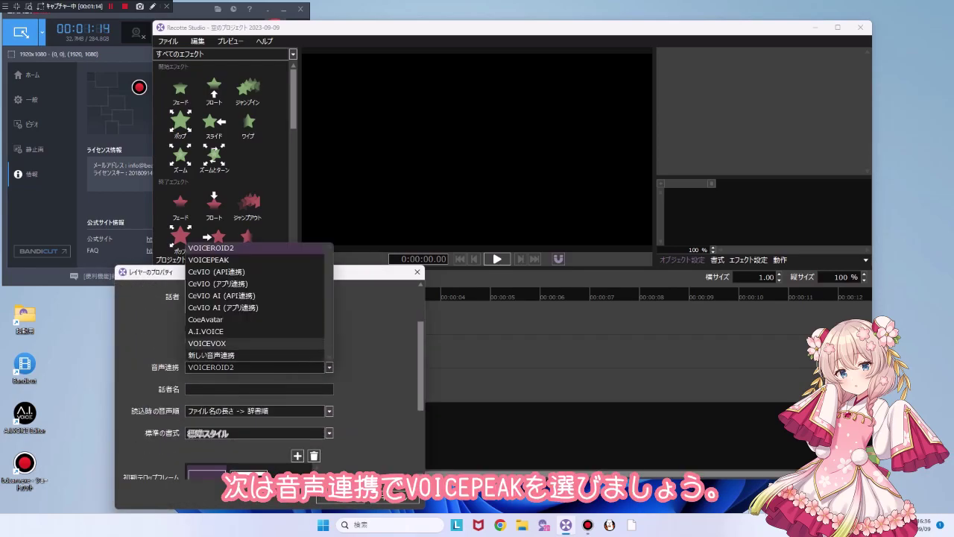
{"action": "left_click", "coordinate": [209, 259]}
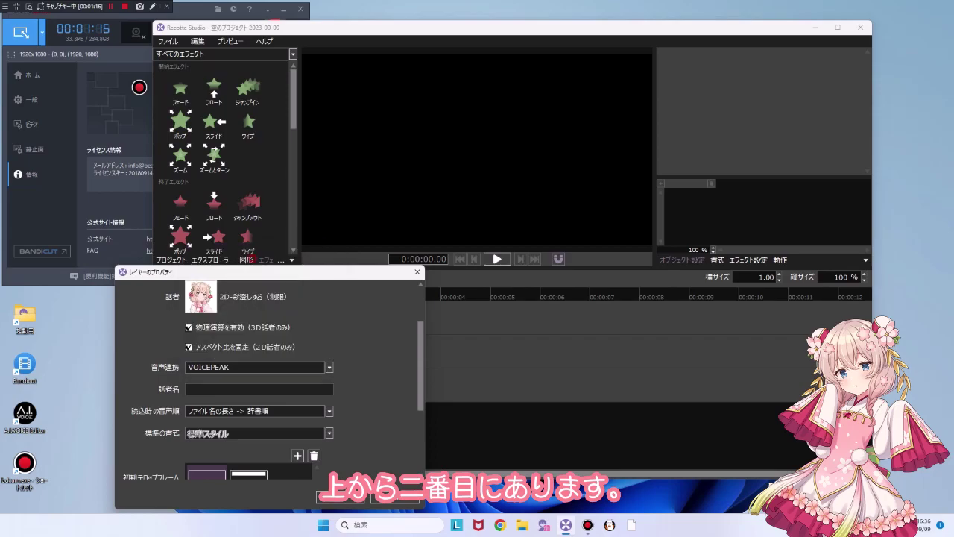
Enter 彩澄しゅお as the speaker name for the VOICEPEAK link.
{"action": "scroll", "coordinate": [404, 359], "scroll_direction": "down", "scroll_amount": 2}
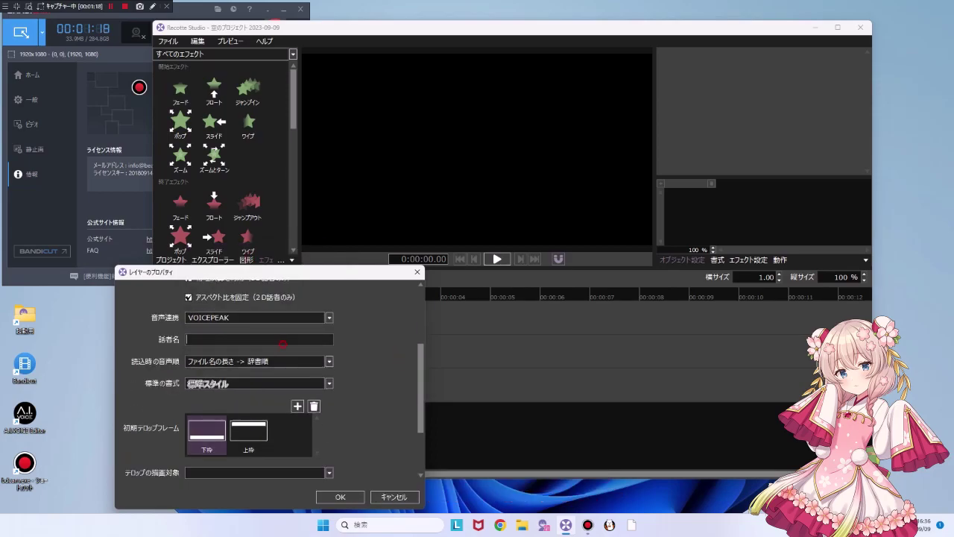
{"action": "type", "text": "あやす"}
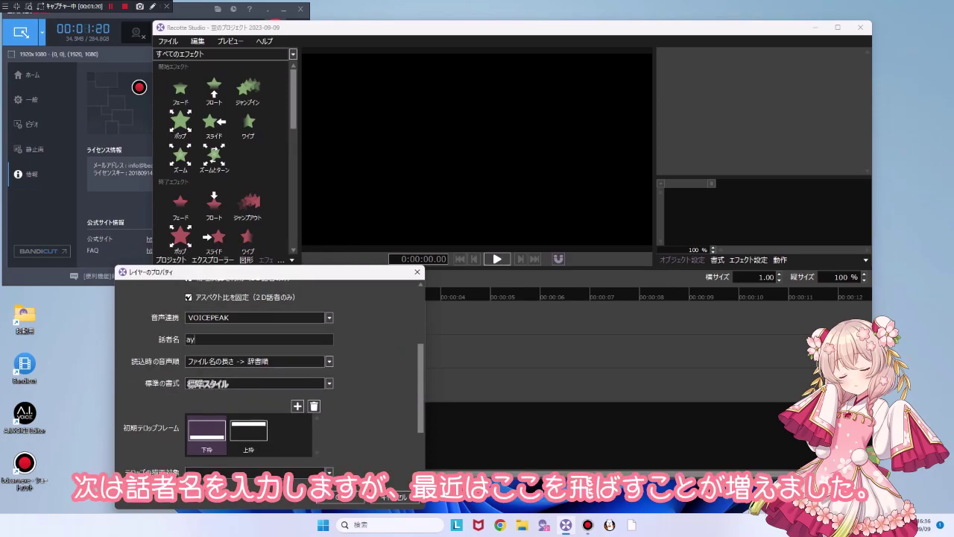
{"action": "type", "text": "み"}
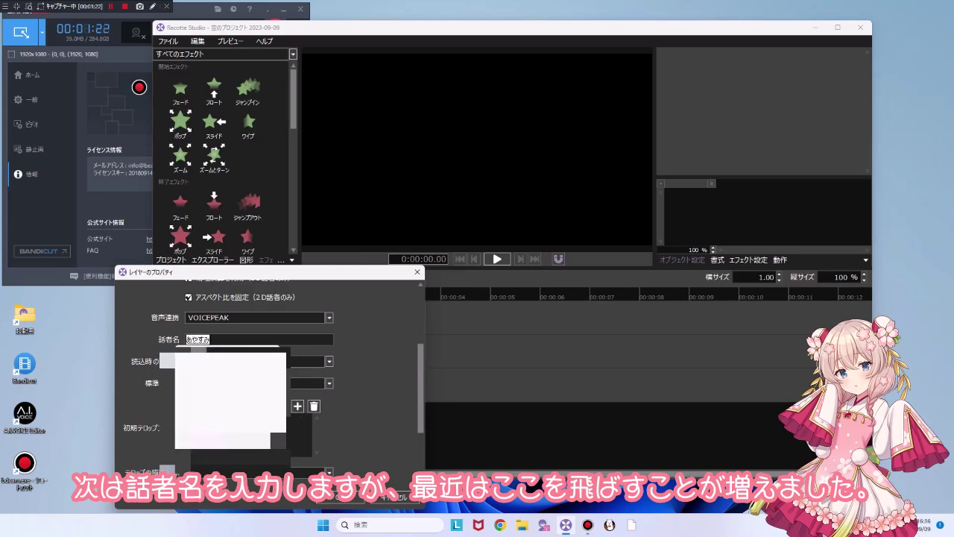
{"action": "key", "text": "space"}
{"action": "type", "text": "しゅお"}
{"action": "key", "text": "Return"}
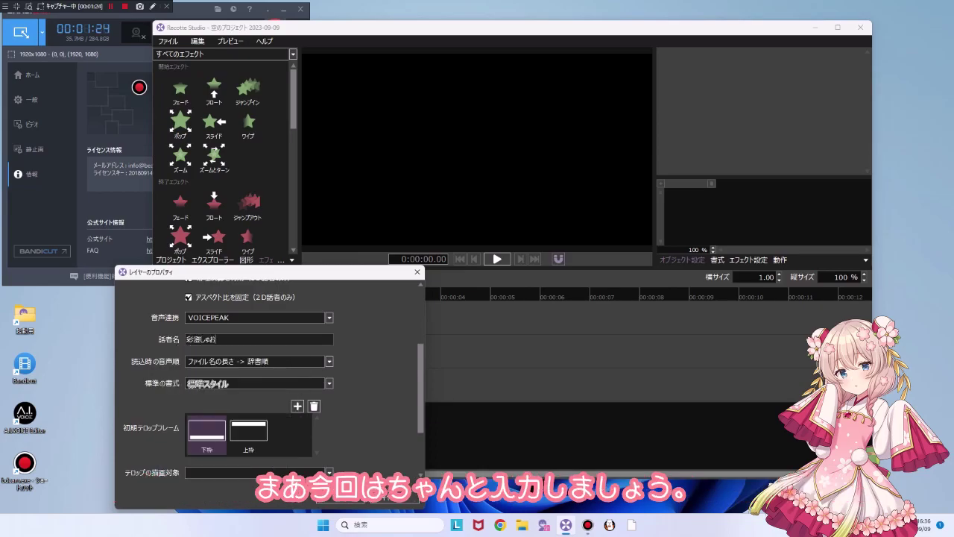
{"action": "left_click", "coordinate": [360, 346]}
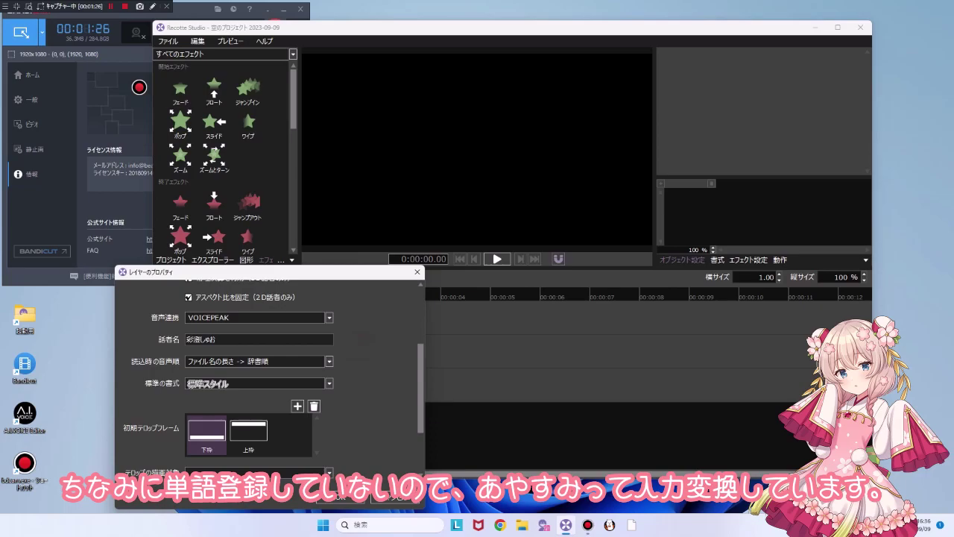
Look through the speaker layer's standard text styles and caption drawing target, and apply the layer properties.
{"action": "left_click", "coordinate": [328, 383]}
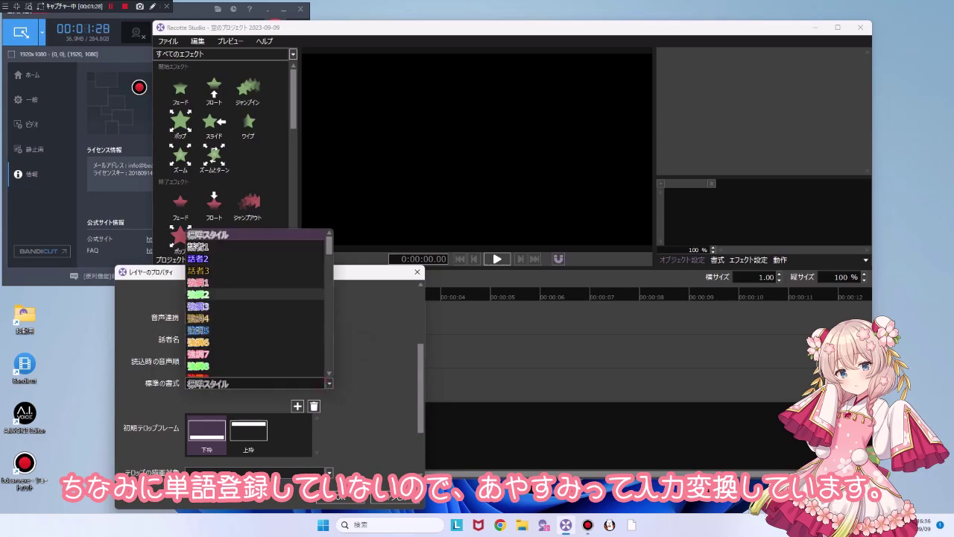
{"action": "scroll", "coordinate": [257, 302], "scroll_direction": "down", "scroll_amount": 5}
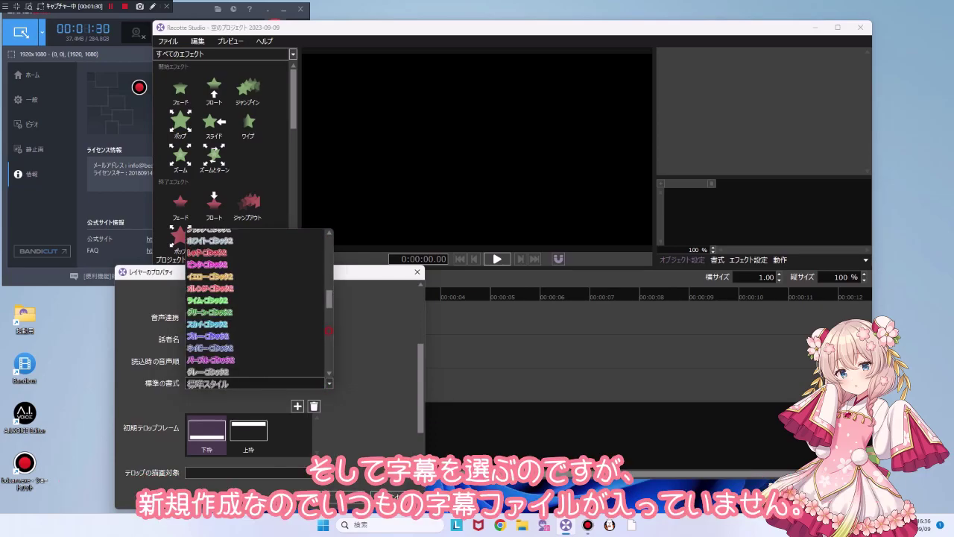
{"action": "left_click", "coordinate": [319, 473]}
{"action": "left_click", "coordinate": [319, 472]}
{"action": "left_click", "coordinate": [306, 469]}
{"action": "left_click", "coordinate": [340, 497]}
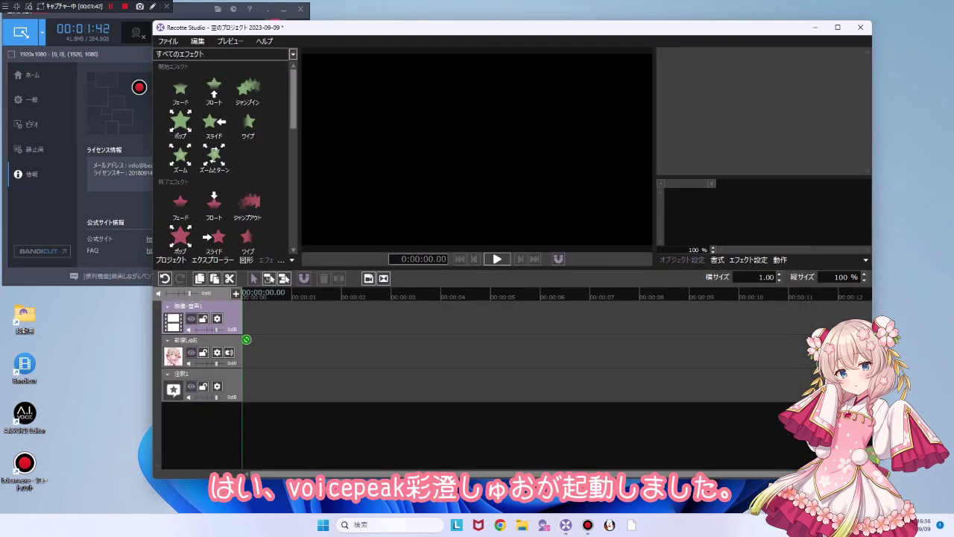
Rename the annotation layer 注釈1 as 字幕枠 and apply its properties.
{"action": "left_click", "coordinate": [217, 386]}
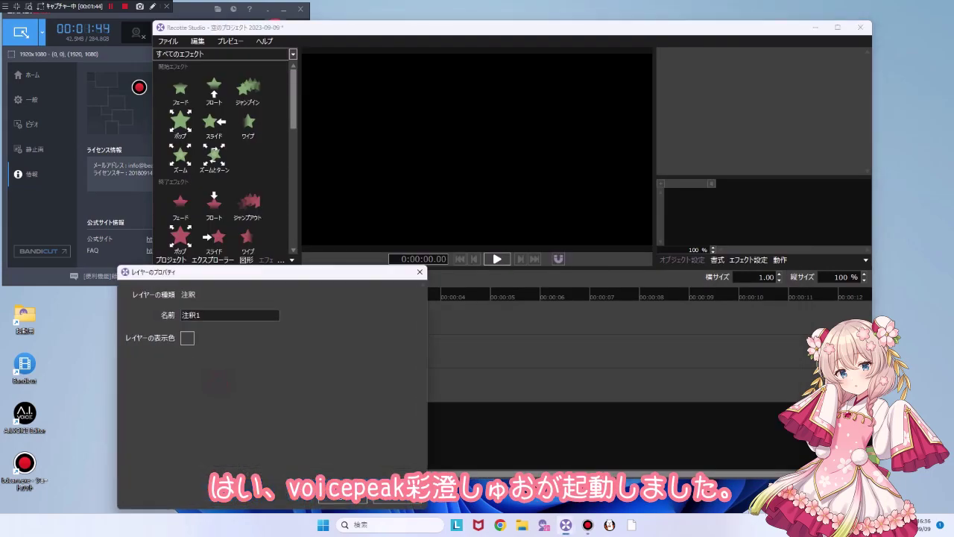
{"action": "key", "text": "BackSpace"}
{"action": "key", "text": "BackSpace"}
{"action": "key", "text": "BackSpace"}
{"action": "type", "text": "じま"}
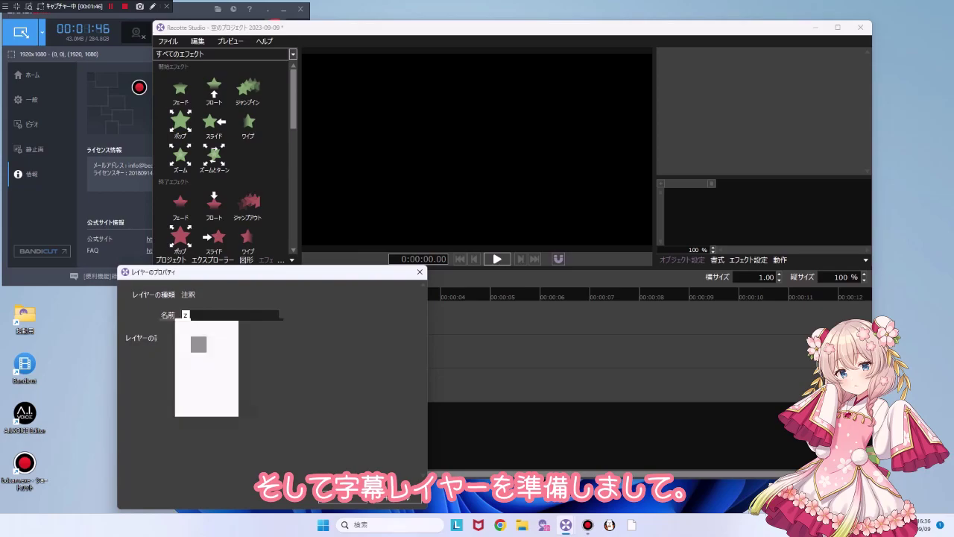
{"action": "type", "text": "く"}
{"action": "key", "text": "space"}
{"action": "key", "text": "Return"}
{"action": "type", "text": "わく"}
{"action": "key", "text": "space"}
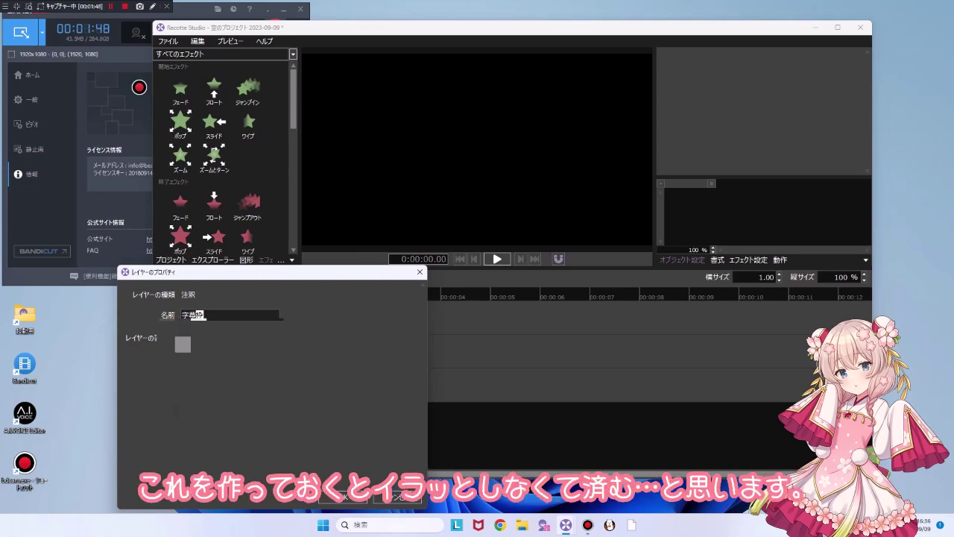
{"action": "key", "text": "Return"}
{"action": "left_click", "coordinate": [343, 496]}
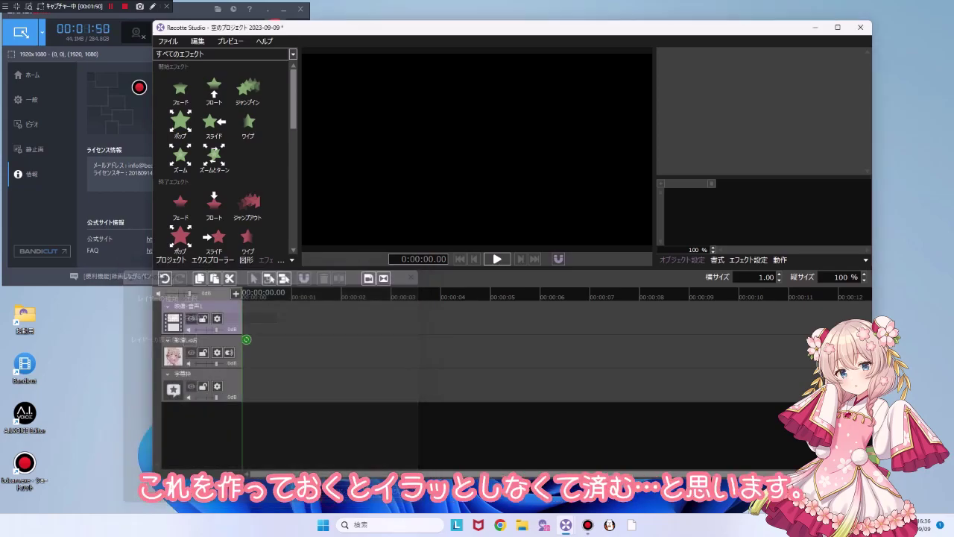
Lock the 字幕枠 layer.
{"action": "left_click", "coordinate": [203, 386]}
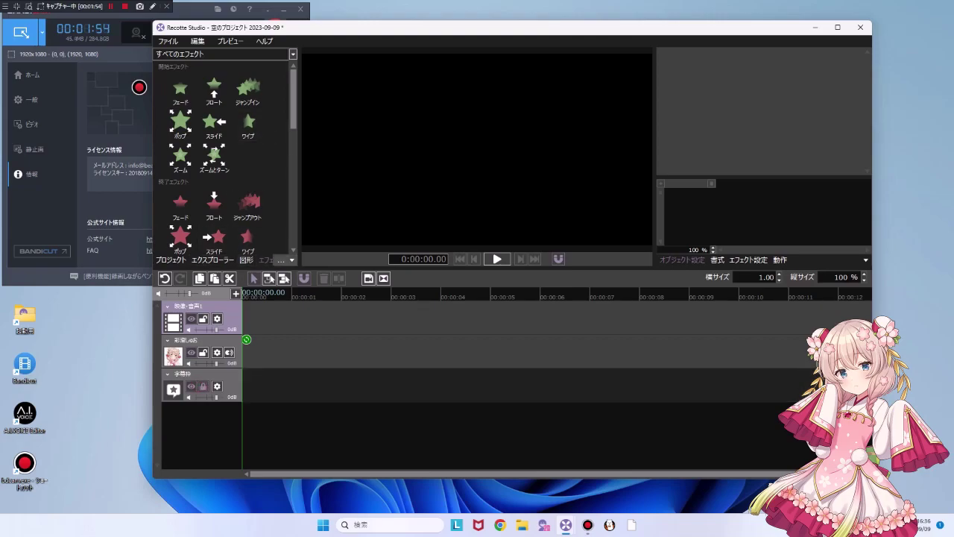
Import the saved text style file from the 字幕 folder inside 編集データ and select the 彩澄しゅお style in the style list.
{"action": "left_click", "coordinate": [291, 260]}
{"action": "left_click", "coordinate": [276, 319]}
{"action": "left_click", "coordinate": [277, 55]}
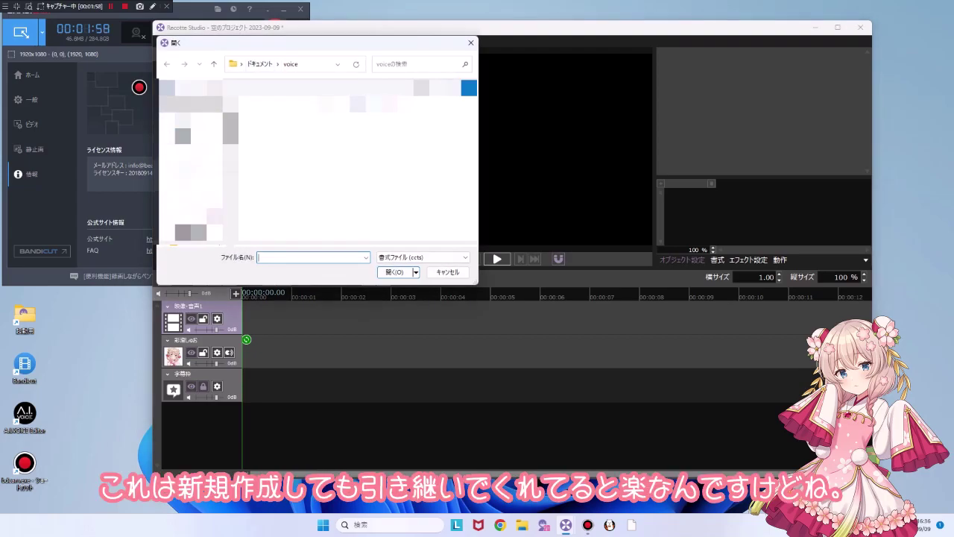
{"action": "left_click", "coordinate": [197, 231]}
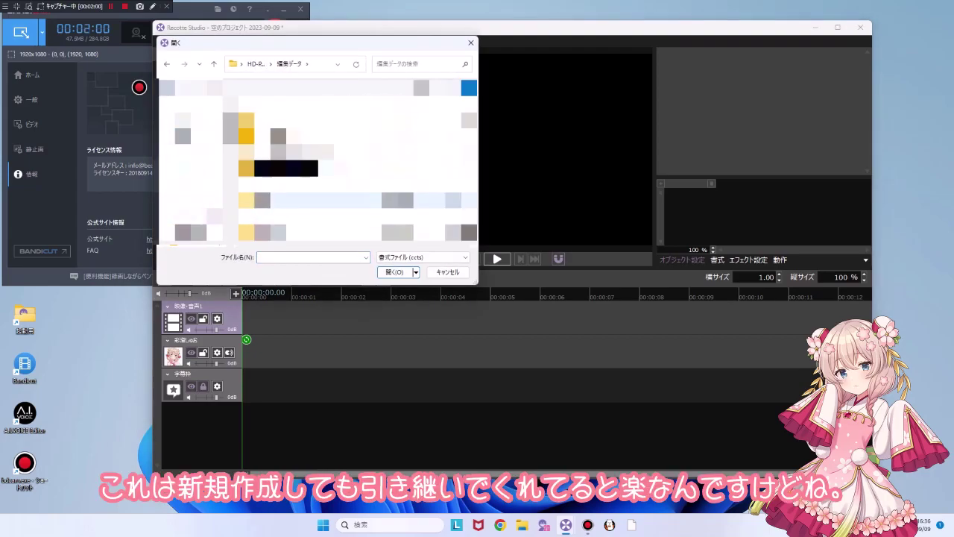
{"action": "double_click", "coordinate": [278, 200]}
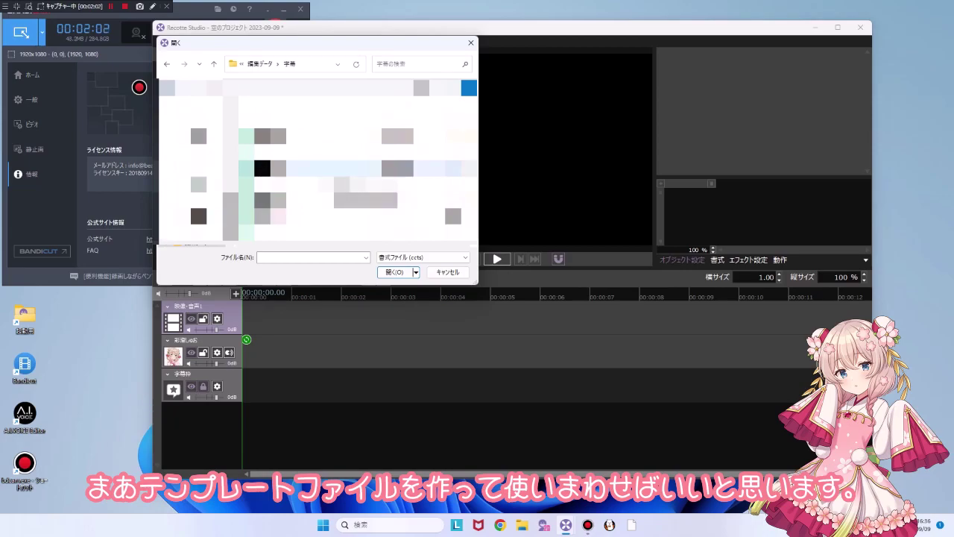
{"action": "double_click", "coordinate": [326, 168]}
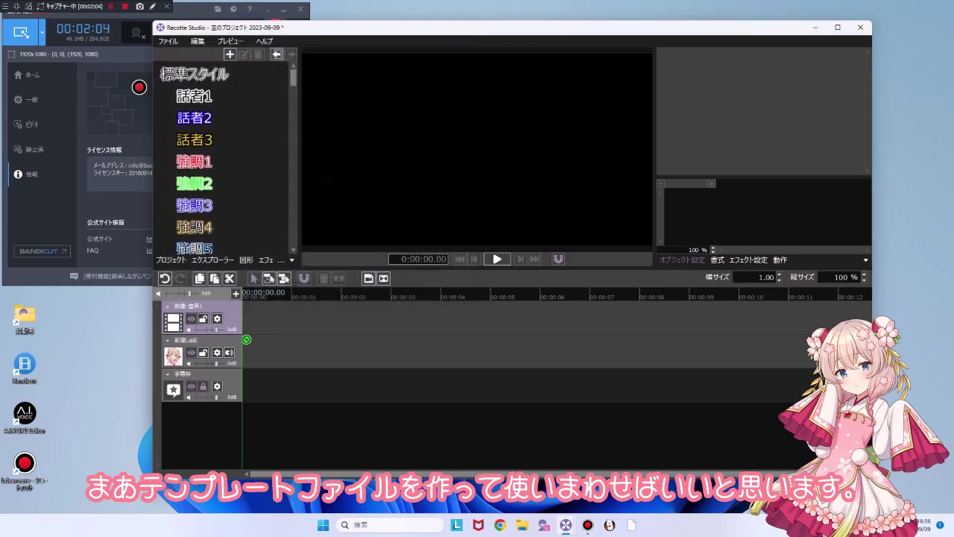
{"action": "left_click_drag", "start_coordinate": [293, 77], "coordinate": [293, 239]}
{"action": "left_click", "coordinate": [200, 243]}
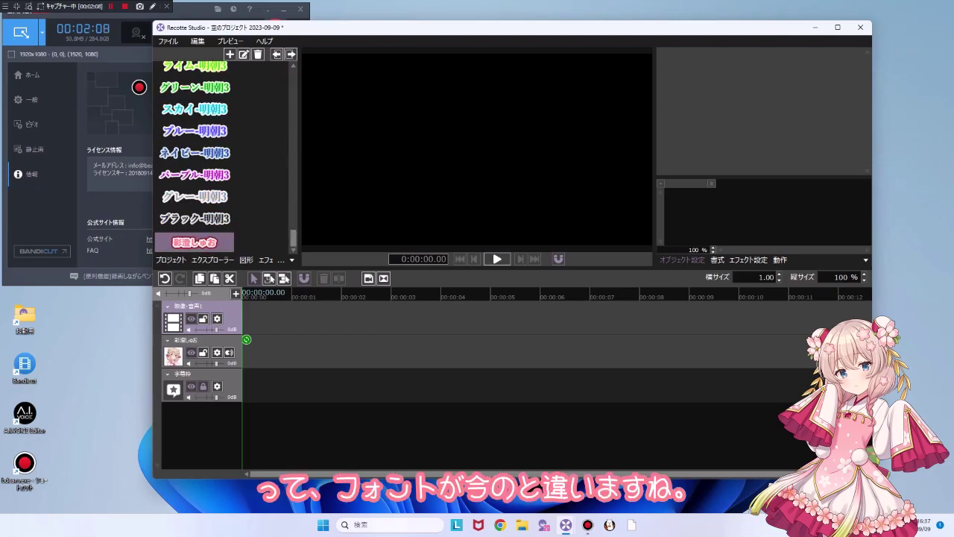
Set the standard text style of the 彩澄しゅお speaker layer to the 彩澄しゅお style in its layer properties.
{"action": "left_click", "coordinate": [217, 352]}
{"action": "scroll", "coordinate": [261, 388], "scroll_direction": "down", "scroll_amount": 5}
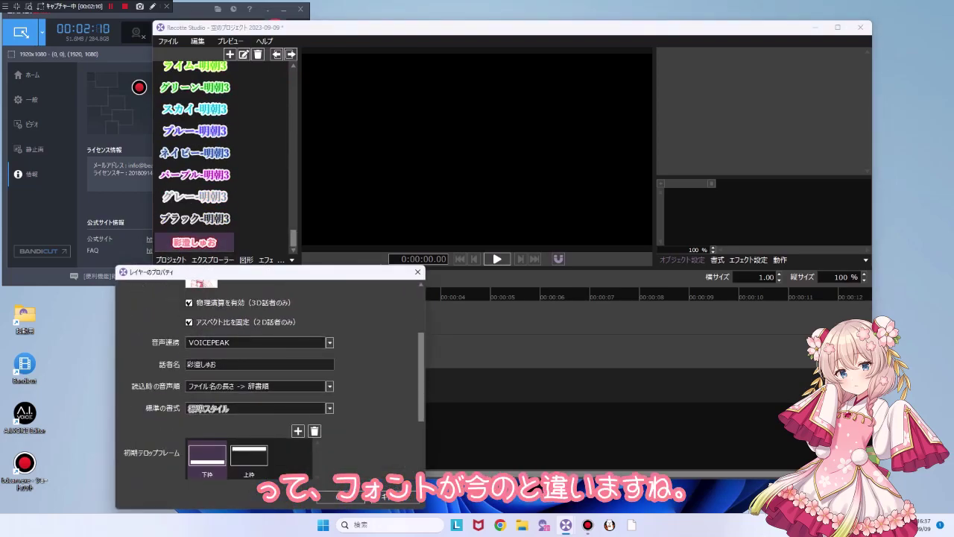
{"action": "left_click", "coordinate": [330, 407]}
{"action": "left_click", "coordinate": [331, 293]}
{"action": "left_click_drag", "start_coordinate": [331, 293], "coordinate": [331, 392]}
{"action": "left_click", "coordinate": [205, 396]}
Set the speaker layer's caption drawing target to 字幕枠 and apply the layer properties.
{"action": "scroll", "coordinate": [328, 386], "scroll_direction": "down", "scroll_amount": 4}
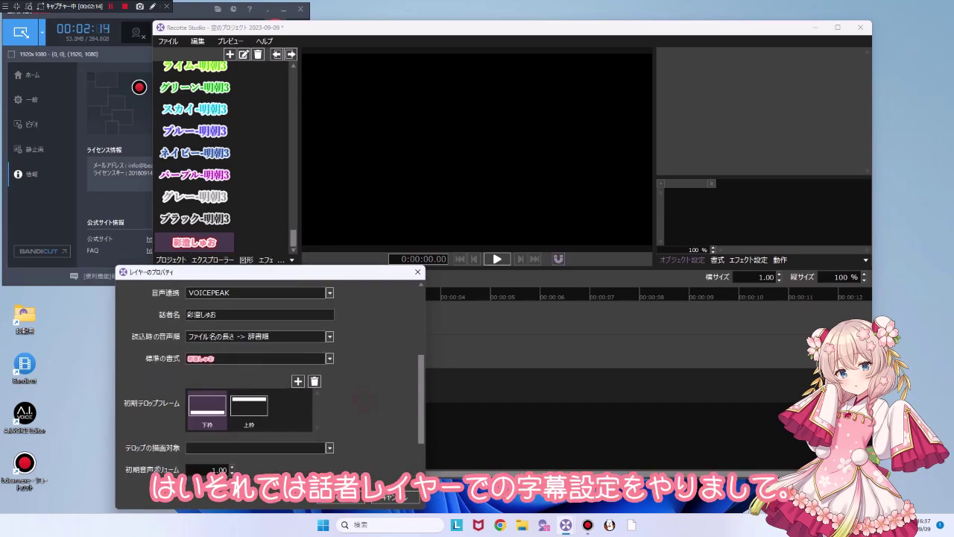
{"action": "left_click", "coordinate": [330, 386]}
{"action": "left_click", "coordinate": [316, 372]}
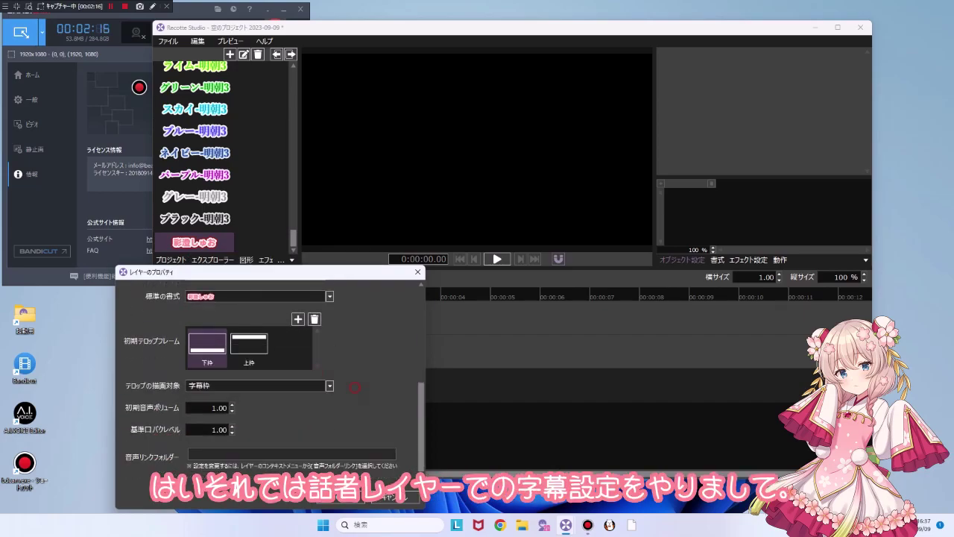
{"action": "left_click", "coordinate": [341, 497]}
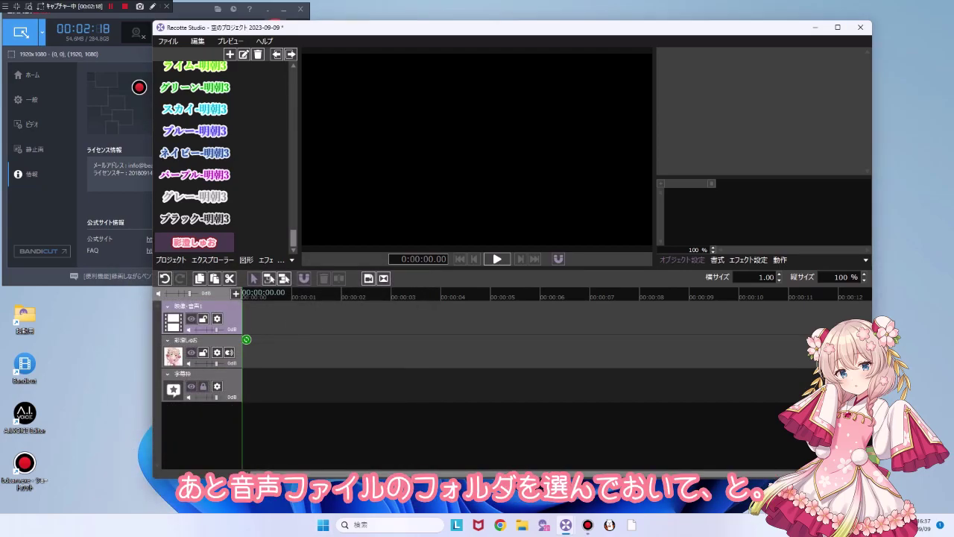
Link the speaker layer to the folder that holds its comment and voice files.
{"action": "right_click", "coordinate": [257, 352]}
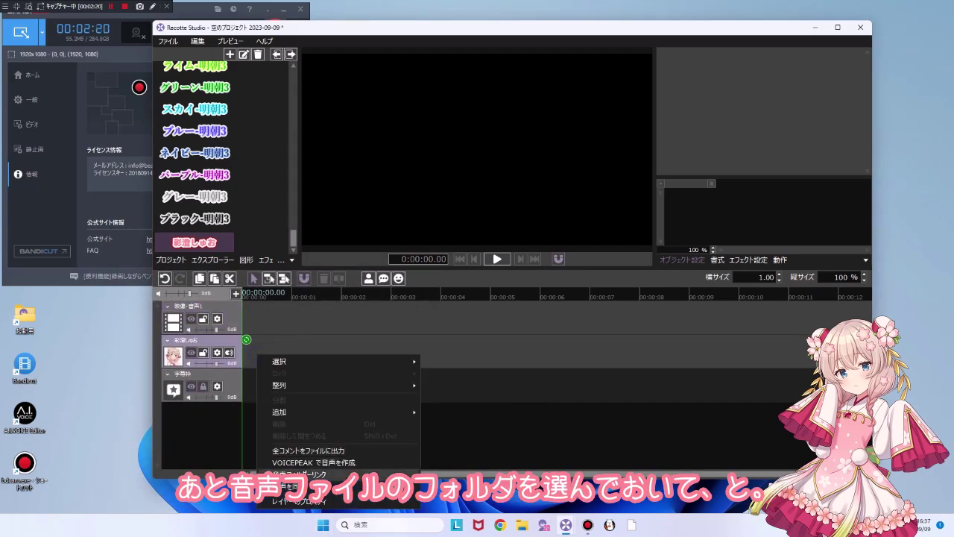
{"action": "left_click", "coordinate": [313, 475]}
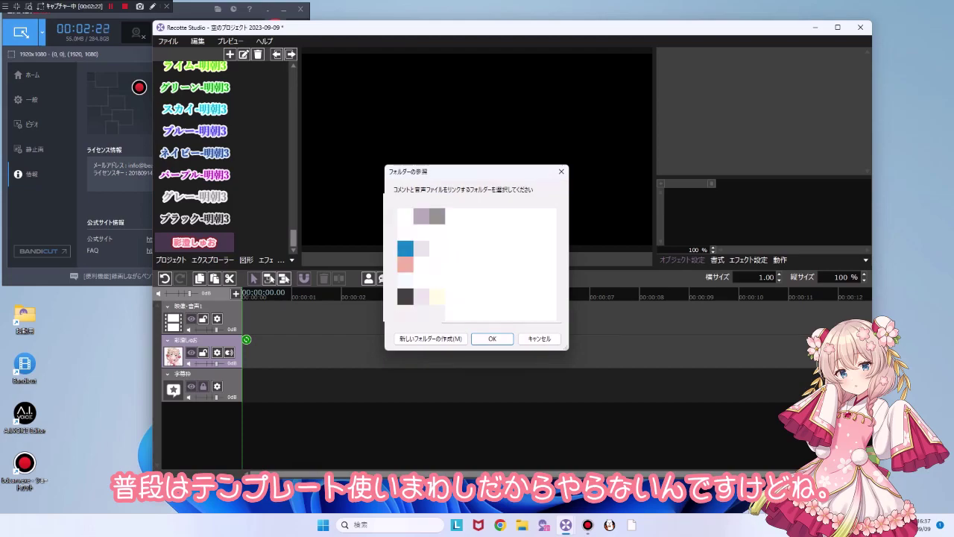
{"action": "scroll", "coordinate": [469, 283], "scroll_direction": "down", "scroll_amount": 3}
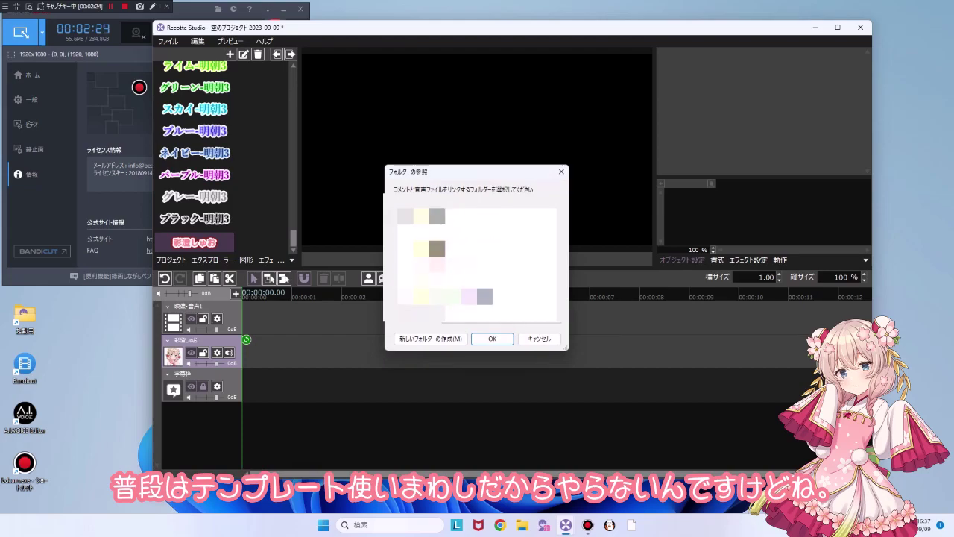
{"action": "left_click", "coordinate": [492, 338]}
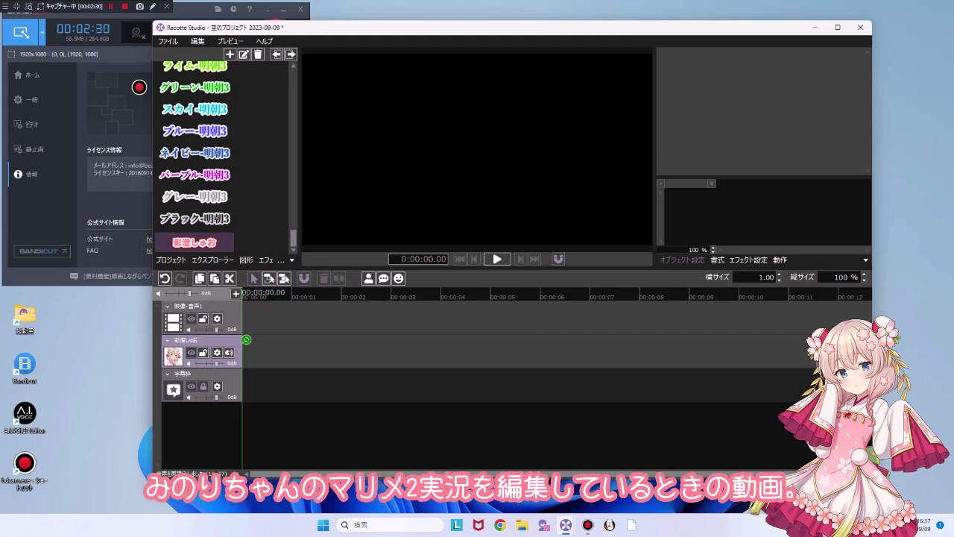
Open the VOICEPEAK voice settings of the 彩澄しゅお speaker layer.
{"action": "left_click", "coordinate": [229, 353]}
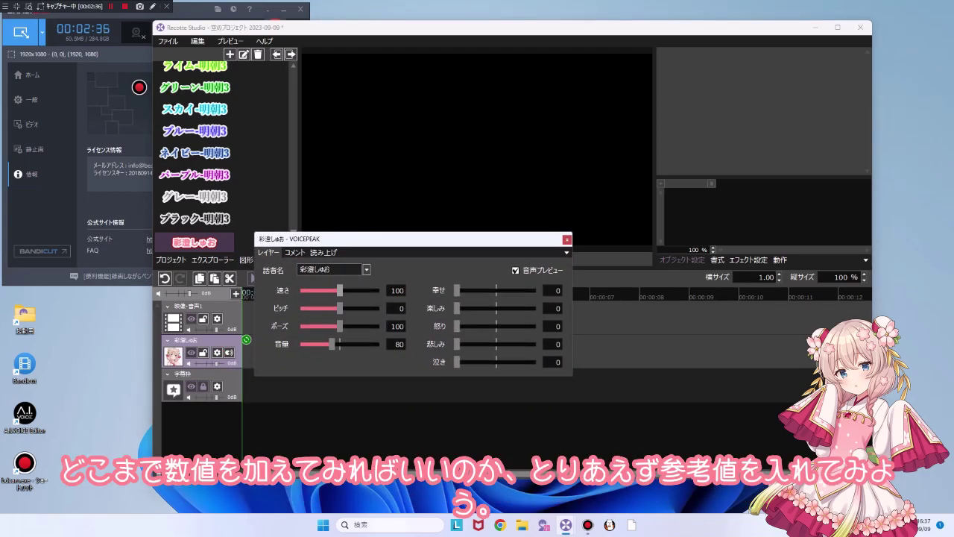
{"action": "left_click_drag", "start_coordinate": [340, 290], "coordinate": [357, 290]}
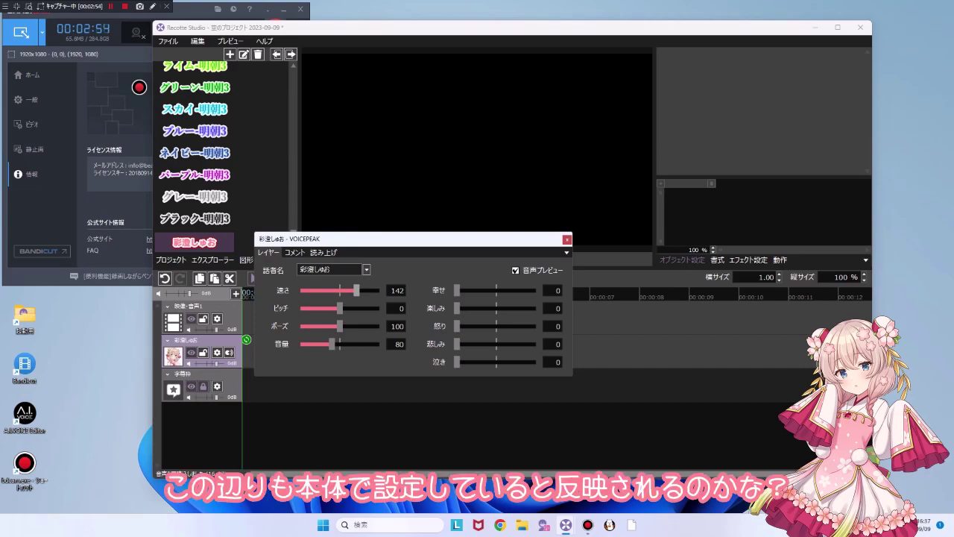
{"action": "double_click", "coordinate": [389, 290]}
{"action": "type", "text": "148"}
{"action": "key", "text": "Return"}
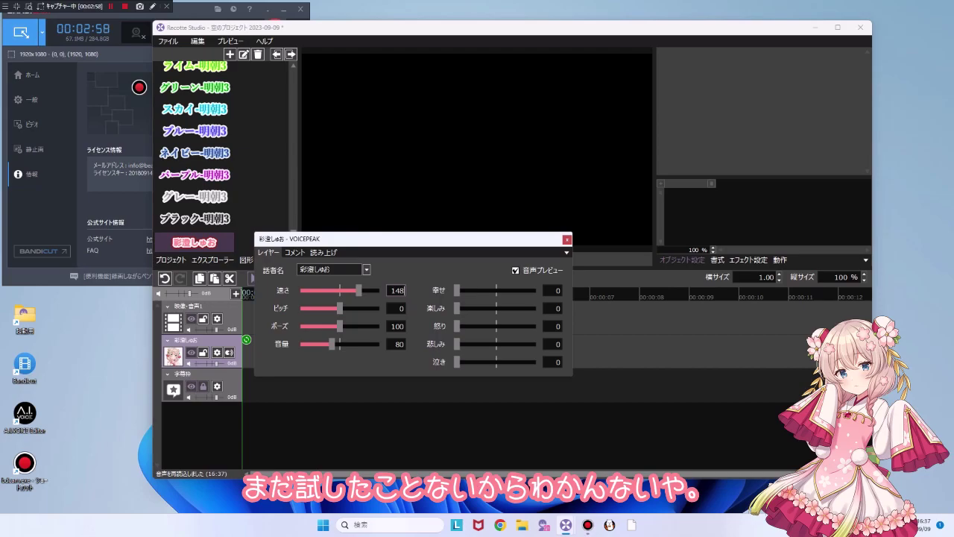
Set the layer's voice speed (速さ) to 137 and its pitch (ピッチ) to 111.
{"action": "double_click", "coordinate": [390, 290]}
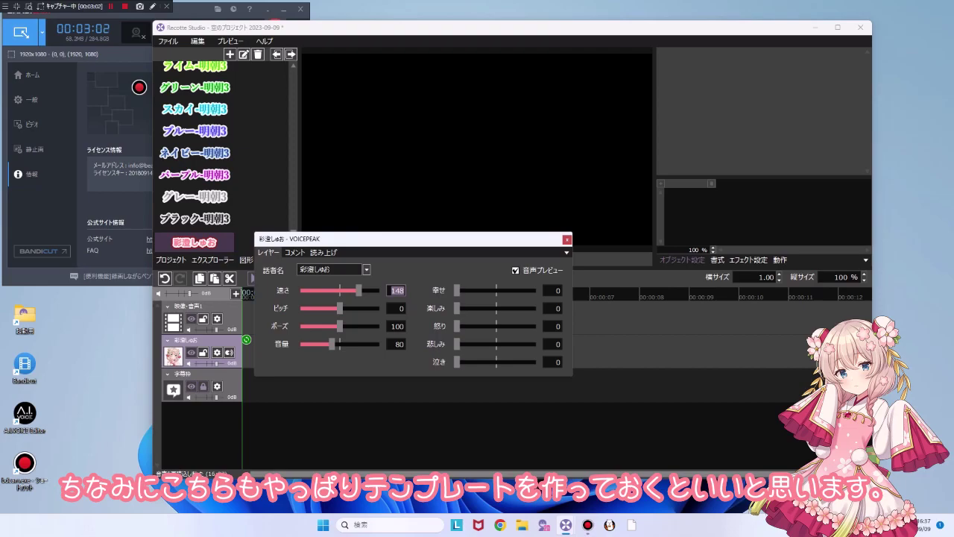
{"action": "type", "text": "137"}
{"action": "key", "text": "Return"}
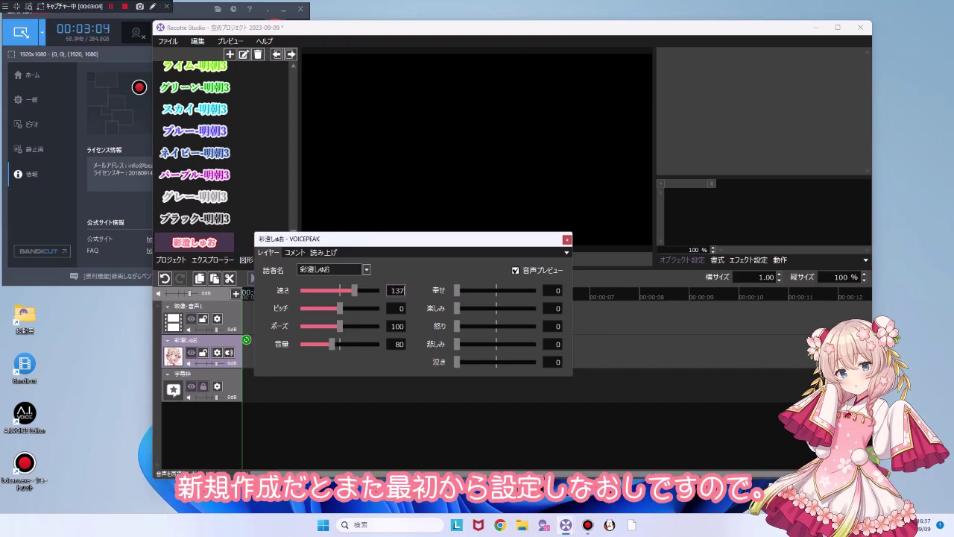
{"action": "double_click", "coordinate": [395, 308]}
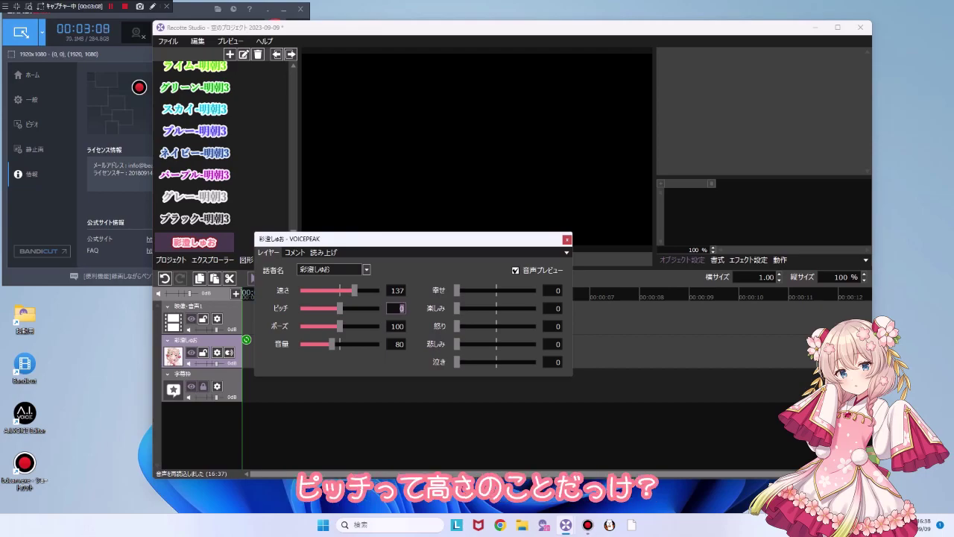
{"action": "type", "text": "111"}
{"action": "key", "text": "Return"}
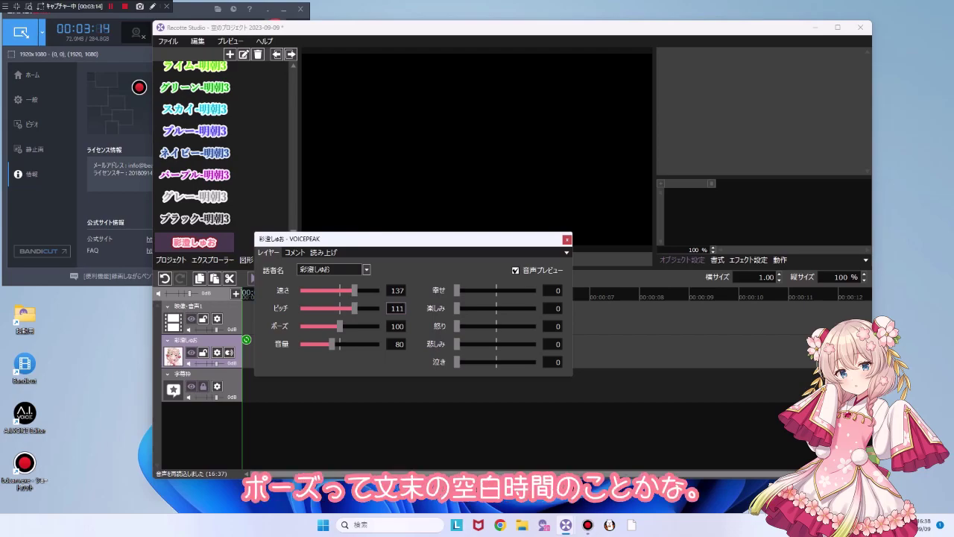
Set the layer's pause (ポーズ) to 87 and its volume (音量) to 148, and close the VOICEPEAK settings.
{"action": "left_click_drag", "start_coordinate": [340, 325], "coordinate": [300, 326]}
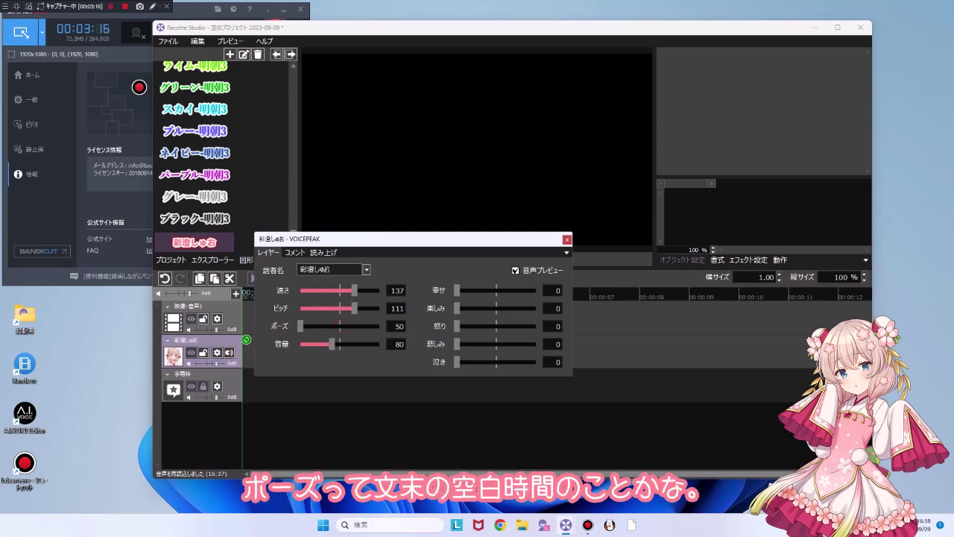
{"action": "double_click", "coordinate": [399, 327]}
{"action": "type", "text": "87"}
{"action": "key", "text": "Return"}
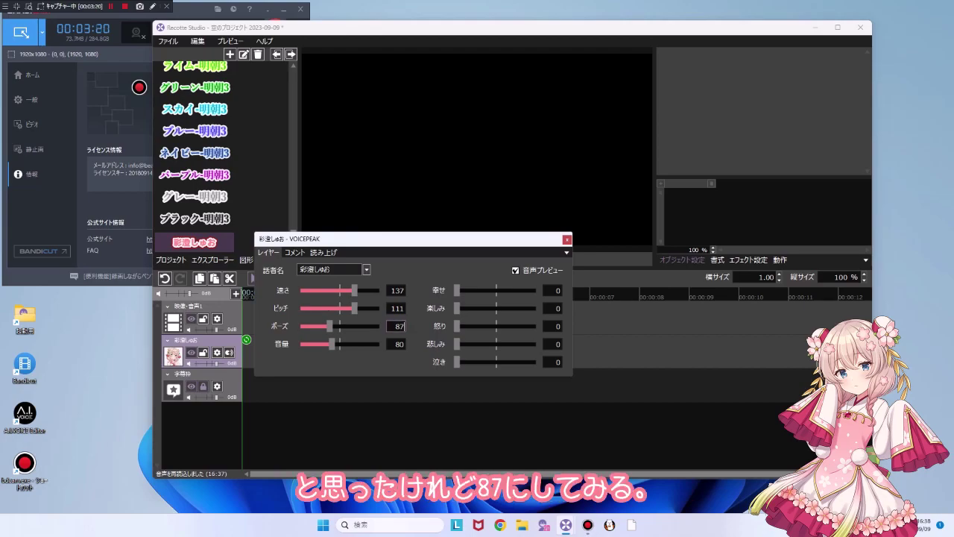
{"action": "double_click", "coordinate": [399, 345]}
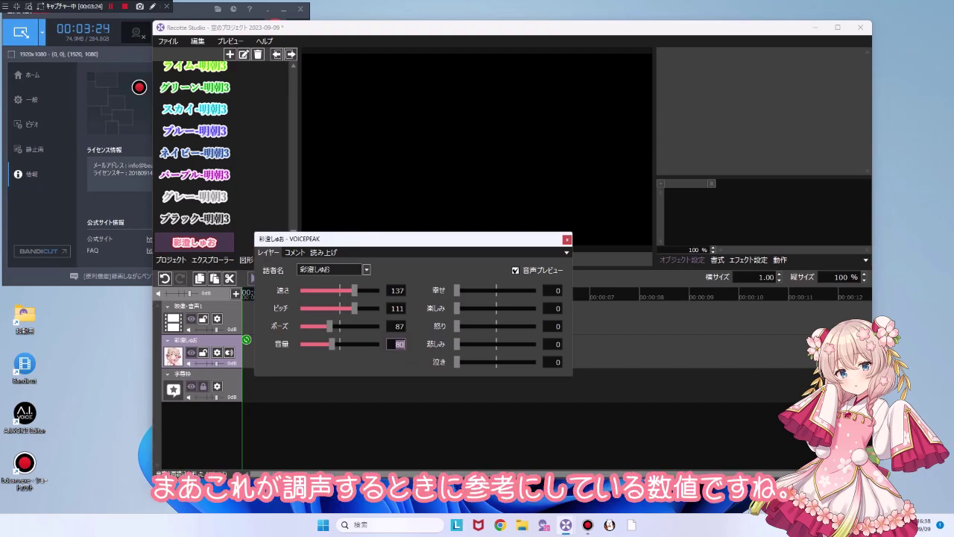
{"action": "type", "text": "148"}
{"action": "key", "text": "Return"}
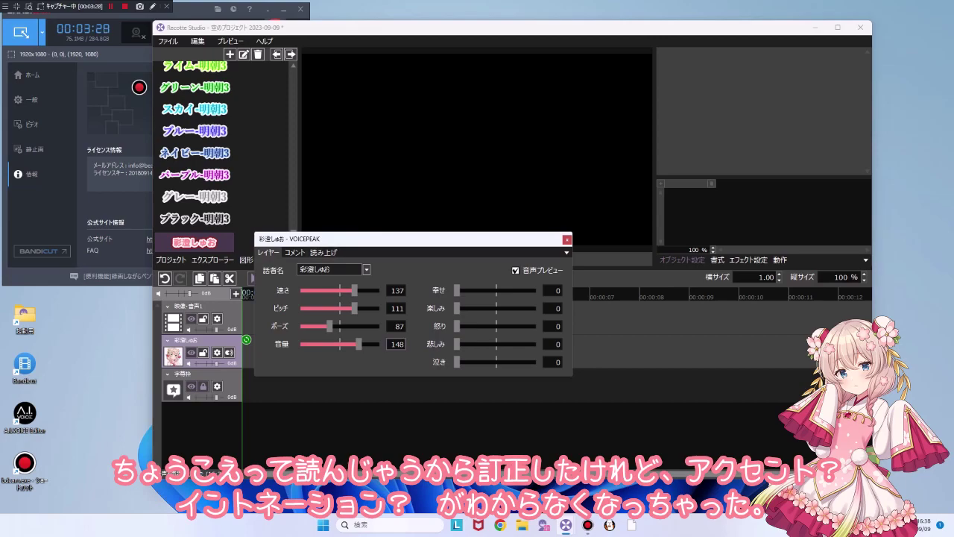
{"action": "left_click", "coordinate": [567, 239]}
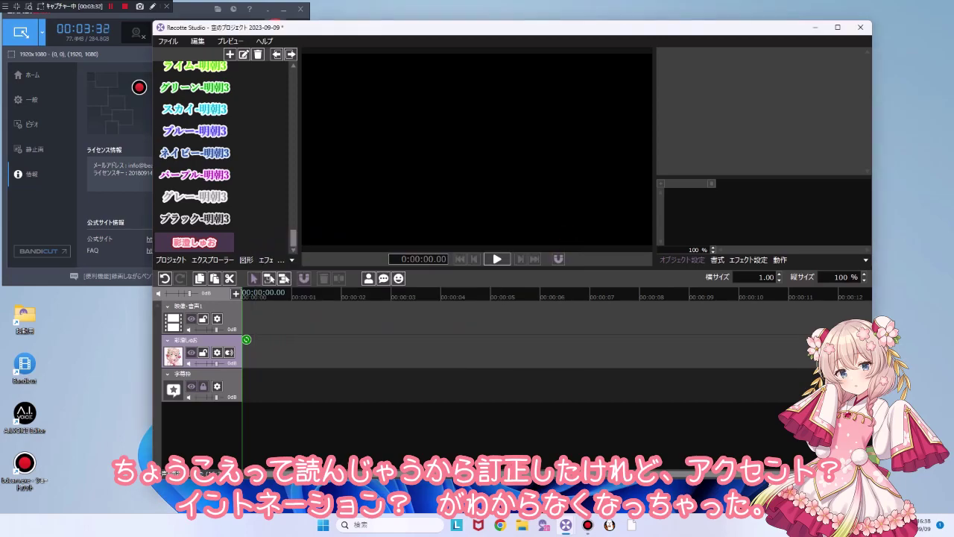
Add the comment こんにちは、voicepeakの彩澄しゅおです。 at the start of the speaker layer.
{"action": "right_click", "coordinate": [284, 341]}
{"action": "key", "text": "Escape"}
{"action": "key", "text": "Return"}
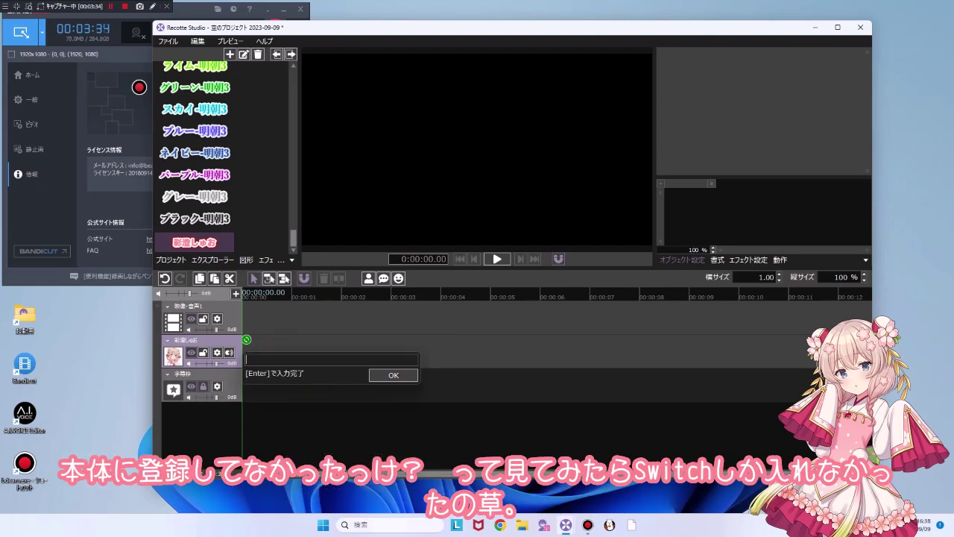
{"action": "type", "text": "こんにち"}
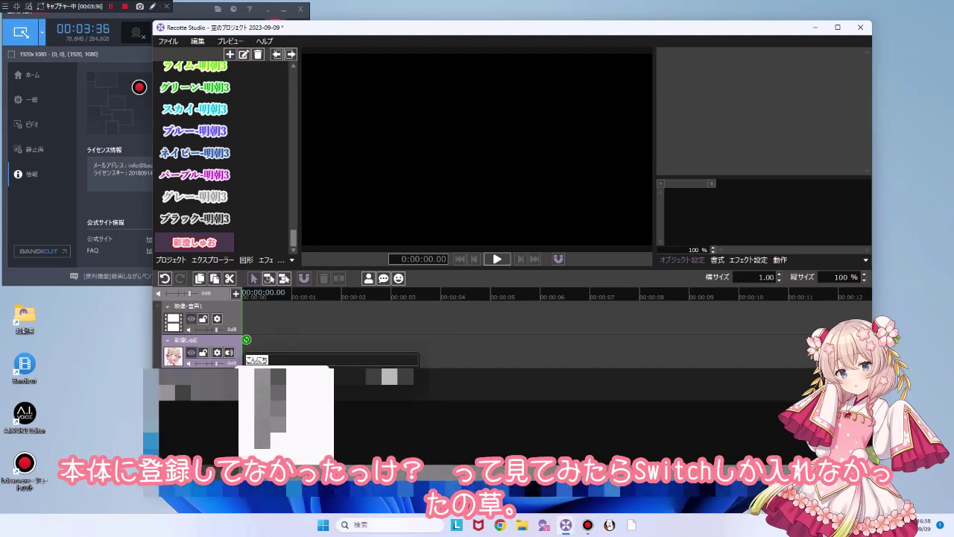
{"action": "type", "text": "は、まいす"}
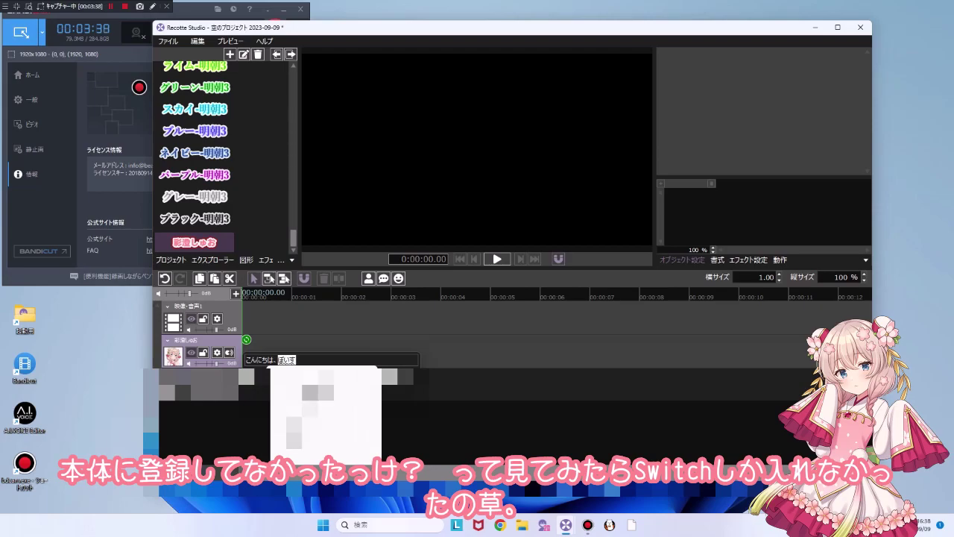
{"action": "type", "text": "pvoicepeakのあ"}
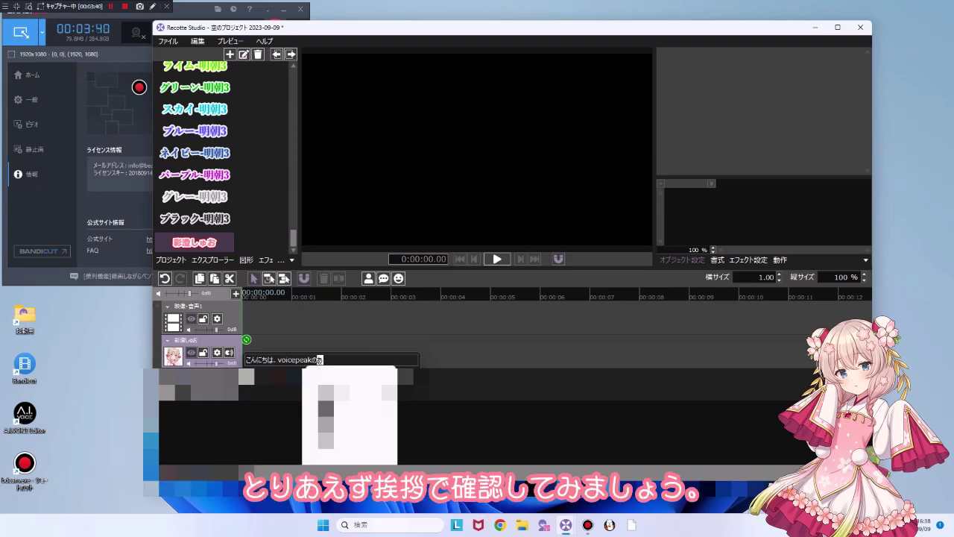
{"action": "type", "text": "やsumi"}
{"action": "key", "text": "space"}
{"action": "type", "text": "sy"}
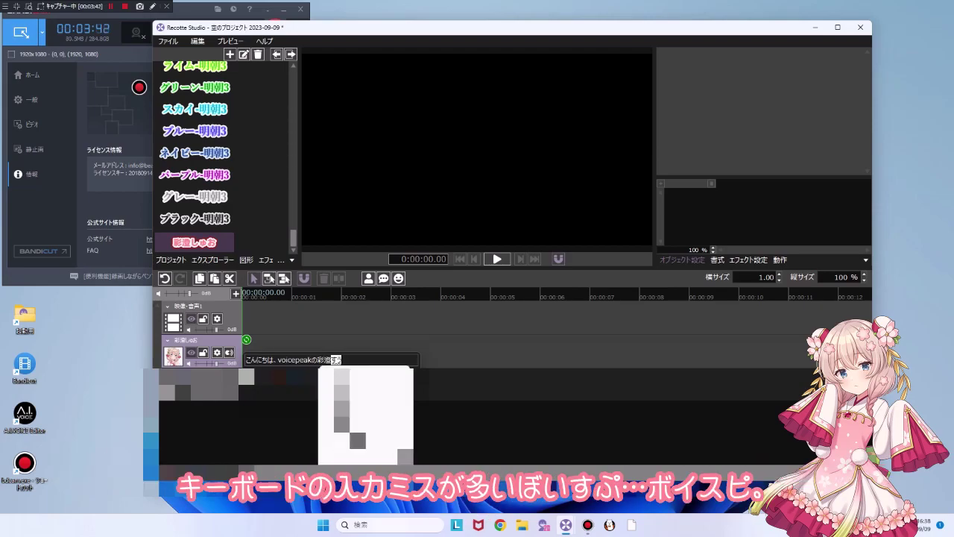
{"action": "type", "text": "uo"}
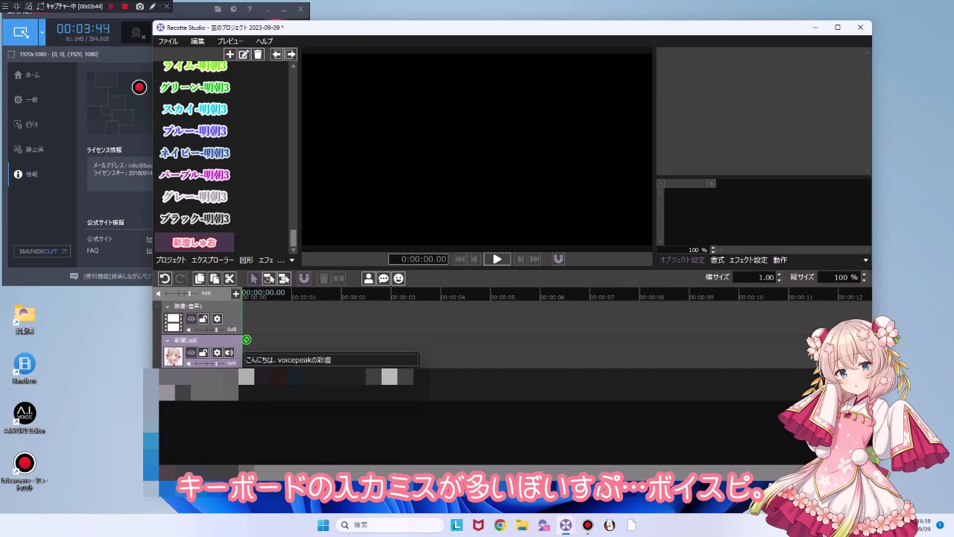
{"action": "type", "text": "desu."}
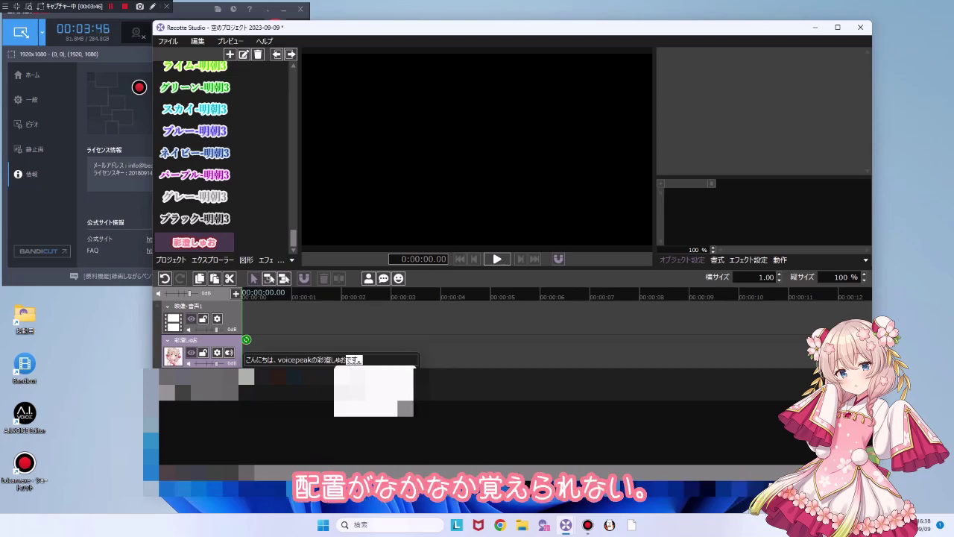
{"action": "key", "text": "Return"}
{"action": "key", "text": "Return"}
Set the font size (フォントサイズ) of the 彩澄しゅお caption style to 60 pt.
{"action": "left_click", "coordinate": [366, 186]}
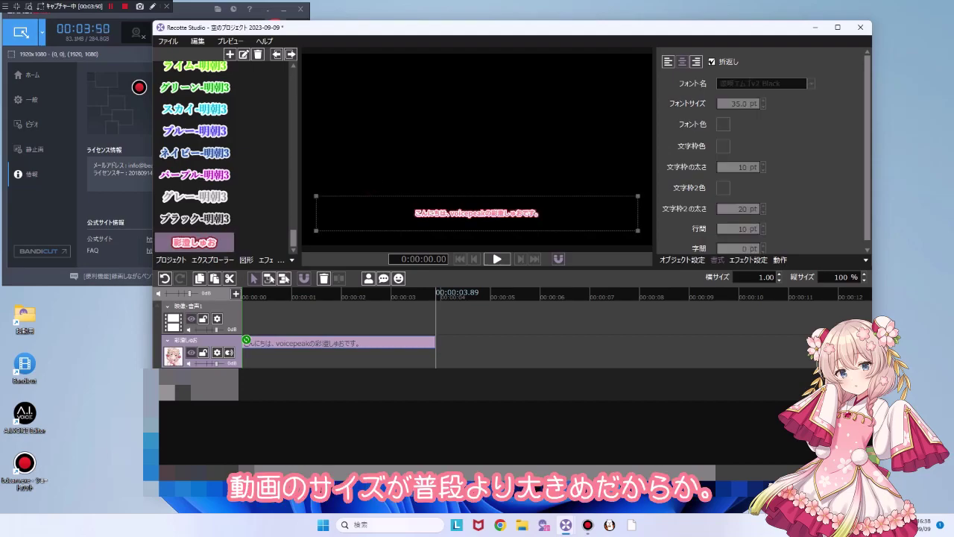
{"action": "double_click", "coordinate": [195, 243]}
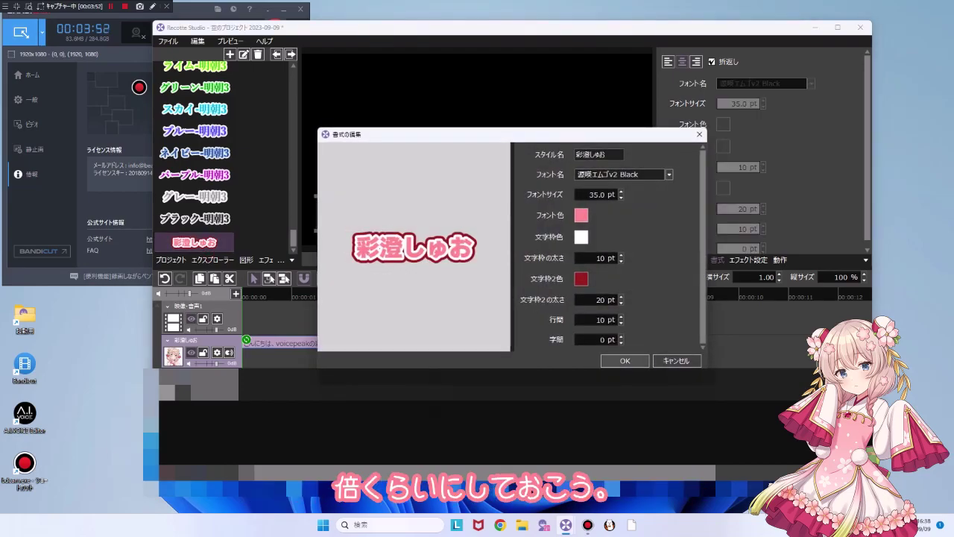
{"action": "double_click", "coordinate": [597, 195]}
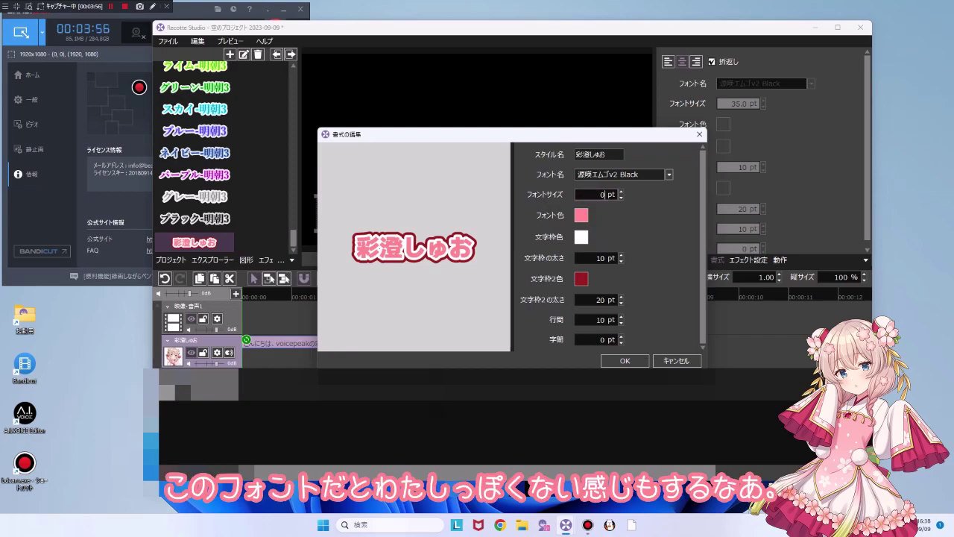
{"action": "key", "text": "BackSpace"}
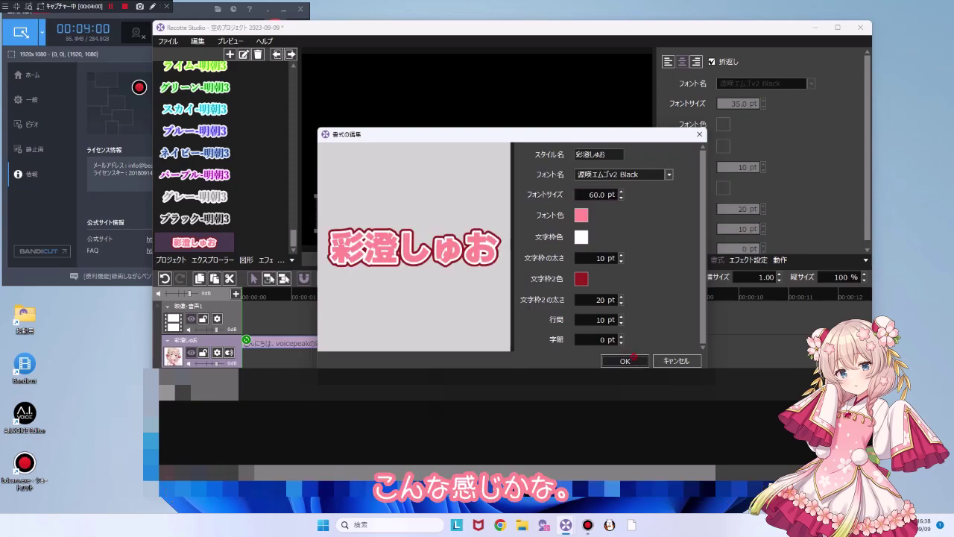
{"action": "left_click", "coordinate": [625, 360]}
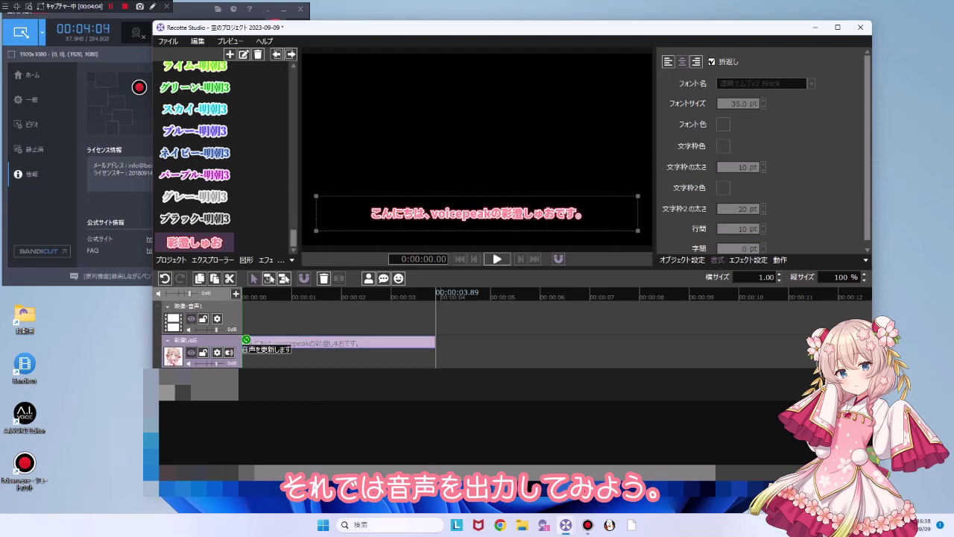
Generate the VOICEPEAK audio for the greeting comment and play it back.
{"action": "left_click", "coordinate": [247, 341]}
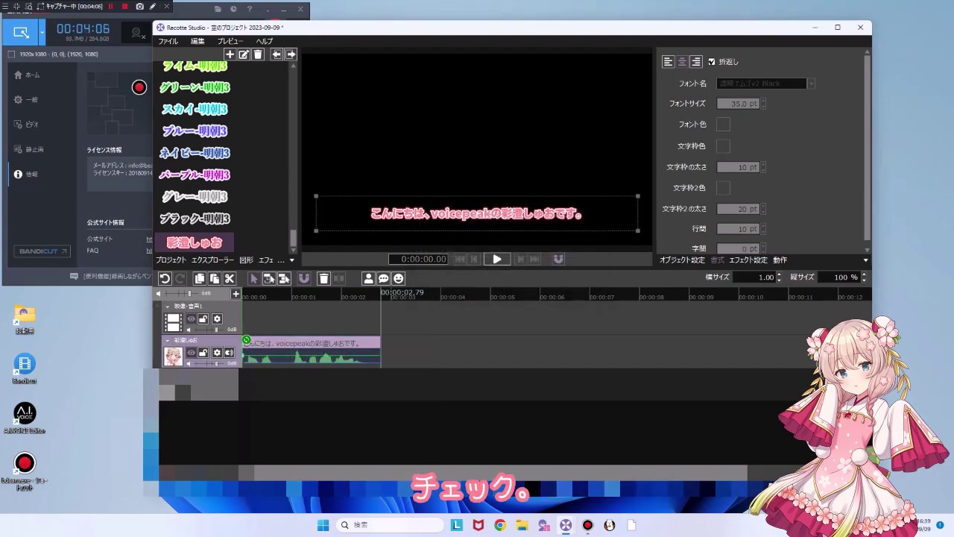
{"action": "key", "text": "space"}
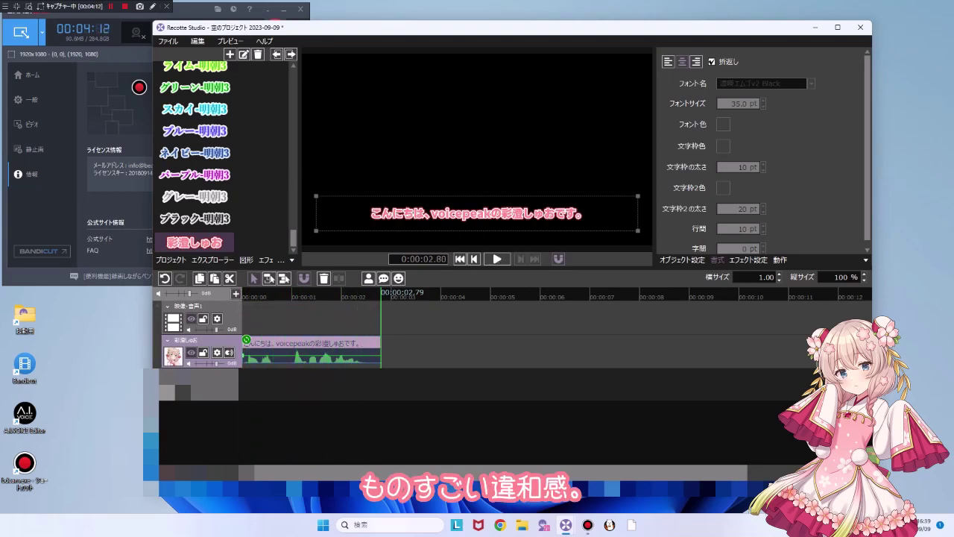
In the layer's VOICEPEAK settings, set the pitch (ピッチ) to 100 and the speed (速さ) to 117.
{"action": "left_click", "coordinate": [228, 352]}
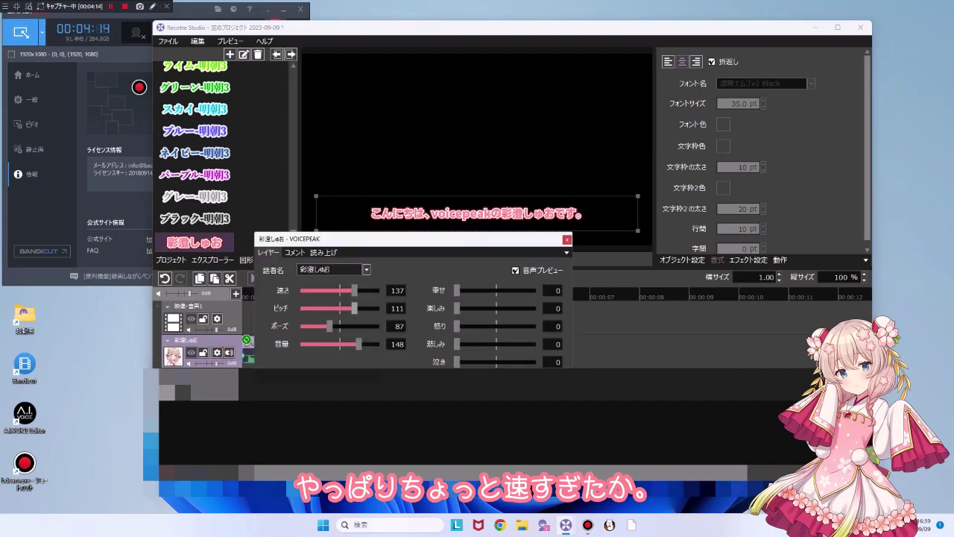
{"action": "left_click", "coordinate": [396, 308]}
{"action": "type", "text": "100"}
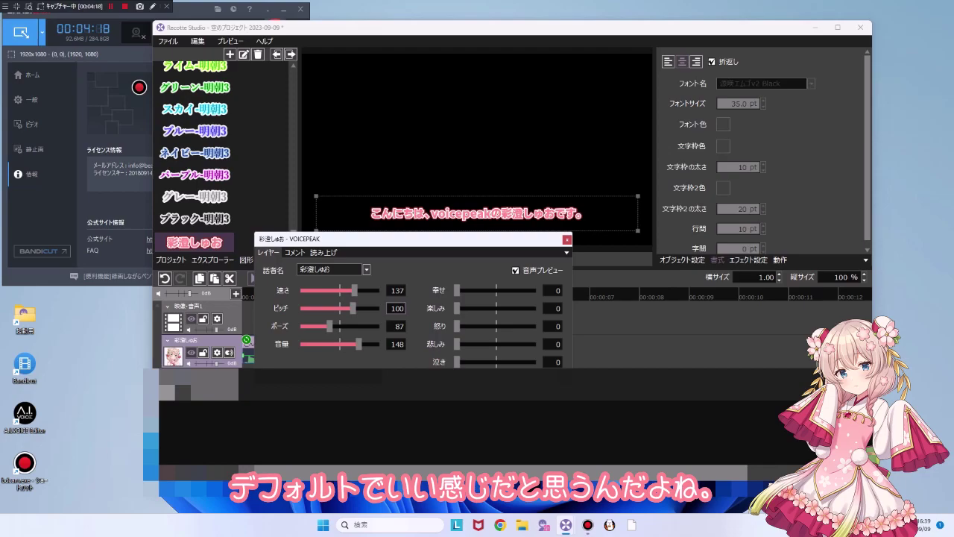
{"action": "left_click", "coordinate": [396, 291]}
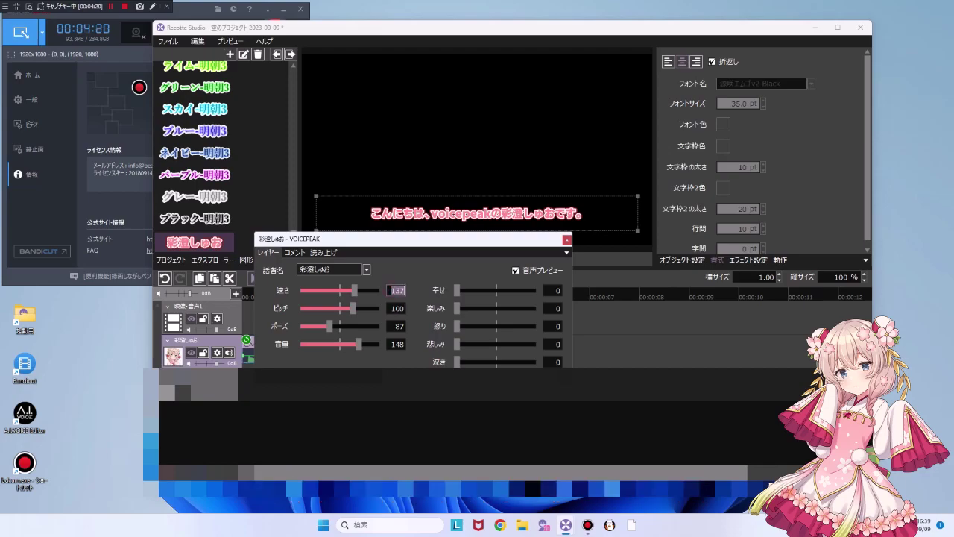
{"action": "type", "text": "117"}
{"action": "key", "text": "Return"}
{"action": "key", "text": "Tab"}
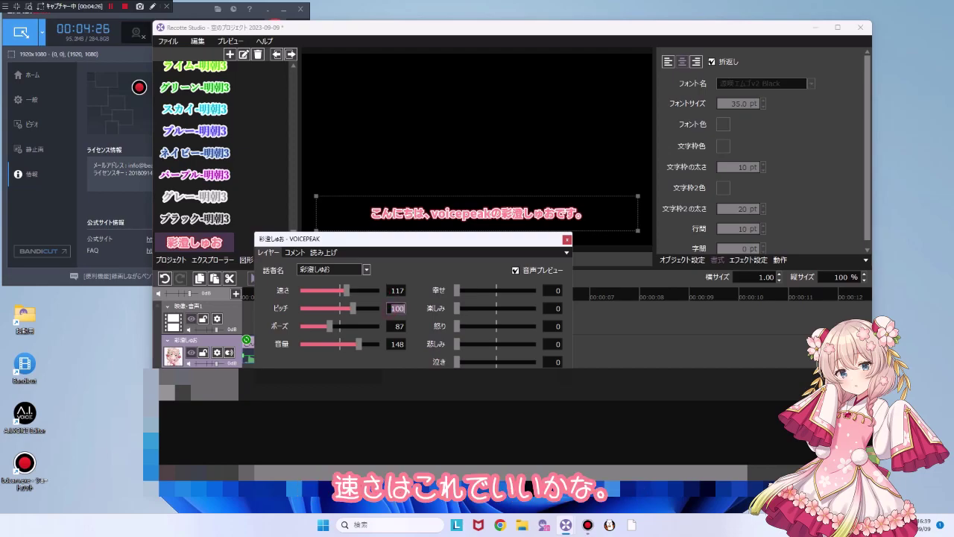
Try pitch (ピッチ) values of 105 and 98 for the layer's voice and settle on 0.
{"action": "type", "text": "0"}
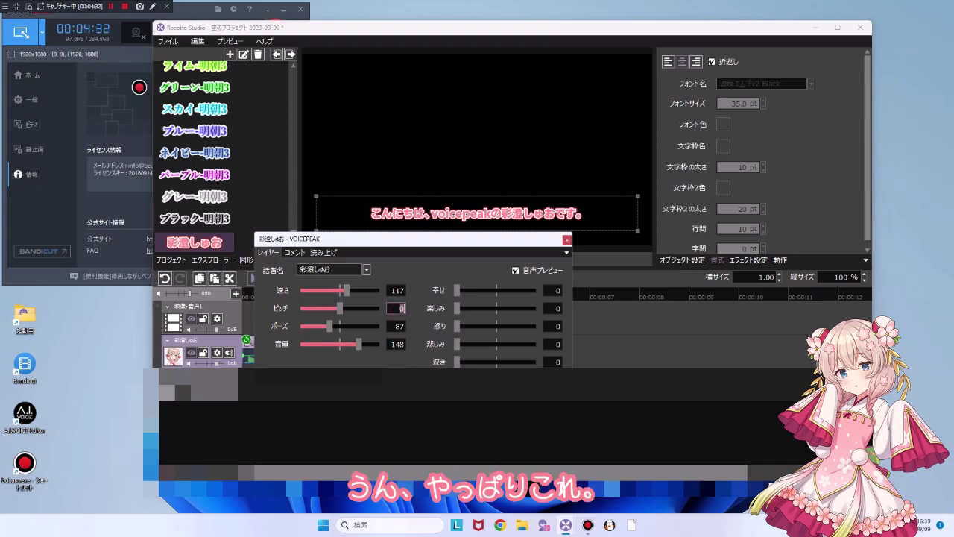
{"action": "type", "text": "105"}
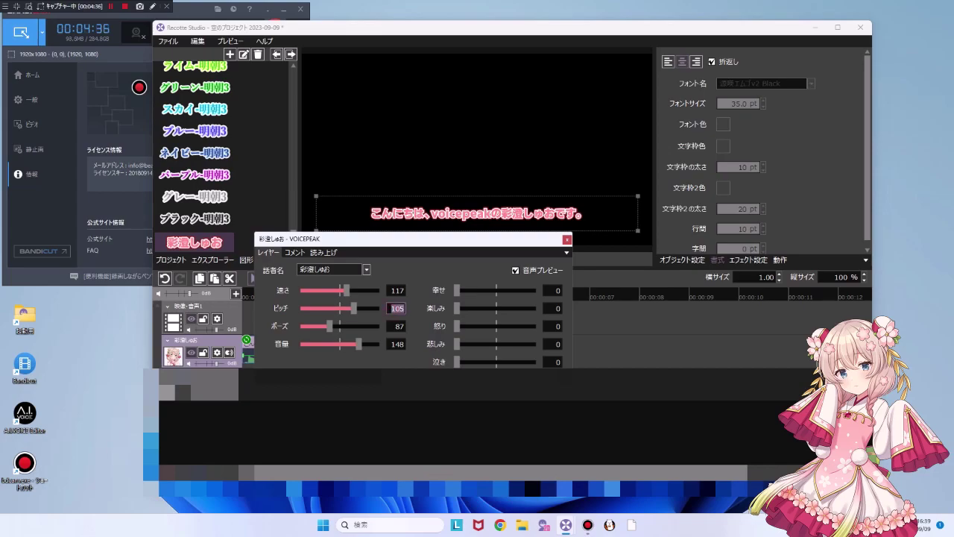
{"action": "type", "text": "98"}
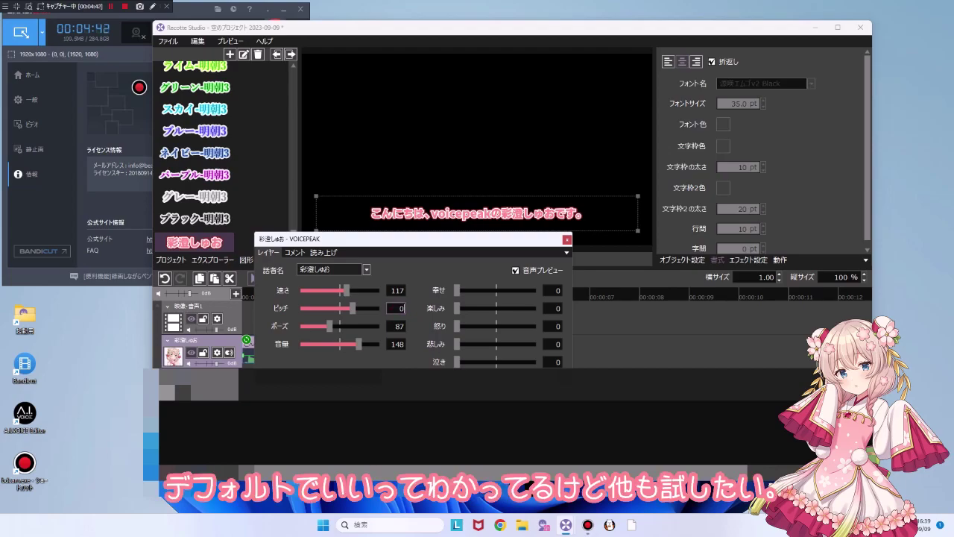
{"action": "left_click_drag", "start_coordinate": [353, 307], "coordinate": [340, 308]}
{"action": "left_click_drag", "start_coordinate": [401, 309], "coordinate": [390, 309]}
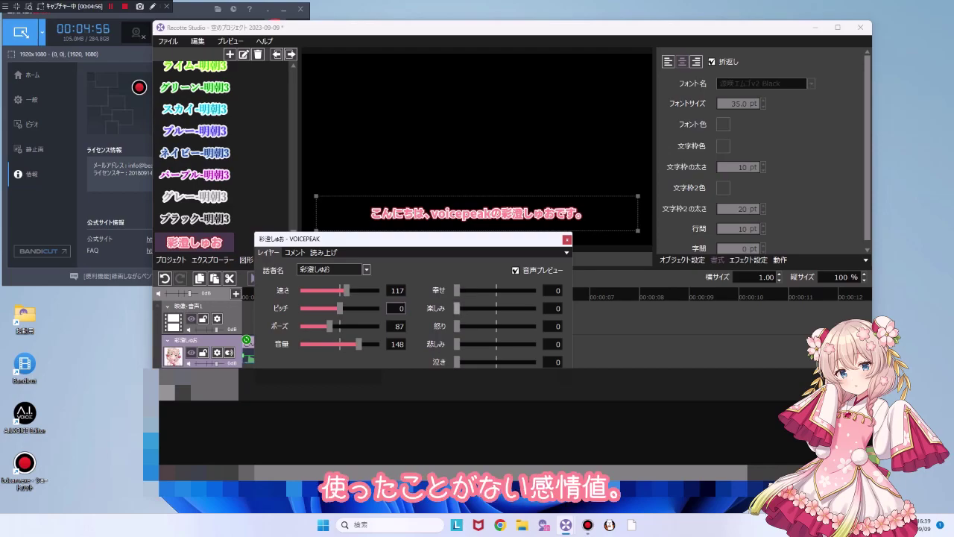
Try the emotions 怒り and 悲しみ at 100 each, and return both to 0.
{"action": "left_click_drag", "start_coordinate": [457, 326], "coordinate": [535, 326]}
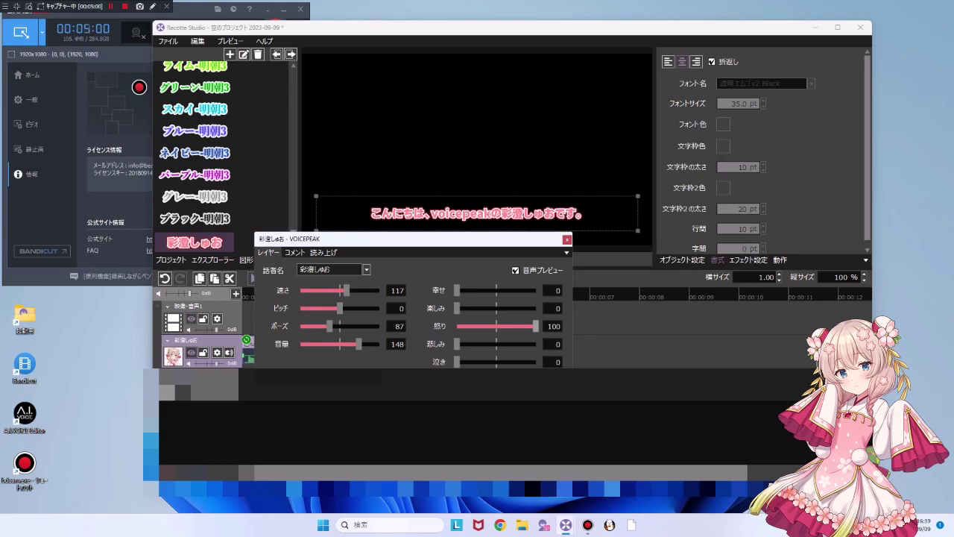
{"action": "mouse_move", "coordinate": [535, 326]}
{"action": "left_mouse_down"}
{"action": "mouse_move", "coordinate": [457, 325]}
{"action": "mouse_move", "coordinate": [535, 344]}
{"action": "left_mouse_up"}
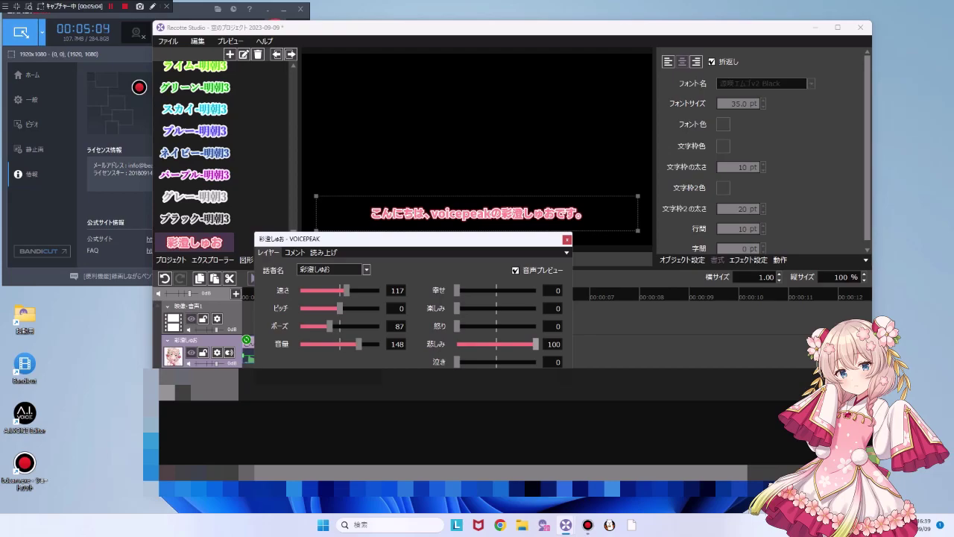
{"action": "left_click_drag", "start_coordinate": [535, 344], "coordinate": [457, 343]}
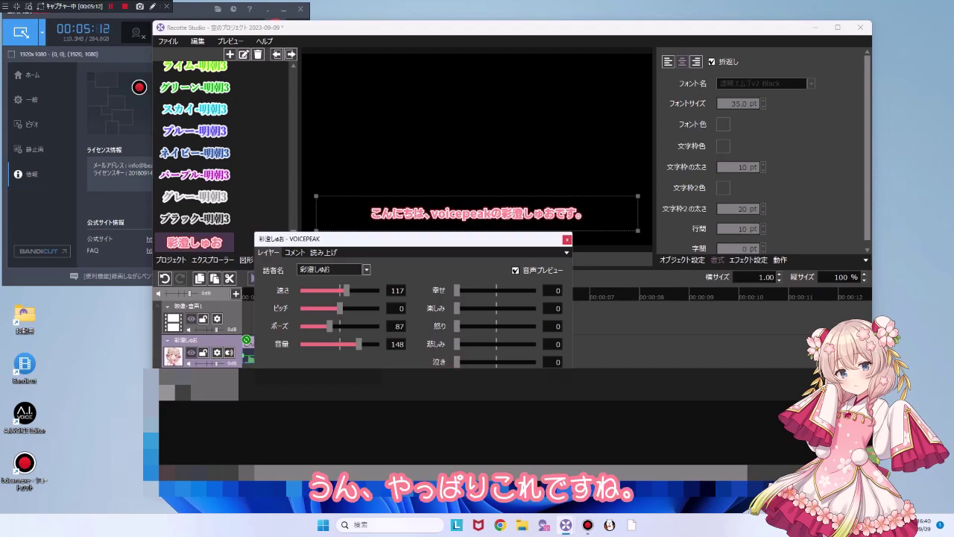
Close the VOICEPEAK settings, regenerate the greeting comment's audio and play it.
{"action": "left_click", "coordinate": [567, 239]}
{"action": "left_click", "coordinate": [245, 339]}
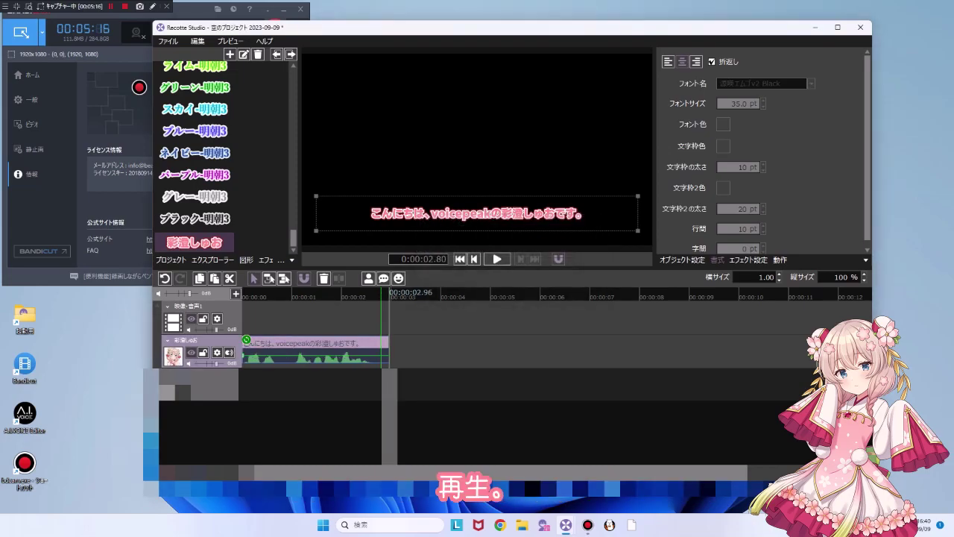
{"action": "key", "text": "space"}
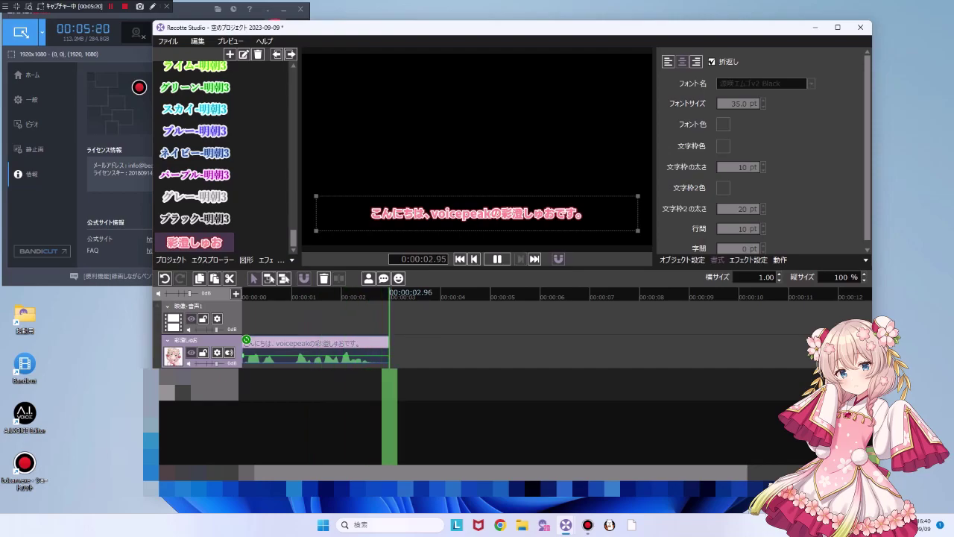
Examine the accent, intonation and length views of the greeting comment's reading (読み上げ) in the VOICEPEAK settings.
{"action": "left_click", "coordinate": [228, 352]}
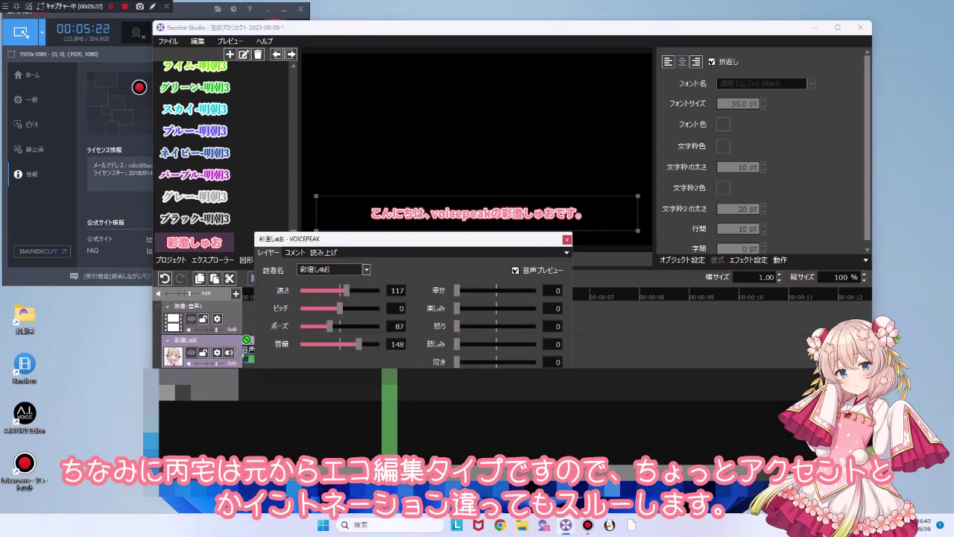
{"action": "left_click", "coordinate": [325, 252]}
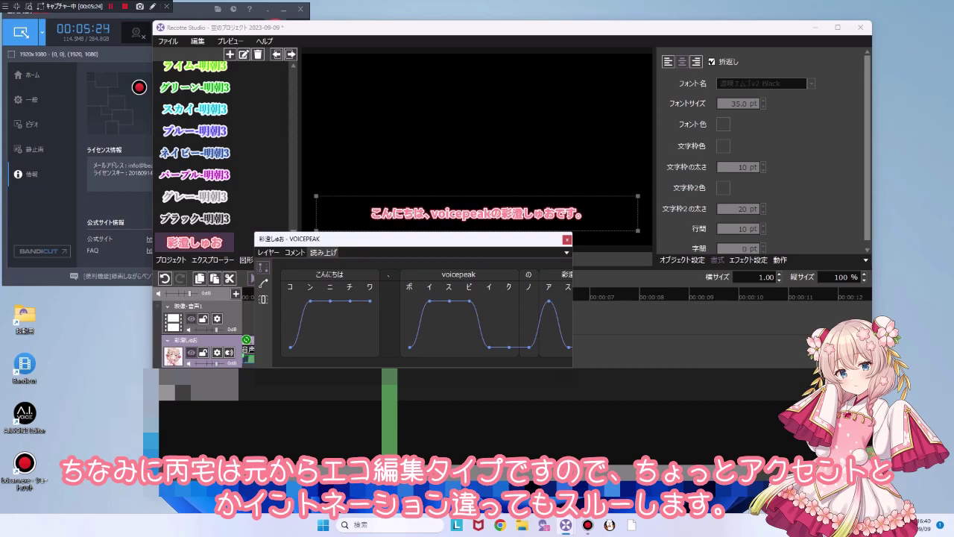
{"action": "left_click", "coordinate": [263, 283]}
{"action": "left_click", "coordinate": [263, 298]}
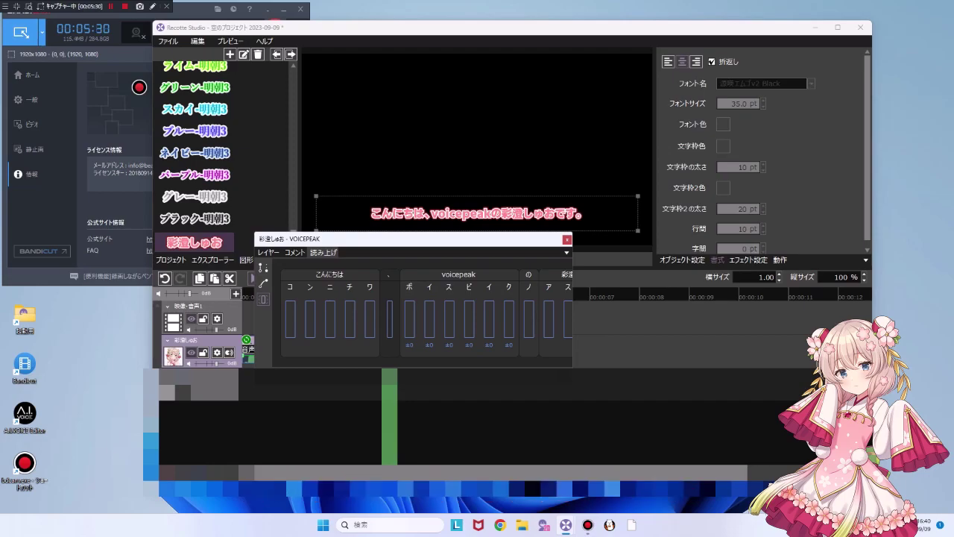
Leave the VOICEPEAK settings, update the greeting comment's audio and play it from the start.
{"action": "left_click", "coordinate": [567, 239]}
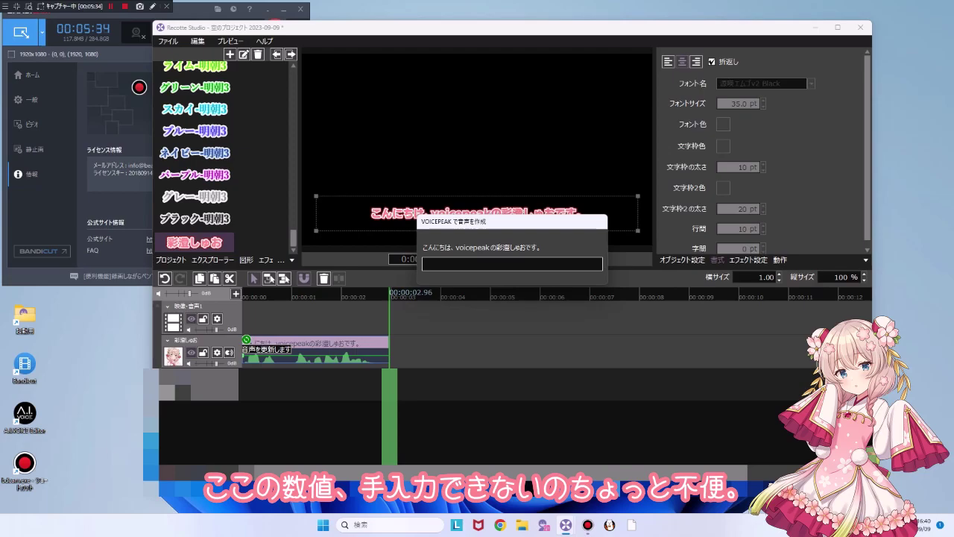
{"action": "key", "text": "Home"}
{"action": "key", "text": "space"}
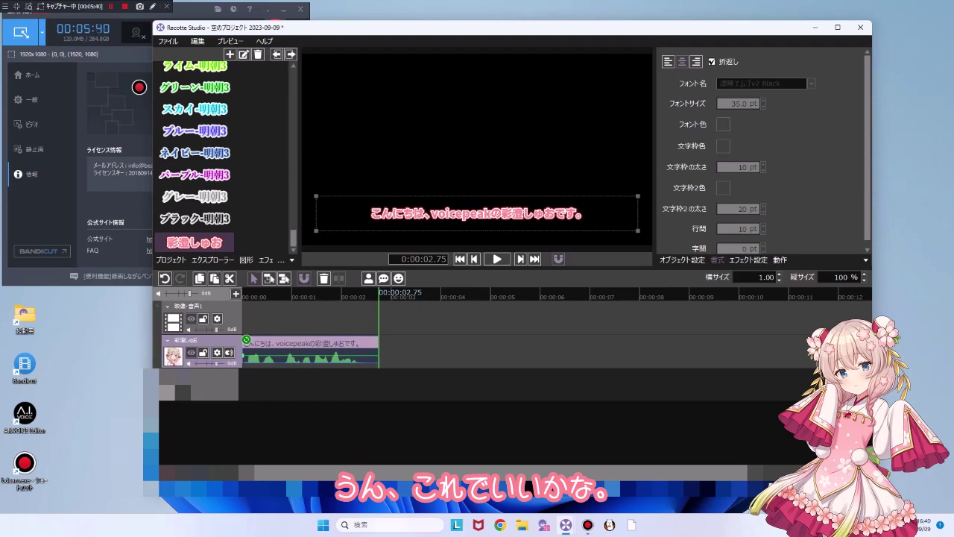
Start a new comment directly after the greeting comment on the 彩澄しゅお layer.
{"action": "key", "text": "Escape"}
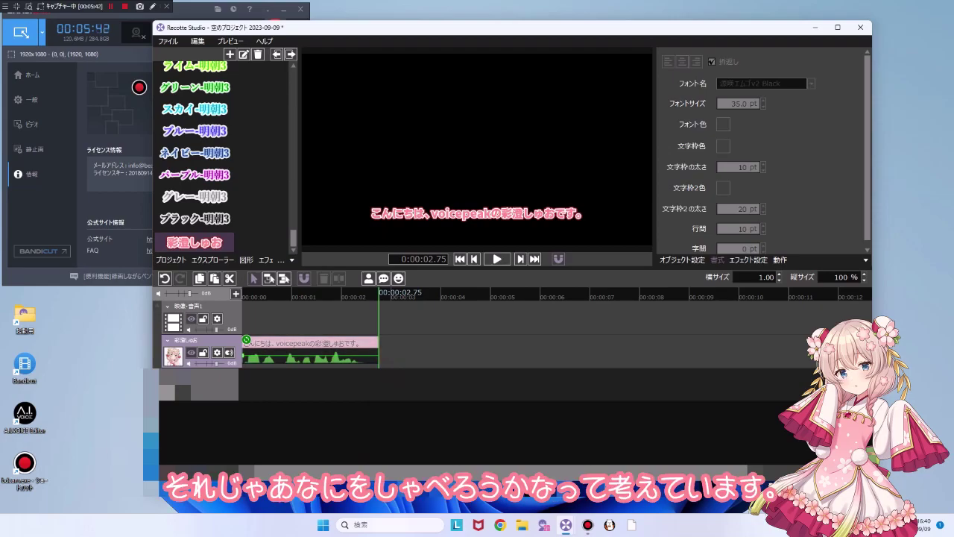
{"action": "left_click", "coordinate": [364, 343]}
{"action": "left_click", "coordinate": [401, 343]}
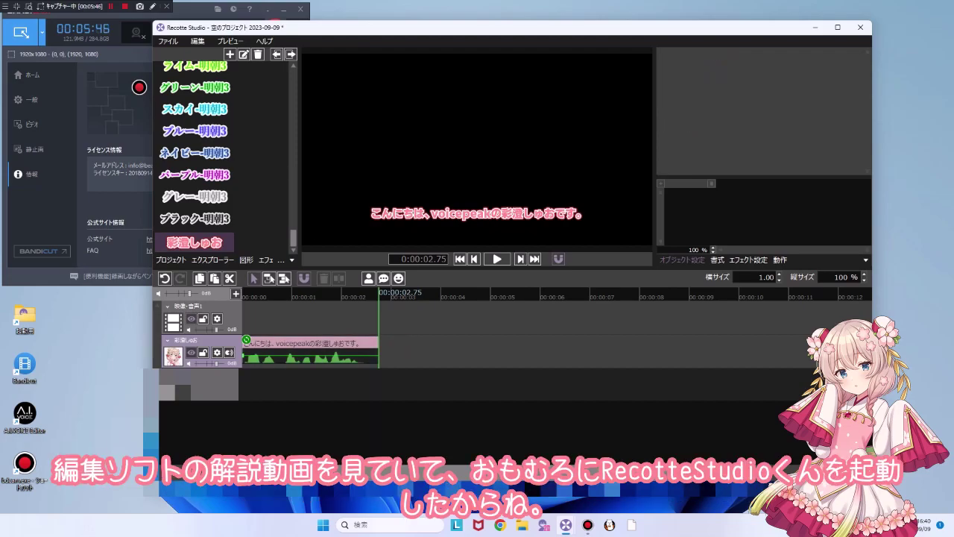
{"action": "type", "text": "なにを"}
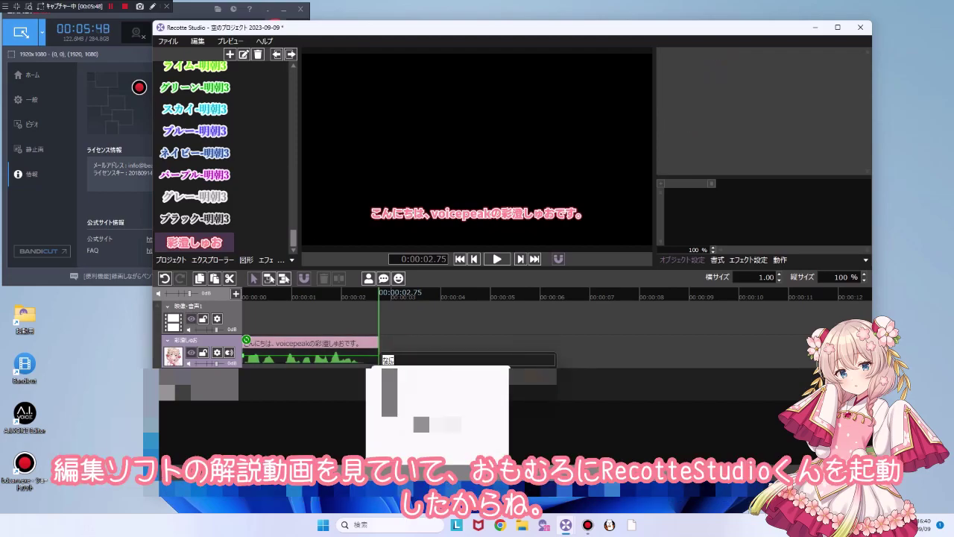
{"action": "type", "text": "するでもn"}
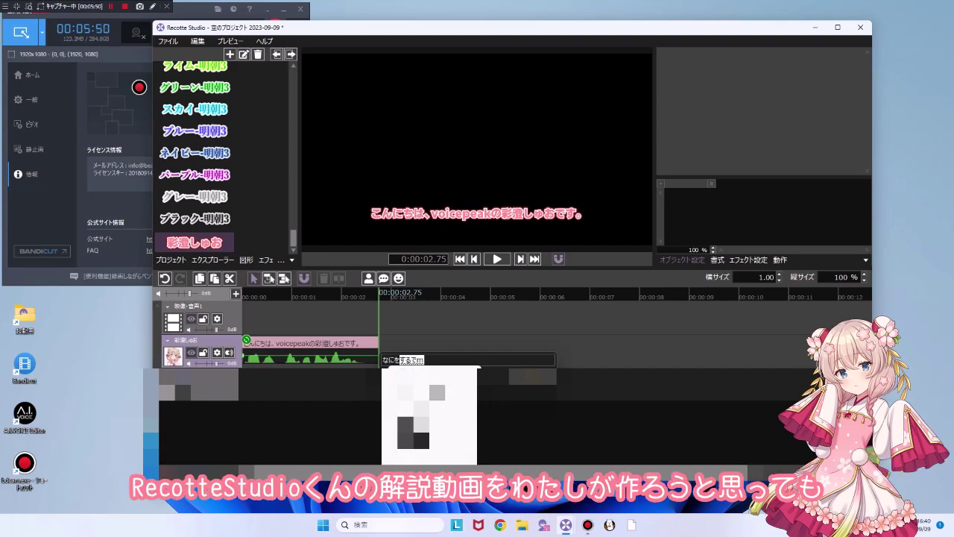
{"action": "key", "text": "BackSpace"}
{"action": "key", "text": "BackSpace"}
{"action": "key", "text": "BackSpace"}
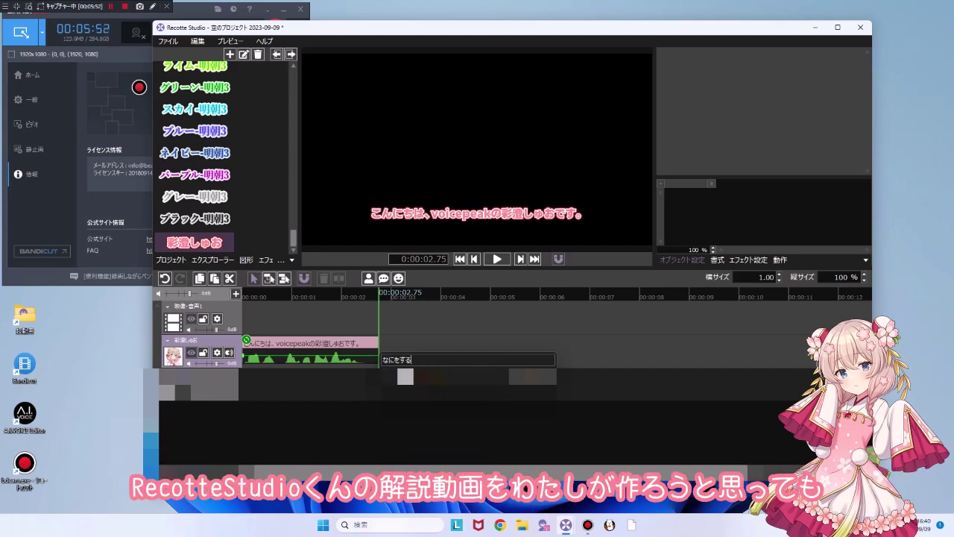
{"action": "key", "text": "BackSpace"}
{"action": "key", "text": "BackSpace"}
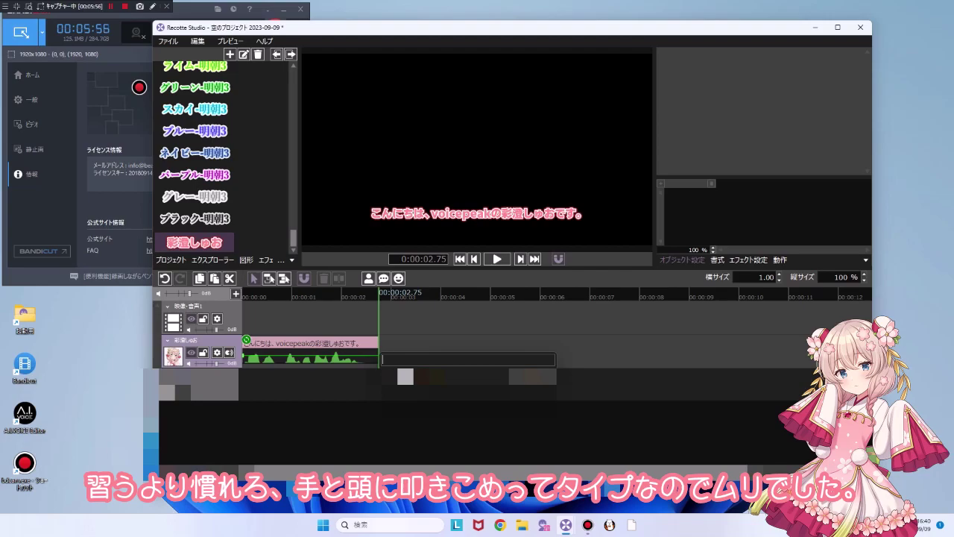
Enter 特になにも考えずにやっていく動画始まります。 as the text of the new comment on the 彩澄しゅお layer.
{"action": "type", "text": "とくに"}
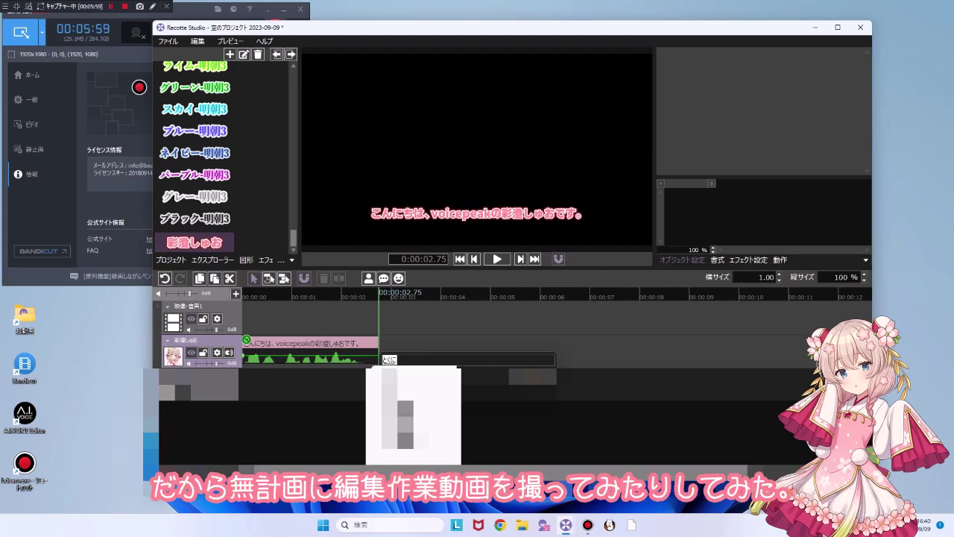
{"action": "key", "text": "space"}
{"action": "type", "text": "なにも"}
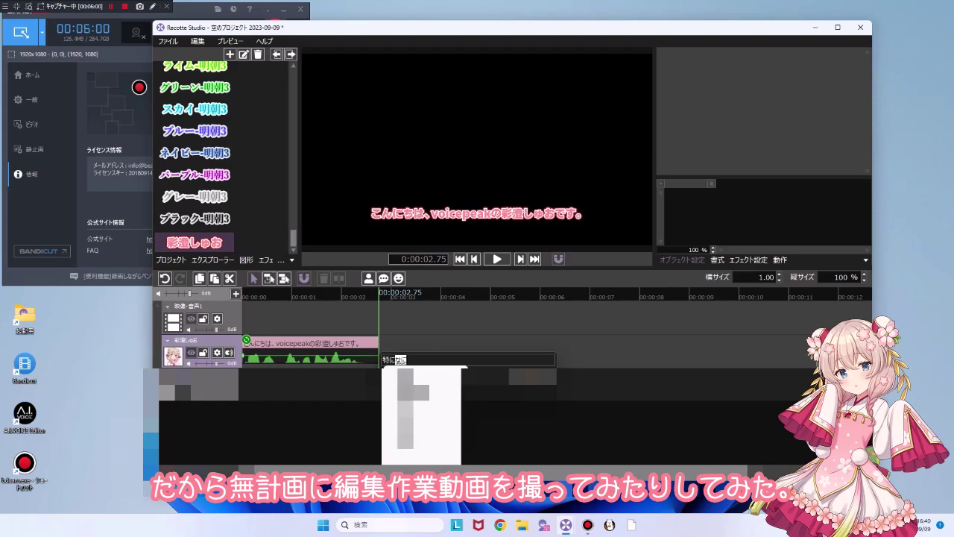
{"action": "type", "text": "かんがえずに"}
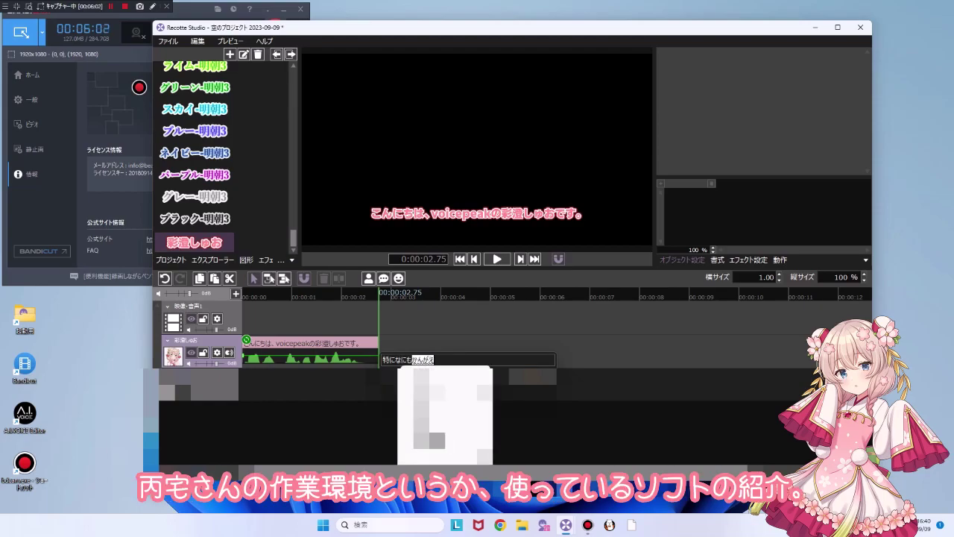
{"action": "key", "text": "space"}
{"action": "key", "text": "Return"}
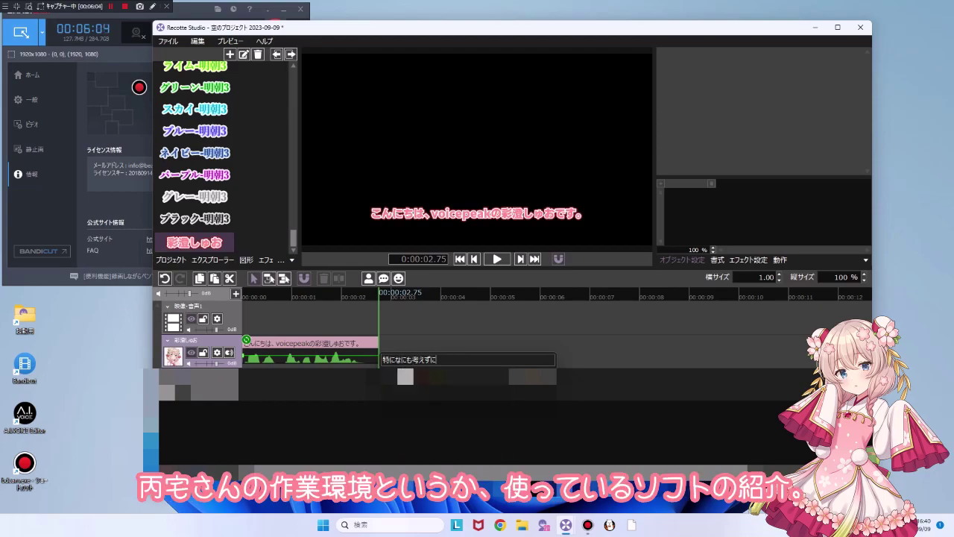
{"action": "type", "text": "やっていくどうが"}
{"action": "key", "text": "space"}
{"action": "key", "text": "Return"}
{"action": "type", "text": "はじまりま"}
{"action": "type", "text": "す。"}
{"action": "key", "text": "space"}
{"action": "key", "text": "Return"}
{"action": "key", "text": "Return"}
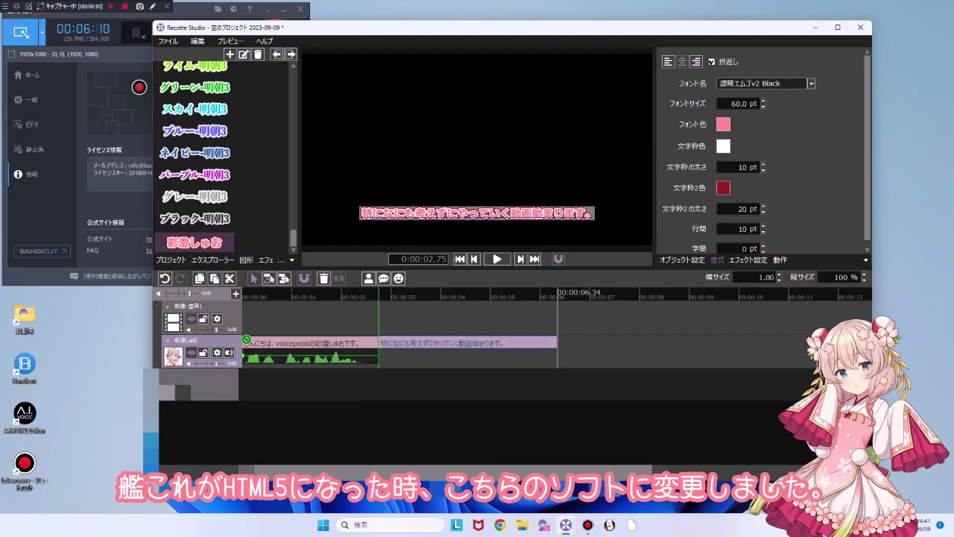
Maximize the project window, update the 彩澄しゅお layer's audio and play both comments from the start.
{"action": "double_click", "coordinate": [407, 30]}
{"action": "left_click", "coordinate": [94, 345]}
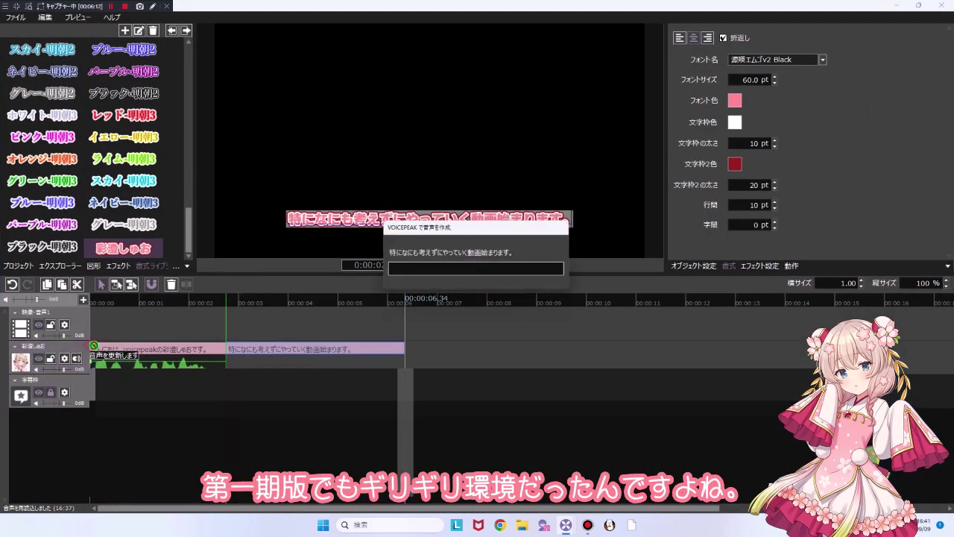
{"action": "left_click_drag", "start_coordinate": [226, 303], "coordinate": [97, 303]}
{"action": "key", "text": "space"}
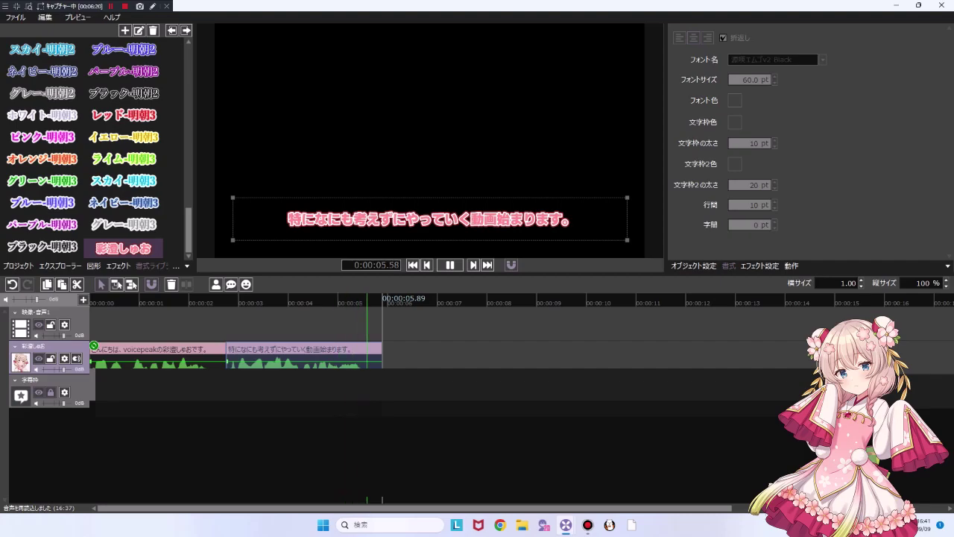
{"action": "left_click", "coordinate": [433, 354]}
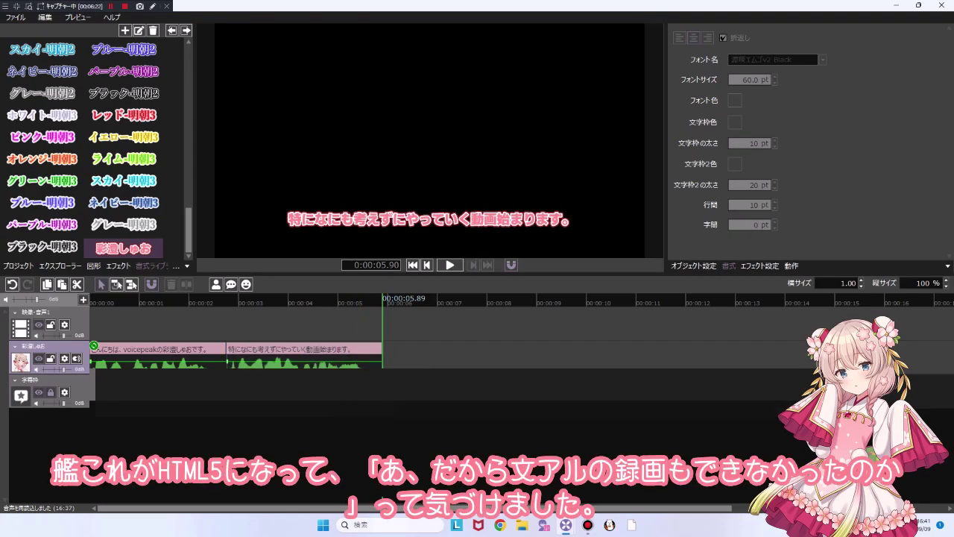
Add an annotation (注釈) layer and move it above the 映像・音声1 layer.
{"action": "left_click", "coordinate": [59, 313]}
{"action": "left_click", "coordinate": [84, 300]}
{"action": "left_click", "coordinate": [106, 302]}
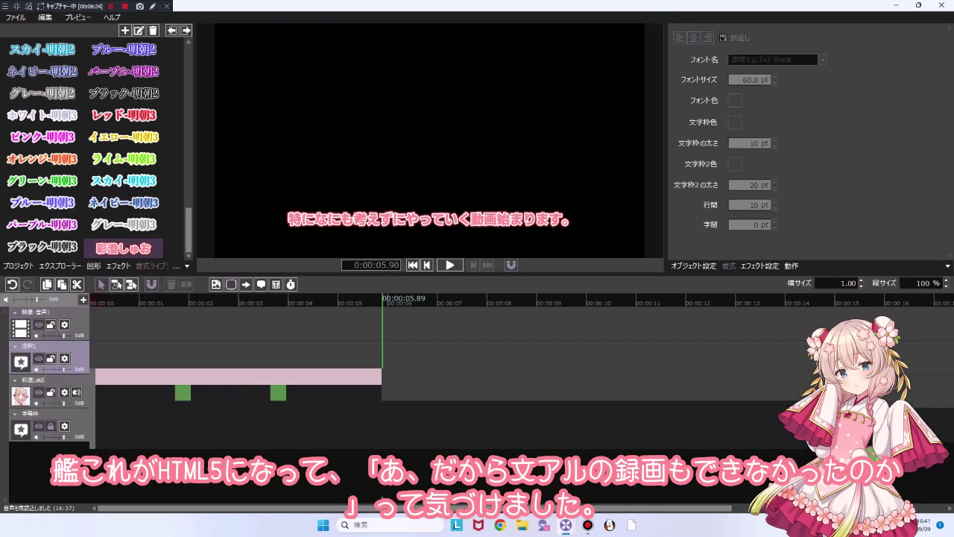
{"action": "left_click", "coordinate": [79, 328]}
Rename the new annotation layer as 背景01 in its layer properties.
{"action": "left_click", "coordinate": [65, 325]}
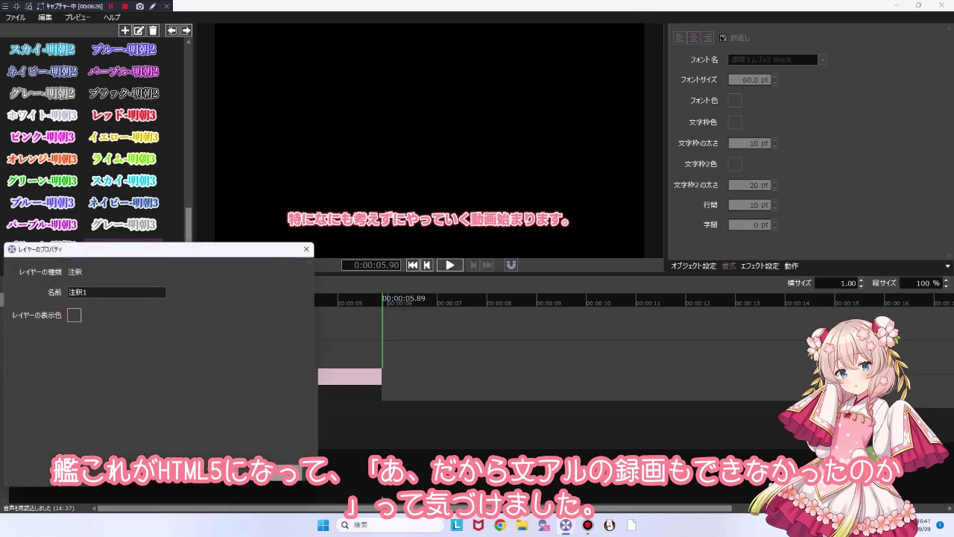
{"action": "left_click", "coordinate": [114, 291]}
{"action": "type", "text": "背景01"}
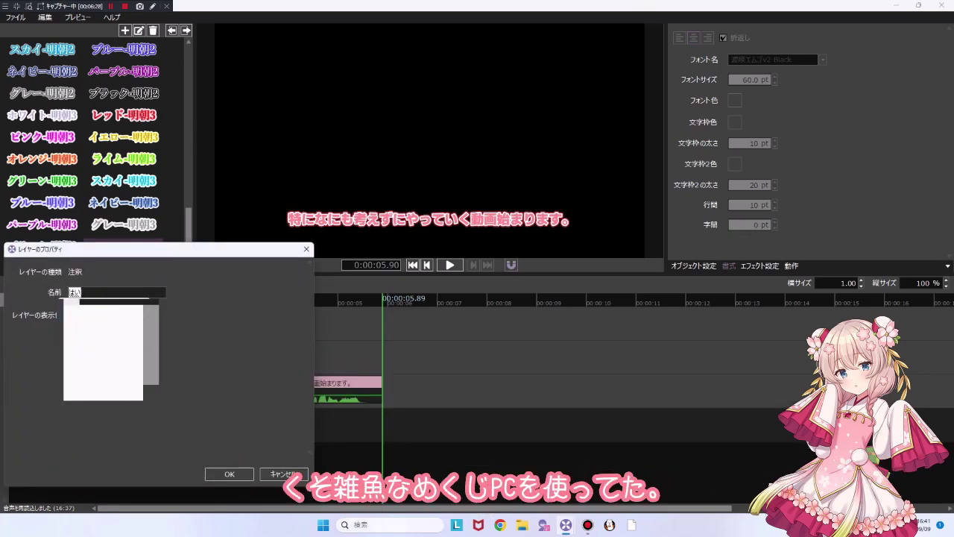
{"action": "key", "text": "Return"}
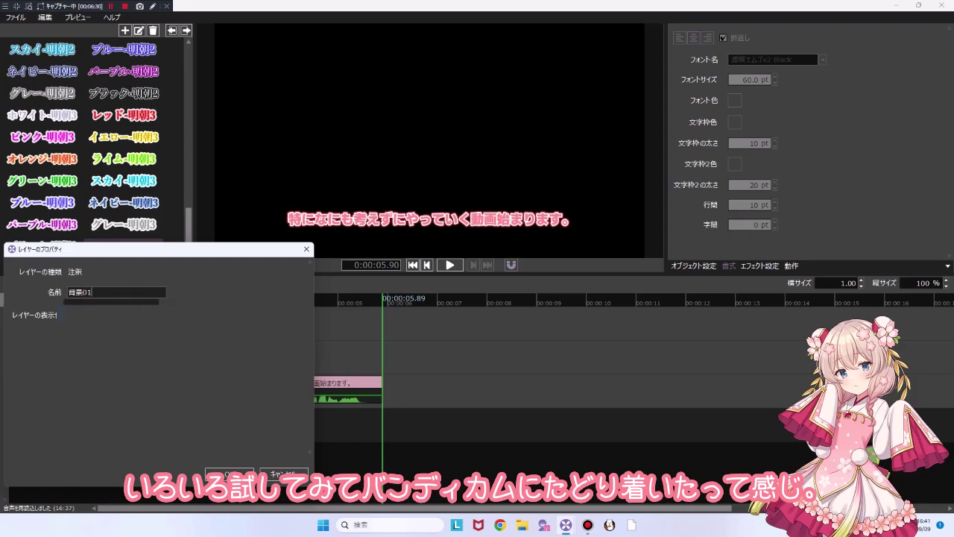
{"action": "left_click", "coordinate": [229, 474]}
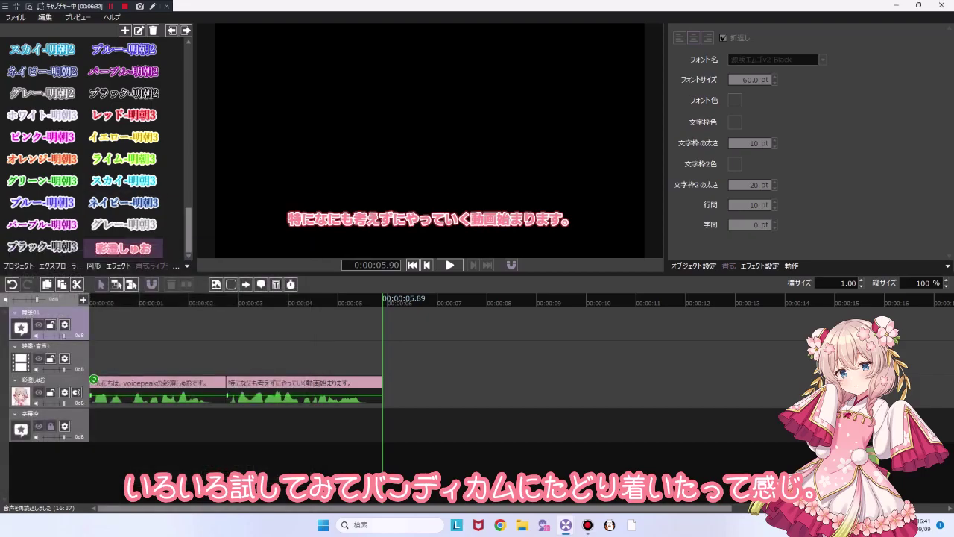
Insert the cherry-pattern image さくらんぼ柄の背景(7種).png at the project start on the 背景01 layer.
{"action": "left_click_drag", "start_coordinate": [143, 300], "coordinate": [89, 301]}
{"action": "left_click", "coordinate": [216, 284]}
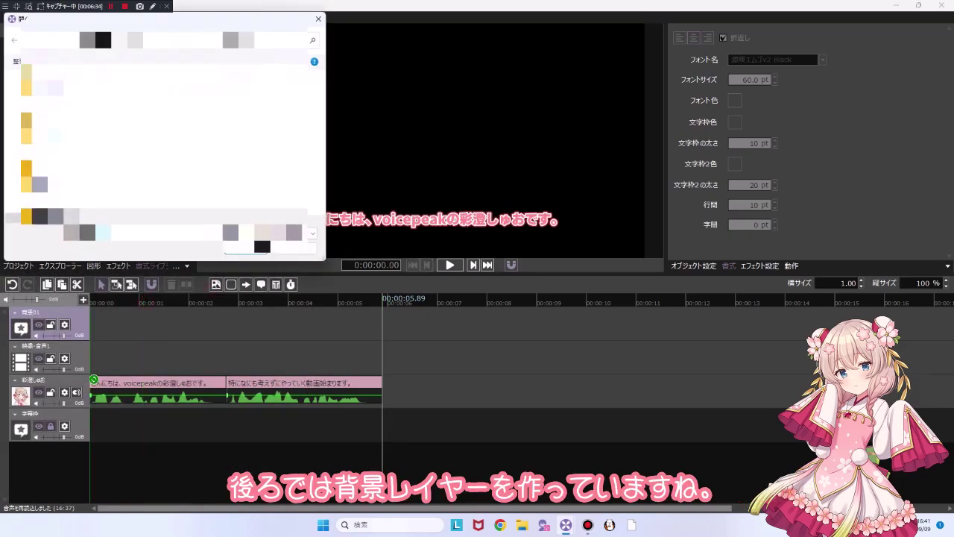
{"action": "scroll", "coordinate": [45, 153], "scroll_direction": "up", "scroll_amount": 5}
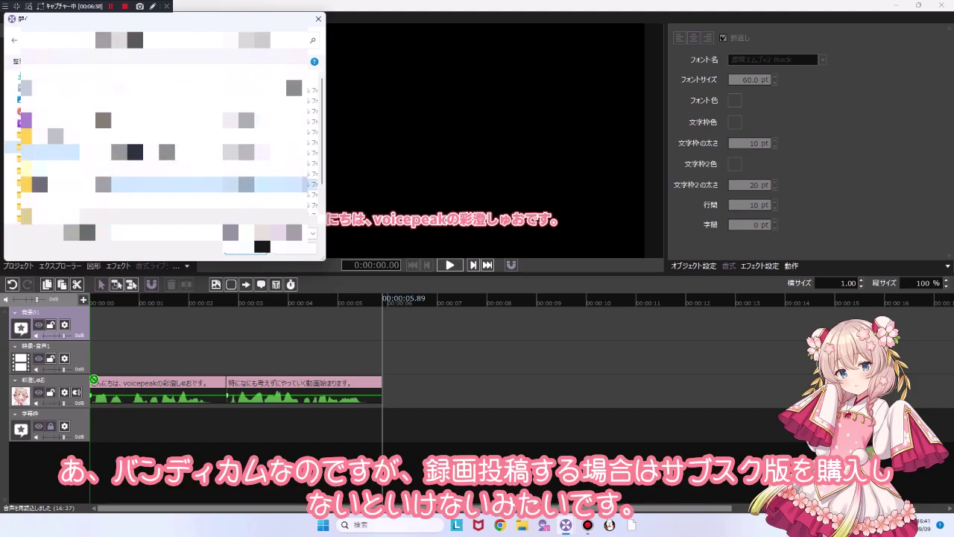
{"action": "double_click", "coordinate": [141, 111]}
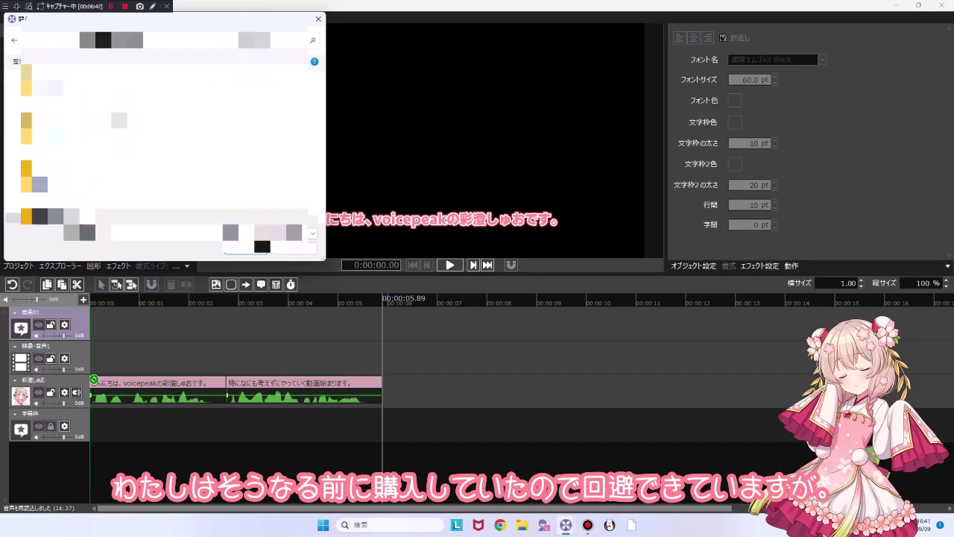
{"action": "double_click", "coordinate": [149, 136]}
{"action": "scroll", "coordinate": [201, 145], "scroll_direction": "down", "scroll_amount": 5}
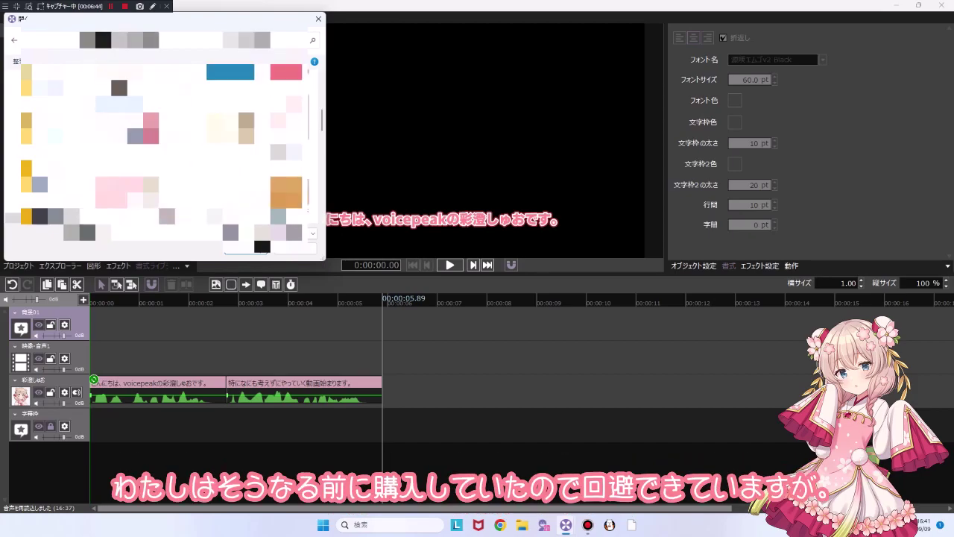
{"action": "scroll", "coordinate": [202, 145], "scroll_direction": "down", "scroll_amount": 8}
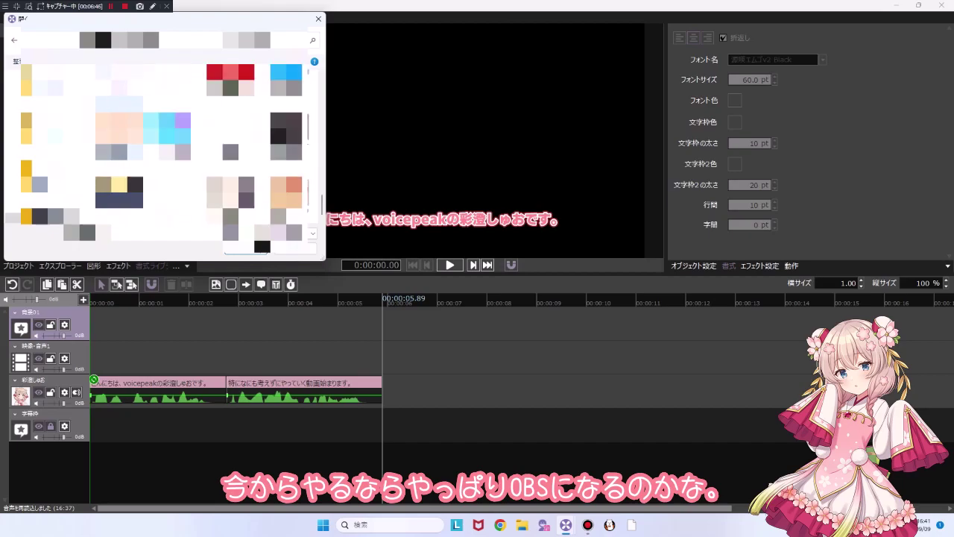
{"action": "scroll", "coordinate": [202, 146], "scroll_direction": "up", "scroll_amount": 4}
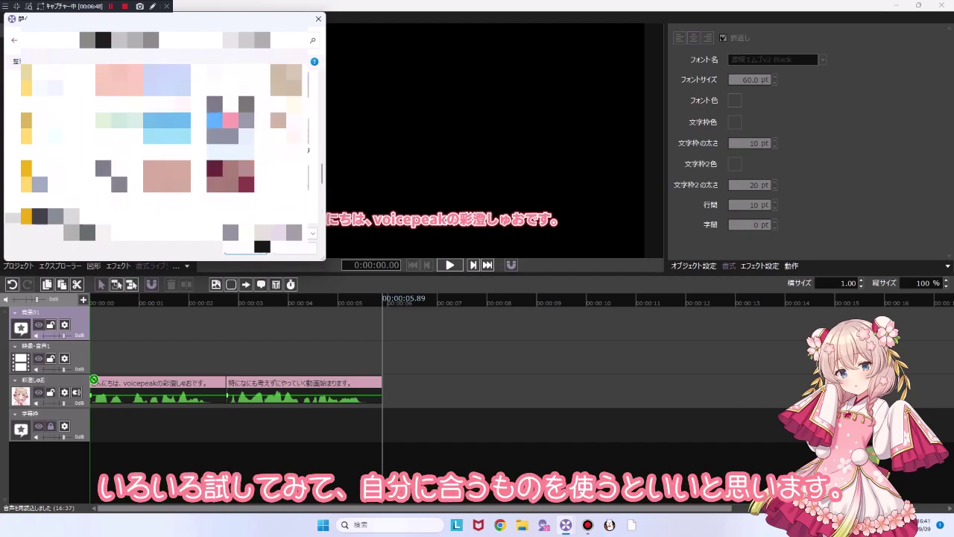
{"action": "scroll", "coordinate": [160, 149], "scroll_direction": "up", "scroll_amount": 2}
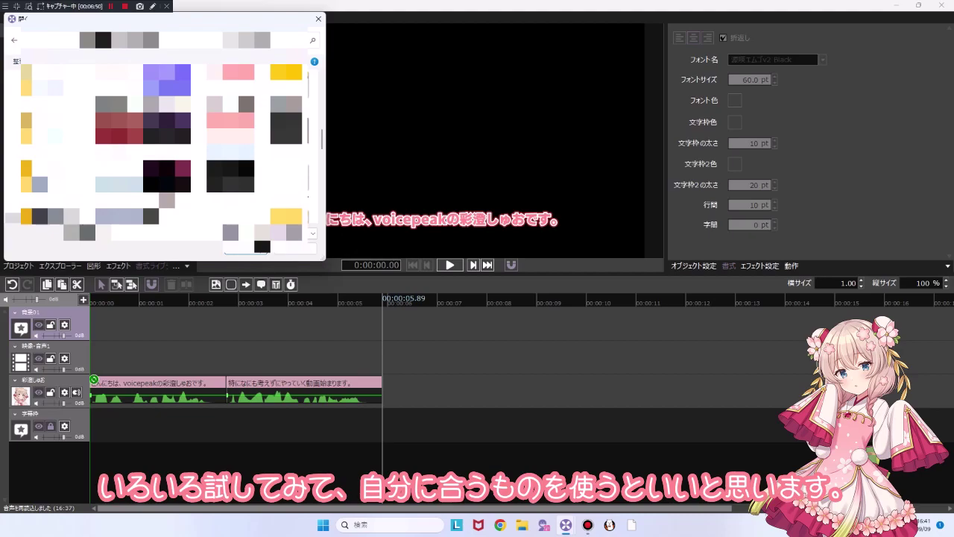
{"action": "double_click", "coordinate": [231, 136]}
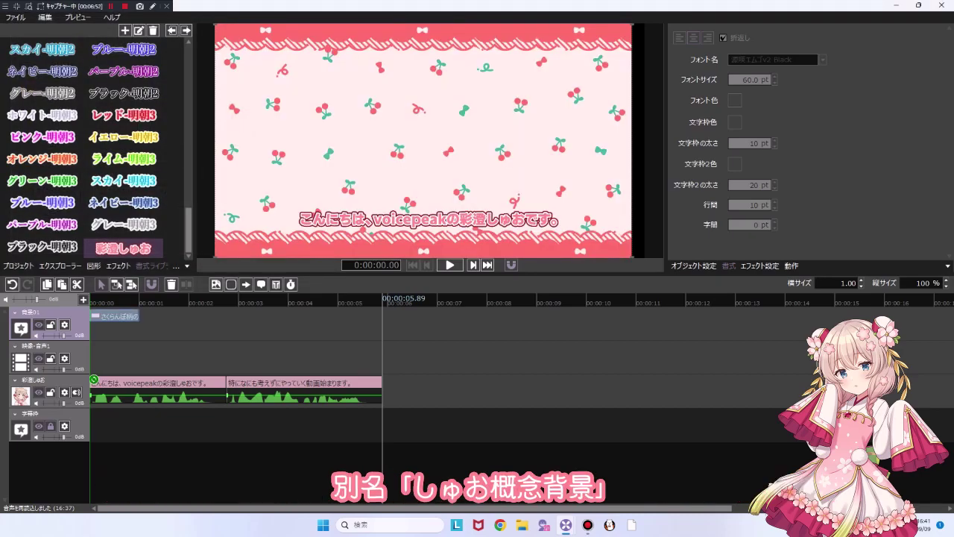
Move the greeting caption down onto the background's lower border and unlock the 字幕枠 layer.
{"action": "left_click", "coordinate": [429, 219]}
{"action": "left_click_drag", "start_coordinate": [429, 219], "coordinate": [430, 237]}
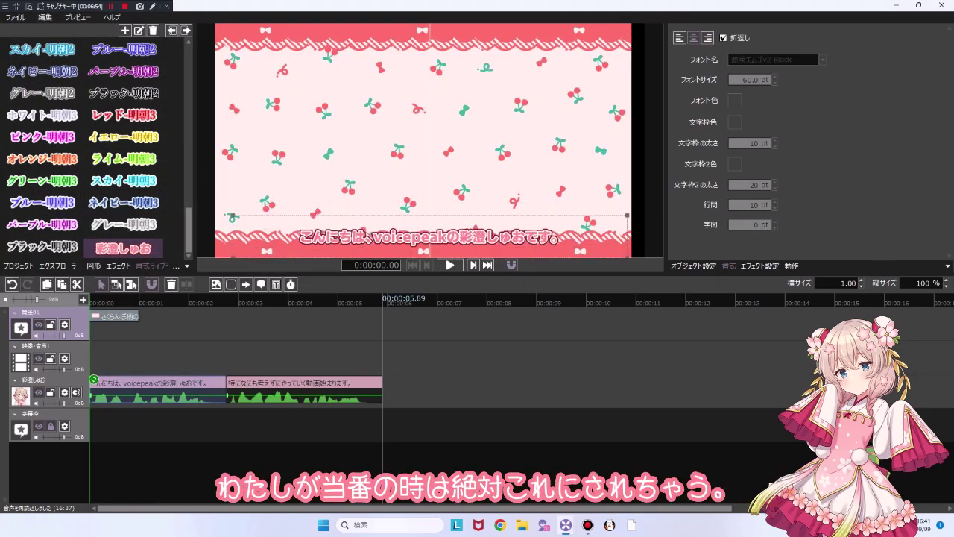
{"action": "key", "text": "Escape"}
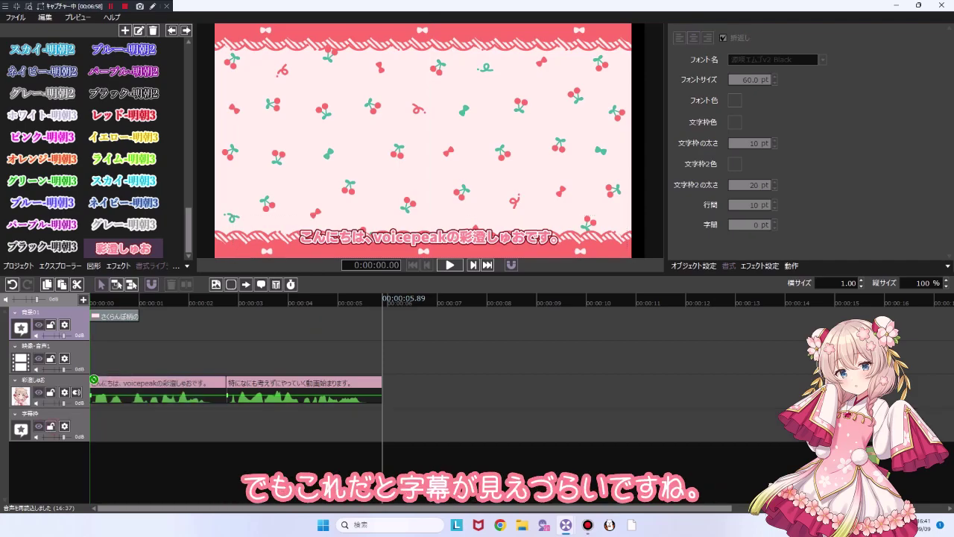
Make the cherry background image follow the end of the project (プロジェクトの終わりを追従).
{"action": "left_click", "coordinate": [115, 316]}
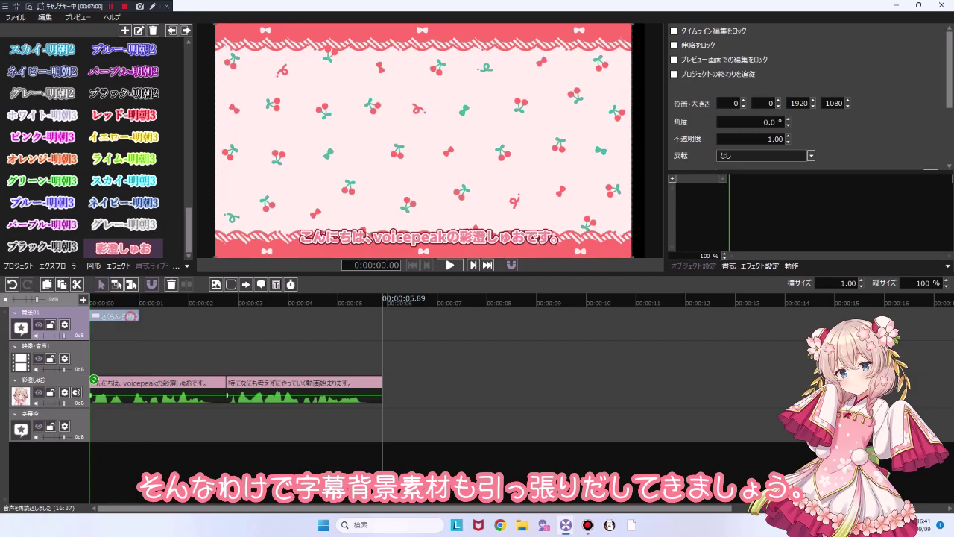
{"action": "left_click", "coordinate": [720, 75]}
{"action": "left_click", "coordinate": [720, 75]}
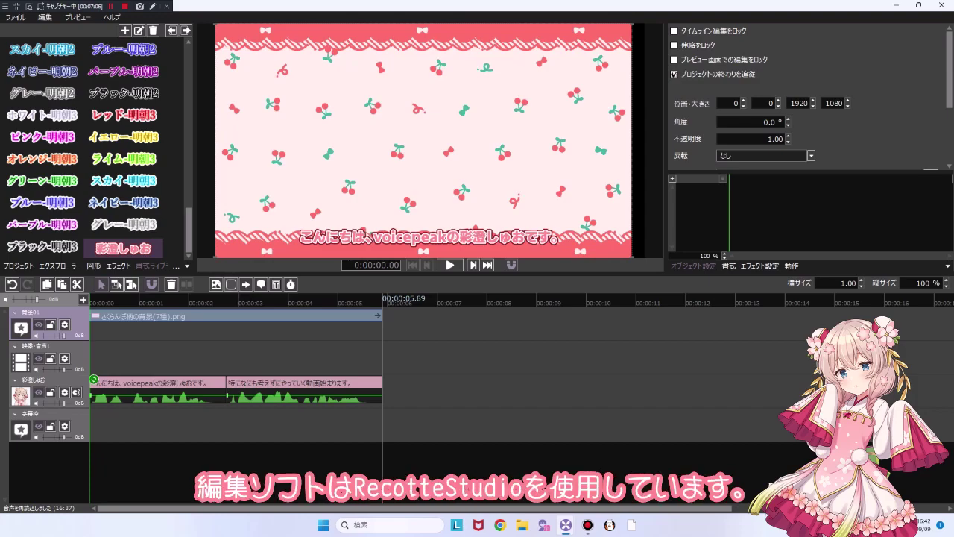
Try the nc131975 image as a caption frame on the 字幕枠 layer, moving it to about 459, 116, and delete it.
{"action": "left_click", "coordinate": [231, 284]}
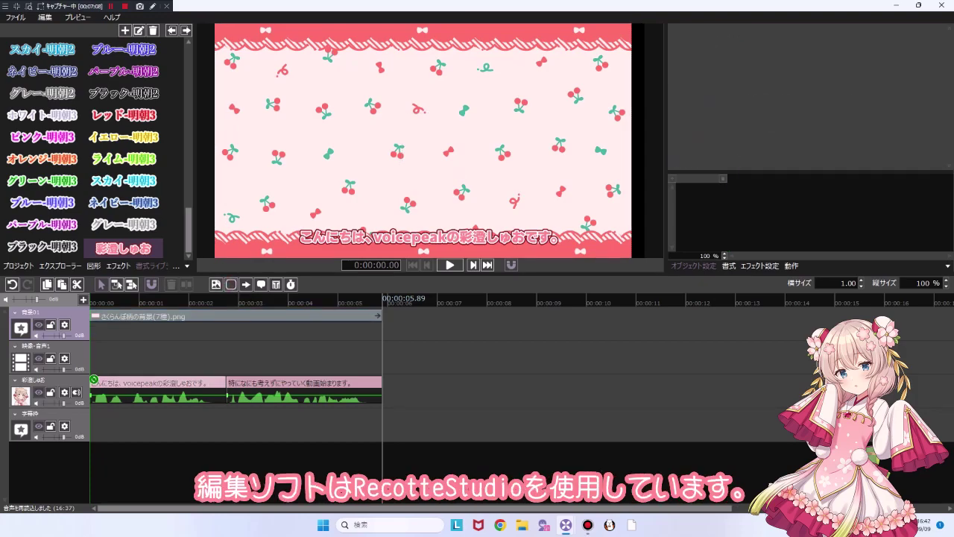
{"action": "key", "text": "Delete"}
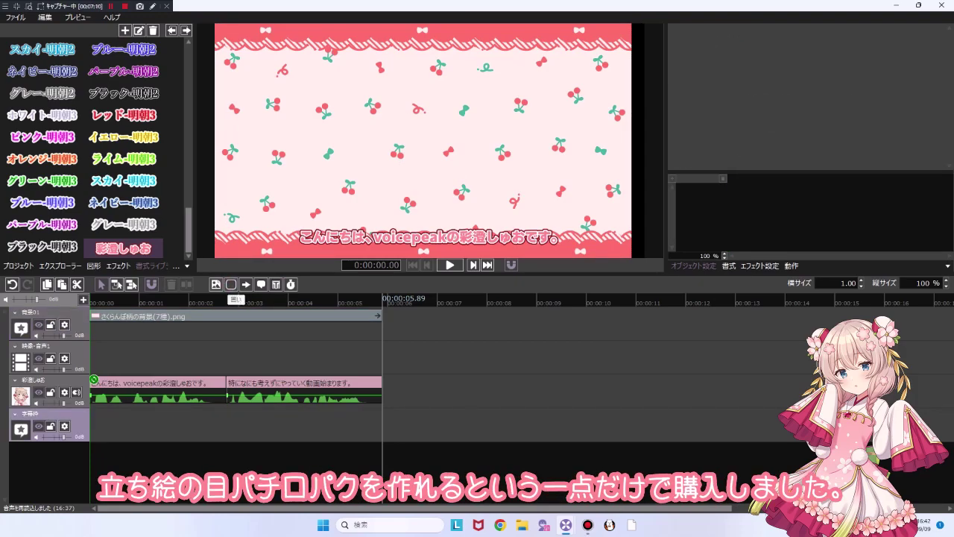
{"action": "left_click", "coordinate": [215, 284]}
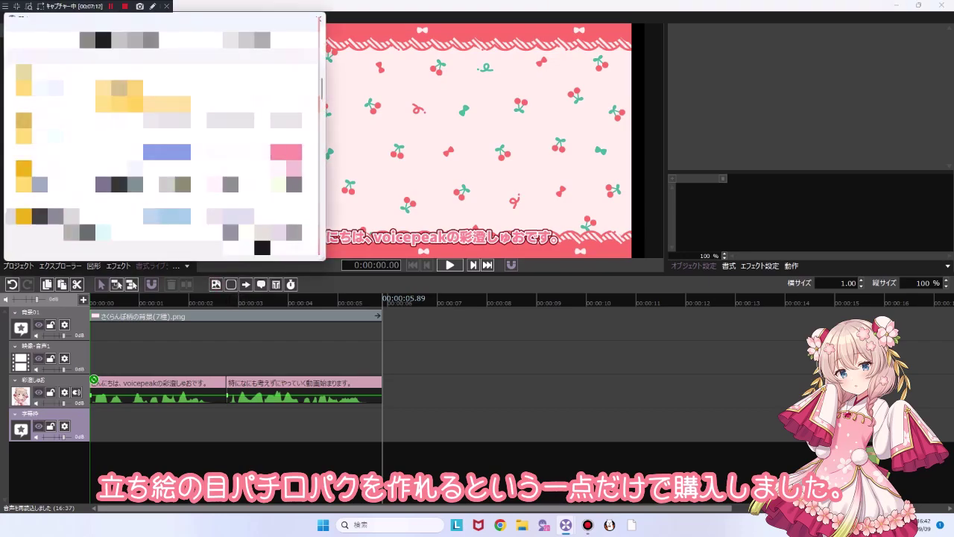
{"action": "left_click", "coordinate": [56, 40]}
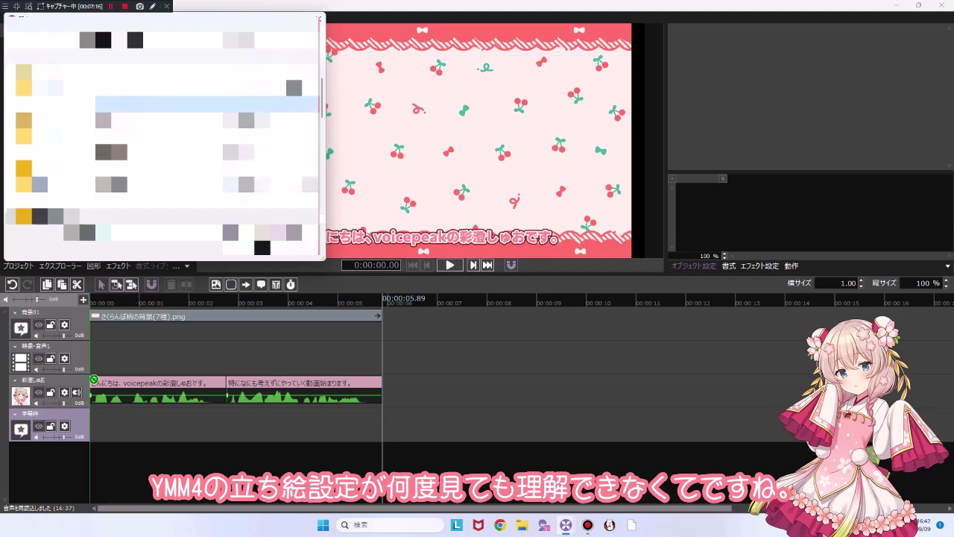
{"action": "double_click", "coordinate": [123, 106]}
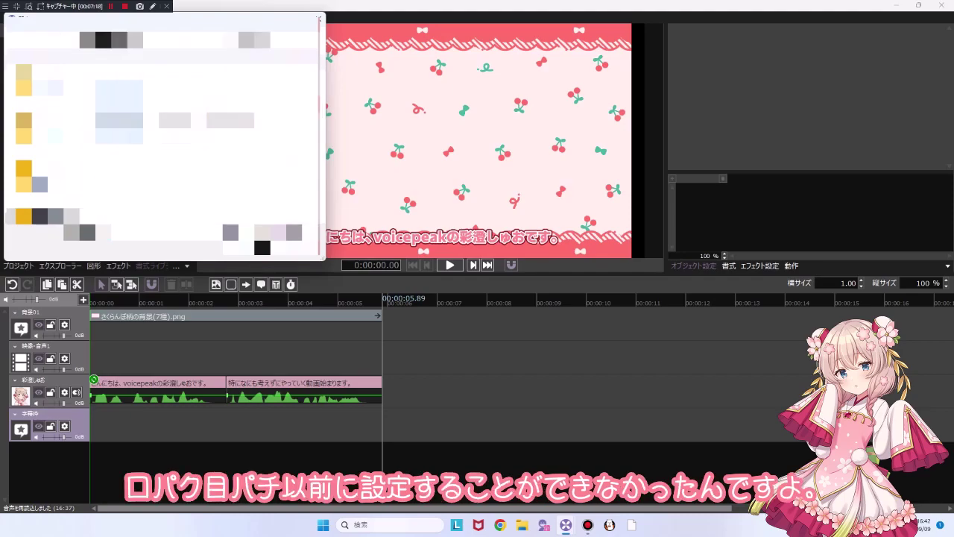
{"action": "double_click", "coordinate": [121, 113]}
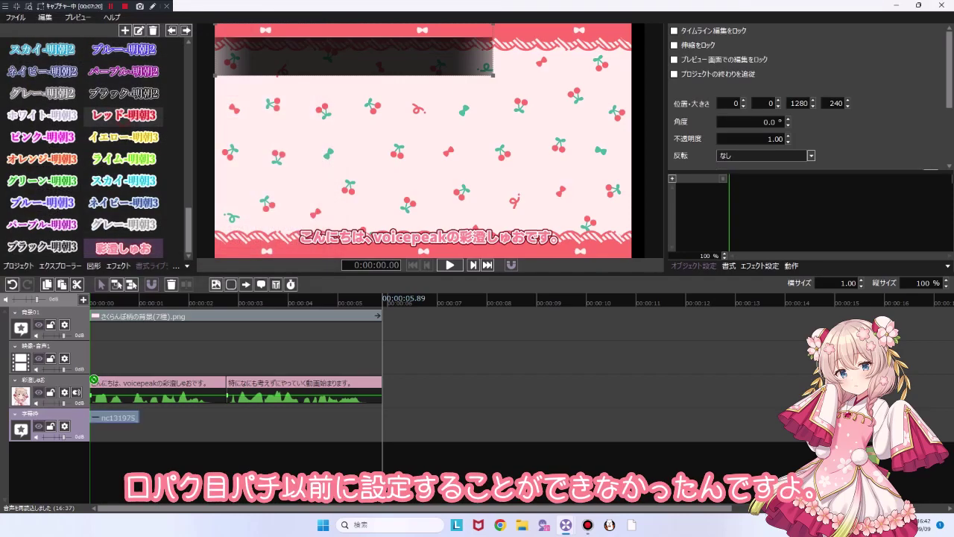
{"action": "left_click_drag", "start_coordinate": [301, 56], "coordinate": [402, 81]}
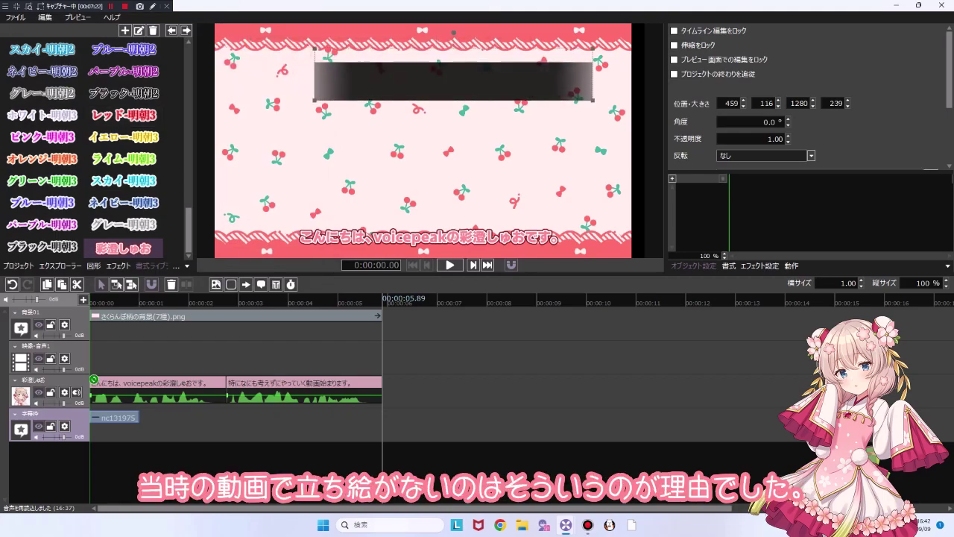
{"action": "key", "text": "Delete"}
Try the nc141738 image as a caption frame on the 字幕枠 layer and delete it.
{"action": "left_click", "coordinate": [217, 284]}
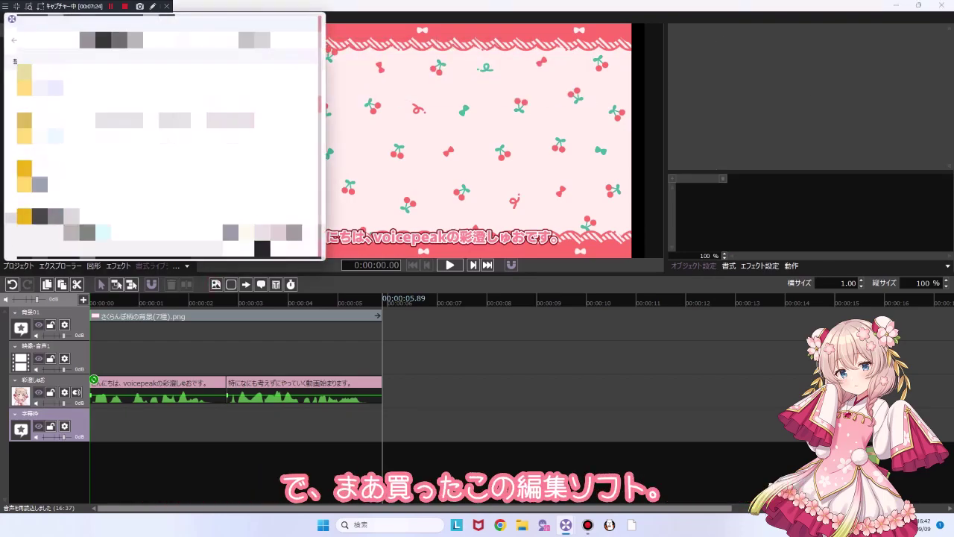
{"action": "double_click", "coordinate": [175, 113]}
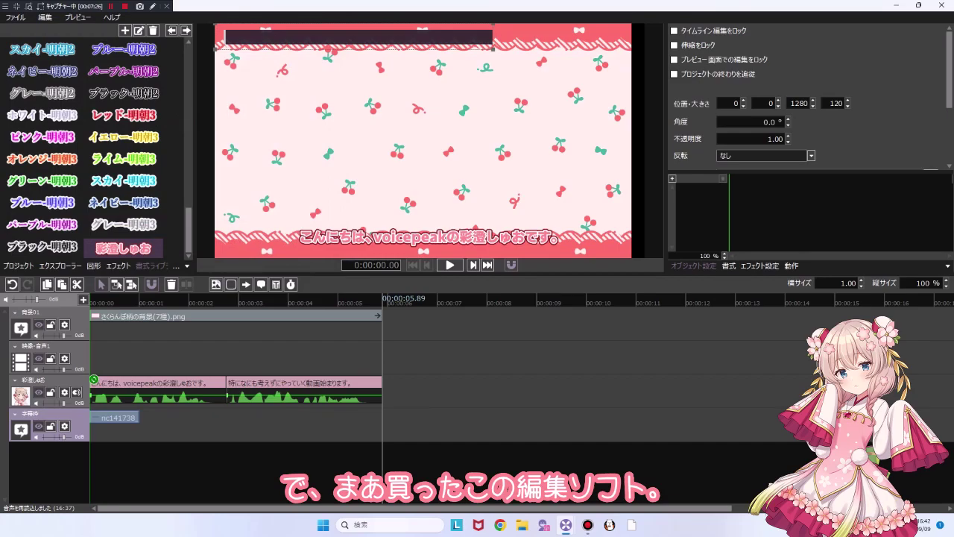
{"action": "key", "text": "Delete"}
Try the nc201532 image as a caption frame on the 字幕枠 layer, extended to the end of the second comment.
{"action": "left_click", "coordinate": [216, 284]}
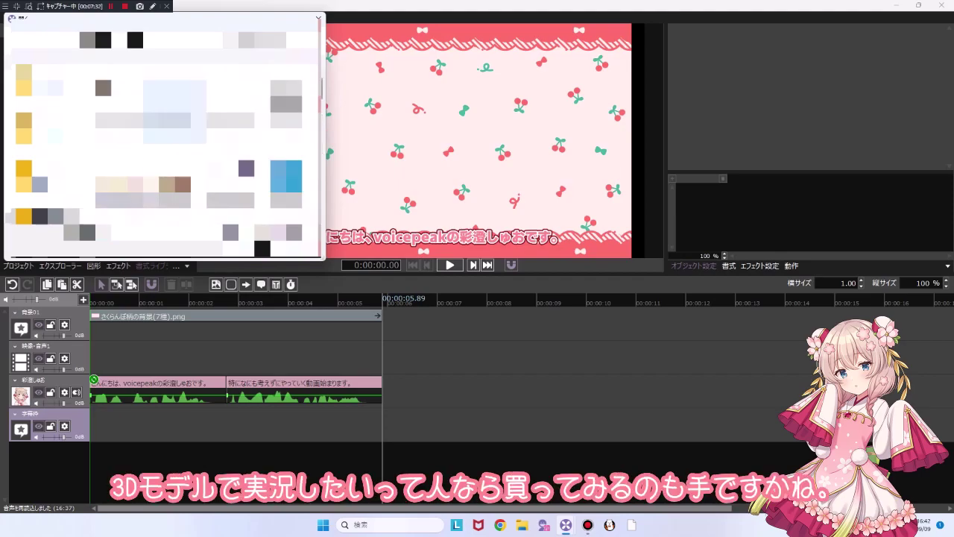
{"action": "double_click", "coordinate": [231, 110]}
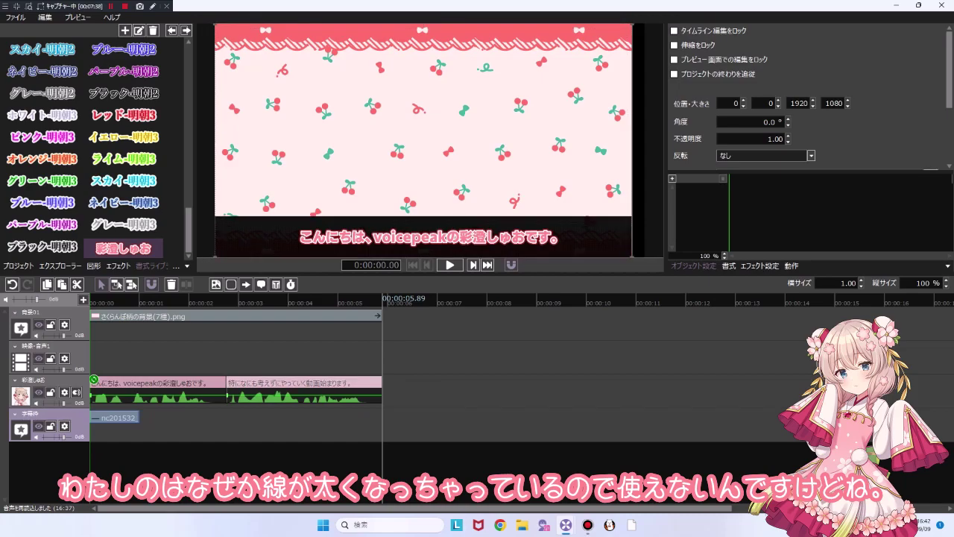
{"action": "left_click_drag", "start_coordinate": [139, 418], "coordinate": [382, 417]}
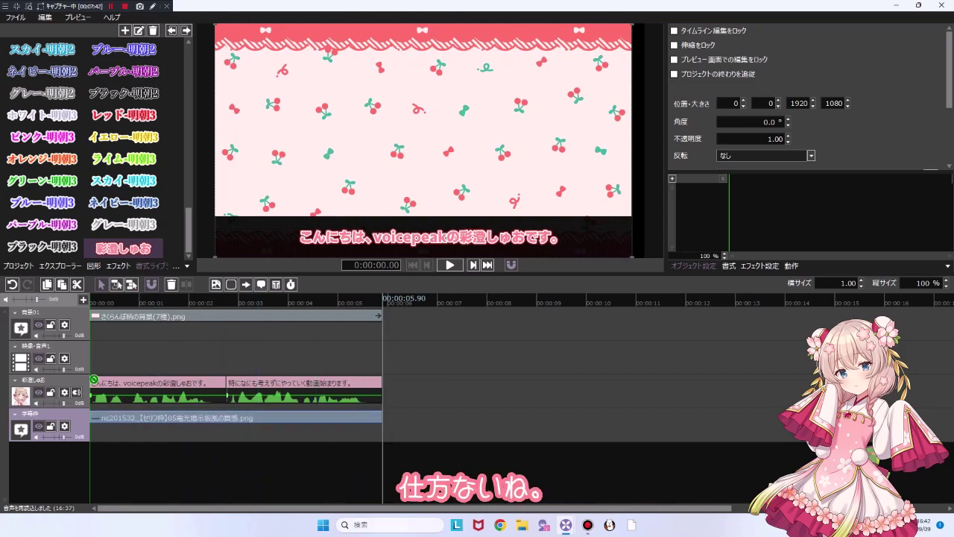
Add the nc199857 speech-bubble image to the 字幕枠 layer, move it to 414, 884 and delete the nc201532 frame.
{"action": "left_click", "coordinate": [216, 284]}
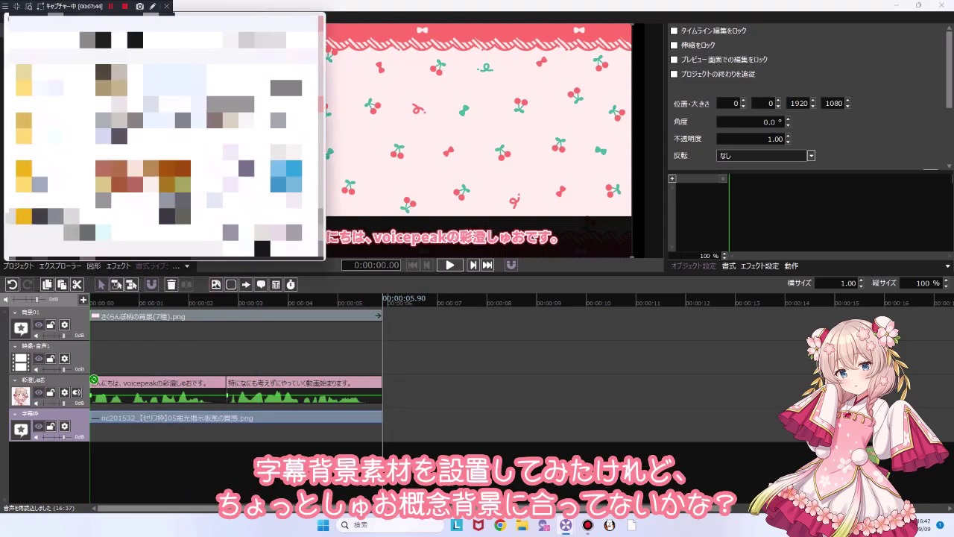
{"action": "double_click", "coordinate": [175, 97]}
{"action": "left_click_drag", "start_coordinate": [378, 45], "coordinate": [468, 237]}
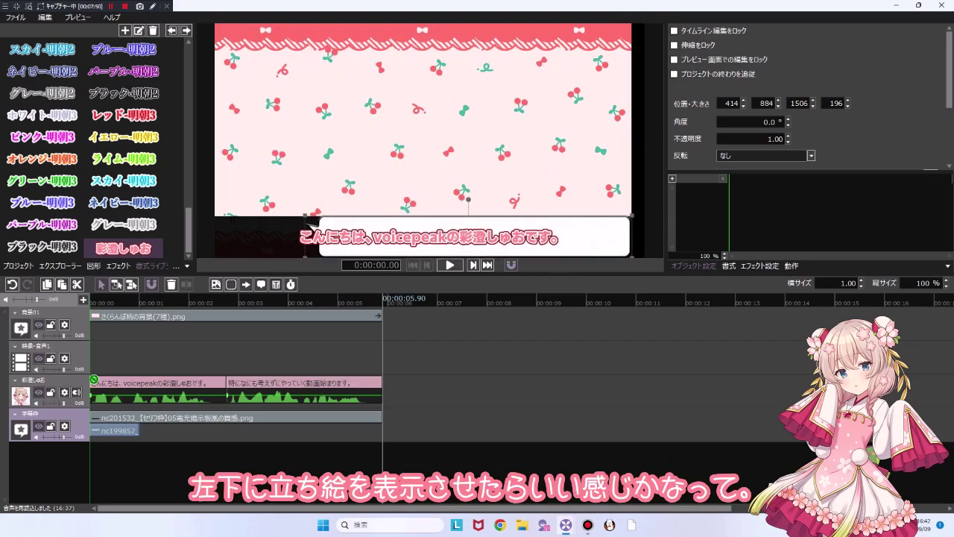
{"action": "left_click", "coordinate": [324, 417]}
{"action": "key", "text": "Delete"}
Add the character's standing picture to the 彩澄しゅお layer for the full length of both comments and place it at 0, 824.
{"action": "left_click", "coordinate": [149, 354]}
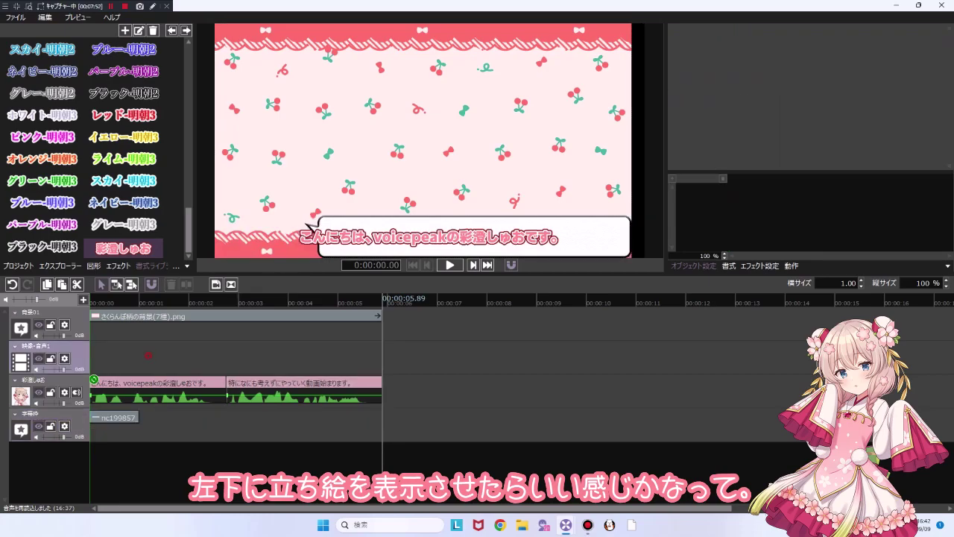
{"action": "left_click", "coordinate": [455, 382]}
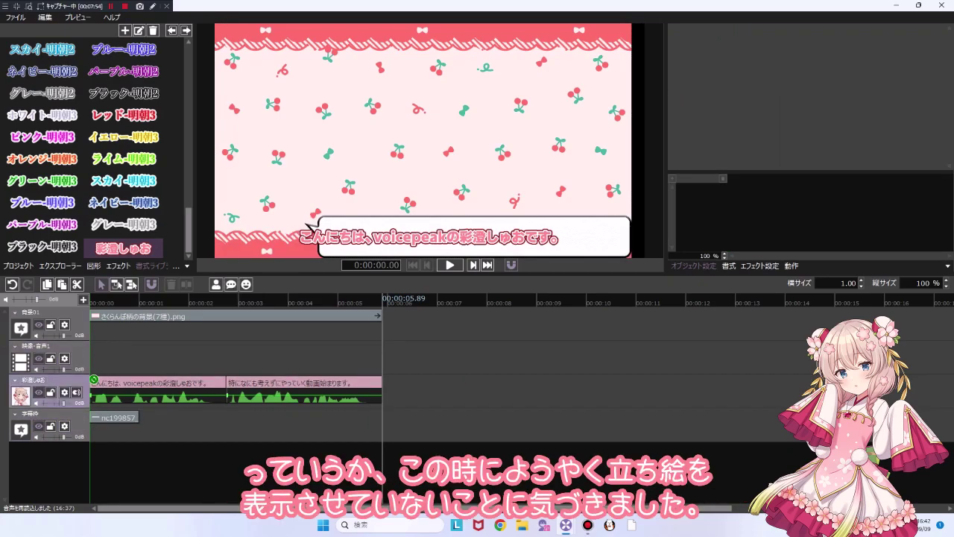
{"action": "left_click", "coordinate": [215, 284]}
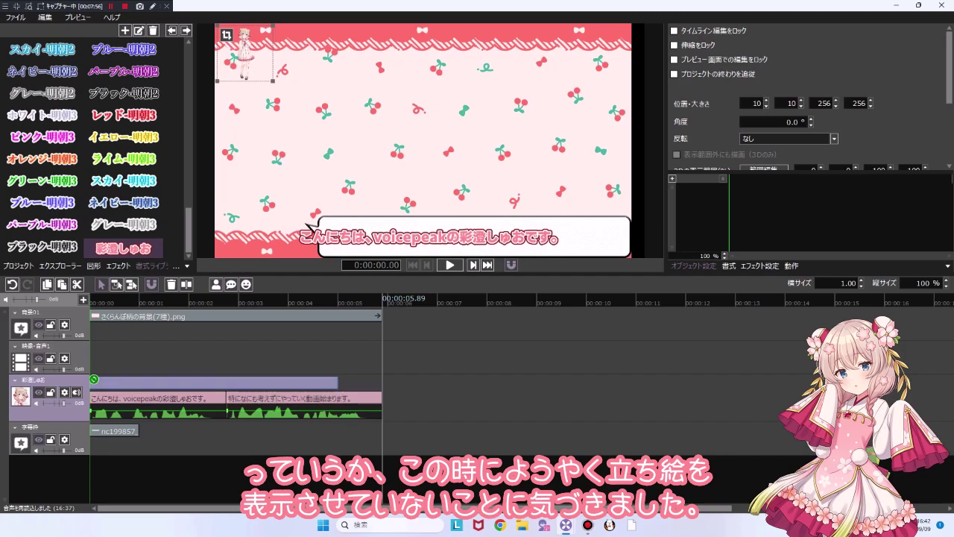
{"action": "left_click_drag", "start_coordinate": [338, 382], "coordinate": [383, 383]}
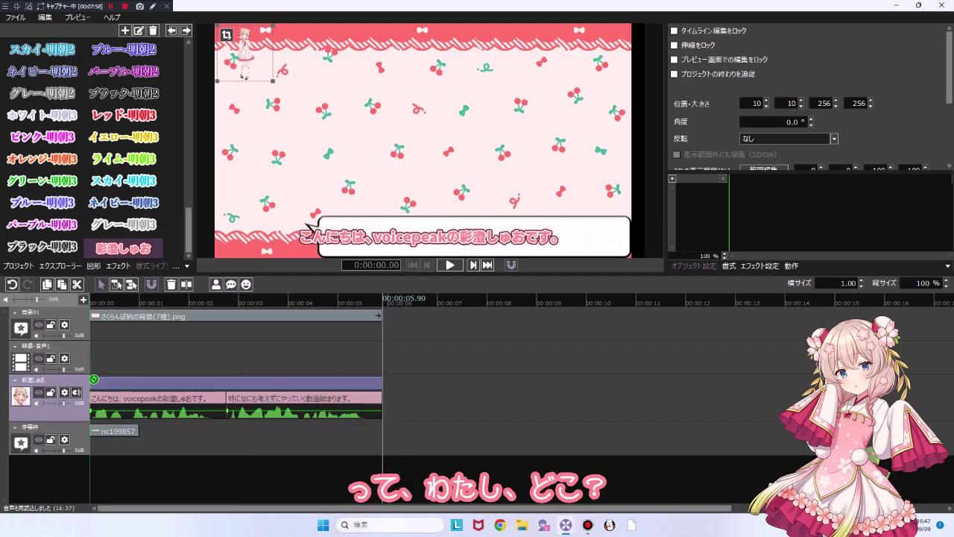
{"action": "left_click_drag", "start_coordinate": [245, 56], "coordinate": [242, 230]}
Set the width and height of the character's 2D display range (2Dの表示範囲) to 50 %.
{"action": "scroll", "coordinate": [783, 104], "scroll_direction": "down", "scroll_amount": 3}
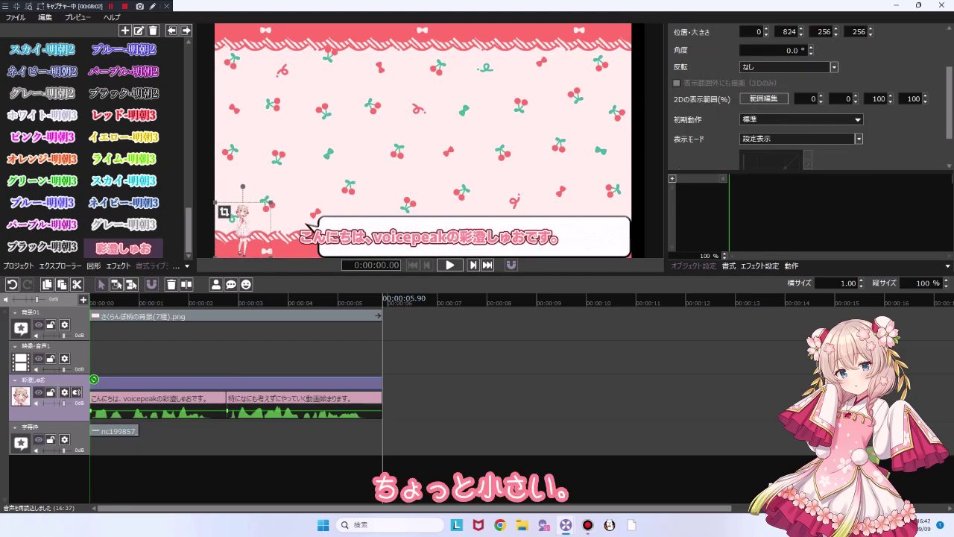
{"action": "left_click", "coordinate": [878, 98]}
{"action": "type", "text": "50"}
{"action": "key", "text": "Tab"}
{"action": "type", "text": "50"}
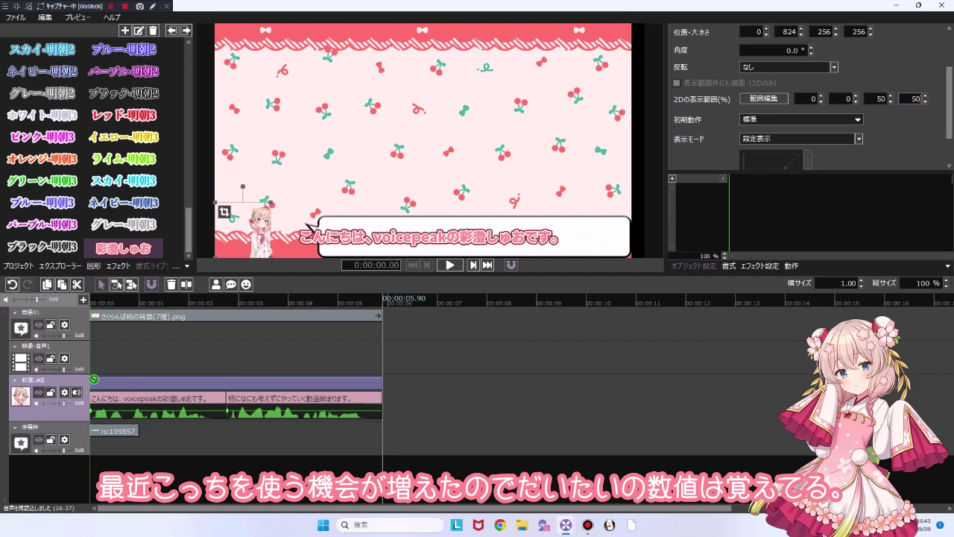
Reduce the character's 2D display range to 30 × 30 % and shift its horizontal start to 32.
{"action": "left_click", "coordinate": [878, 98]}
{"action": "type", "text": "30"}
{"action": "key", "text": "Tab"}
{"action": "type", "text": "30"}
{"action": "left_click", "coordinate": [821, 95]}
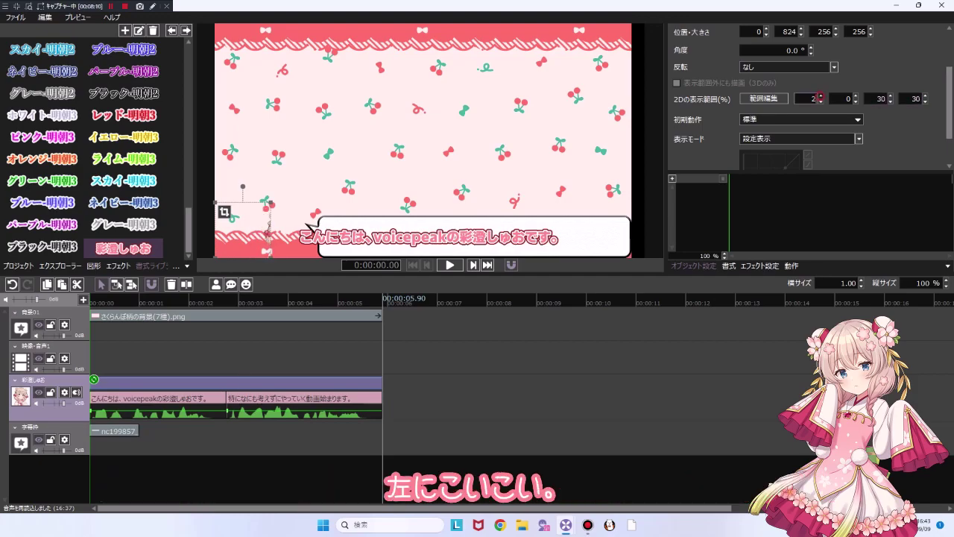
{"action": "left_click", "coordinate": [821, 96]}
{"action": "left_click_drag", "start_coordinate": [820, 95], "coordinate": [820, 102]}
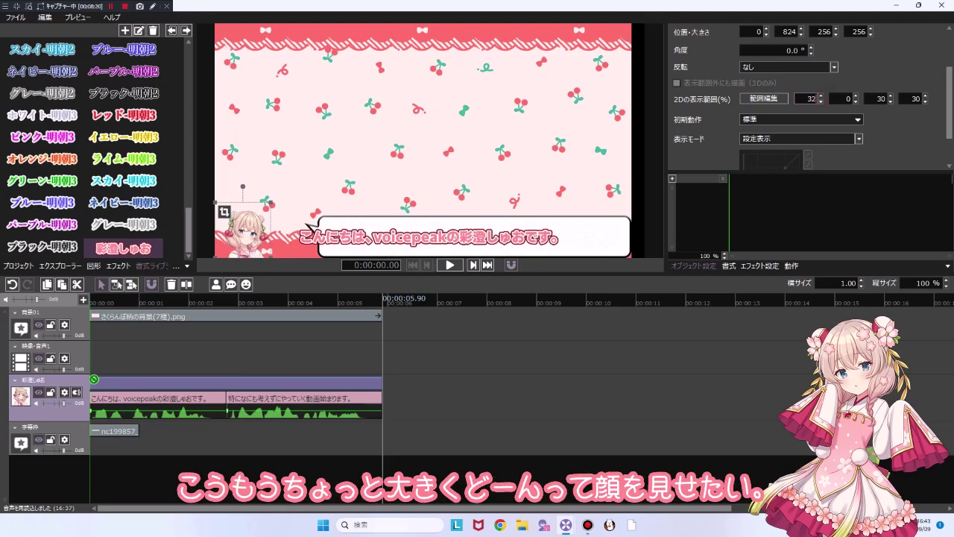
Move the greeting caption up off the speech bubble and reset the character's 2D display range to 0, 0, 100, 100.
{"action": "mouse_move", "coordinate": [243, 237]}
{"action": "left_mouse_down"}
{"action": "mouse_move", "coordinate": [237, 212]}
{"action": "mouse_move", "coordinate": [279, 149]}
{"action": "mouse_move", "coordinate": [243, 234]}
{"action": "left_mouse_up"}
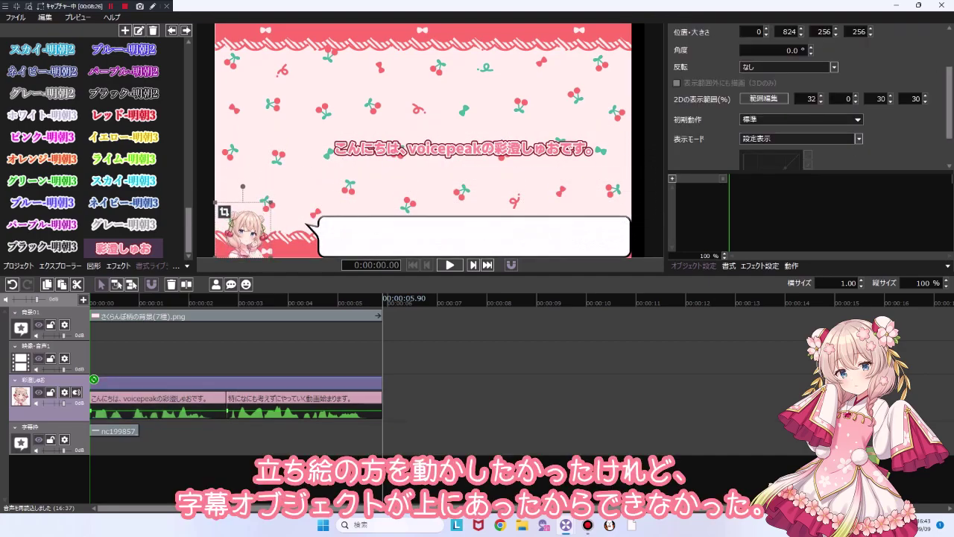
{"action": "left_click", "coordinate": [808, 99]}
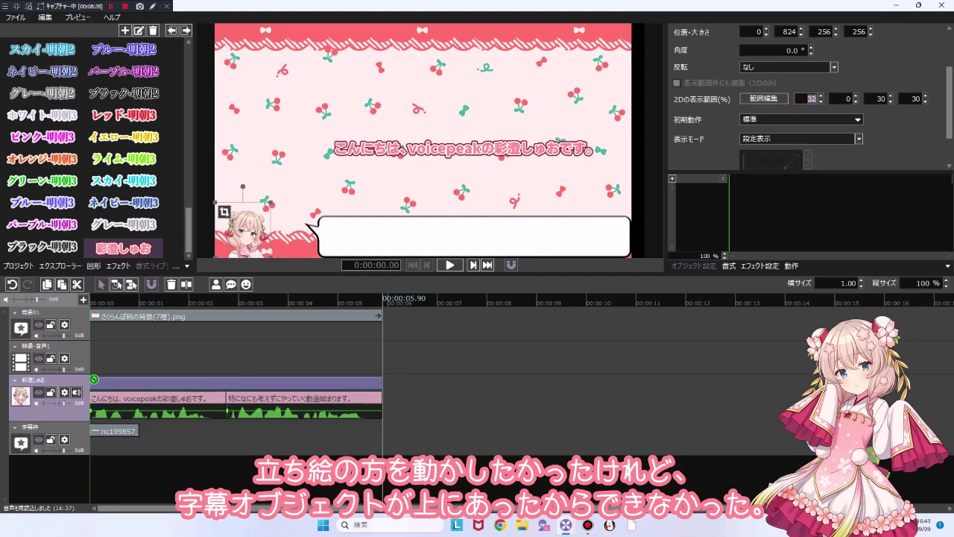
{"action": "type", "text": "0"}
{"action": "key", "text": "Tab"}
{"action": "type", "text": "0"}
{"action": "key", "text": "Tab"}
{"action": "type", "text": "100"}
{"action": "key", "text": "Tab"}
{"action": "type", "text": "100"}
{"action": "key", "text": "Return"}
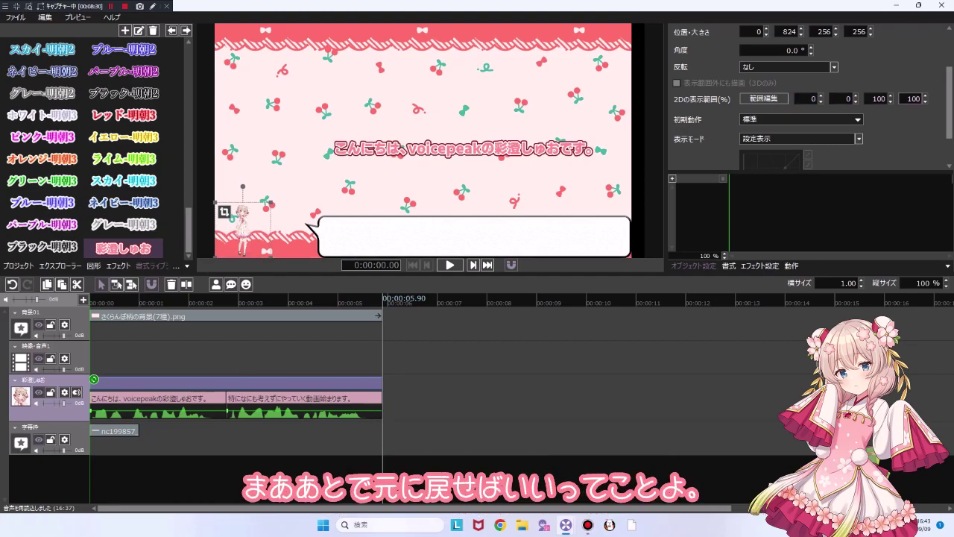
Set the character picture's size to 350 × 350.
{"action": "left_click", "coordinate": [746, 32]}
{"action": "key", "text": "Tab"}
{"action": "key", "text": "Tab"}
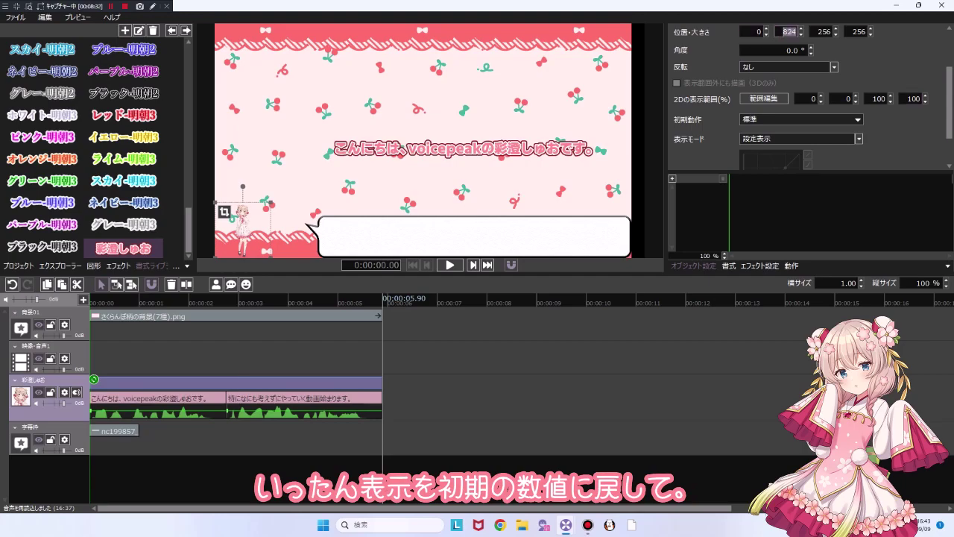
{"action": "type", "text": "350"}
{"action": "key", "text": "Tab"}
{"action": "type", "text": "350"}
{"action": "key", "text": "Return"}
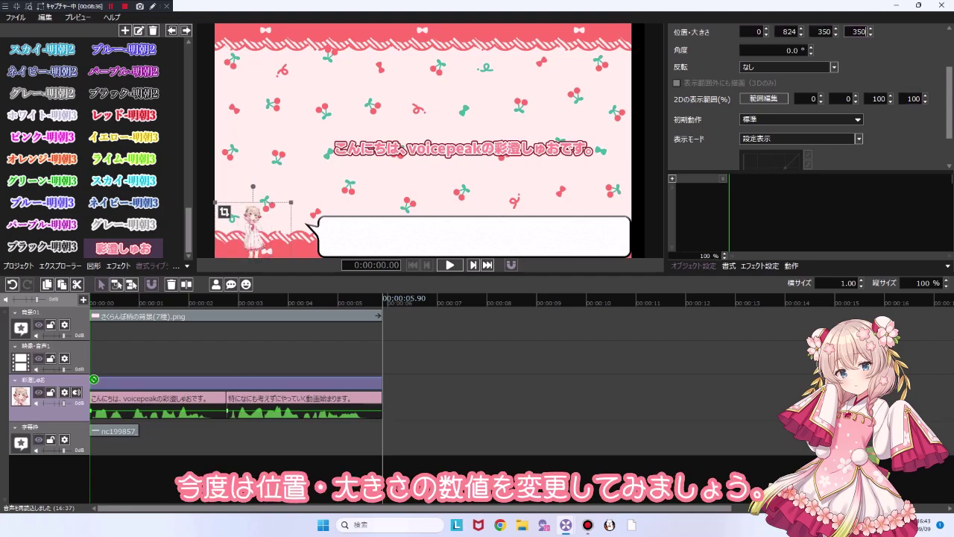
Enlarge the character picture to 500 × 500.
{"action": "key", "text": "Tab"}
{"action": "key", "text": "Tab"}
{"action": "key", "text": "Tab"}
{"action": "type", "text": "500"}
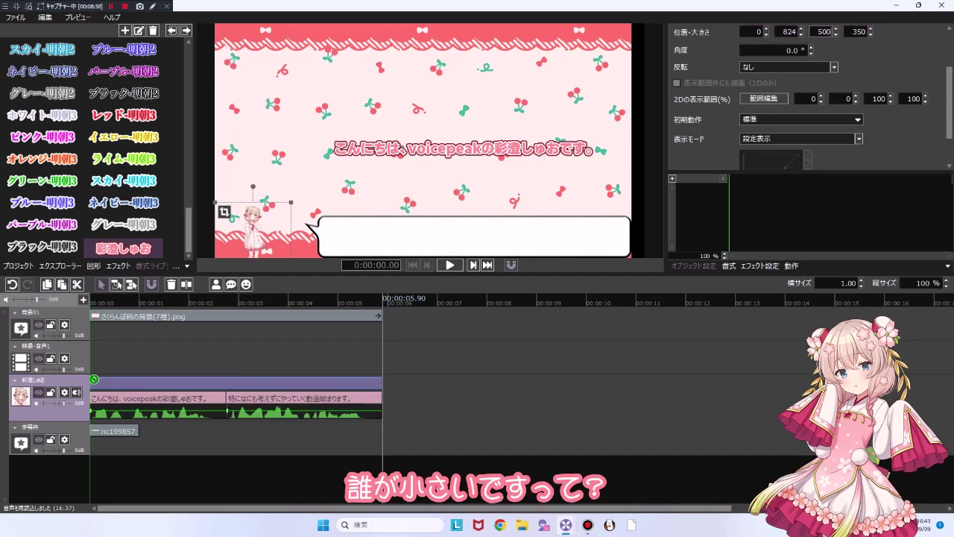
{"action": "key", "text": "Tab"}
{"action": "type", "text": "500"}
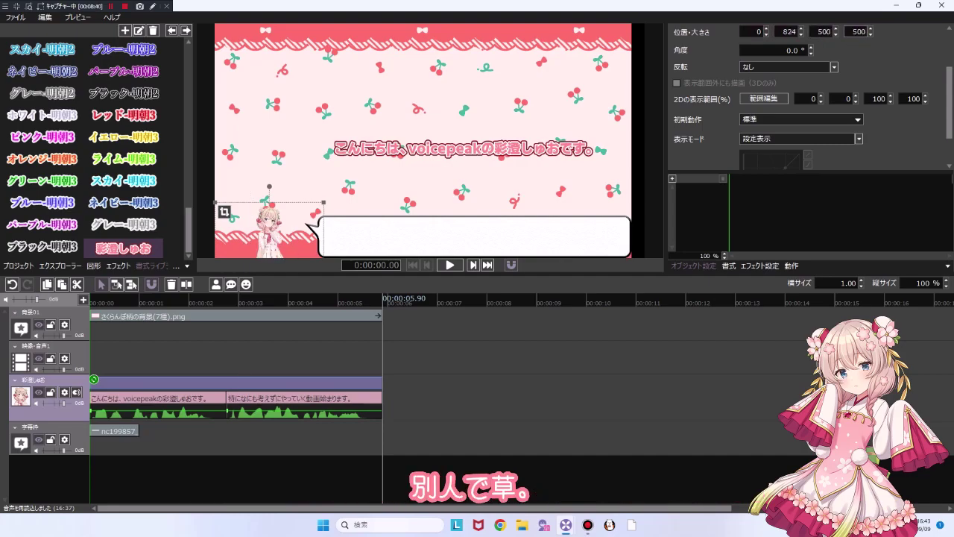
{"action": "key", "text": "Return"}
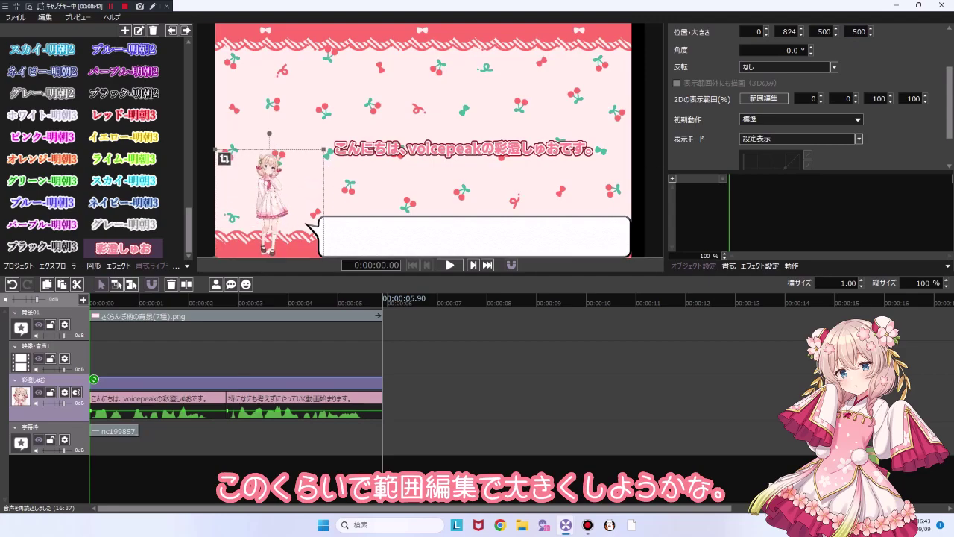
Reduce the character picture to about 350 × 349 and move it to position 0, 730.
{"action": "left_click_drag", "start_coordinate": [269, 180], "coordinate": [263, 186]}
{"action": "double_click", "coordinate": [825, 32]}
{"action": "type", "text": "350"}
{"action": "key", "text": "Tab"}
{"action": "type", "text": "350"}
{"action": "left_click_drag", "start_coordinate": [248, 188], "coordinate": [255, 221]}
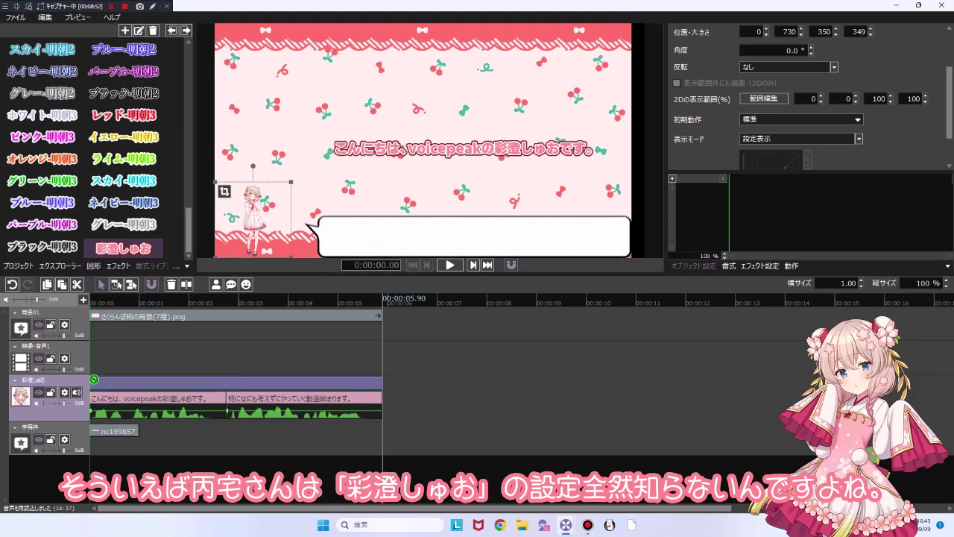
Set the character's 2D display range to 50 × 50 % and raise its horizontal start to 13.
{"action": "double_click", "coordinate": [878, 99]}
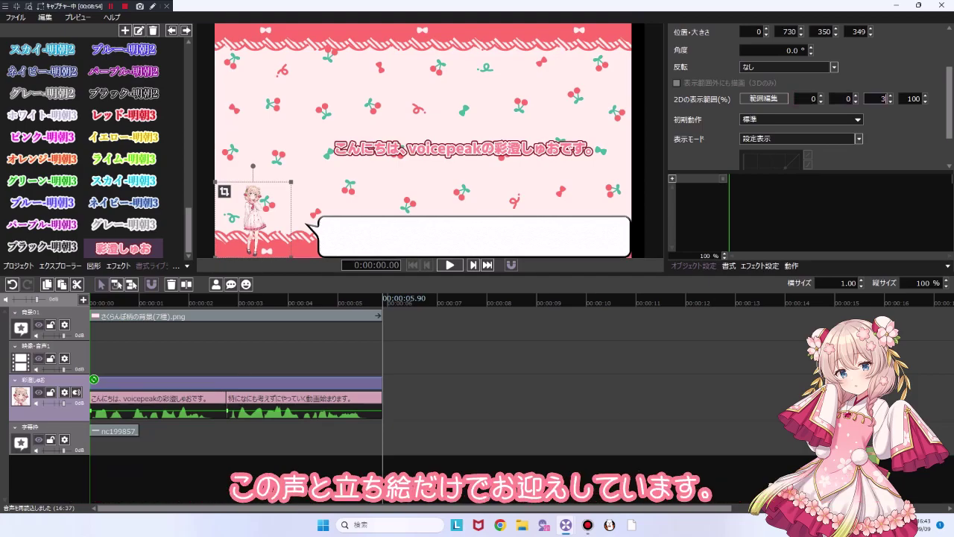
{"action": "type", "text": "50"}
{"action": "key", "text": "Tab"}
{"action": "type", "text": "50"}
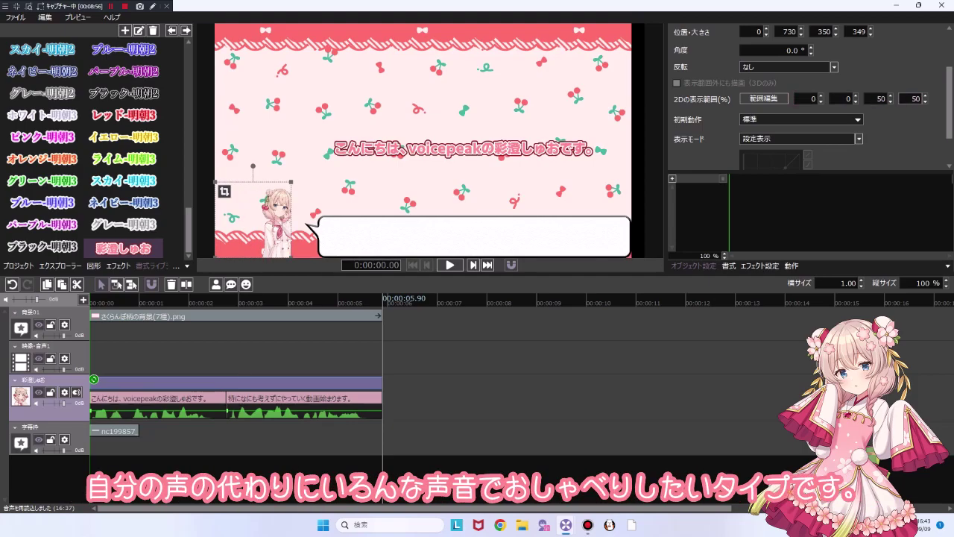
{"action": "left_click", "coordinate": [820, 96]}
{"action": "left_click", "coordinate": [821, 96]}
{"action": "left_click", "coordinate": [821, 96]}
{"action": "left_click", "coordinate": [820, 96]}
{"action": "left_click", "coordinate": [820, 96]}
{"action": "left_click", "coordinate": [821, 96]}
{"action": "left_click", "coordinate": [820, 96]}
{"action": "left_click", "coordinate": [820, 96]}
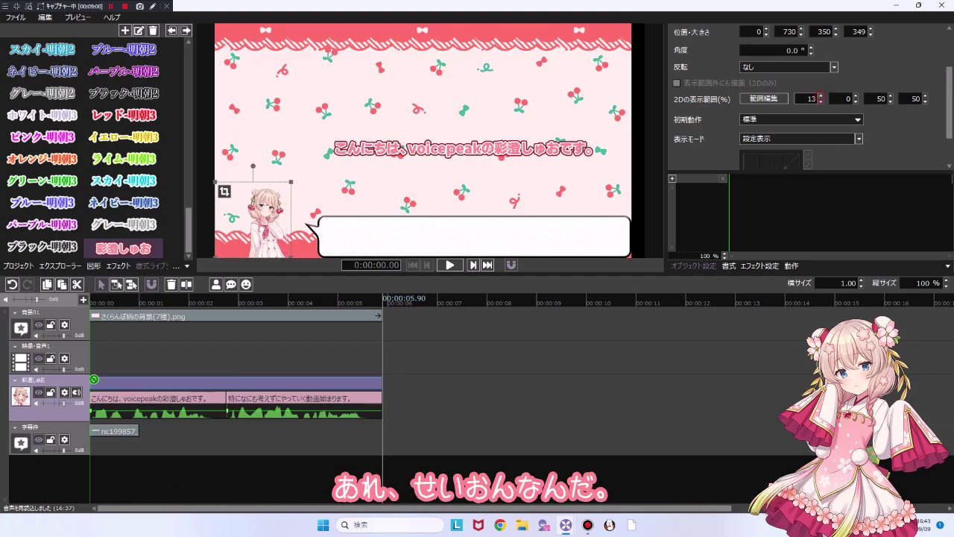
Set the character's 2D display range to 10 × 10 % and raise its horizontal start to 26.
{"action": "left_click", "coordinate": [879, 99]}
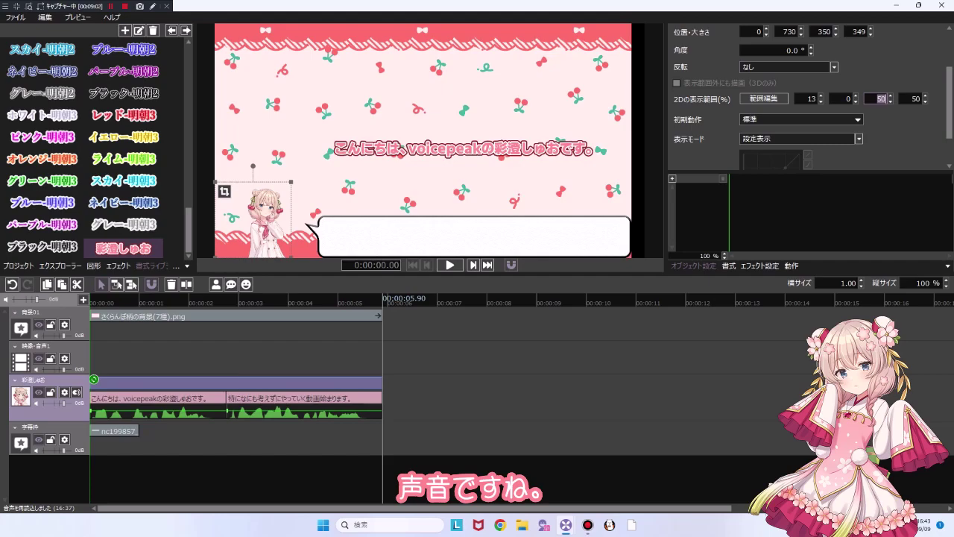
{"action": "type", "text": "10"}
{"action": "key", "text": "Tab"}
{"action": "type", "text": "10"}
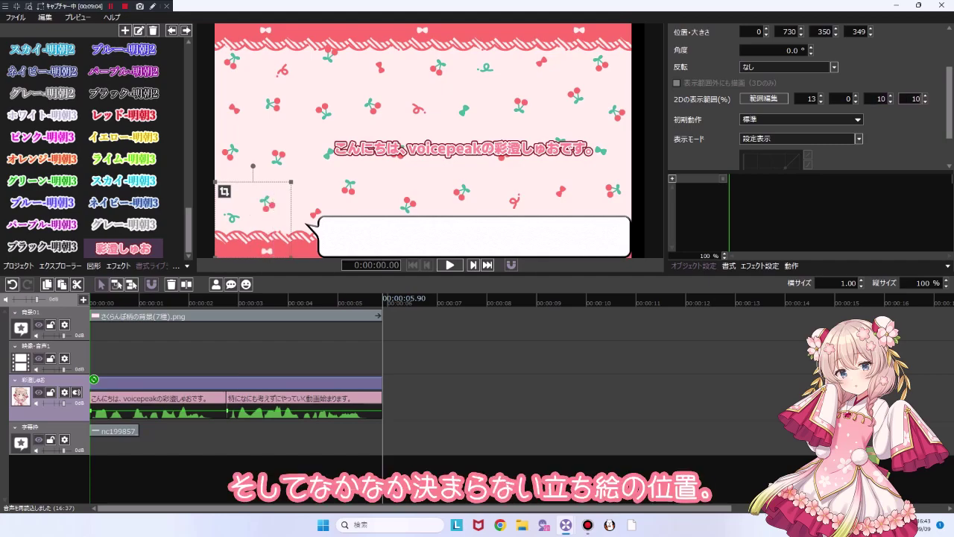
{"action": "left_click", "coordinate": [820, 96]}
{"action": "left_click", "coordinate": [820, 96]}
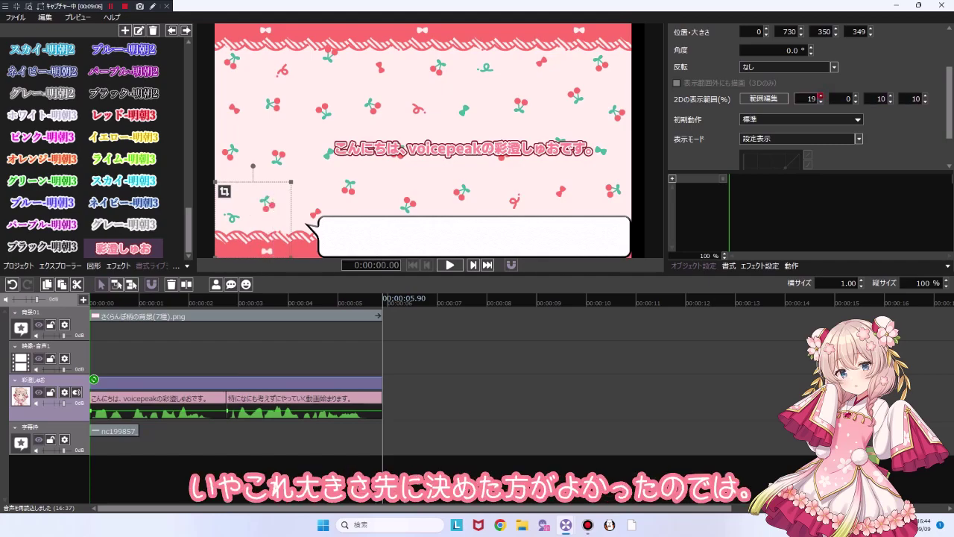
{"action": "left_click", "coordinate": [820, 96]}
{"action": "left_click", "coordinate": [820, 95]}
{"action": "left_click", "coordinate": [820, 95]}
Set the horizontal start of the character's 2D display range to 30 and then to 50.
{"action": "double_click", "coordinate": [812, 99]}
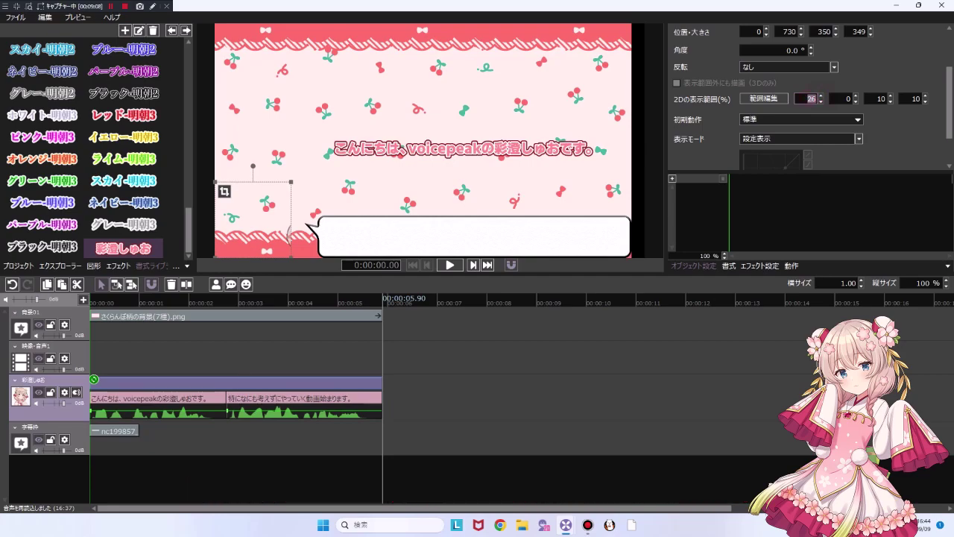
{"action": "key", "text": "Return"}
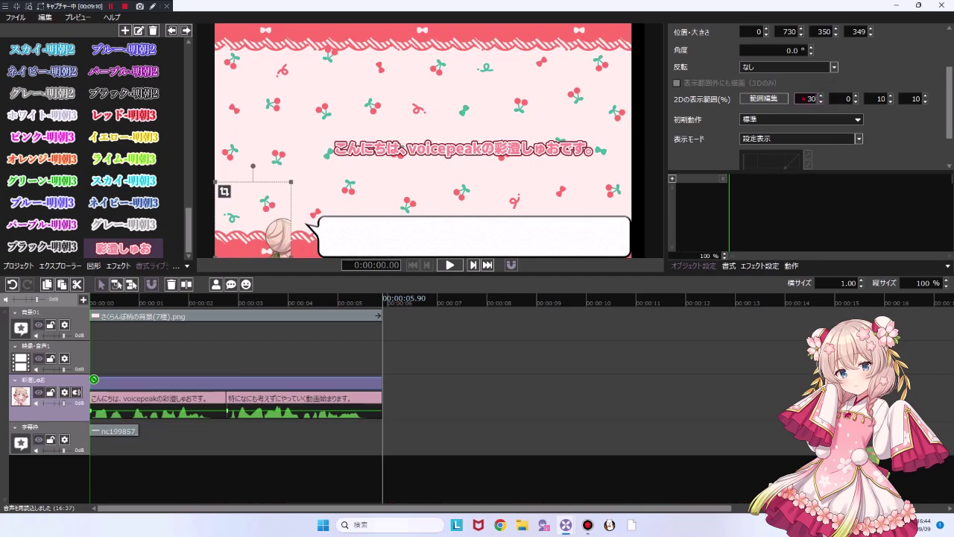
{"action": "double_click", "coordinate": [811, 98]}
{"action": "type", "text": "50"}
{"action": "key", "text": "Return"}
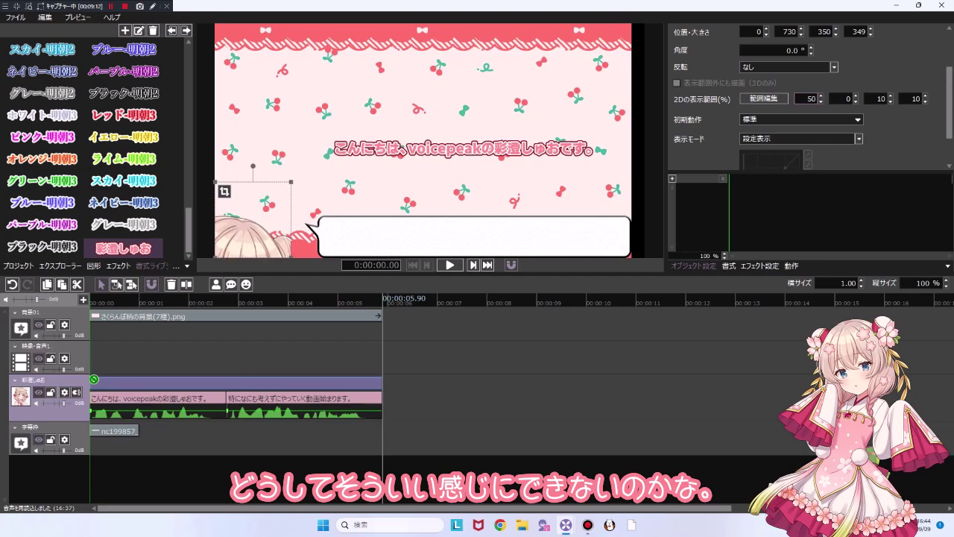
Set the width and height of the character's 2D display range to 25 %.
{"action": "key", "text": "Tab"}
{"action": "key", "text": "Tab"}
{"action": "type", "text": "25"}
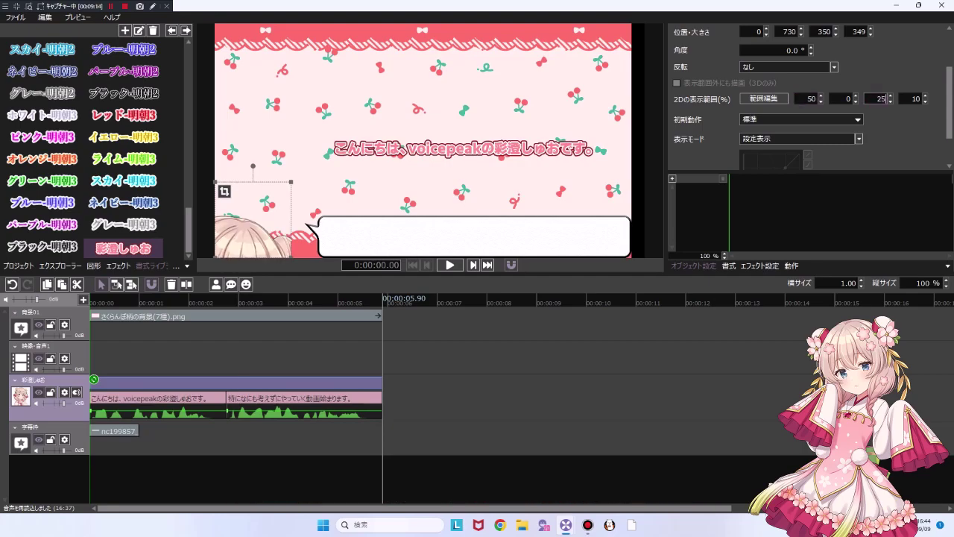
{"action": "key", "text": "Tab"}
{"action": "type", "text": "25"}
{"action": "key", "text": "Return"}
Lower the horizontal start of the character's 2D display range to 38.
{"action": "left_click", "coordinate": [821, 102]}
{"action": "left_click", "coordinate": [821, 101]}
{"action": "left_click", "coordinate": [821, 102]}
{"action": "left_click", "coordinate": [820, 101]}
{"action": "left_click", "coordinate": [821, 101]}
{"action": "left_click", "coordinate": [820, 101]}
{"action": "left_click", "coordinate": [820, 101]}
{"action": "left_click", "coordinate": [820, 101]}
{"action": "key", "text": "Down"}
Set the character's 2D display range to 30 × 30 % and lower its horizontal start to 34.
{"action": "left_click", "coordinate": [878, 98]}
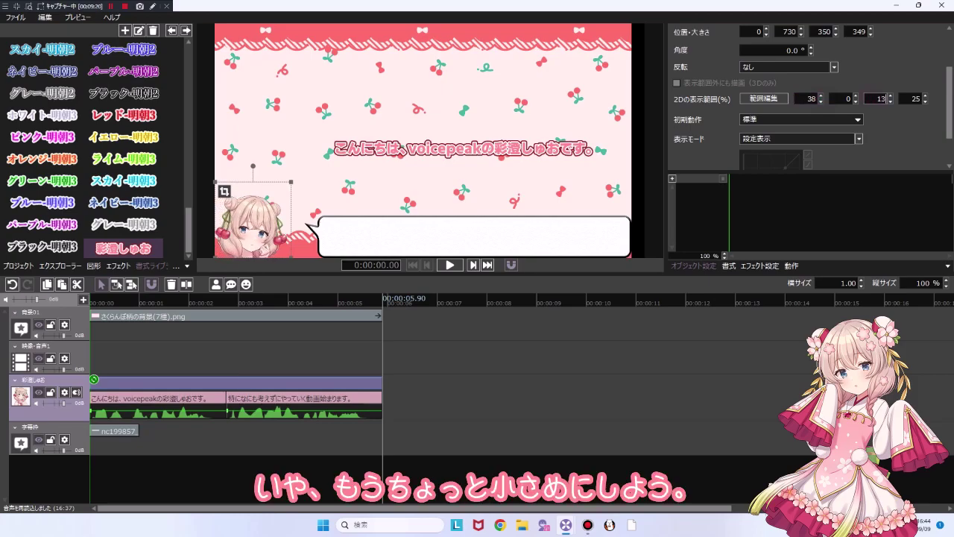
{"action": "type", "text": "30"}
{"action": "key", "text": "Tab"}
{"action": "type", "text": "30"}
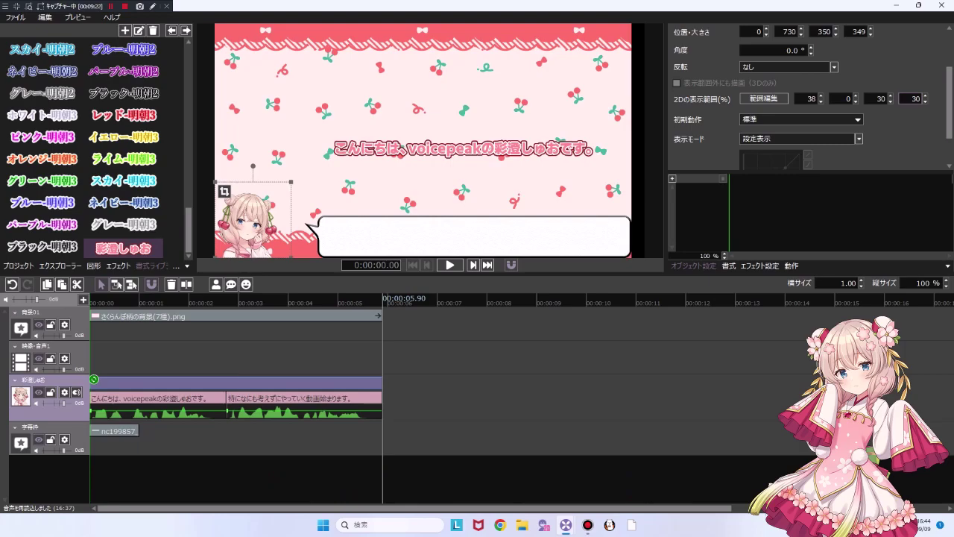
{"action": "left_click", "coordinate": [821, 102]}
{"action": "left_click", "coordinate": [821, 101]}
{"action": "left_click", "coordinate": [821, 102]}
{"action": "left_click", "coordinate": [820, 101]}
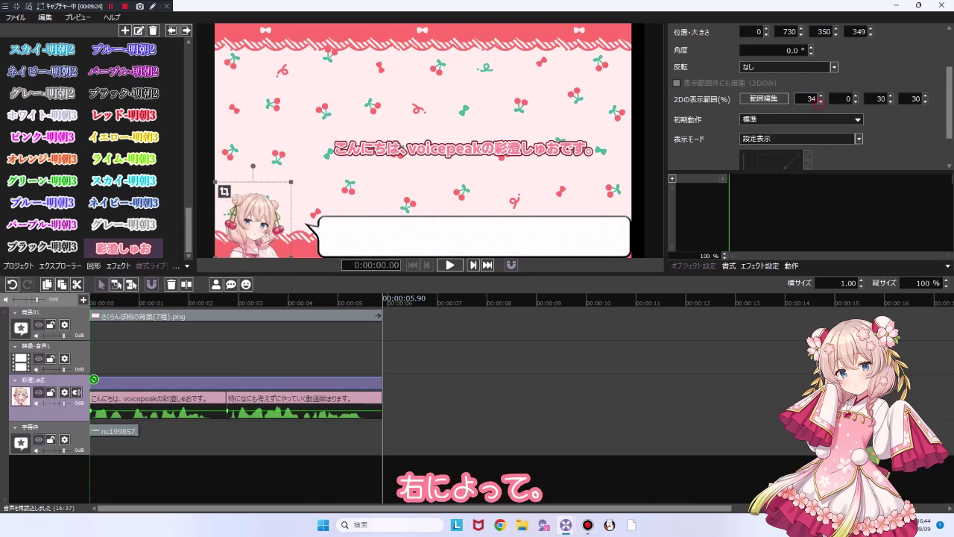
Set the character's 2D display range to a horizontal start of 32, vertical start of 4, and 32 × 32 % size.
{"action": "left_click", "coordinate": [821, 101]}
{"action": "key", "text": "BackSpace"}
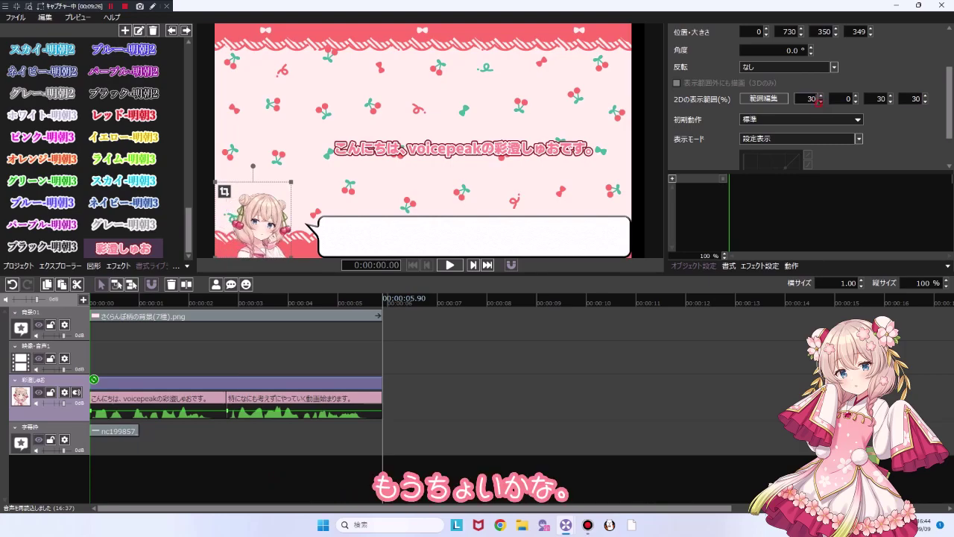
{"action": "type", "text": "0"}
{"action": "key", "text": "BackSpace"}
{"action": "type", "text": "2"}
{"action": "key", "text": "Tab"}
{"action": "type", "text": "4"}
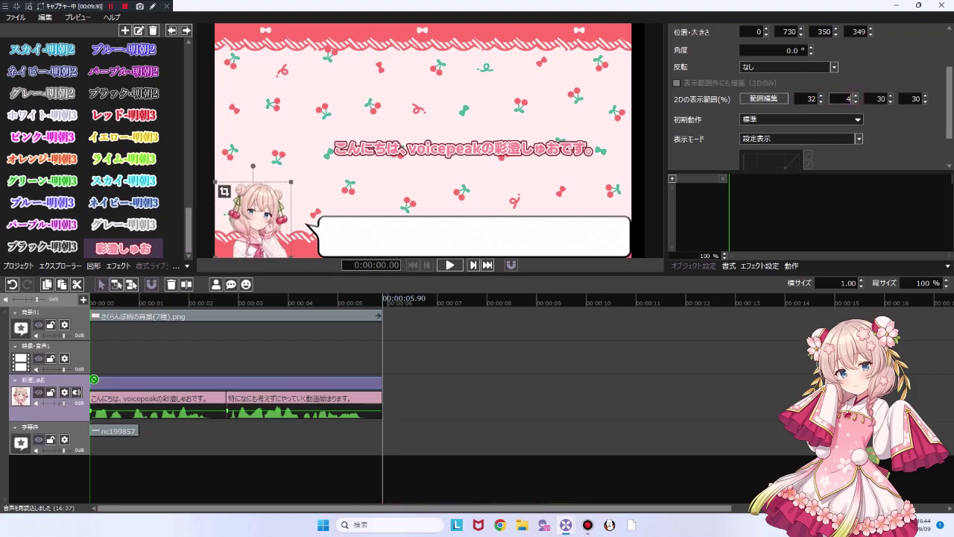
{"action": "key", "text": "Tab"}
{"action": "type", "text": "32"}
{"action": "key", "text": "Tab"}
{"action": "type", "text": "32"}
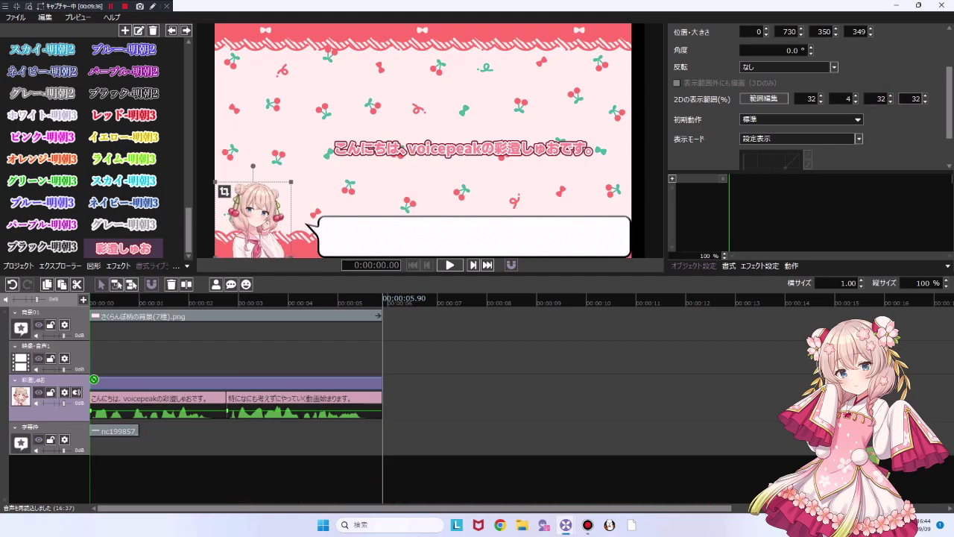
Try lower vertical starts of 2, 3 and 1 for the character's 2D display range and return it to 4.
{"action": "left_click", "coordinate": [856, 102]}
{"action": "left_click", "coordinate": [855, 101]}
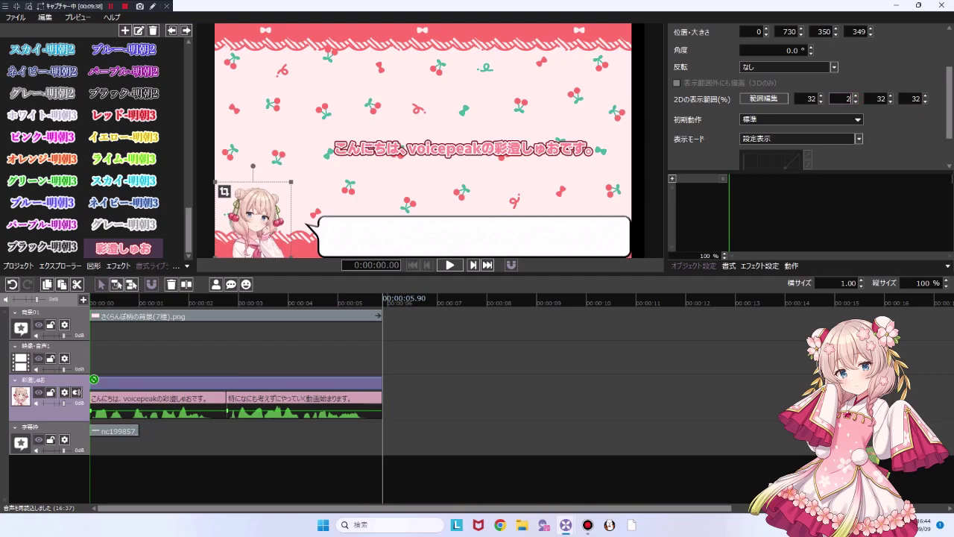
{"action": "left_click", "coordinate": [856, 95]}
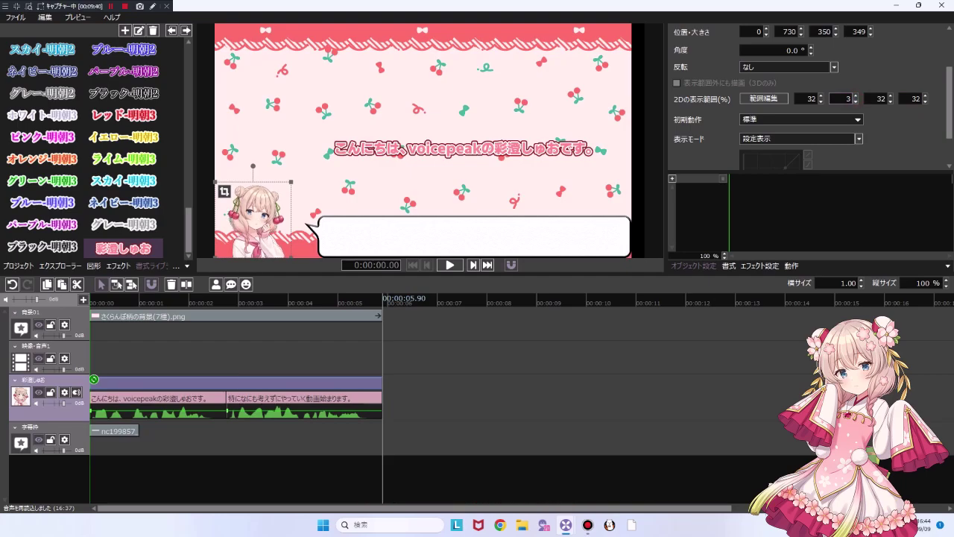
{"action": "key", "text": "BackSpace"}
{"action": "type", "text": "1"}
{"action": "left_click", "coordinate": [856, 101]}
{"action": "left_click", "coordinate": [855, 96]}
{"action": "left_click", "coordinate": [856, 96]}
{"action": "left_click", "coordinate": [855, 96]}
{"action": "left_click", "coordinate": [855, 95]}
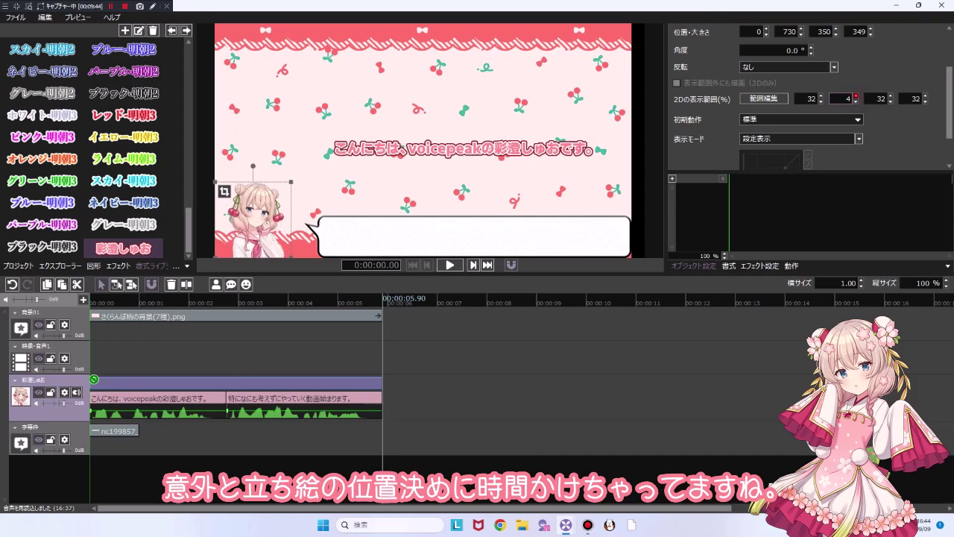
Move the speech-bubble frame to position 350, 884 beside the character and make it follow the end of the project.
{"action": "left_click_drag", "start_coordinate": [606, 228], "coordinate": [593, 228]}
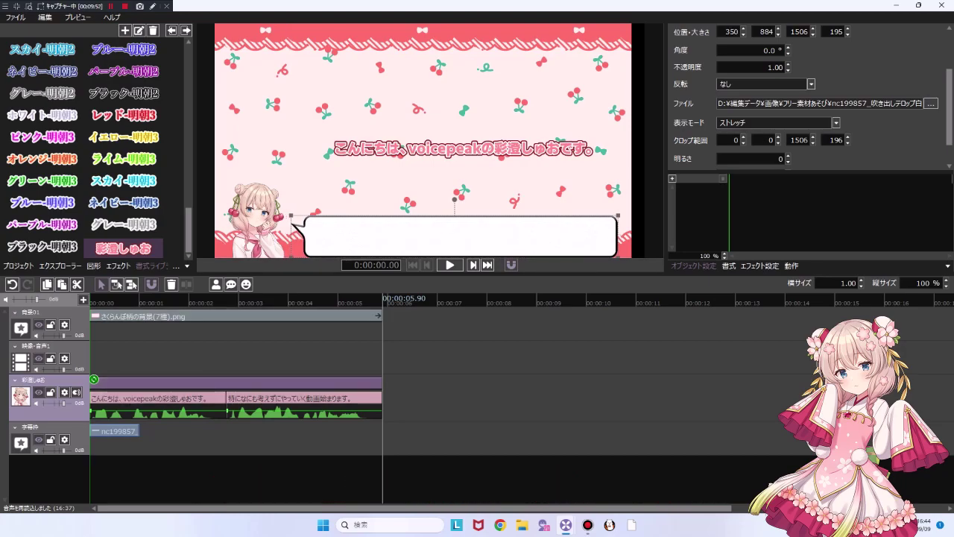
{"action": "left_click", "coordinate": [116, 431]}
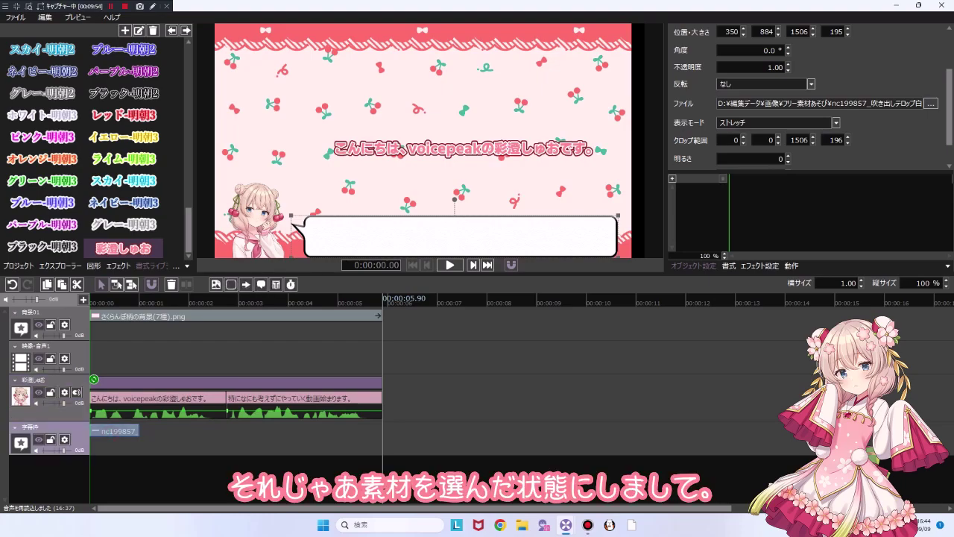
{"action": "scroll", "coordinate": [809, 96], "scroll_direction": "up", "scroll_amount": 3}
{"action": "left_click", "coordinate": [675, 75]}
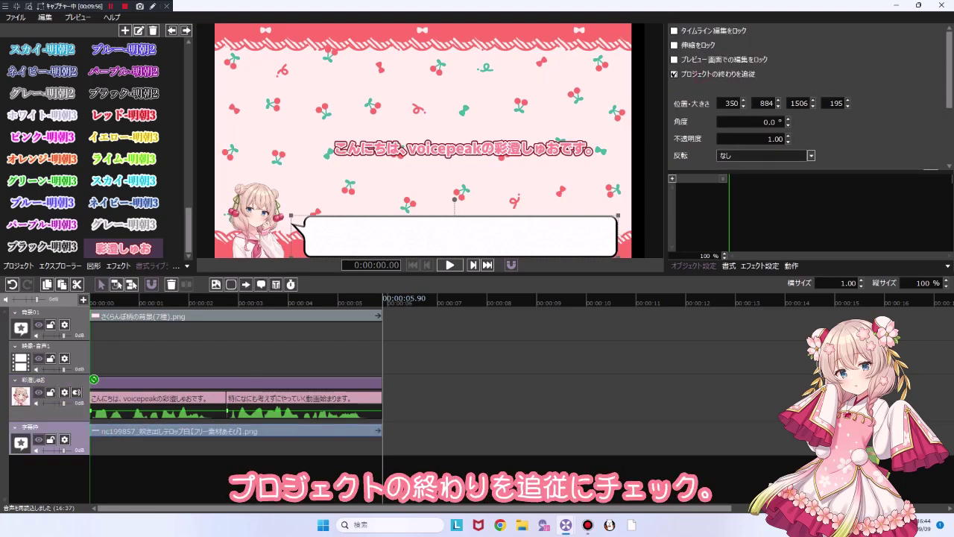
Make the character picture follow the end of the project and lock the 字幕枠 track.
{"action": "left_click", "coordinate": [195, 382]}
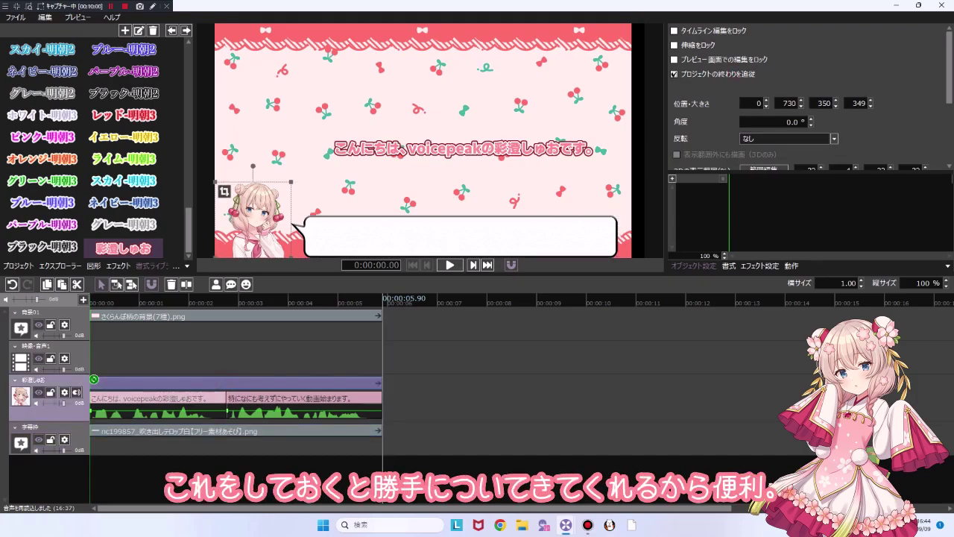
{"action": "left_click", "coordinate": [50, 440]}
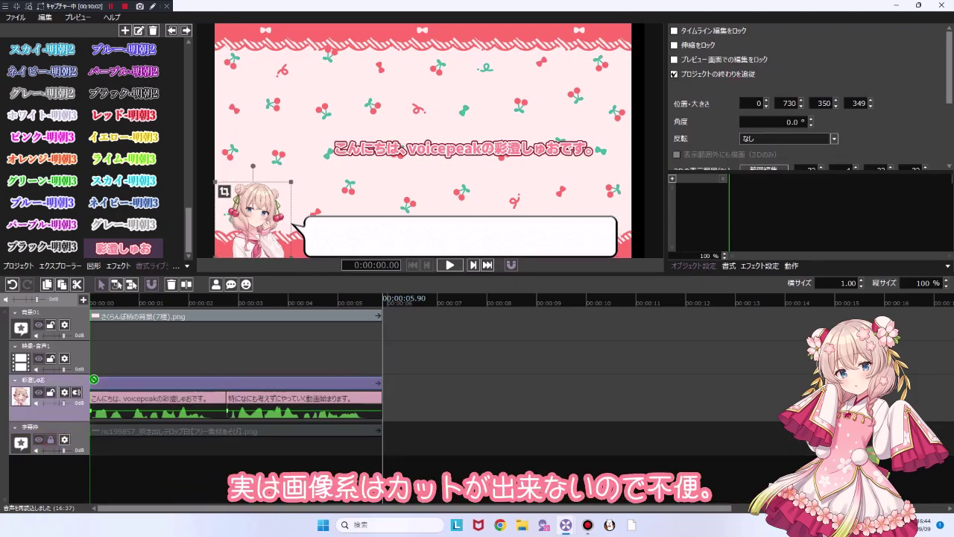
Place the first comment's caption inside the speech bubble and narrow its text box to the bubble's right edge.
{"action": "left_click", "coordinate": [158, 400]}
{"action": "left_click_drag", "start_coordinate": [303, 150], "coordinate": [287, 234]}
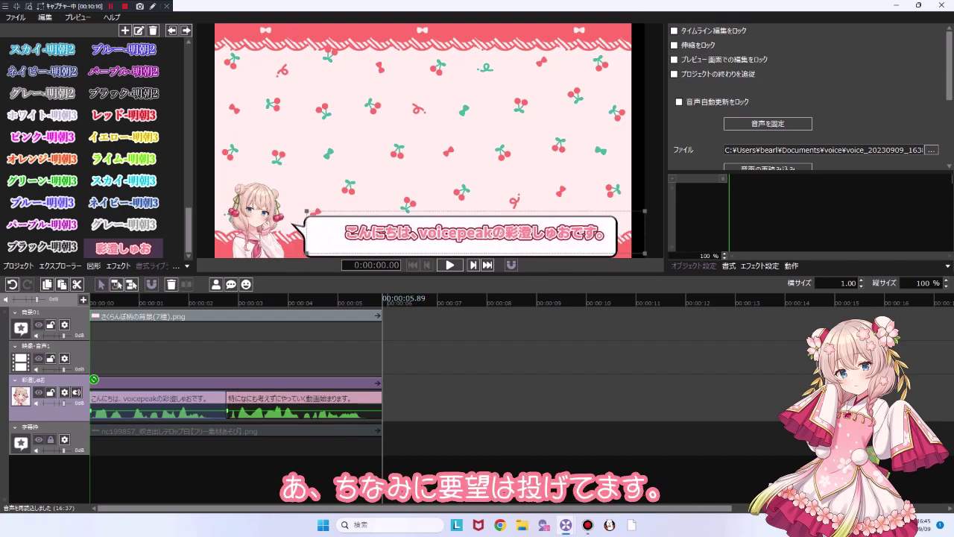
{"action": "left_click_drag", "start_coordinate": [645, 233], "coordinate": [618, 232]}
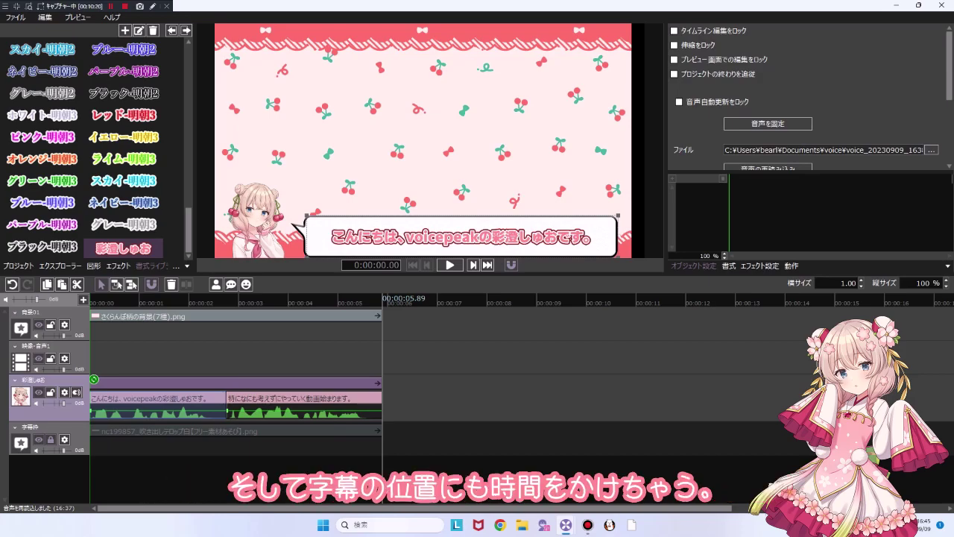
Try left-aligning the first comment's caption with its text box inset slightly from the bubble's left edge.
{"action": "left_click", "coordinate": [730, 266]}
{"action": "left_click", "coordinate": [679, 38]}
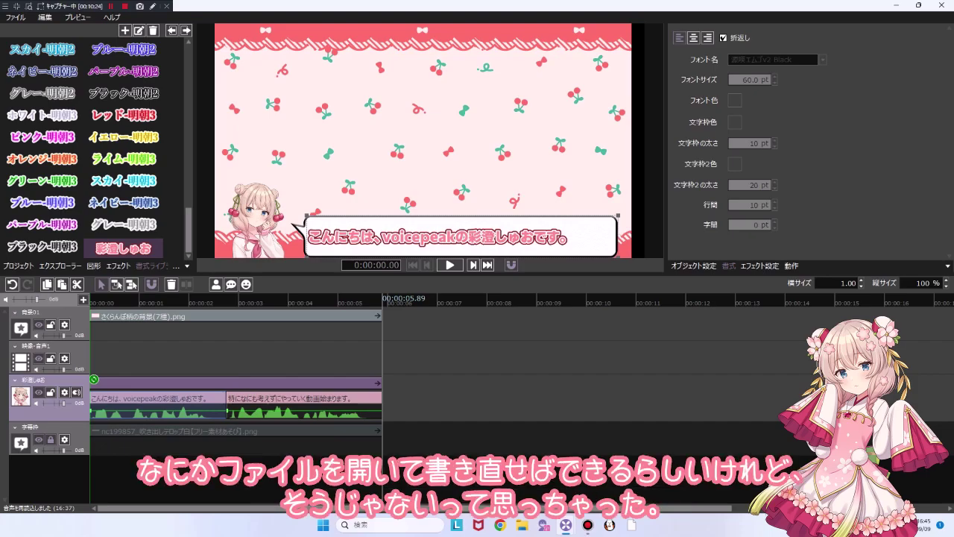
{"action": "left_click_drag", "start_coordinate": [306, 216], "coordinate": [317, 215]}
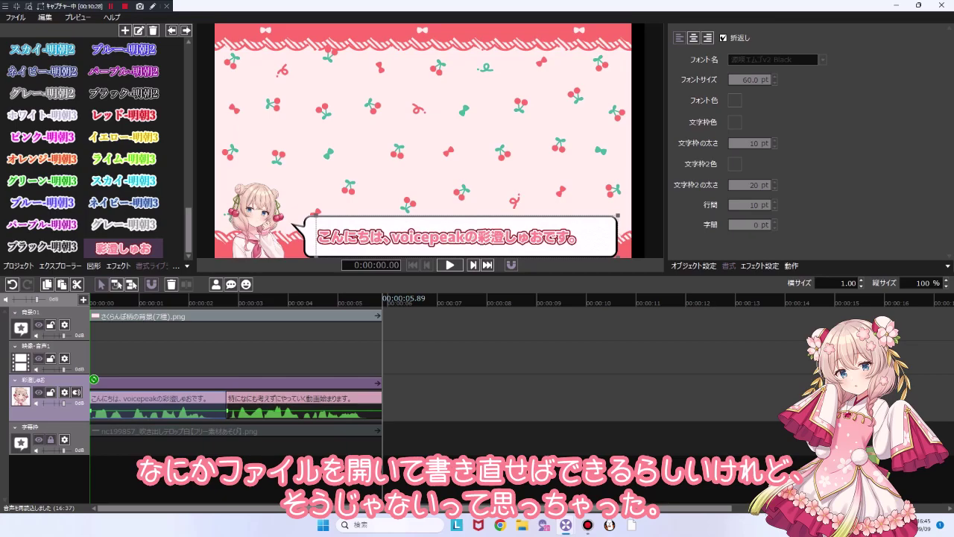
{"action": "left_click", "coordinate": [500, 155]}
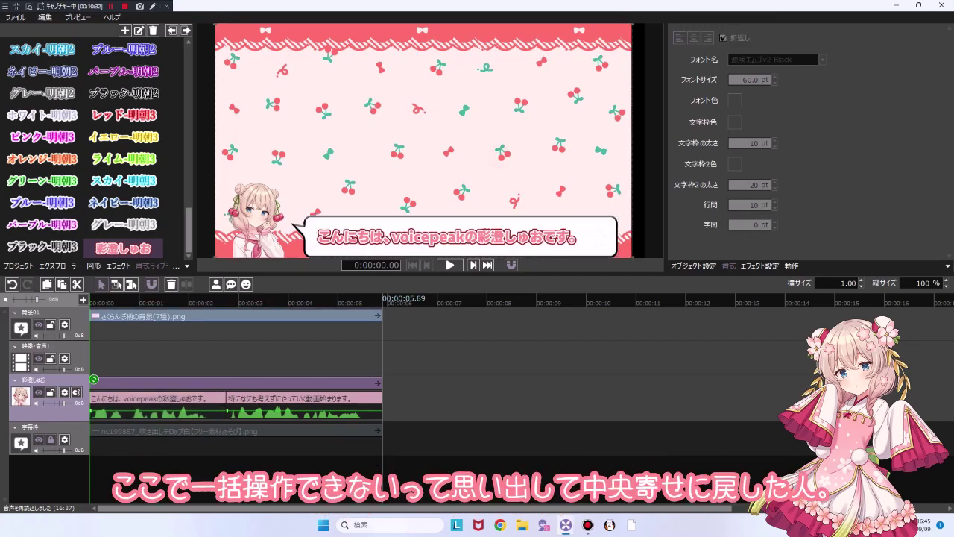
Restore the first caption's centred alignment, widen its text box back to the bubble's left edge, and play the project.
{"action": "left_click", "coordinate": [448, 237]}
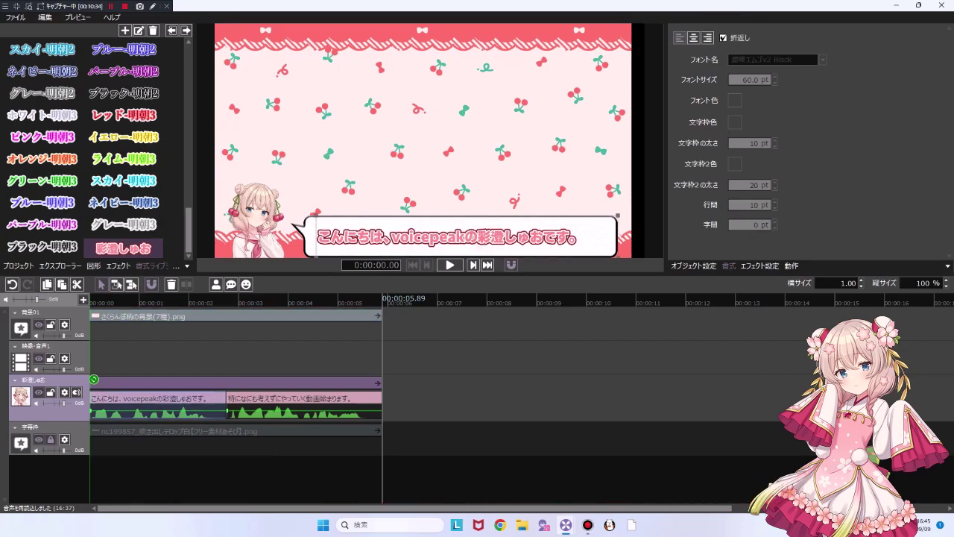
{"action": "left_click", "coordinate": [693, 37]}
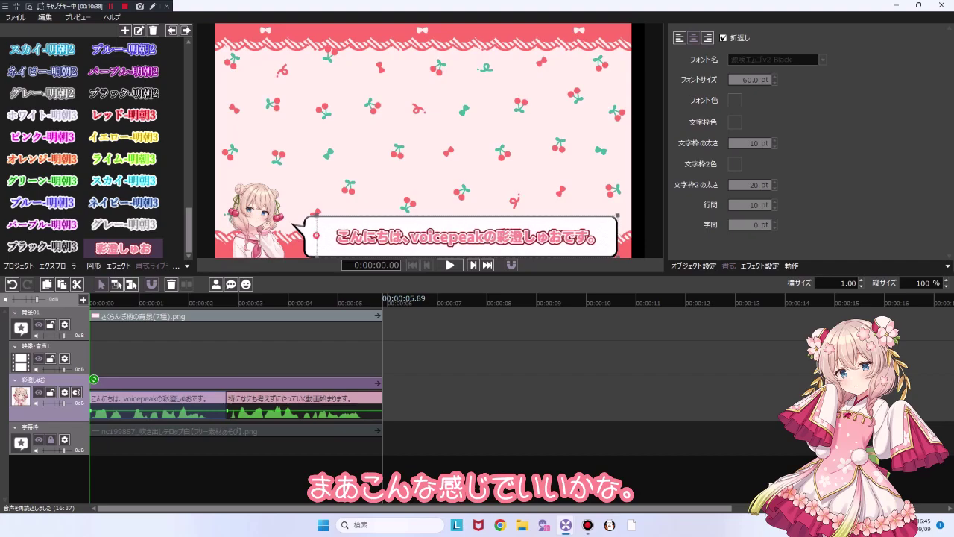
{"action": "left_click_drag", "start_coordinate": [316, 236], "coordinate": [305, 237]}
{"action": "left_click", "coordinate": [345, 173]}
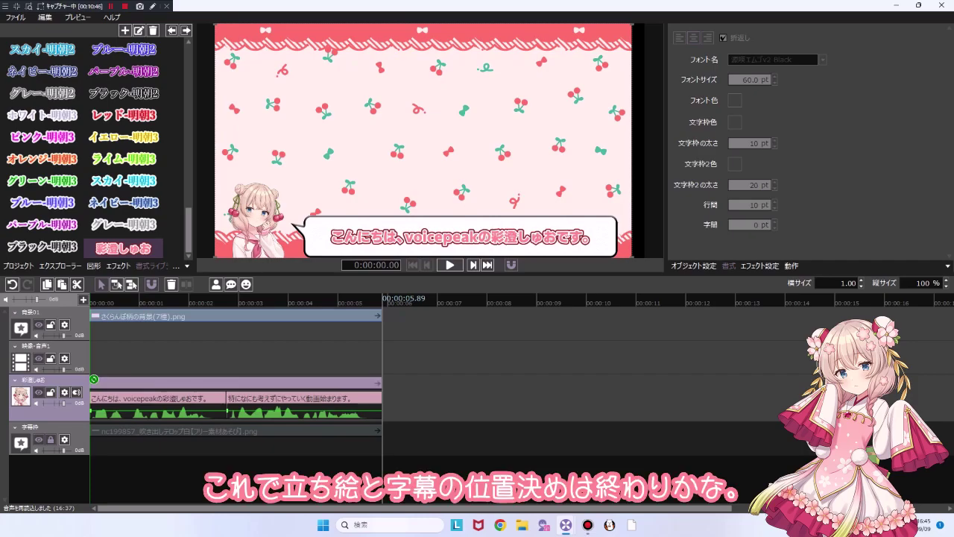
{"action": "left_click", "coordinate": [450, 264]}
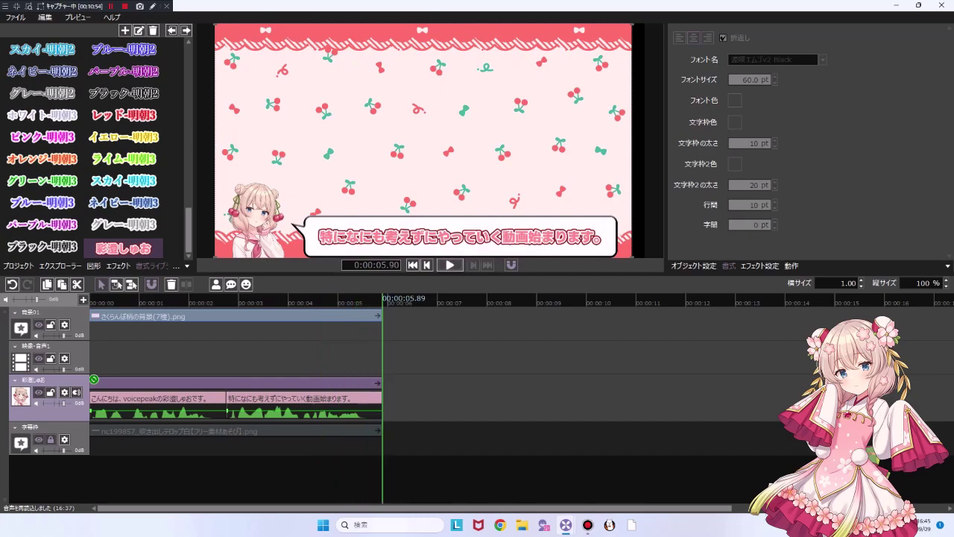
Add the comment 「少しは考えたほうがいいとわたしは思ったりしますが。」 after the second comment on the 彩澄しゅお track.
{"action": "left_click", "coordinate": [427, 401]}
{"action": "type", "text": "sukoshiha"}
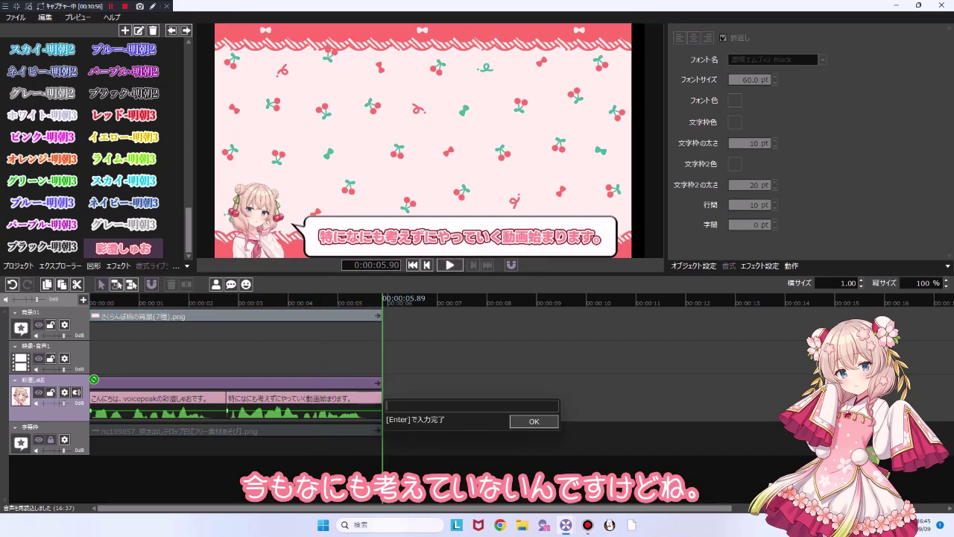
{"action": "type", "text": "kan"}
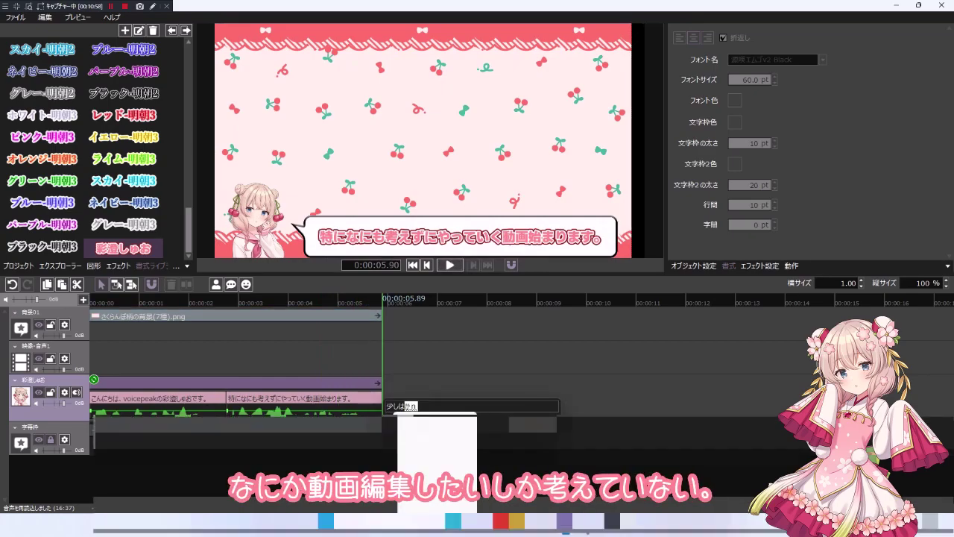
{"action": "type", "text": "gaeta"}
{"action": "key", "text": "space"}
{"action": "type", "text": "houga"}
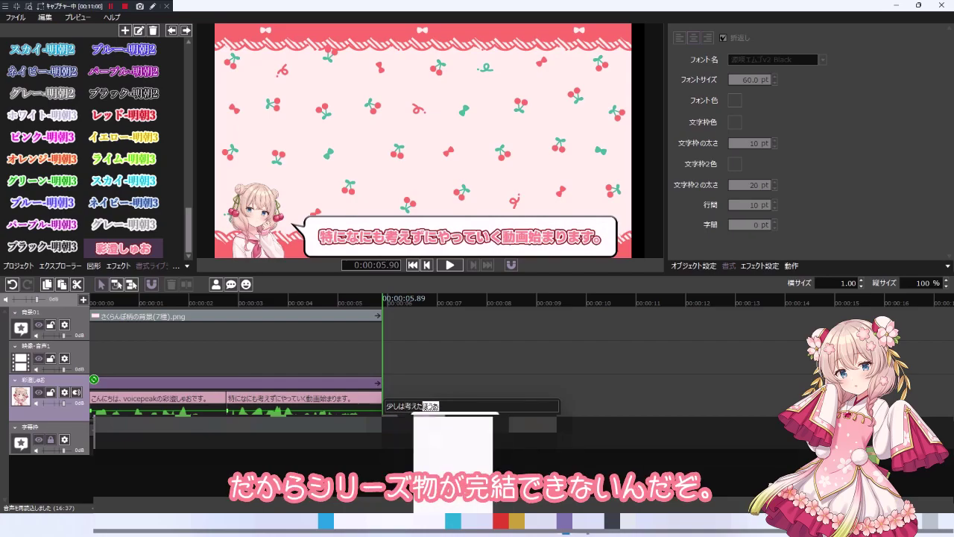
{"action": "type", "text": "ii"}
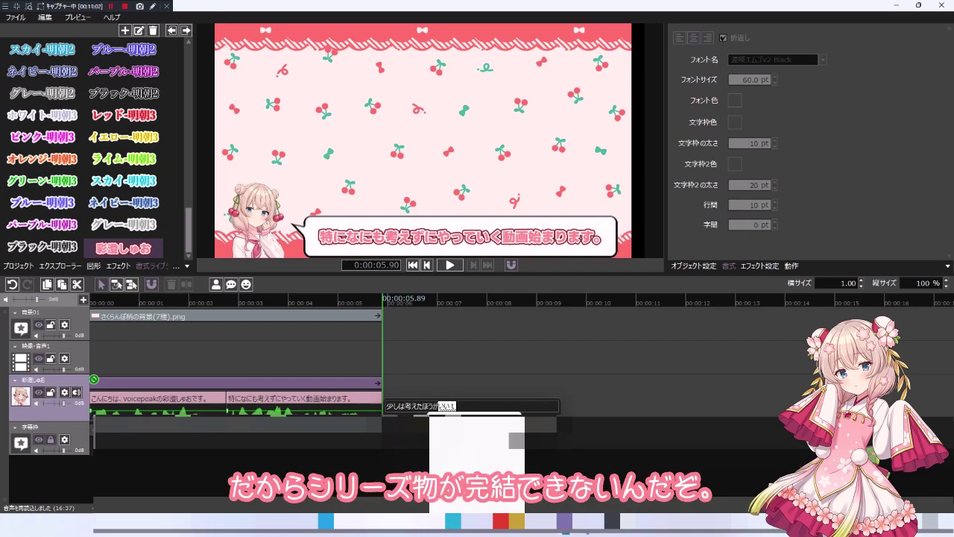
{"action": "type", "text": "to"}
{"action": "key", "text": "Return"}
{"action": "type", "text": "watashiha"}
{"action": "key", "text": "Return"}
{"action": "type", "text": "omotta"}
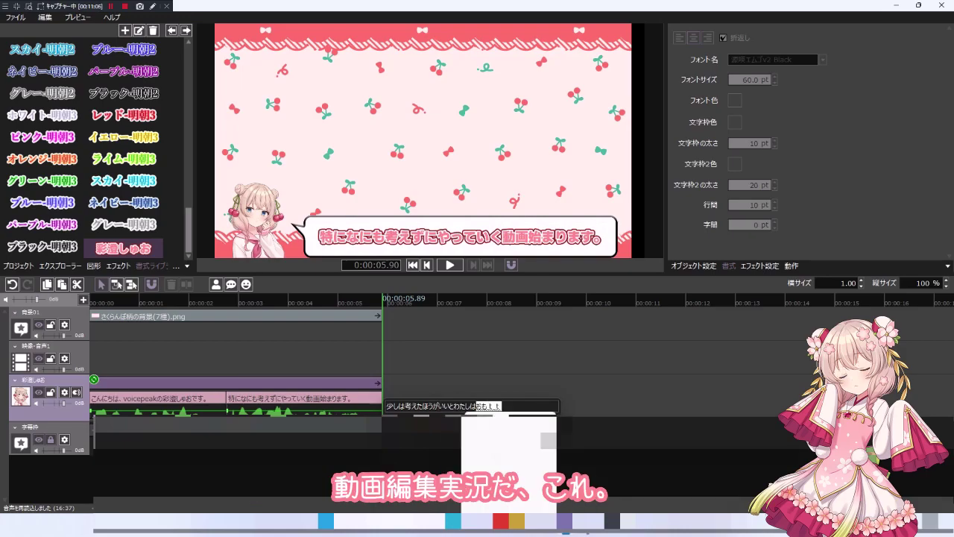
{"action": "type", "text": "ri"}
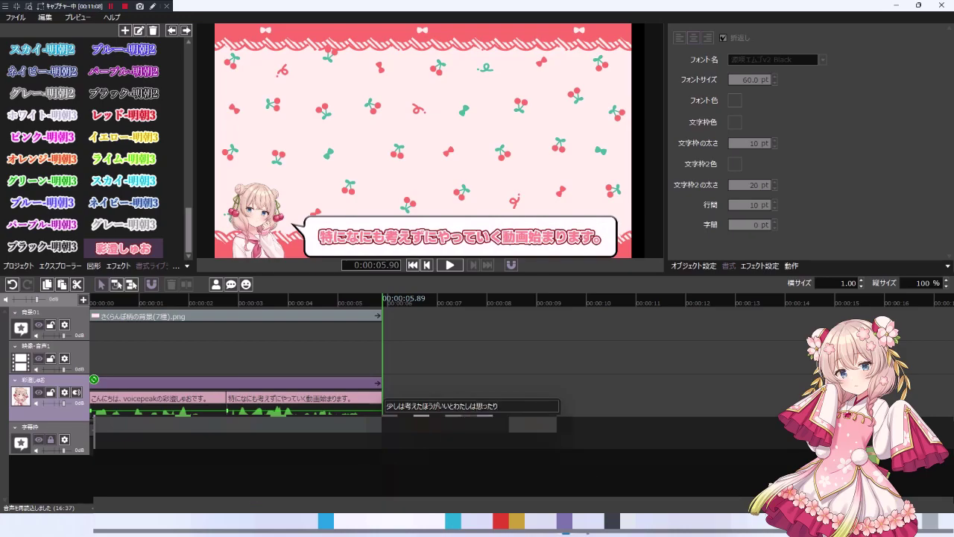
{"action": "type", "text": "shimasuga."}
{"action": "key", "text": "Return"}
{"action": "key", "text": "Return"}
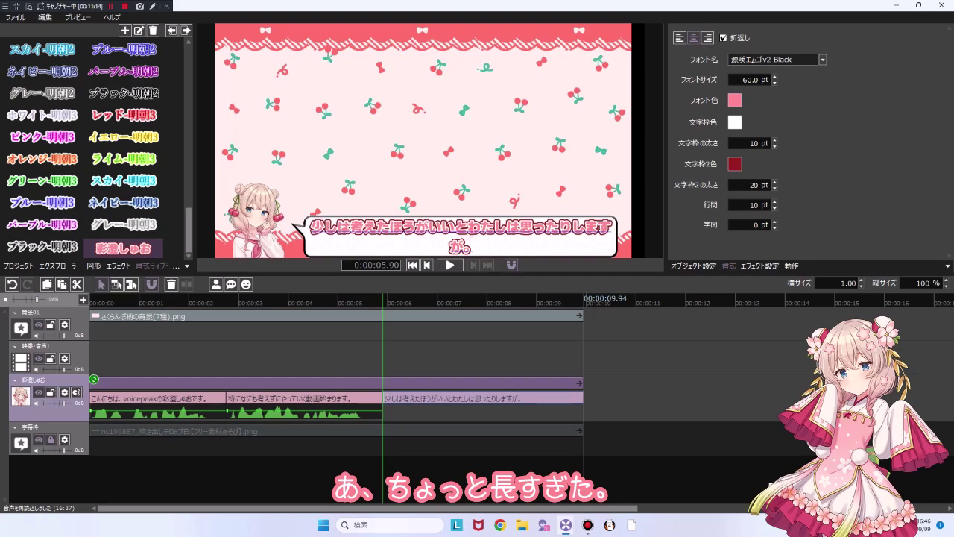
Set the font size of the third comment's whole caption to 56 pt so it fits on one line.
{"action": "key", "text": "ctrl+a"}
{"action": "left_click", "coordinate": [774, 83]}
{"action": "left_click", "coordinate": [774, 83]}
{"action": "left_click", "coordinate": [774, 82]}
{"action": "left_click", "coordinate": [775, 83]}
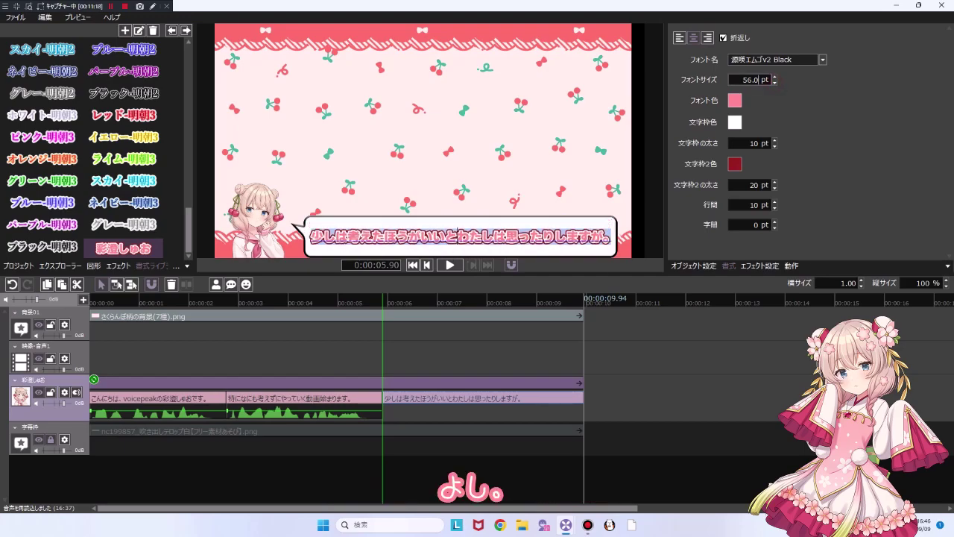
{"action": "key", "text": "Escape"}
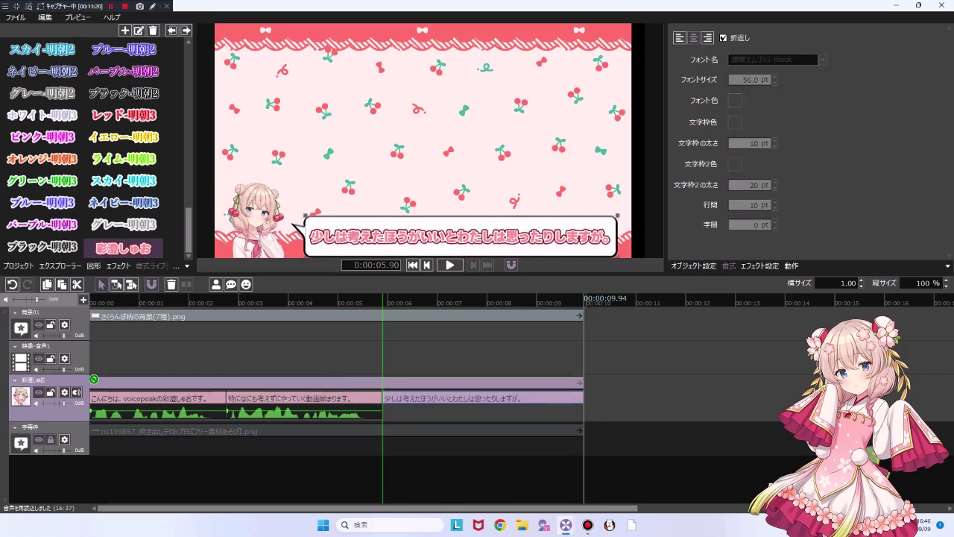
Update the 彩澄しゅお track's VOICEPEAK audio and play the project from about five seconds to the end.
{"action": "left_click", "coordinate": [93, 379]}
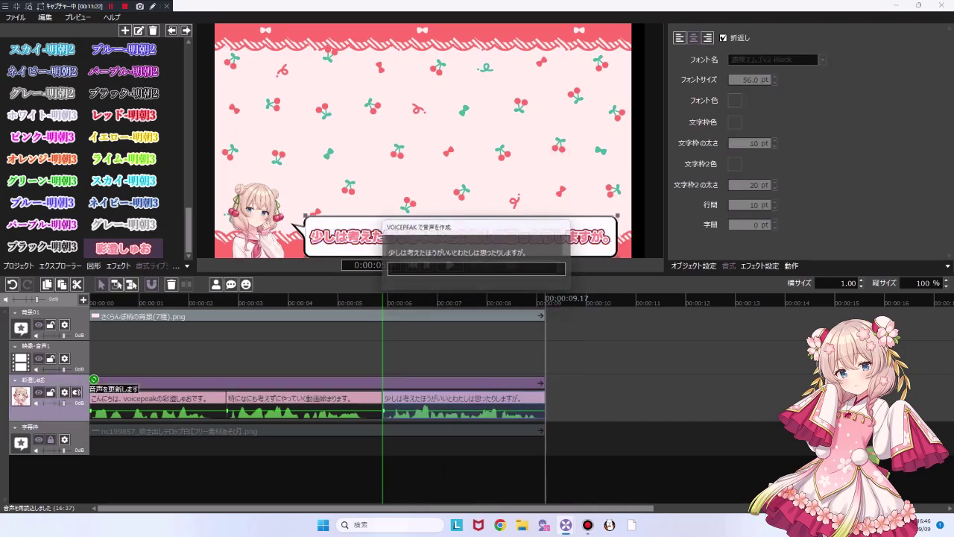
{"action": "left_click", "coordinate": [351, 302]}
{"action": "key", "text": "space"}
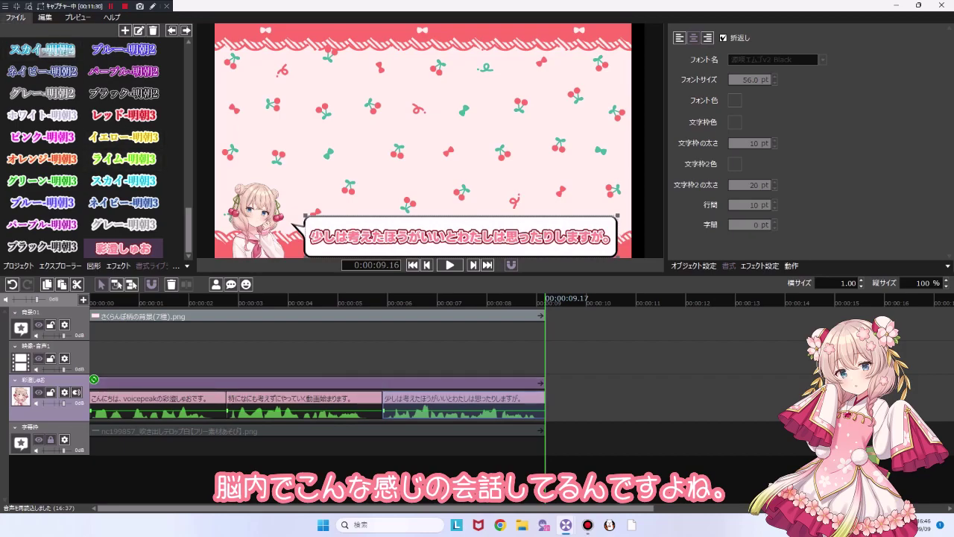
Save the project in its project folder under a file name ending in 「動画-01」.
{"action": "left_click", "coordinate": [15, 17]}
{"action": "left_click", "coordinate": [39, 82]}
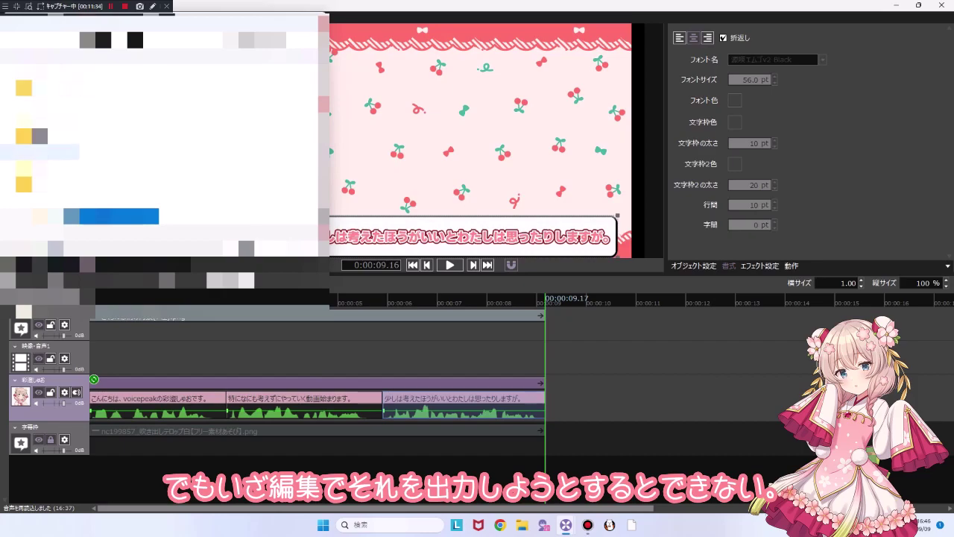
{"action": "left_click", "coordinate": [44, 136]}
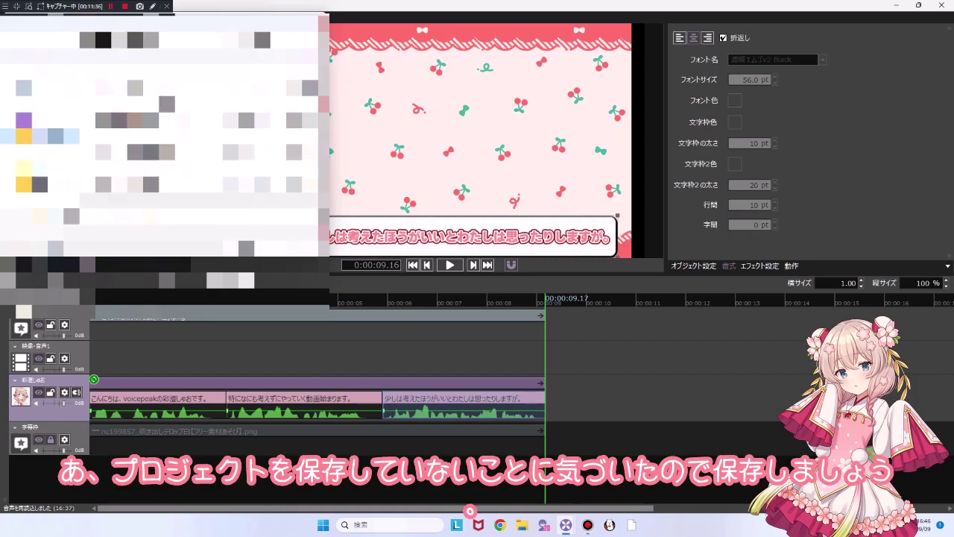
{"action": "left_click", "coordinate": [120, 216]}
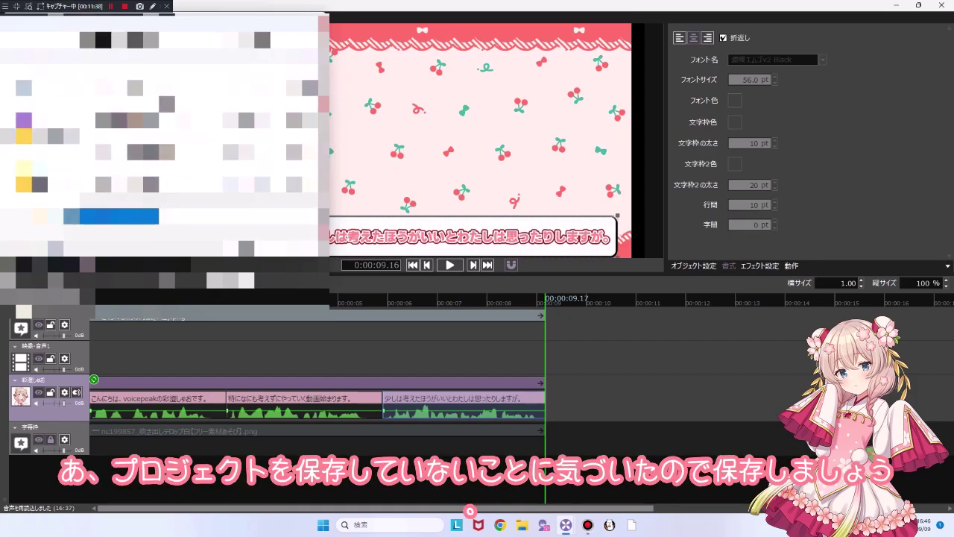
{"action": "type", "text": "ああ"}
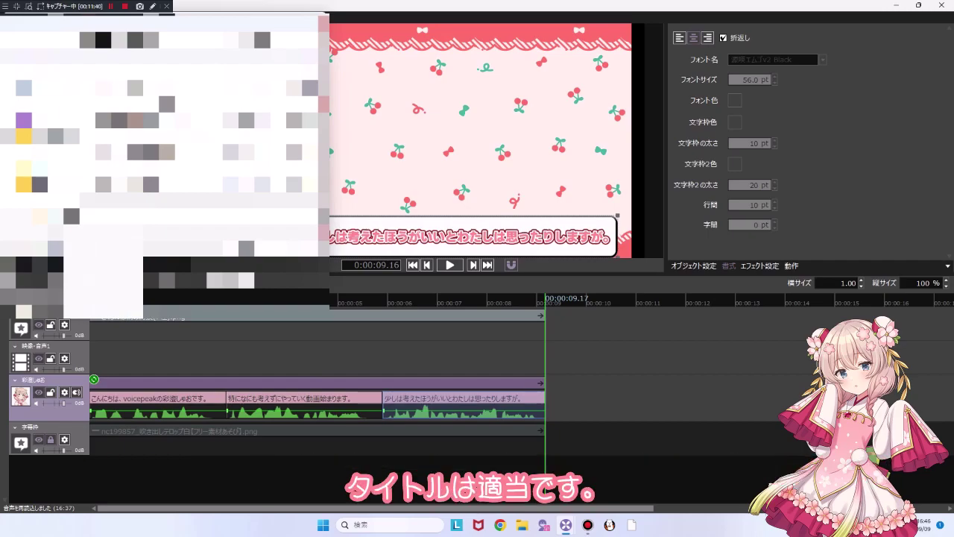
{"action": "type", "text": "だららんだららん"}
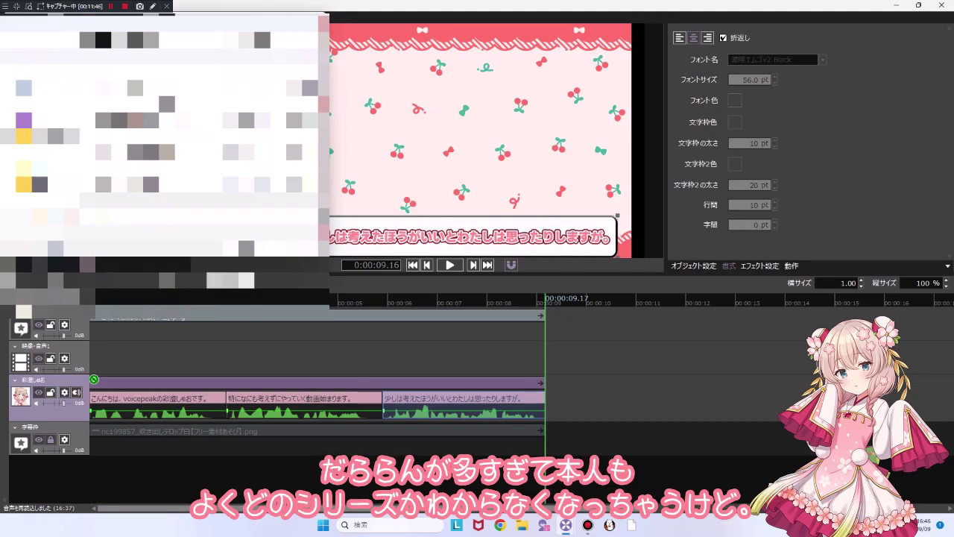
{"action": "key", "text": "Return"}
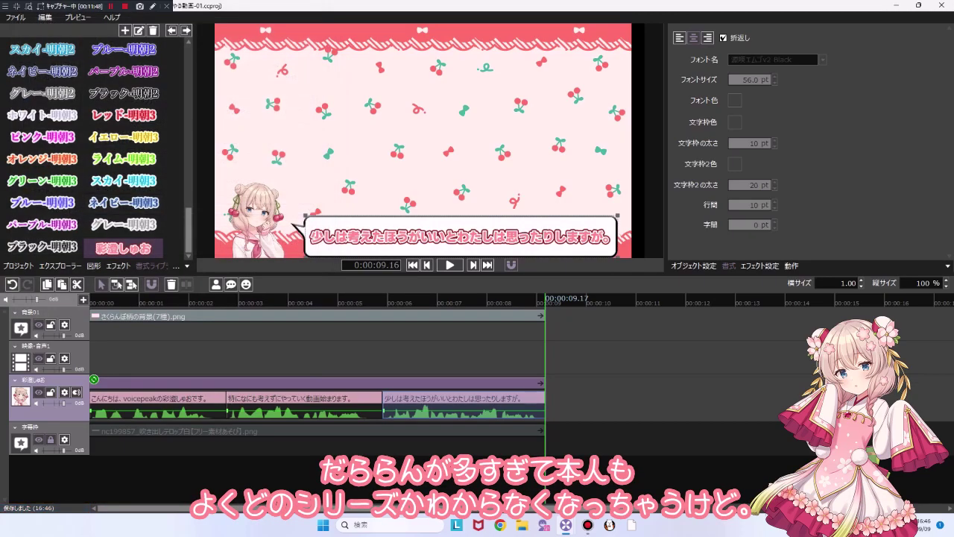
Add the comment 「とりあえず雑談実況用の動画をレイヤーに載せましょう。」 after the third comment on the 彩澄しゅお track.
{"action": "left_click", "coordinate": [477, 358]}
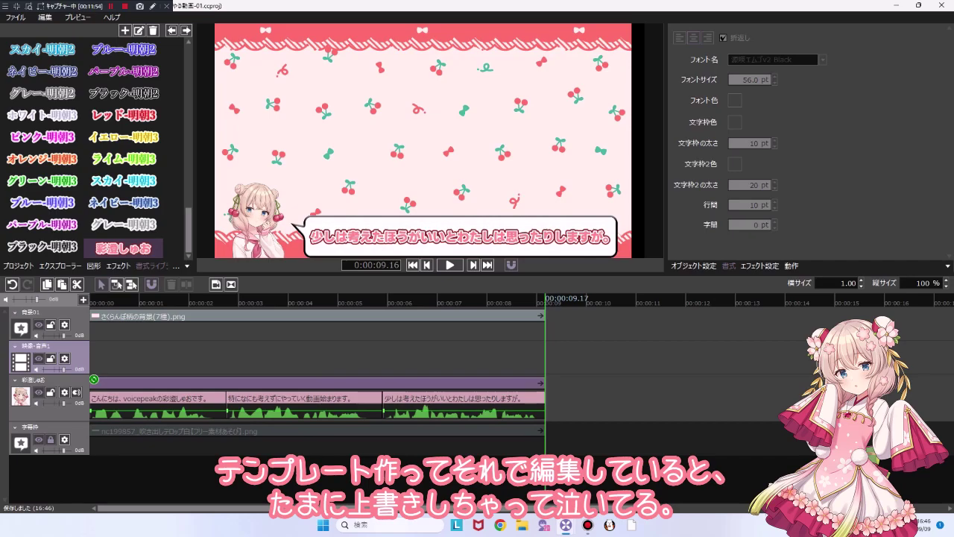
{"action": "left_click", "coordinate": [488, 398]}
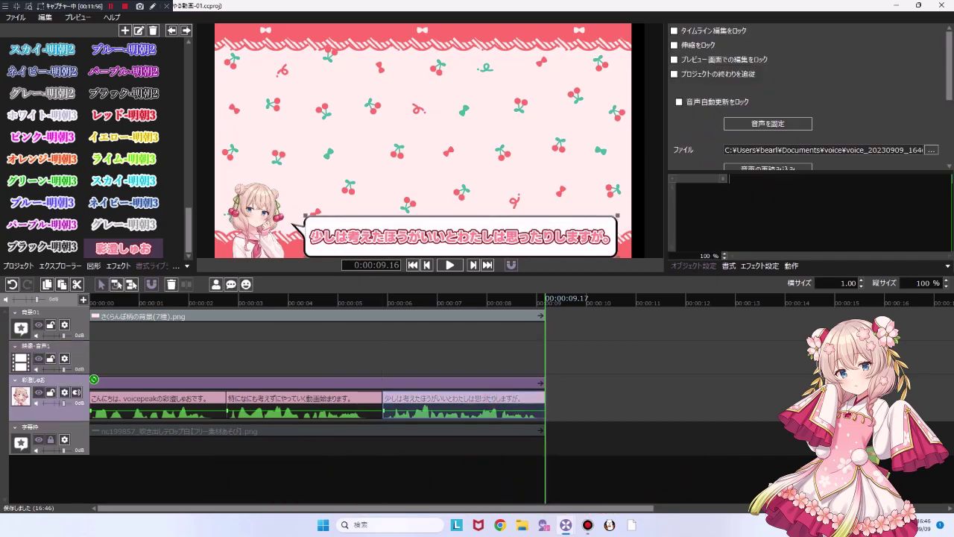
{"action": "key", "text": "Return"}
{"action": "type", "text": "とりあえず"}
{"action": "key", "text": "Return"}
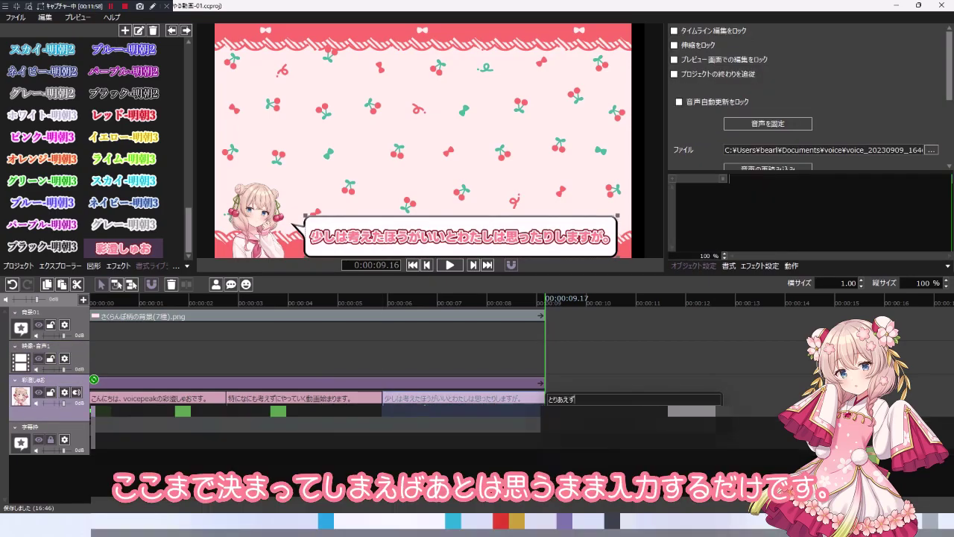
{"action": "type", "text": "雑談しつt"}
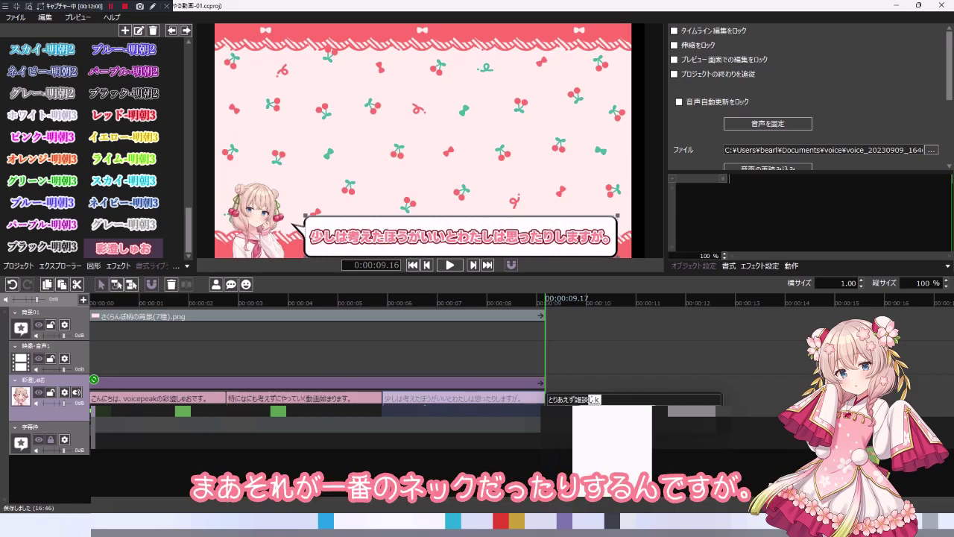
{"action": "type", "text": "実況用のd"}
{"action": "type", "text": "うがを"}
{"action": "type", "text": "レイヤーに"}
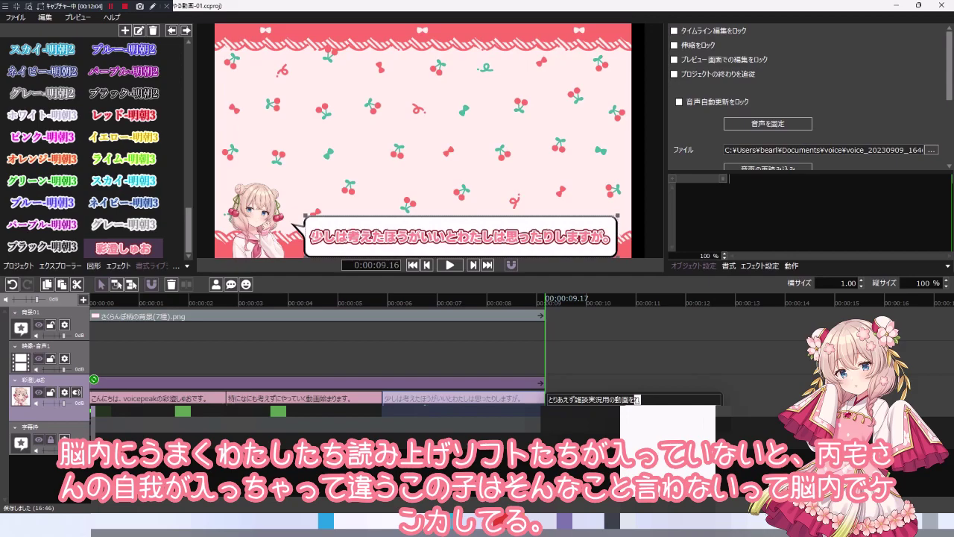
{"action": "type", "text": "のせま"}
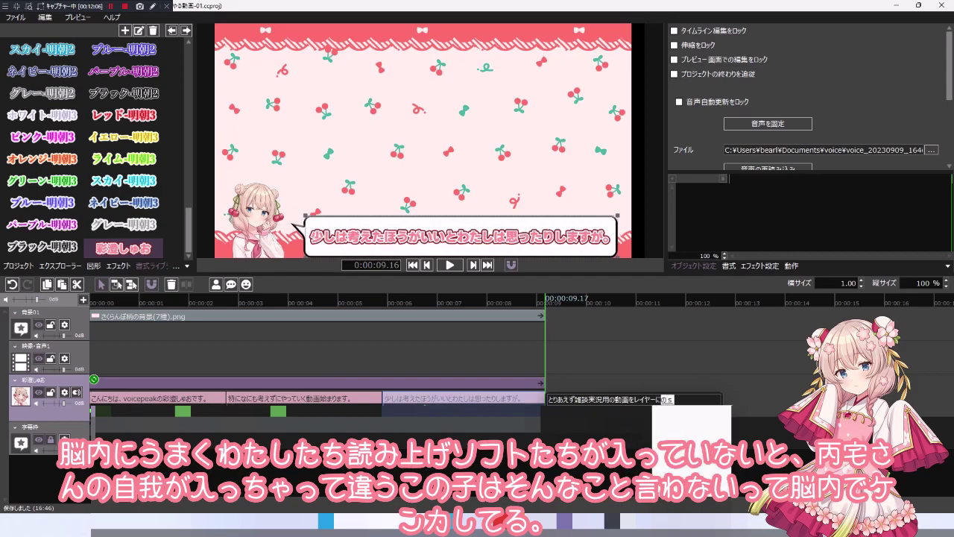
{"action": "type", "text": "しょう。"}
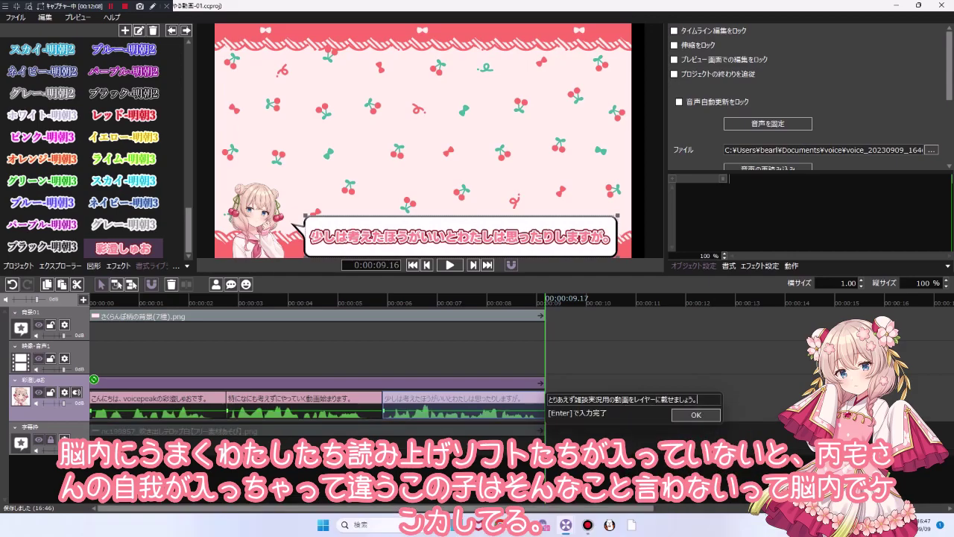
{"action": "key", "text": "Return"}
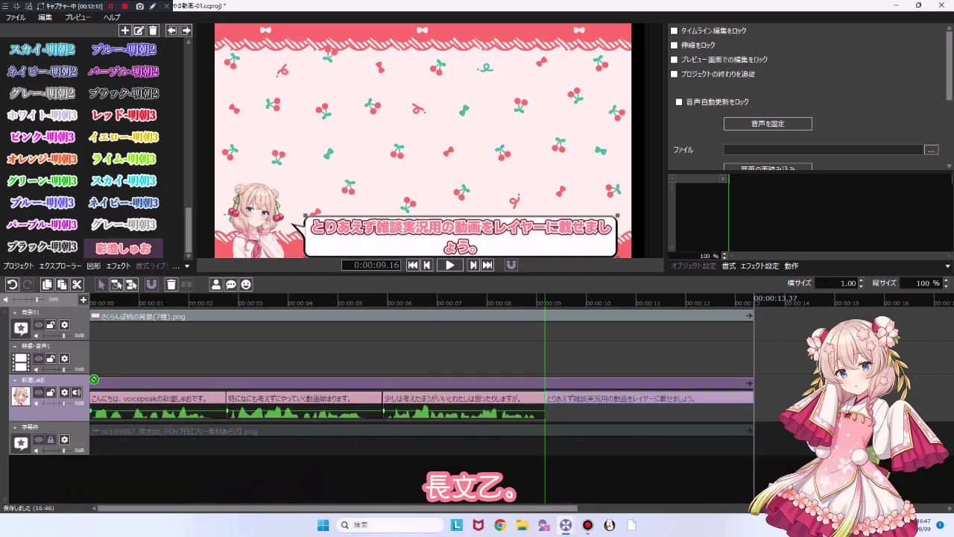
Insert the recorded AVI game video on the 映像・音声1 track at the start of the fourth comment and look along the clip.
{"action": "left_click", "coordinate": [242, 360]}
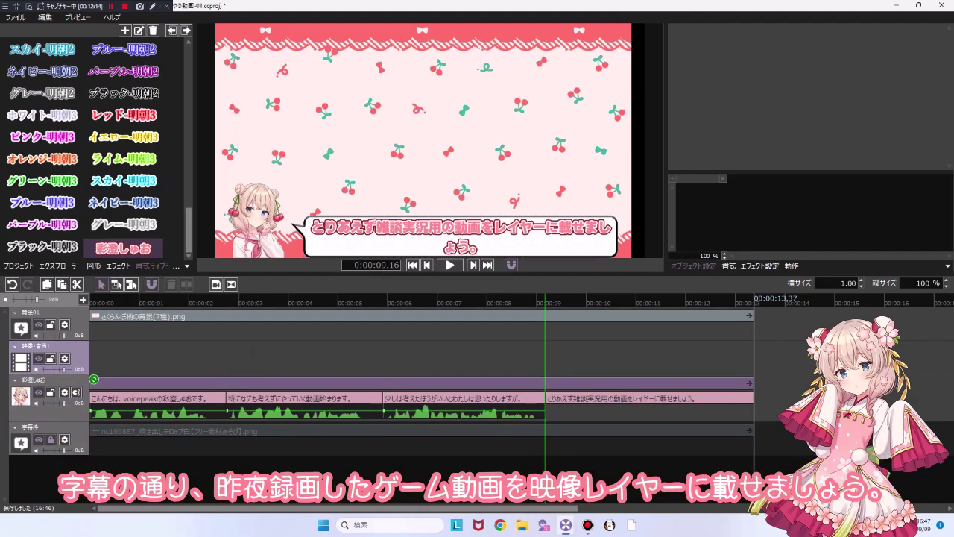
{"action": "left_click", "coordinate": [215, 284]}
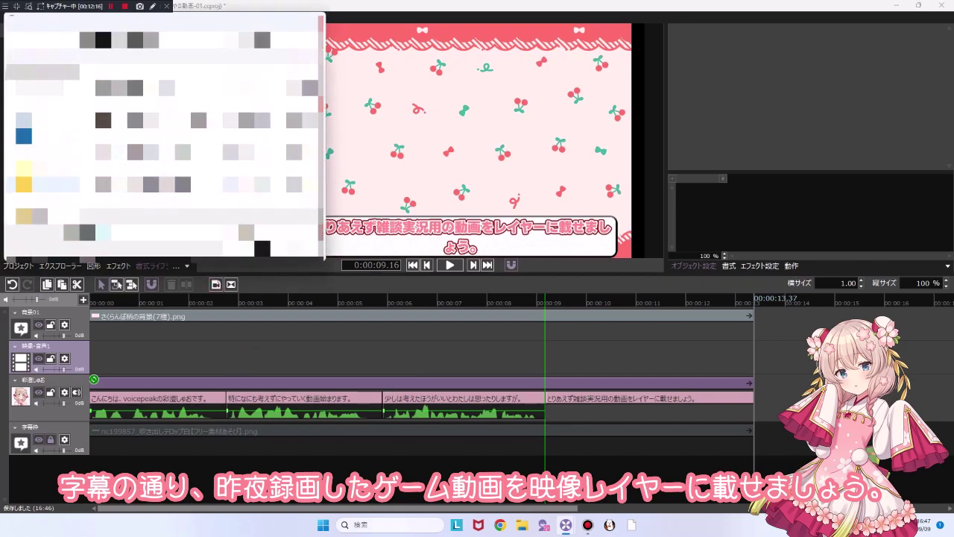
{"action": "left_click", "coordinate": [43, 216]}
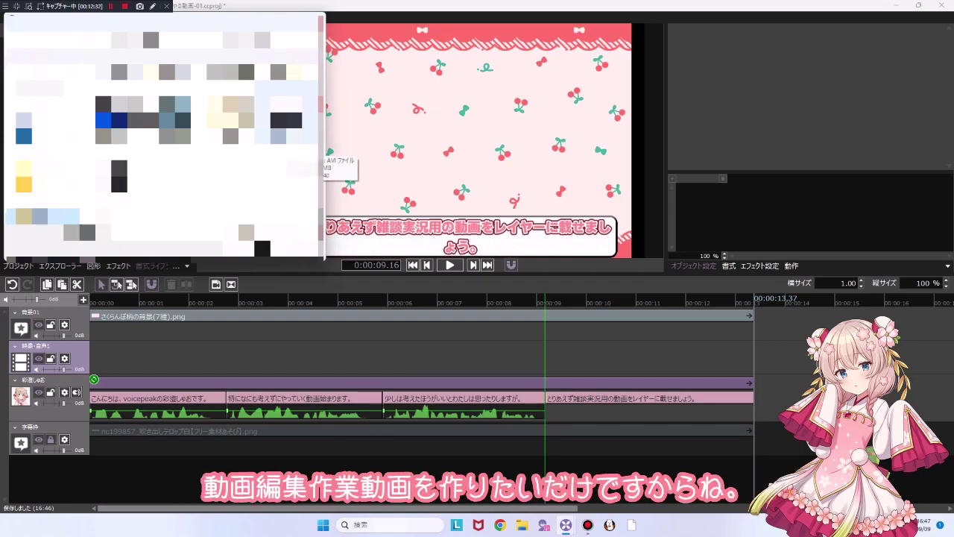
{"action": "double_click", "coordinate": [286, 112]}
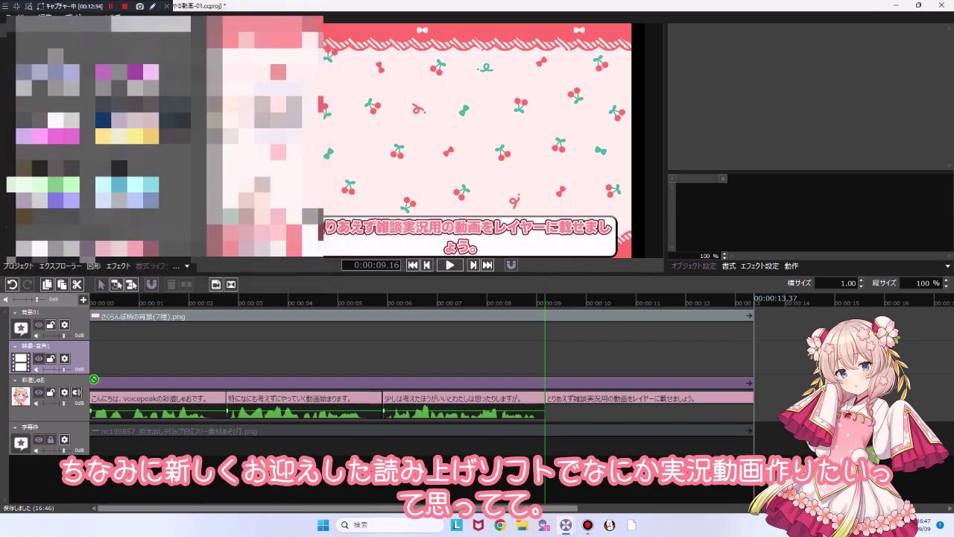
{"action": "key", "text": "Return"}
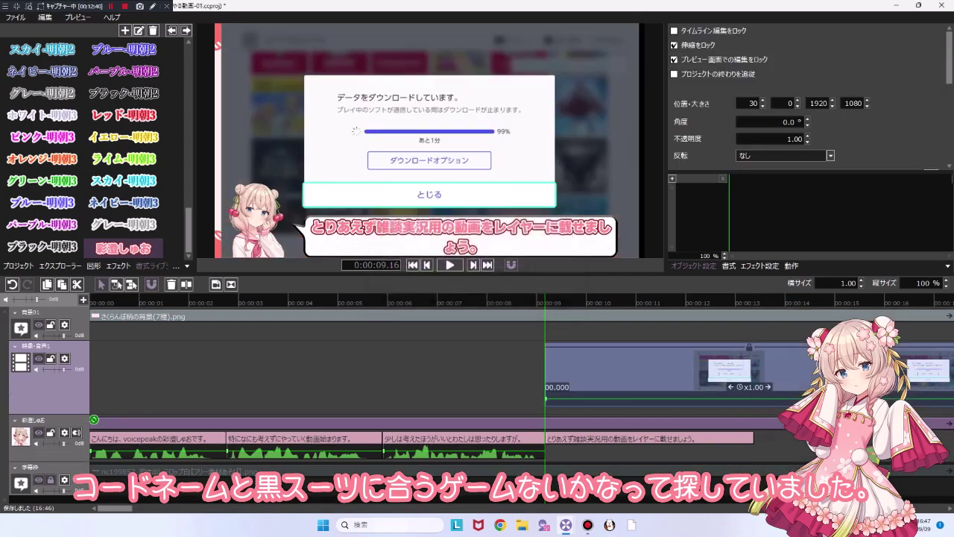
{"action": "scroll", "coordinate": [522, 387], "scroll_direction": "right", "scroll_amount": 3}
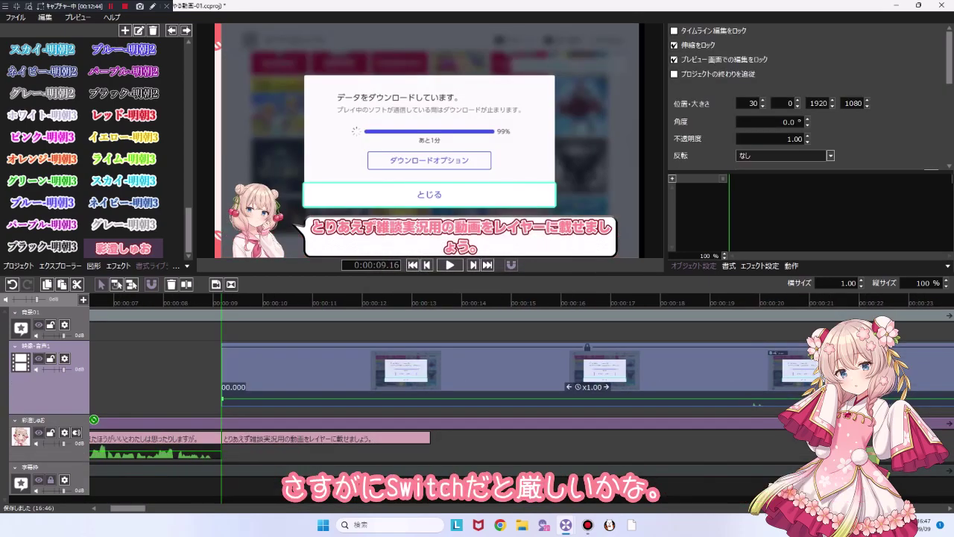
{"action": "scroll", "coordinate": [522, 388], "scroll_direction": "right", "scroll_amount": 20}
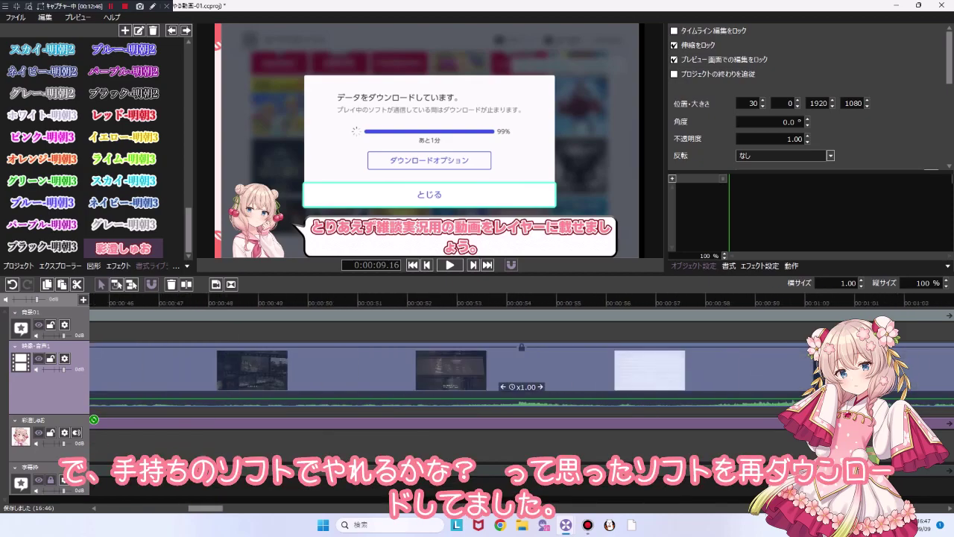
Examine the timeline through to the end of the clip on the 映像・音声1 layer to check how far the recording runs.
{"action": "scroll", "coordinate": [521, 388], "scroll_direction": "right", "scroll_amount": 20}
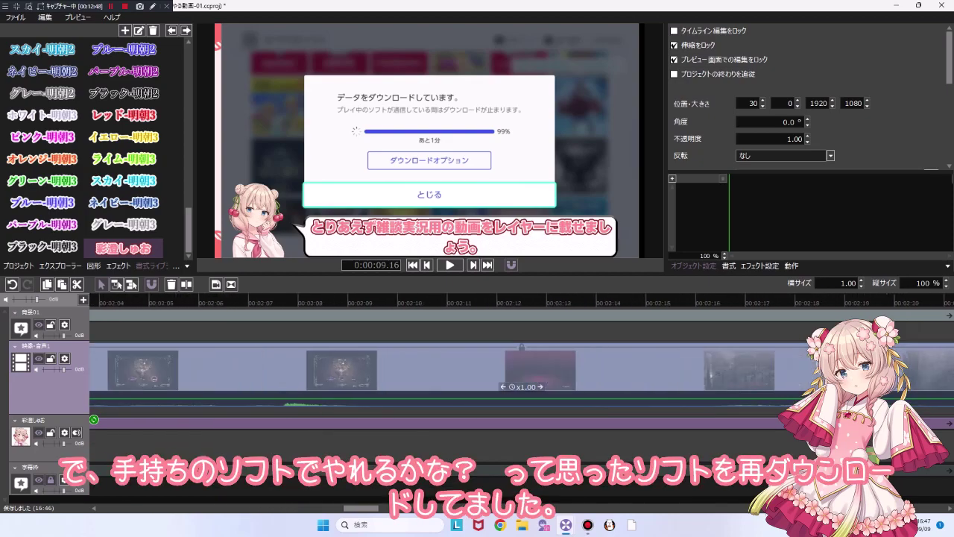
{"action": "scroll", "coordinate": [521, 365], "scroll_direction": "right", "scroll_amount": 20}
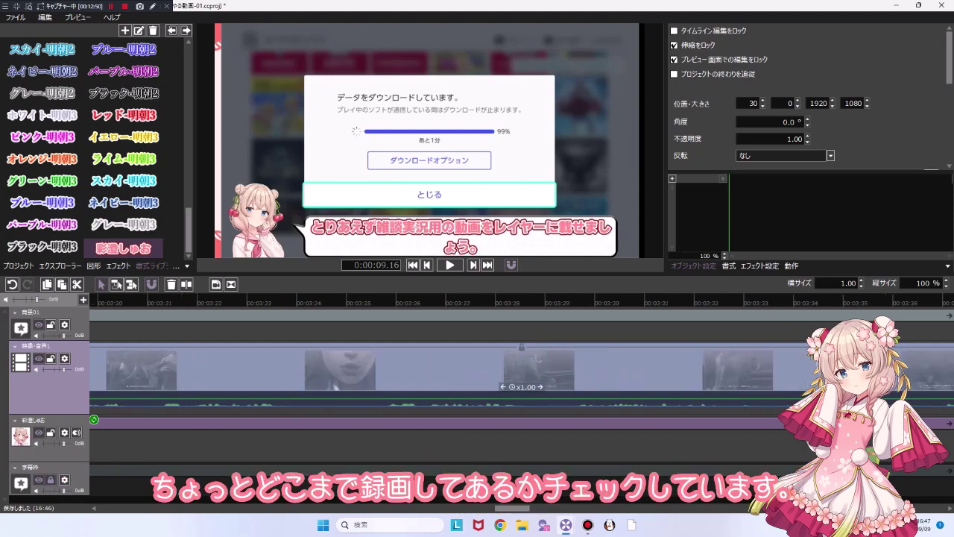
{"action": "scroll", "coordinate": [522, 366], "scroll_direction": "right", "scroll_amount": 20}
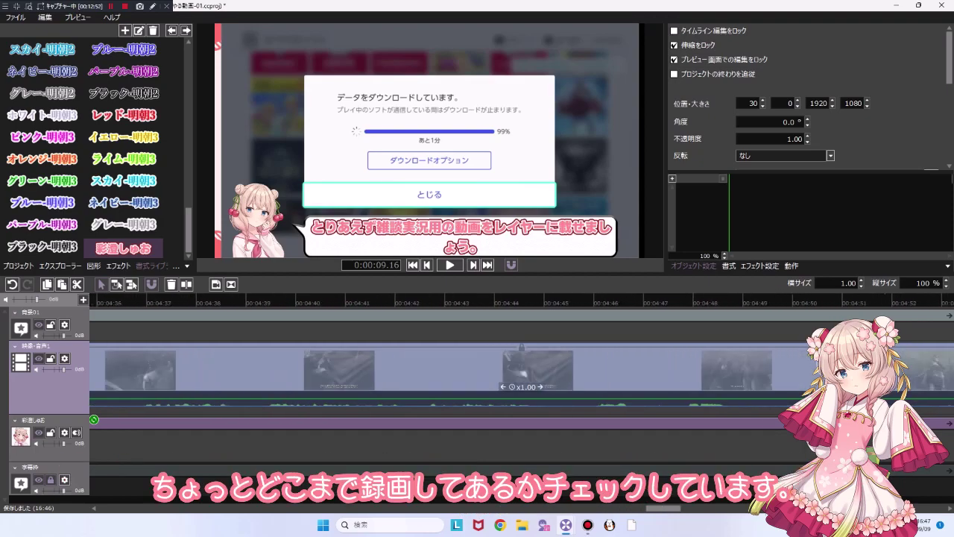
{"action": "scroll", "coordinate": [522, 365], "scroll_direction": "right", "scroll_amount": 20}
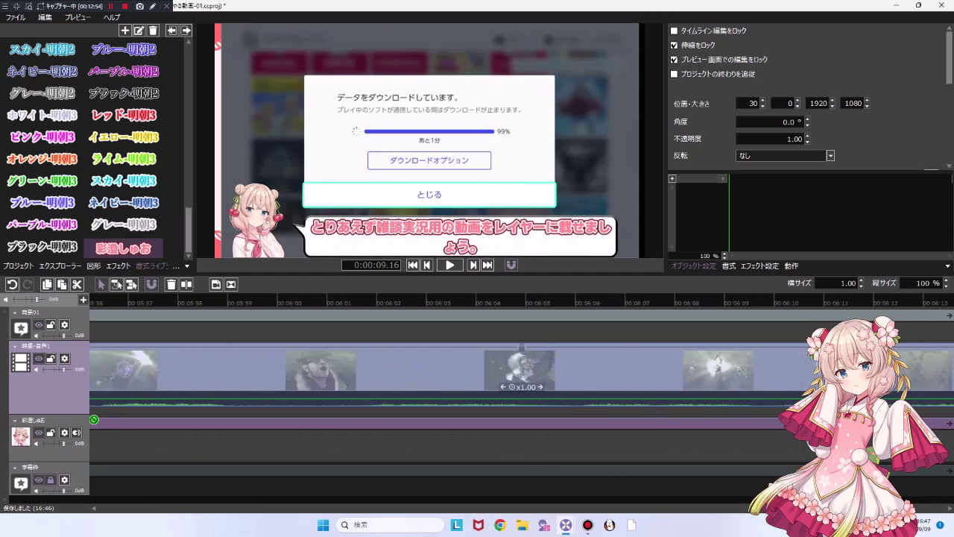
{"action": "scroll", "coordinate": [522, 366], "scroll_direction": "right", "scroll_amount": 10}
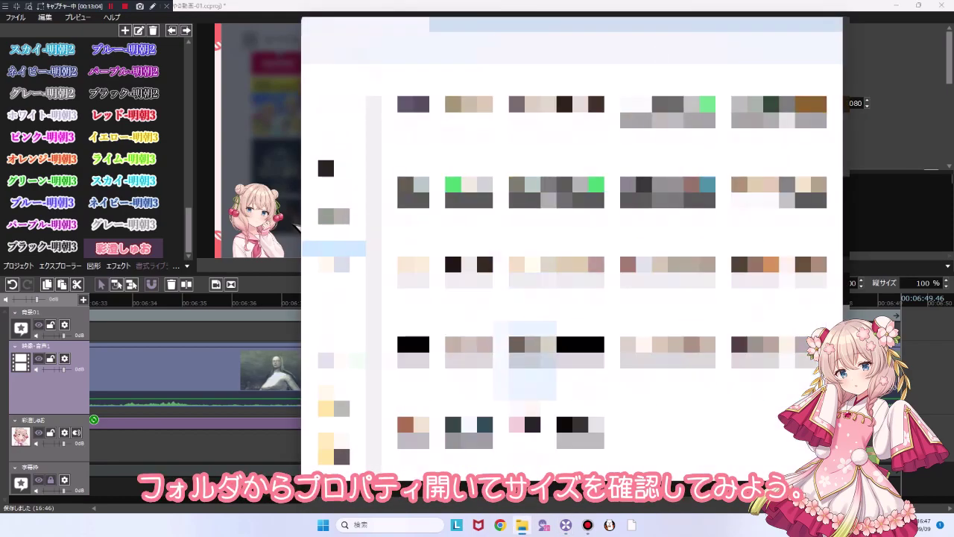
In File Explorer, check the recorded video file's resolution in its detailed properties and close the folder.
{"action": "right_click", "coordinate": [462, 456]}
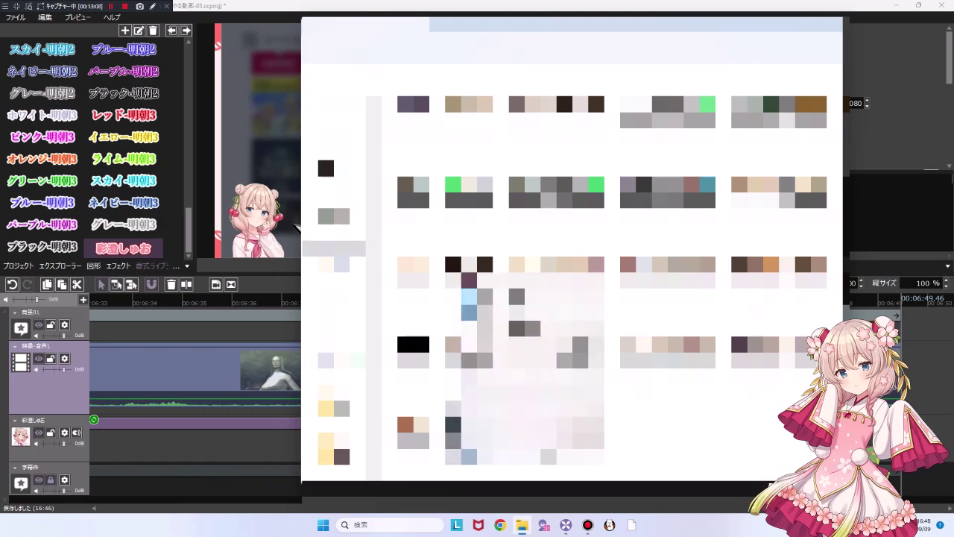
{"action": "left_click", "coordinate": [520, 362]}
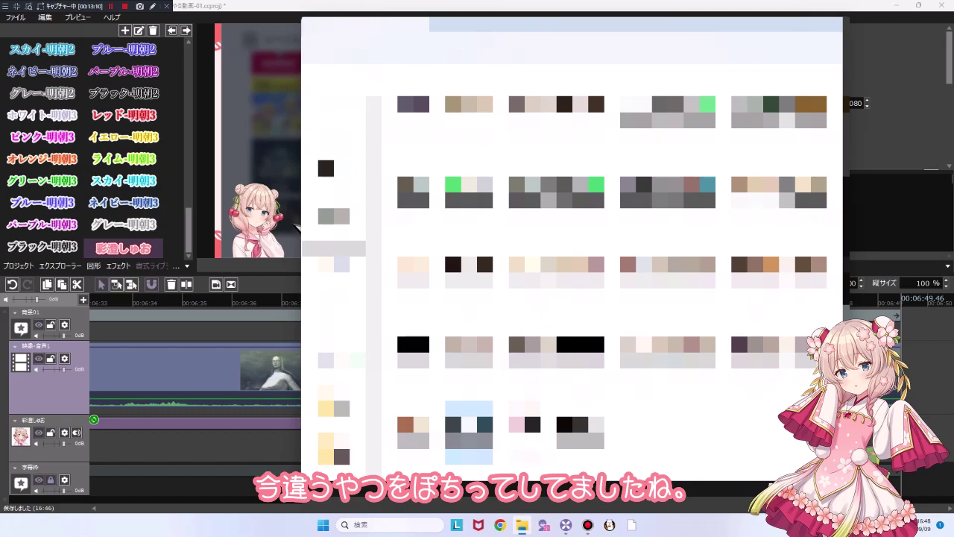
{"action": "right_click", "coordinate": [479, 446]}
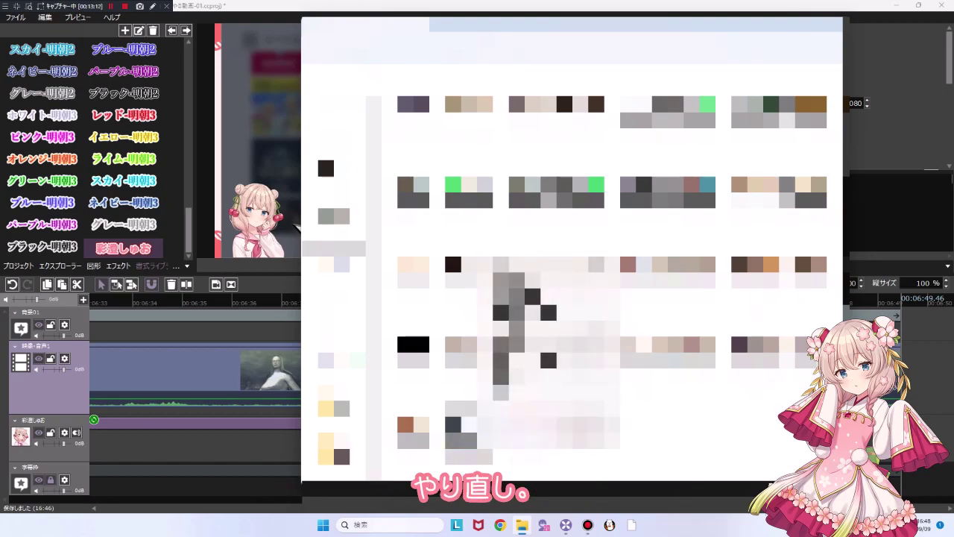
{"action": "left_click", "coordinate": [525, 347]}
{"action": "right_click", "coordinate": [462, 447]}
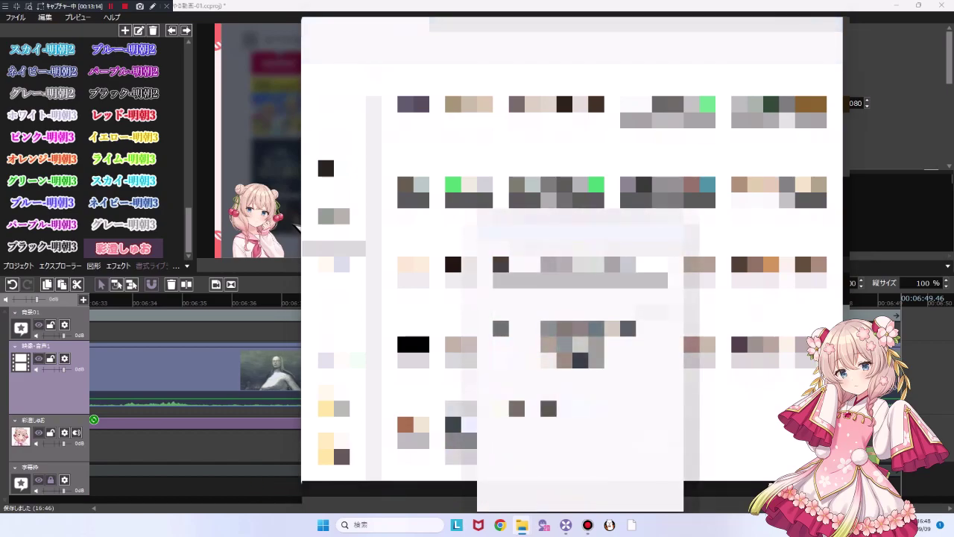
{"action": "left_click", "coordinate": [548, 248]}
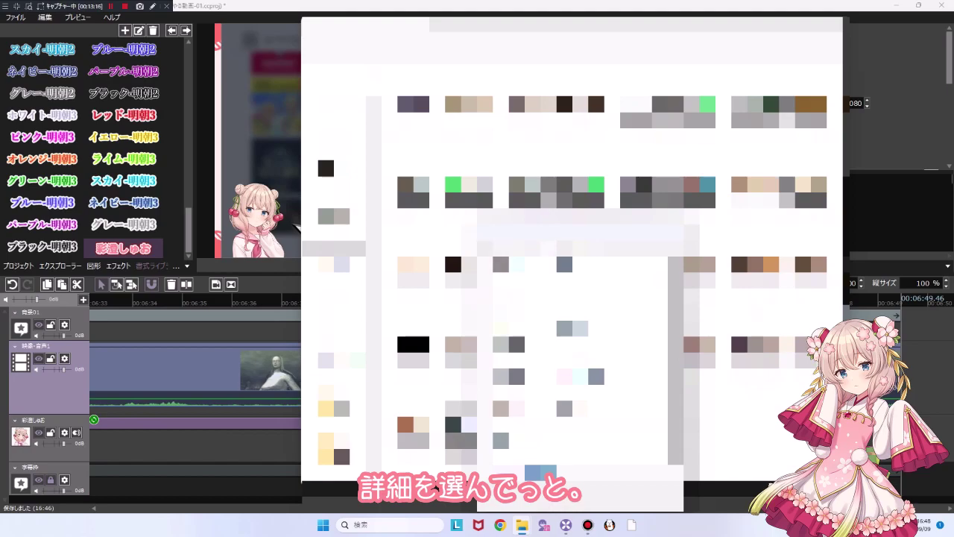
{"action": "left_click", "coordinate": [674, 217]}
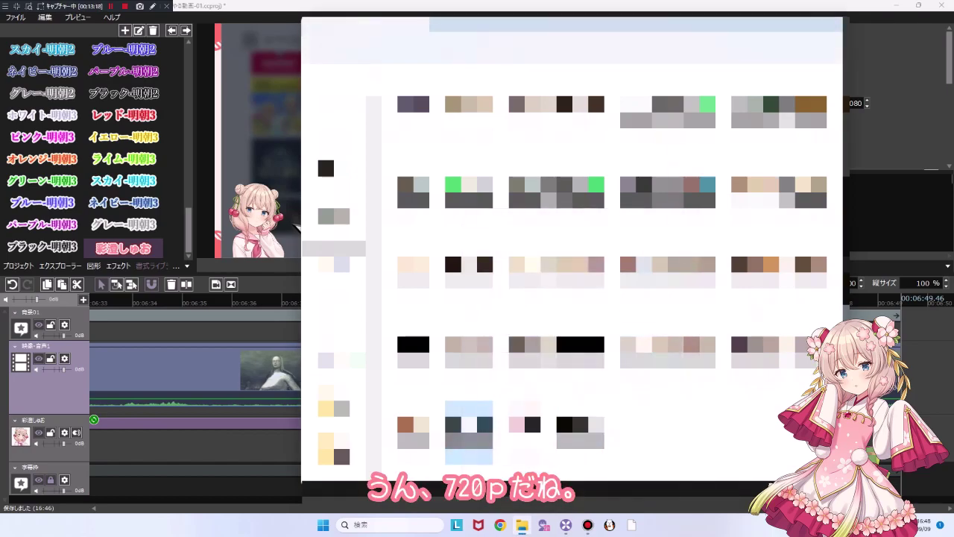
{"action": "left_click", "coordinate": [834, 26]}
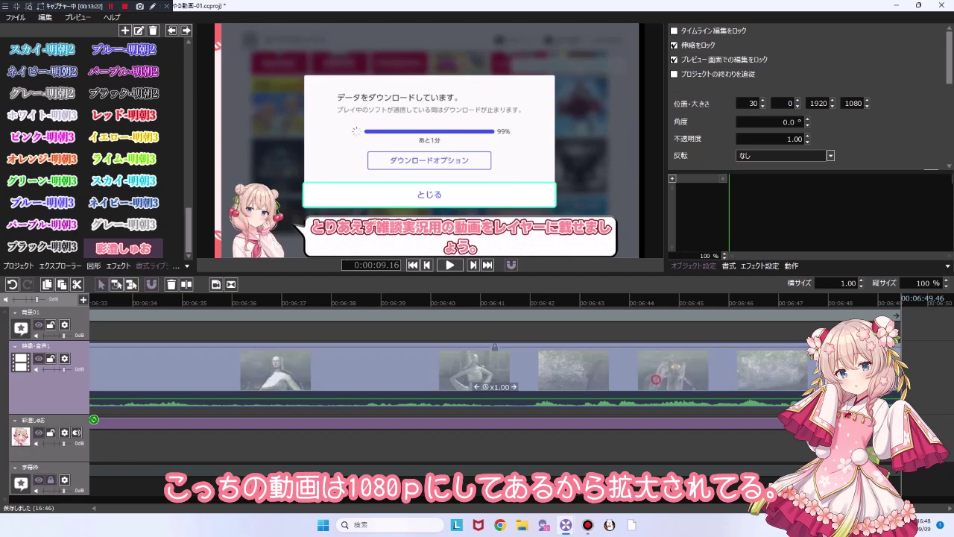
Delete the video clip and look through the environment settings (環境設定) for an option controlling automatic enlargement of inserted videos.
{"action": "key", "text": "Delete"}
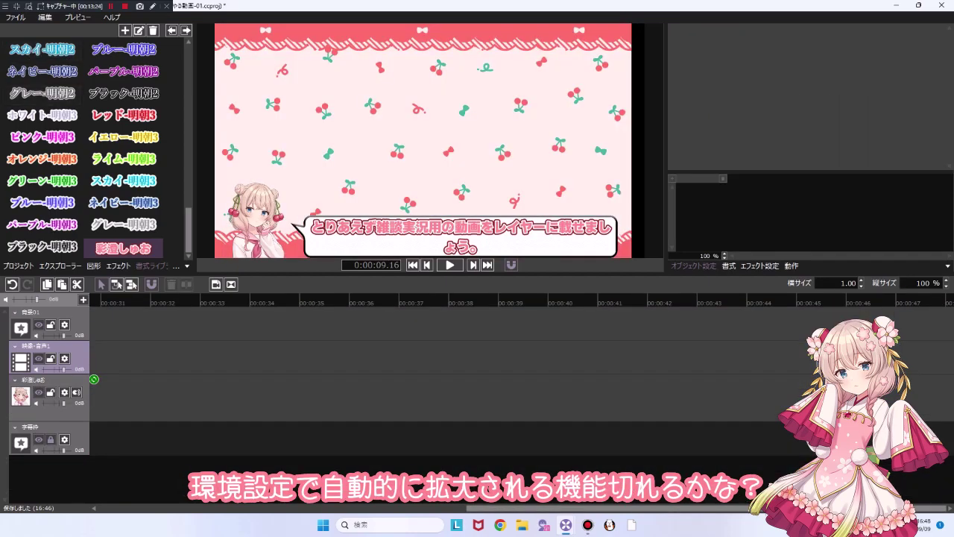
{"action": "left_click", "coordinate": [16, 17]}
{"action": "left_click", "coordinate": [38, 123]}
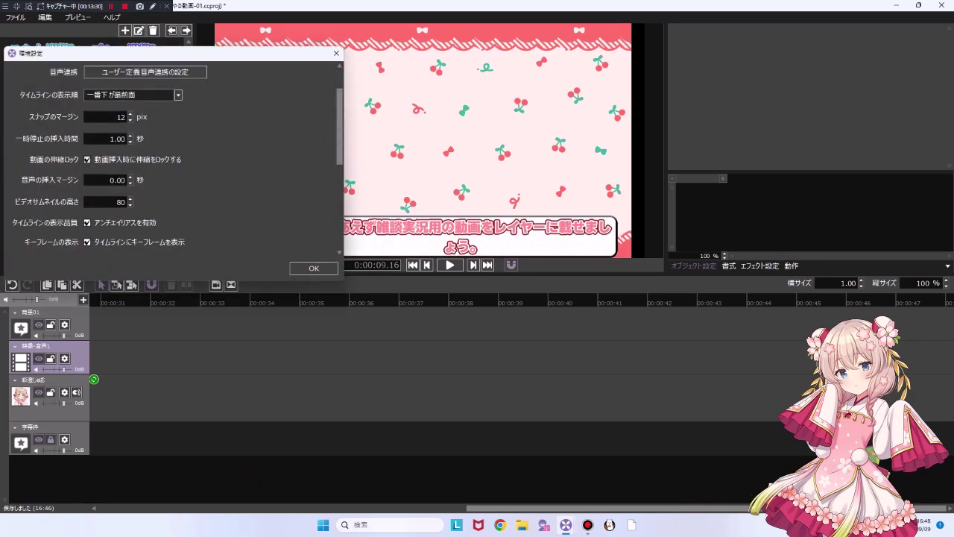
{"action": "scroll", "coordinate": [172, 157], "scroll_direction": "down", "scroll_amount": 1}
{"action": "scroll", "coordinate": [171, 157], "scroll_direction": "down", "scroll_amount": 3}
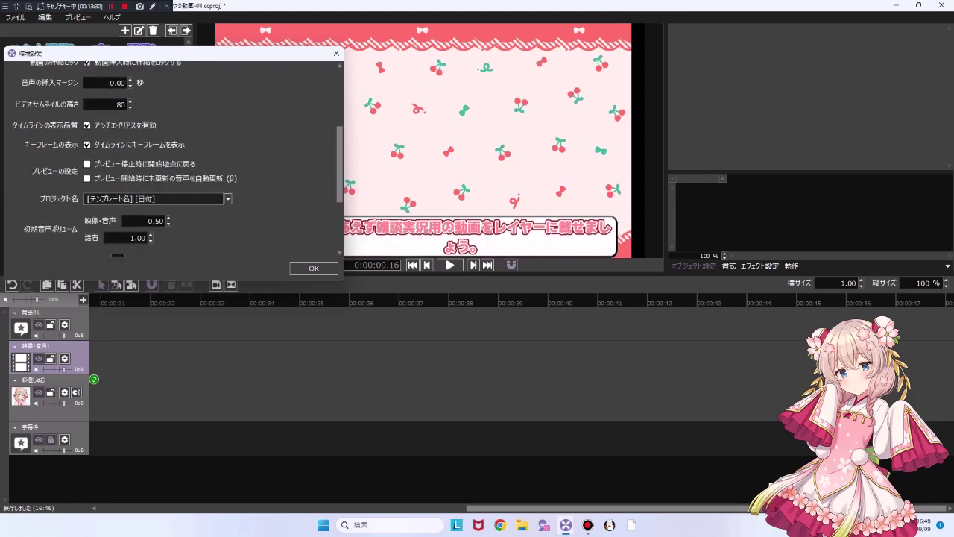
{"action": "scroll", "coordinate": [171, 159], "scroll_direction": "down", "scroll_amount": 5}
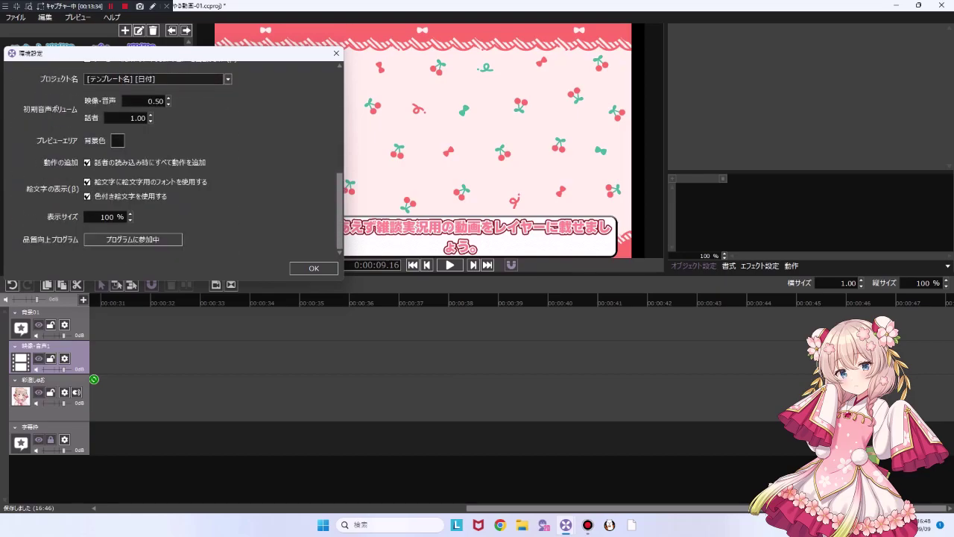
{"action": "scroll", "coordinate": [171, 157], "scroll_direction": "up", "scroll_amount": 2}
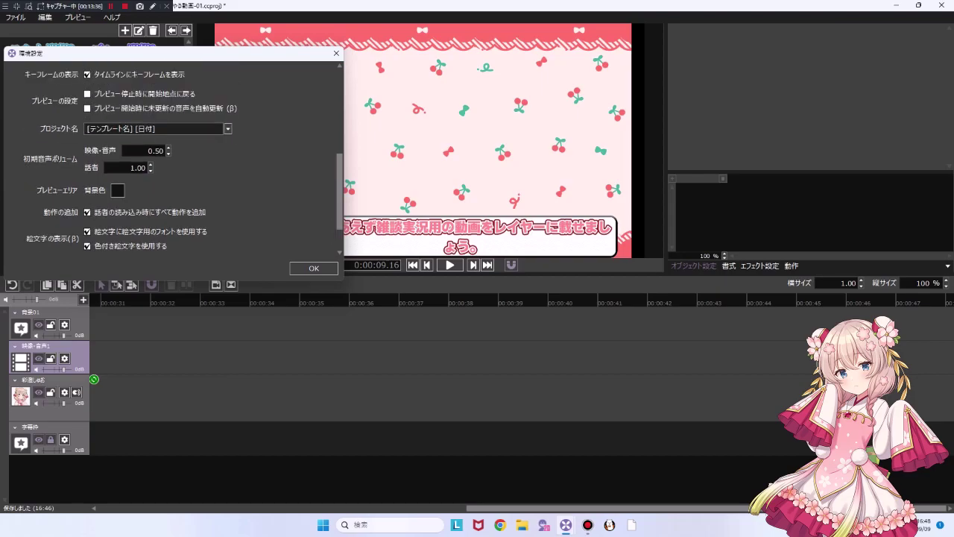
{"action": "scroll", "coordinate": [172, 157], "scroll_direction": "up", "scroll_amount": 6}
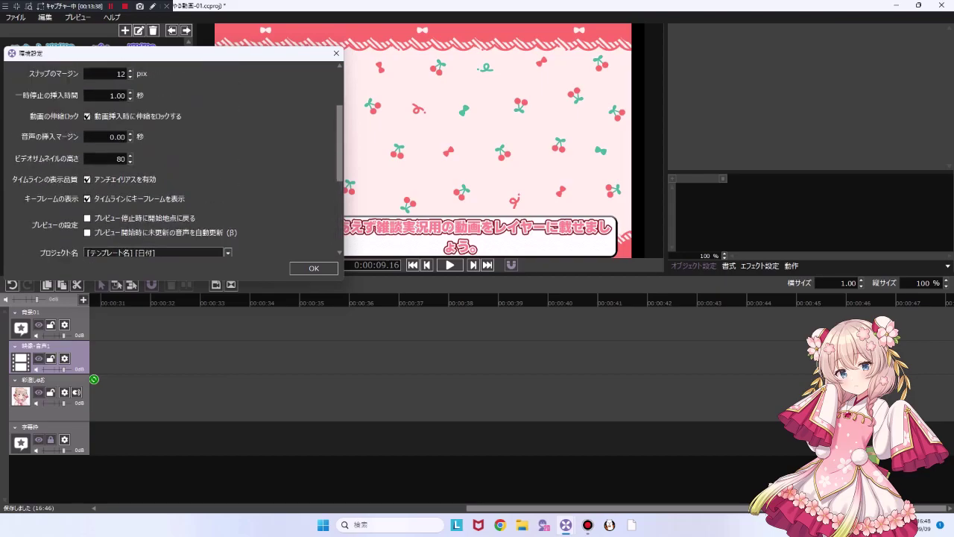
{"action": "scroll", "coordinate": [172, 157], "scroll_direction": "up", "scroll_amount": 2}
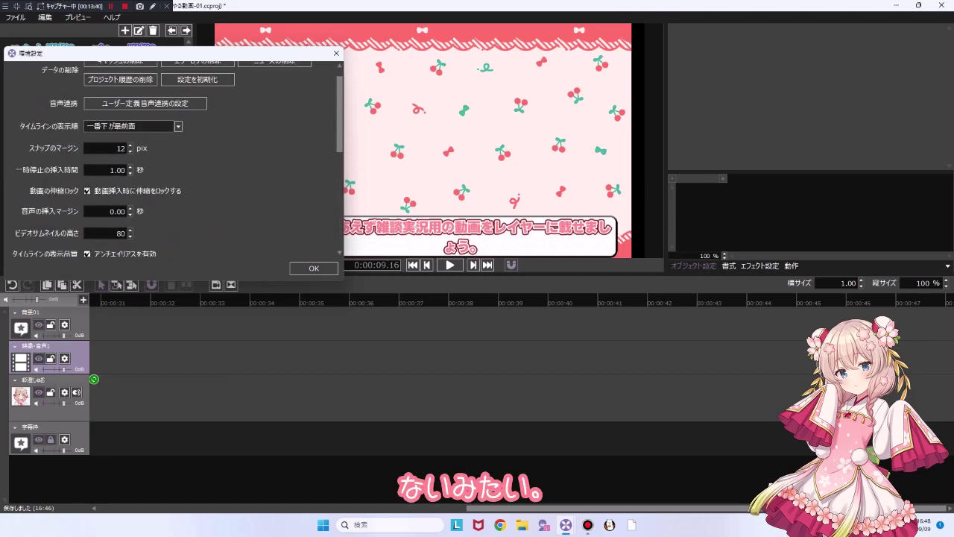
{"action": "scroll", "coordinate": [171, 157], "scroll_direction": "up", "scroll_amount": 1}
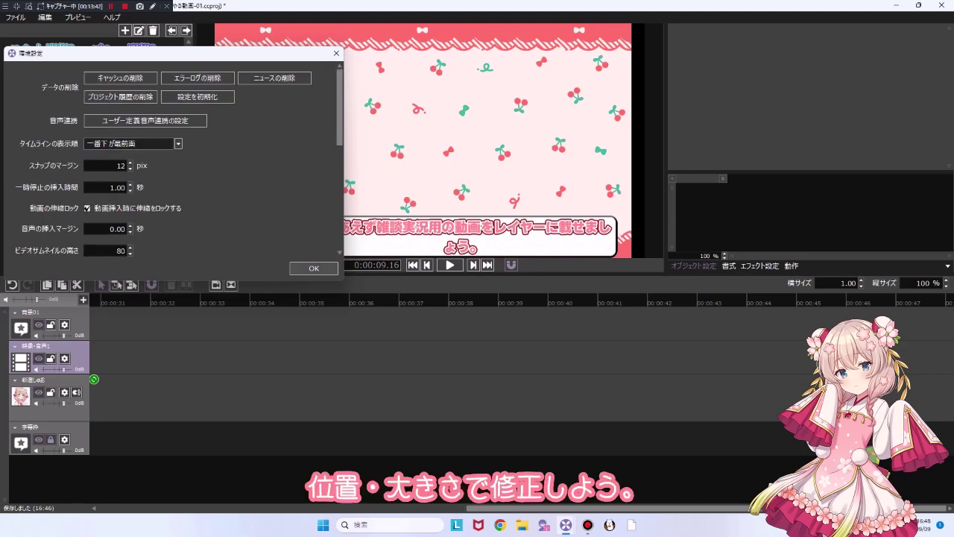
{"action": "left_click", "coordinate": [314, 268]}
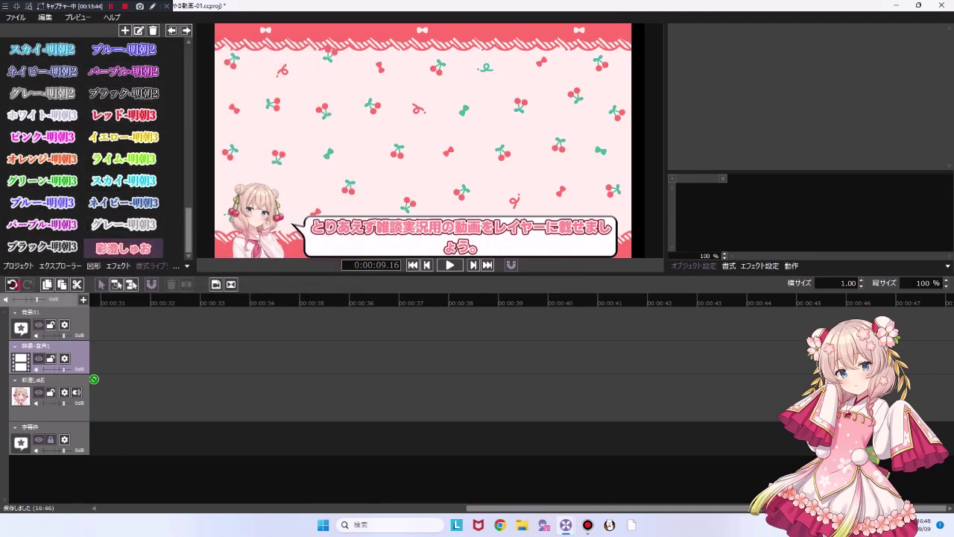
Undo the clip deletion and set the video's horizontal position to 0 and its size to 1280 × 720.
{"action": "left_click", "coordinate": [12, 284]}
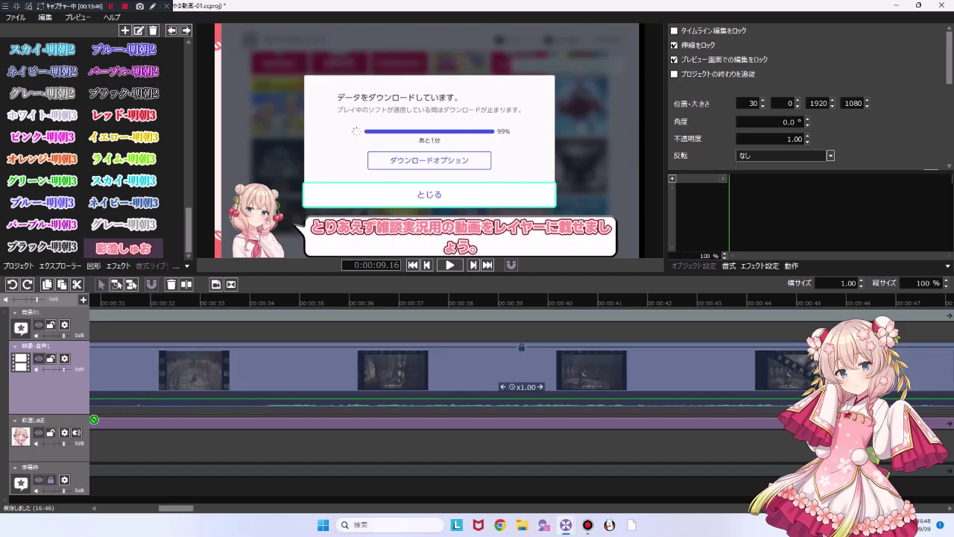
{"action": "double_click", "coordinate": [748, 102]}
{"action": "type", "text": "0"}
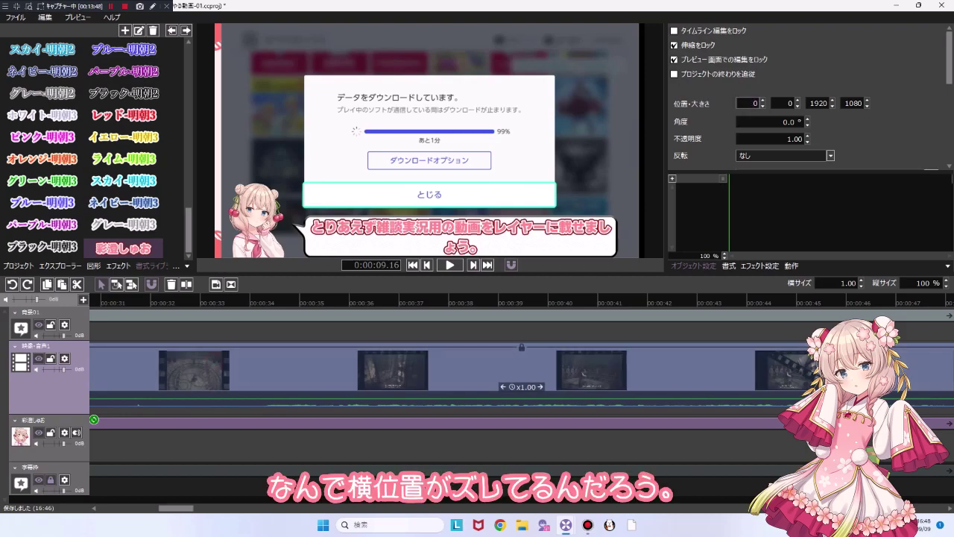
{"action": "key", "text": "Tab"}
{"action": "key", "text": "Tab"}
{"action": "type", "text": "1280"}
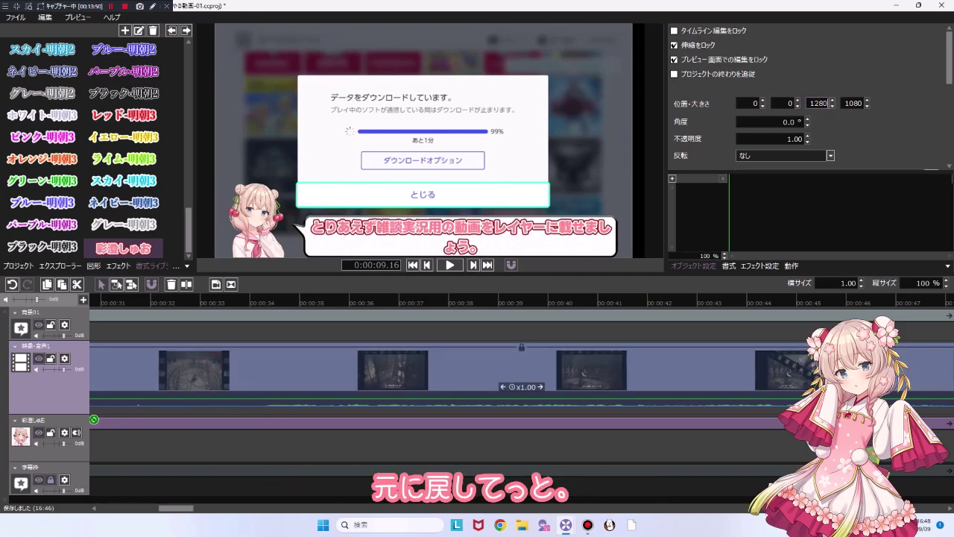
{"action": "key", "text": "Tab"}
{"action": "type", "text": "720"}
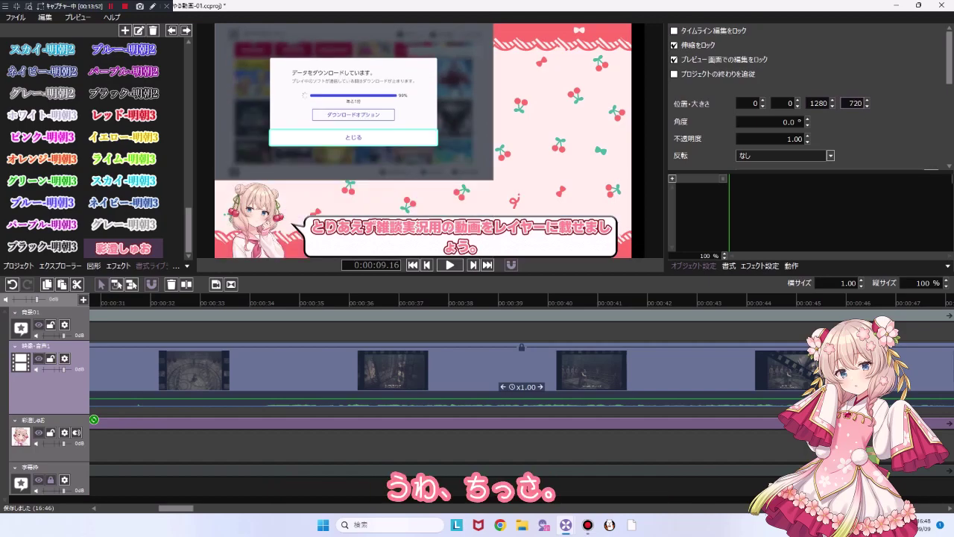
Unlock editing in the preview and move the video to the upper centre of the frame, at about X 336, Y 10.
{"action": "left_click", "coordinate": [674, 60]}
{"action": "left_click_drag", "start_coordinate": [373, 105], "coordinate": [449, 135]}
{"action": "mouse_move", "coordinate": [429, 35]}
{"action": "left_mouse_down"}
{"action": "mouse_move", "coordinate": [423, 4]}
{"action": "mouse_move", "coordinate": [426, 36]}
{"action": "mouse_move", "coordinate": [444, 43]}
{"action": "mouse_move", "coordinate": [438, 33]}
{"action": "left_mouse_up"}
{"action": "left_click_drag", "start_coordinate": [437, 111], "coordinate": [415, 103]}
{"action": "mouse_move", "coordinate": [416, 26]}
{"action": "left_mouse_down"}
{"action": "mouse_move", "coordinate": [410, 42]}
{"action": "mouse_move", "coordinate": [430, 37]}
{"action": "left_mouse_up"}
{"action": "mouse_move", "coordinate": [425, 121]}
{"action": "left_mouse_down"}
{"action": "mouse_move", "coordinate": [423, 102]}
{"action": "mouse_move", "coordinate": [424, 114]}
{"action": "left_mouse_up"}
{"action": "left_click_drag", "start_coordinate": [421, 30], "coordinate": [422, 10]}
{"action": "mouse_move", "coordinate": [423, 104]}
{"action": "left_mouse_down"}
{"action": "mouse_move", "coordinate": [456, 104]}
{"action": "mouse_move", "coordinate": [418, 103]}
{"action": "mouse_move", "coordinate": [438, 103]}
{"action": "mouse_move", "coordinate": [431, 101]}
{"action": "left_mouse_up"}
{"action": "left_click_drag", "start_coordinate": [453, 10], "coordinate": [450, 13]}
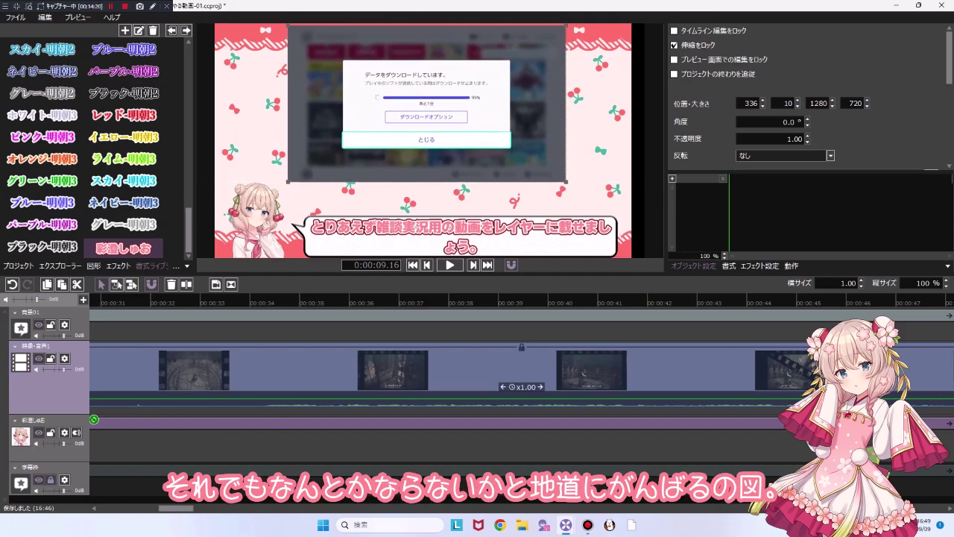
Set the video's position to X 0, Y 0.
{"action": "left_click", "coordinate": [749, 103]}
{"action": "type", "text": "0"}
{"action": "key", "text": "Return"}
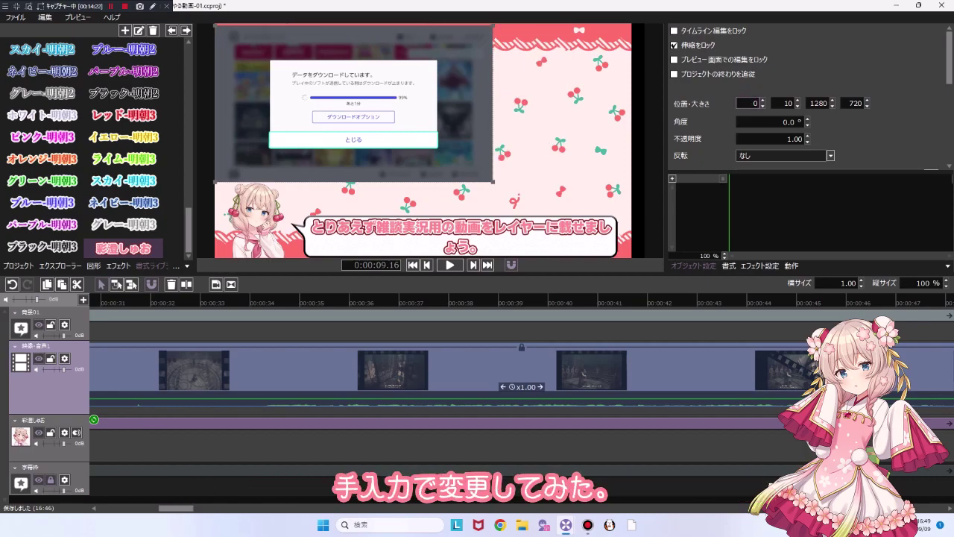
{"action": "key", "text": "Tab"}
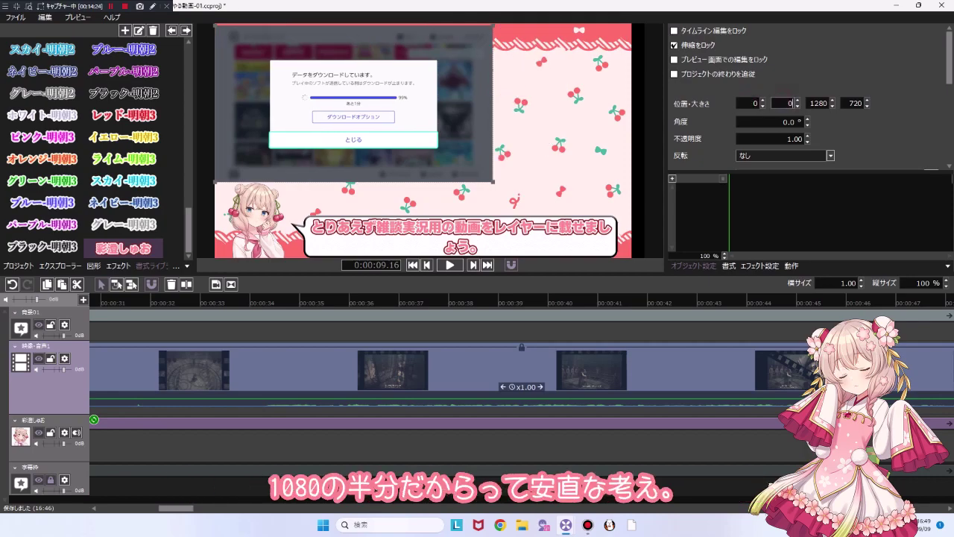
{"action": "type", "text": "0"}
Try to centre the video horizontally by entering X positions of 980 and 50.
{"action": "left_click", "coordinate": [749, 103]}
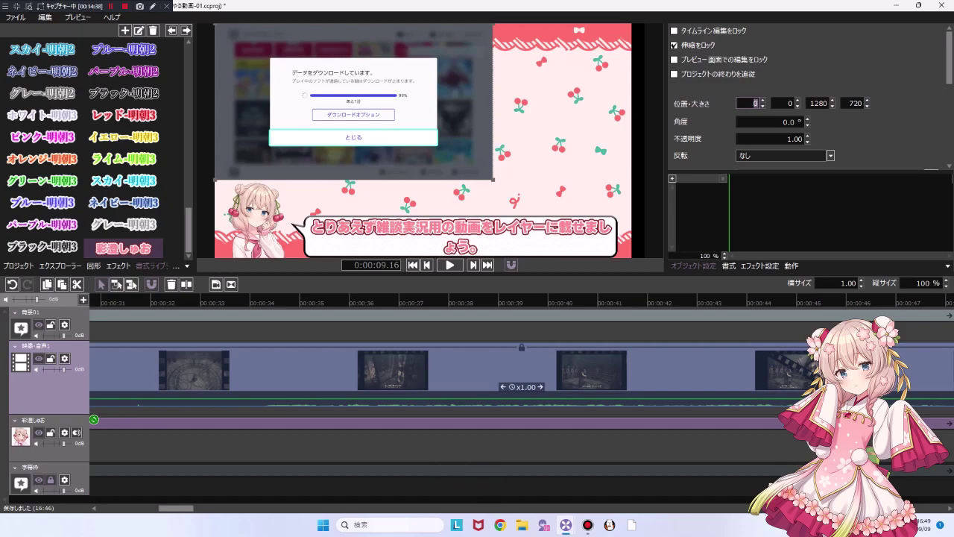
{"action": "type", "text": "9"}
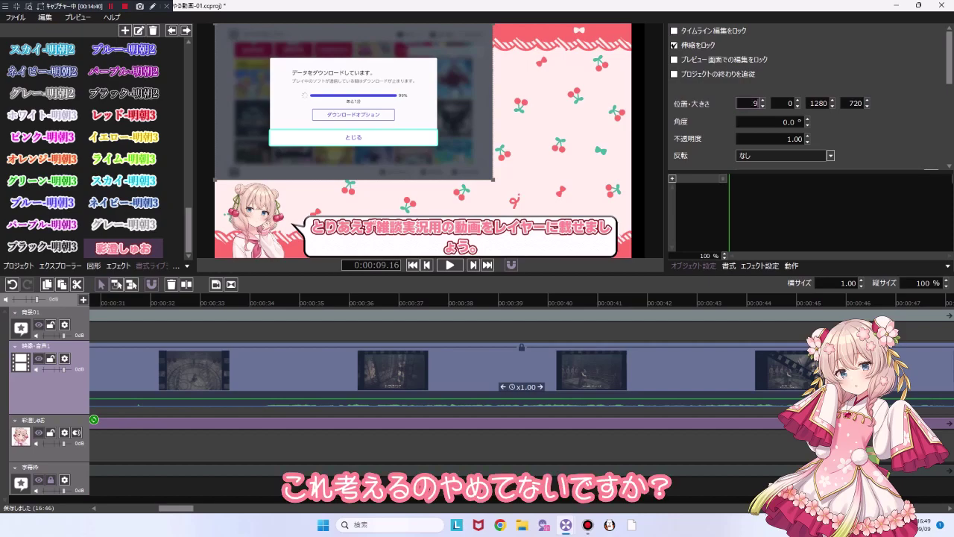
{"action": "type", "text": "80"}
{"action": "key", "text": "Return"}
{"action": "left_click_drag", "start_coordinate": [758, 104], "coordinate": [743, 103]}
{"action": "type", "text": "50"}
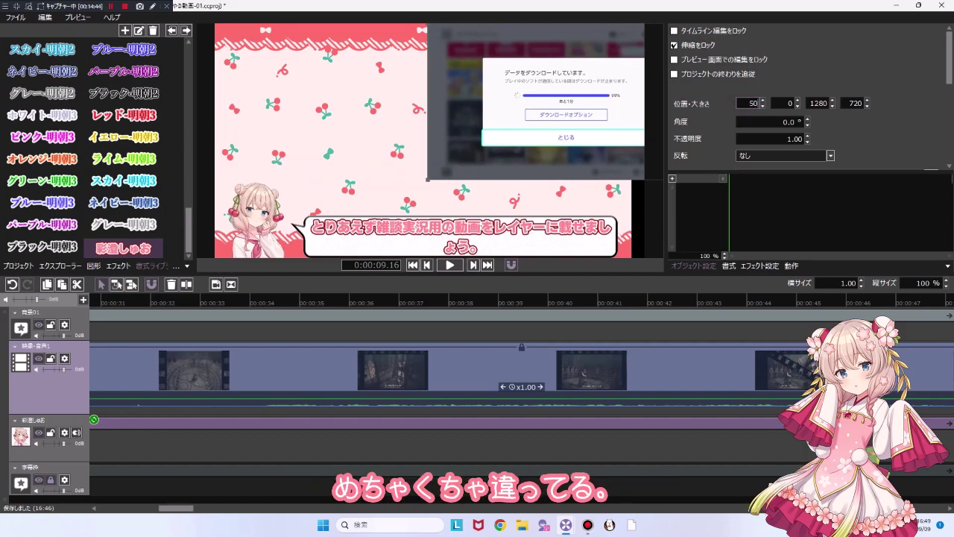
{"action": "key", "text": "Return"}
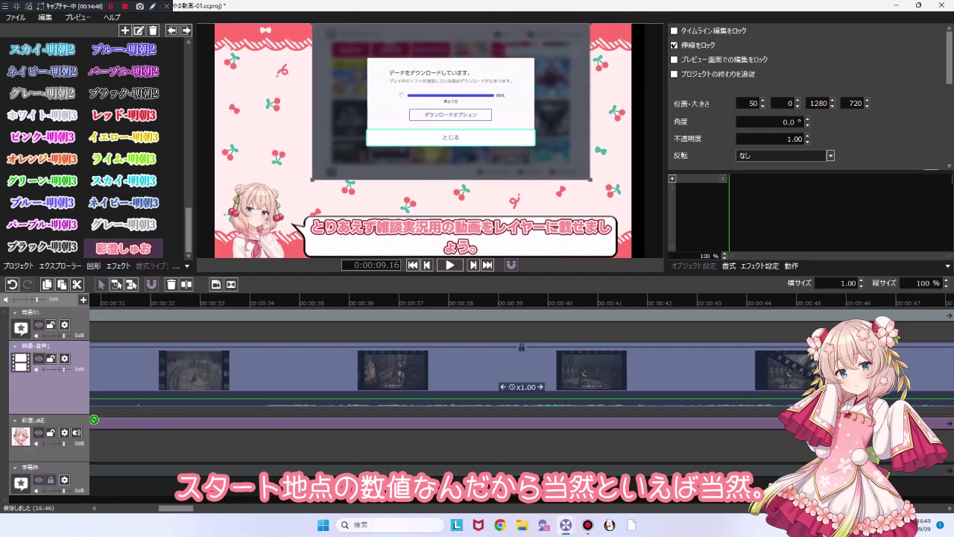
Move the video slightly in the preview to about Y 10 and set its horizontal position to 990.
{"action": "left_click_drag", "start_coordinate": [451, 102], "coordinate": [445, 103]}
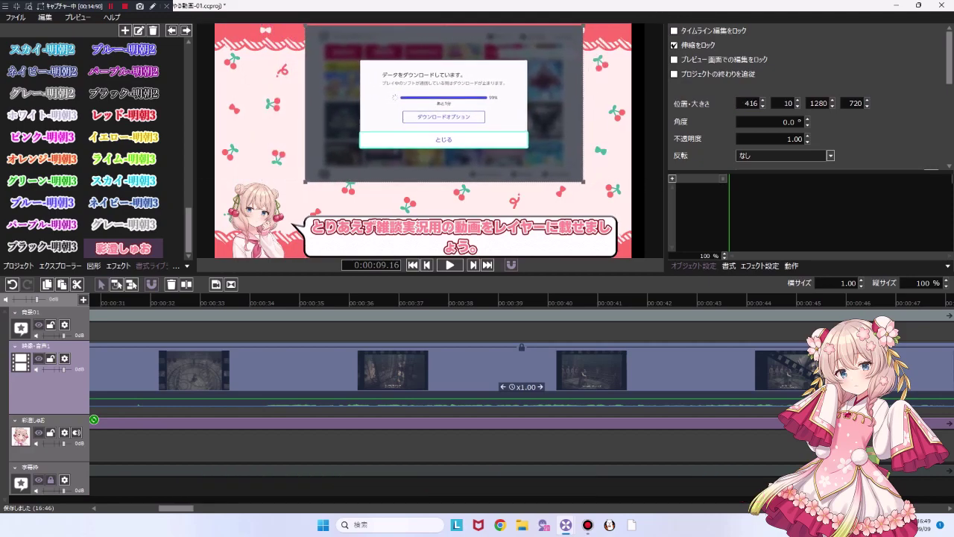
{"action": "left_click_drag", "start_coordinate": [758, 103], "coordinate": [750, 104]}
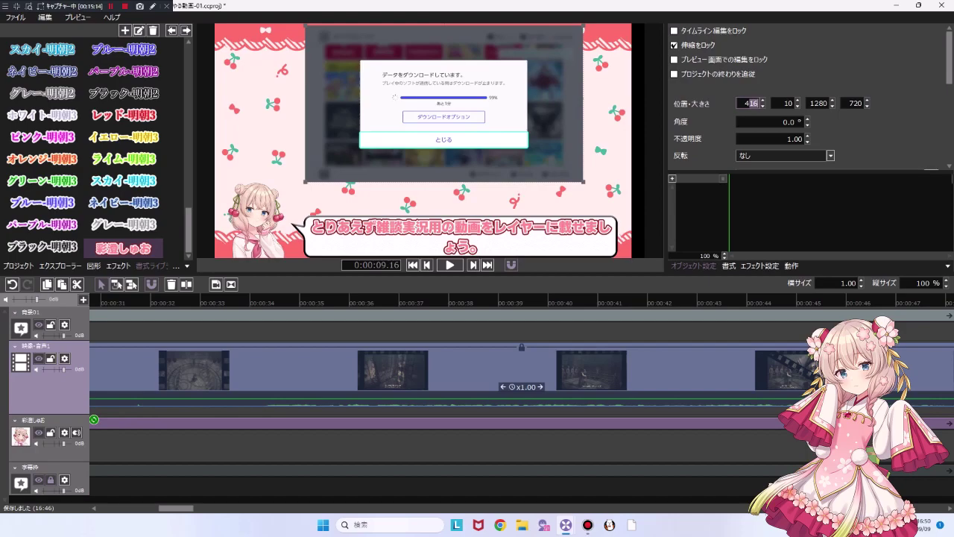
{"action": "type", "text": "990"}
{"action": "key", "text": "Return"}
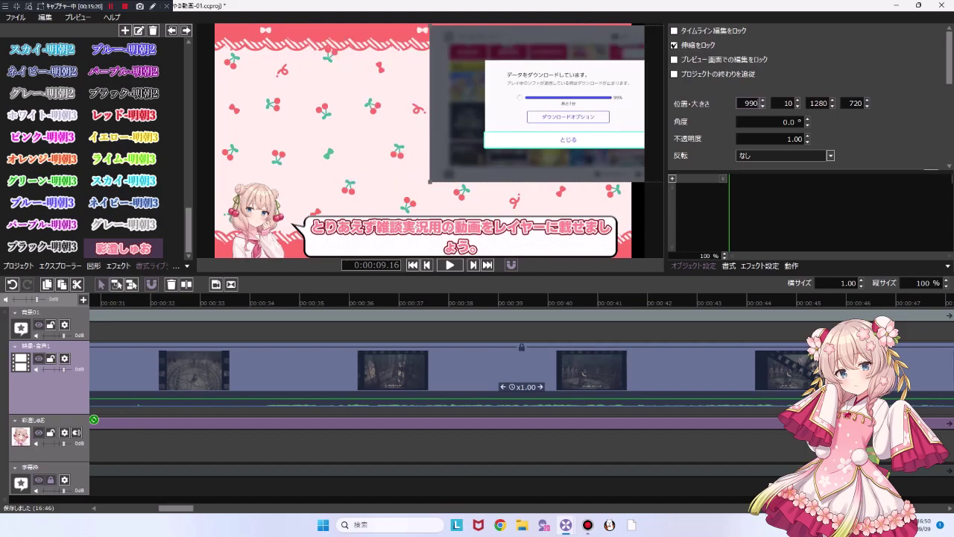
Set the gameplay video's X position to 495 and move it in the preview to about X 337, Y 10.
{"action": "double_click", "coordinate": [750, 103]}
{"action": "type", "text": "495"}
{"action": "key", "text": "Return"}
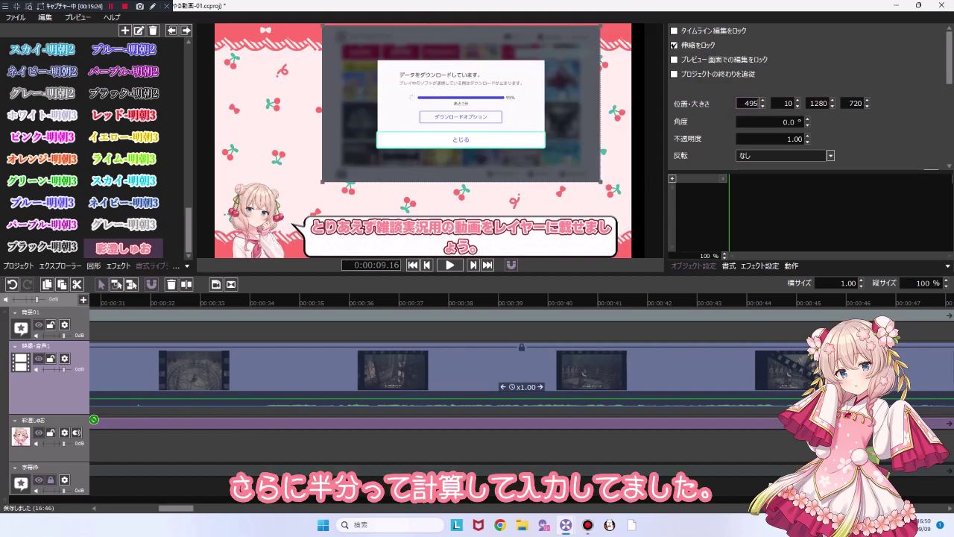
{"action": "left_click_drag", "start_coordinate": [461, 103], "coordinate": [427, 103]}
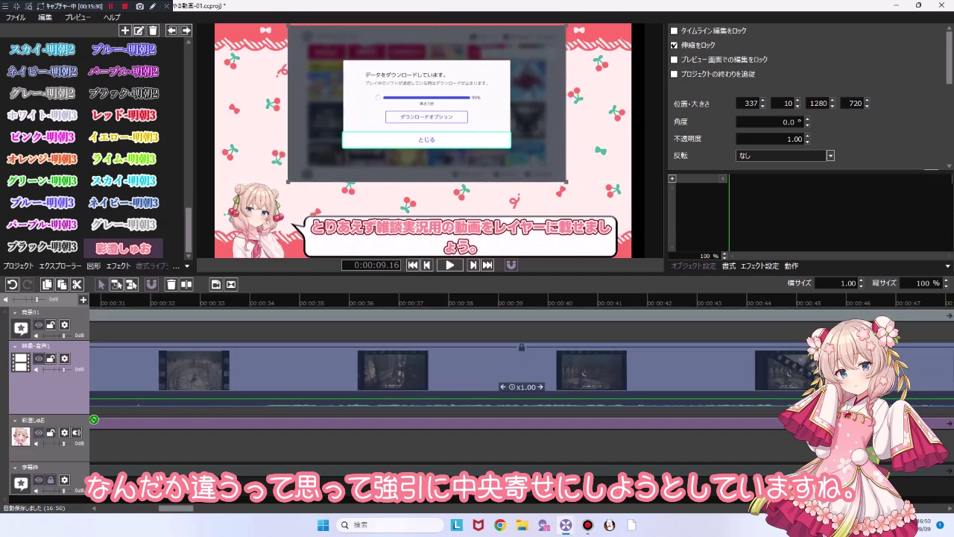
Hide the character and subtitle-frame layers and try moving the gameplay video down toward the middle of the frame.
{"action": "left_click", "coordinate": [39, 432]}
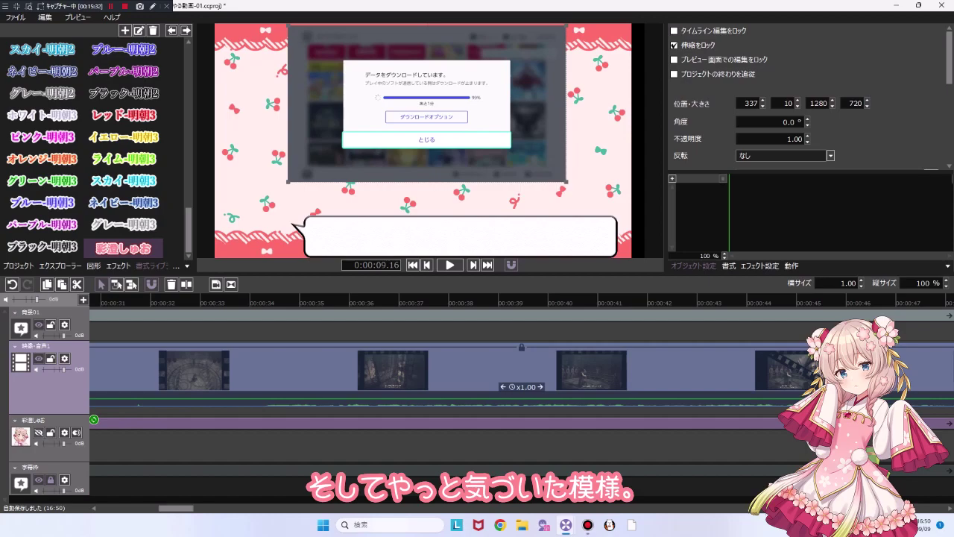
{"action": "left_click", "coordinate": [38, 479]}
{"action": "left_click_drag", "start_coordinate": [434, 111], "coordinate": [480, 148]}
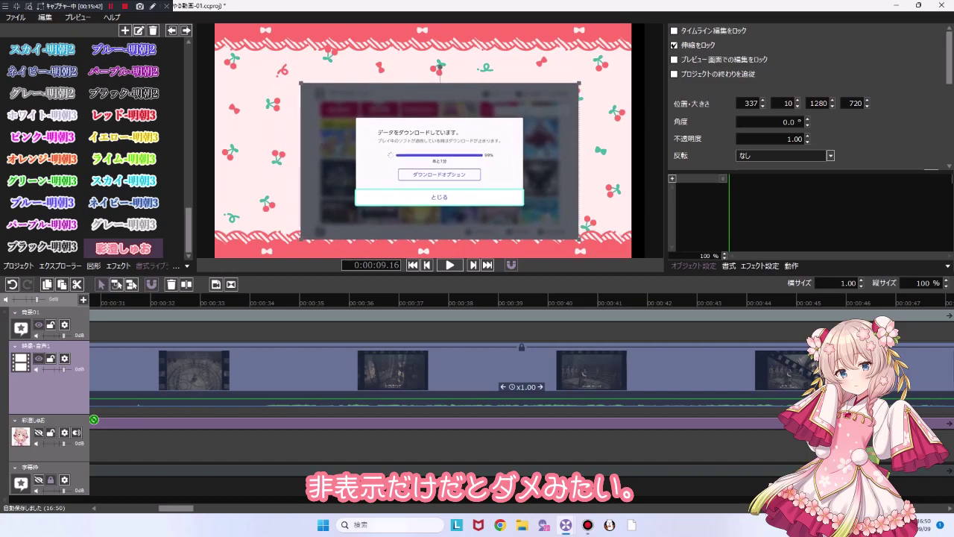
Delete the character layer from the timeline.
{"action": "left_click", "coordinate": [120, 450]}
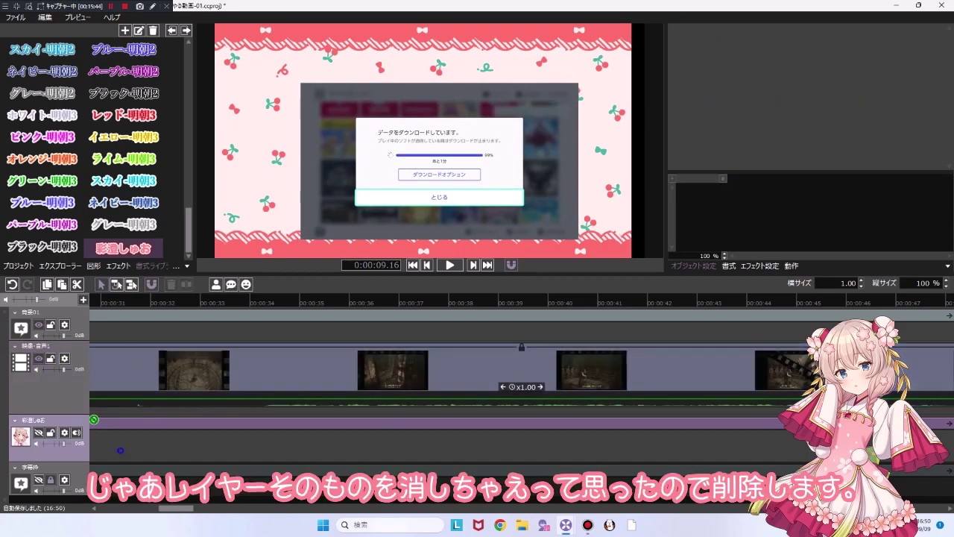
{"action": "right_click", "coordinate": [120, 451]}
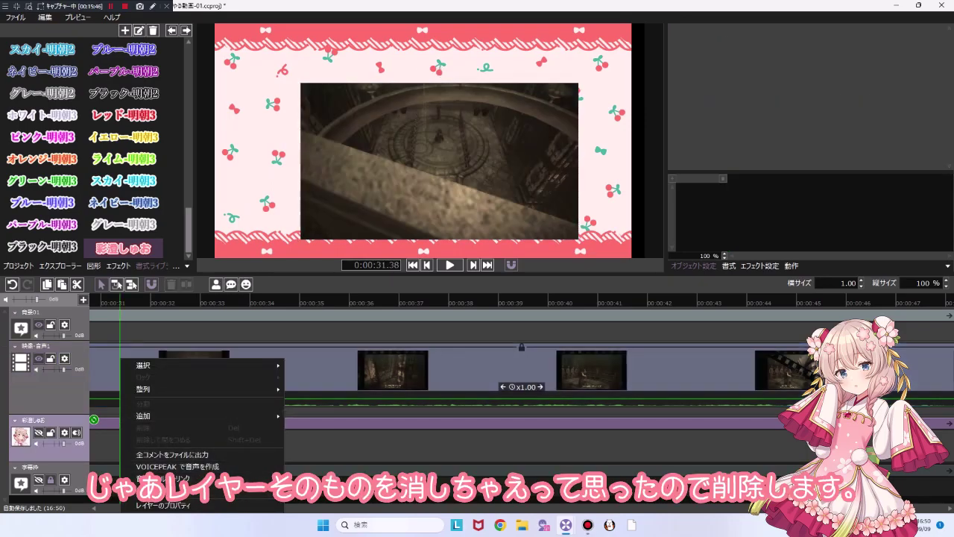
{"action": "right_click", "coordinate": [71, 442]}
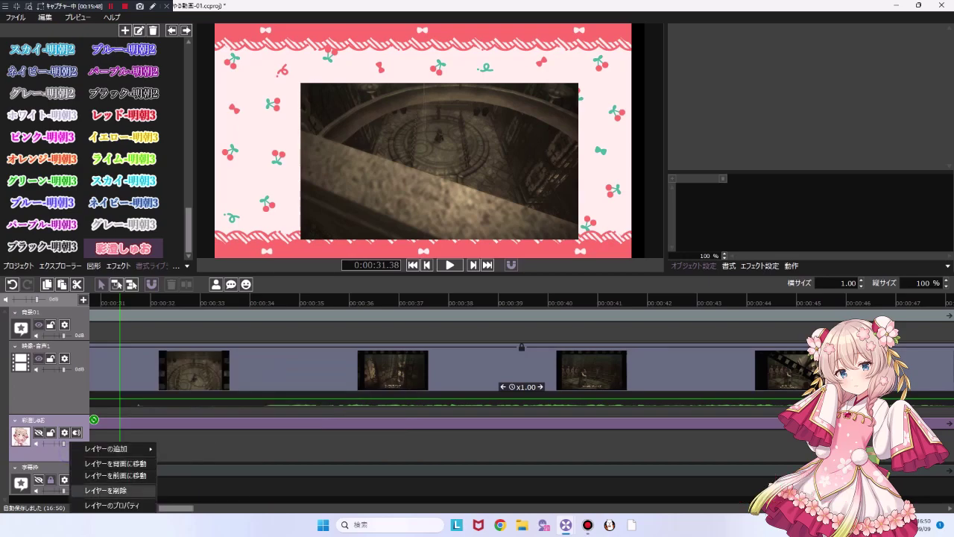
{"action": "left_click", "coordinate": [89, 490]}
Unlock the subtitle-frame layer (字幕枠) and delete it.
{"action": "right_click", "coordinate": [74, 422]}
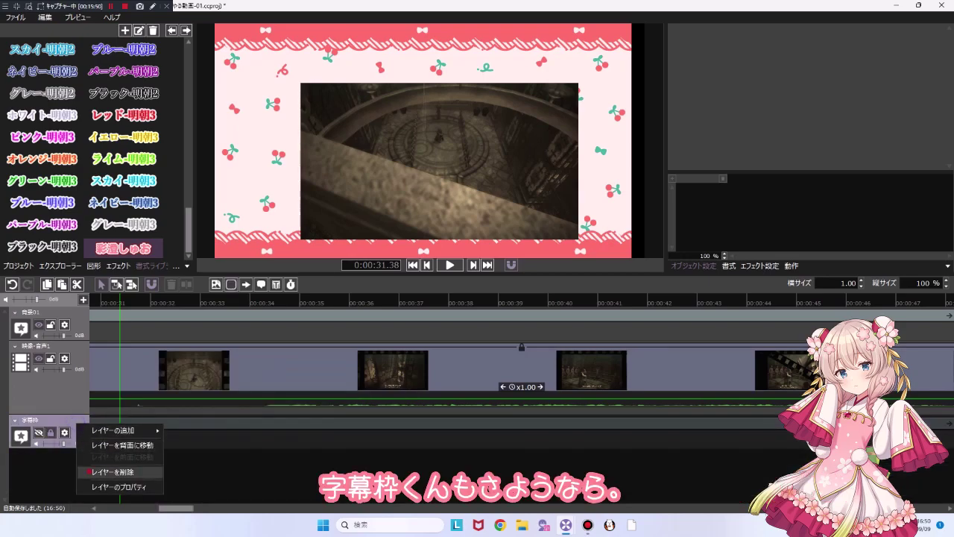
{"action": "left_click", "coordinate": [97, 472]}
{"action": "left_click", "coordinate": [506, 298]}
{"action": "left_click", "coordinate": [50, 433]}
{"action": "right_click", "coordinate": [76, 425]}
{"action": "left_click", "coordinate": [112, 473]}
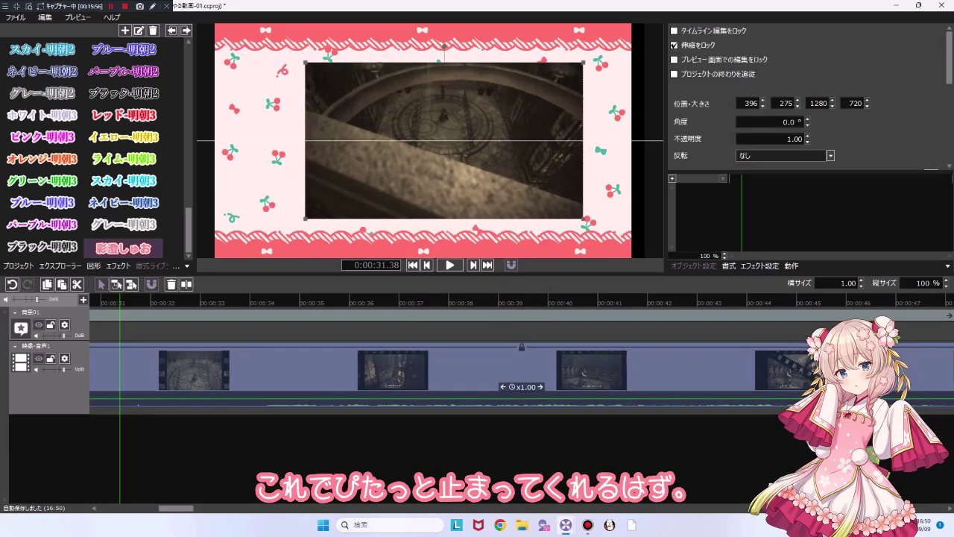
Snap the gameplay video to the frame's centre at X 350, Y 180, and undo back until the deleted layers are restored.
{"action": "left_click_drag", "start_coordinate": [439, 161], "coordinate": [430, 141]}
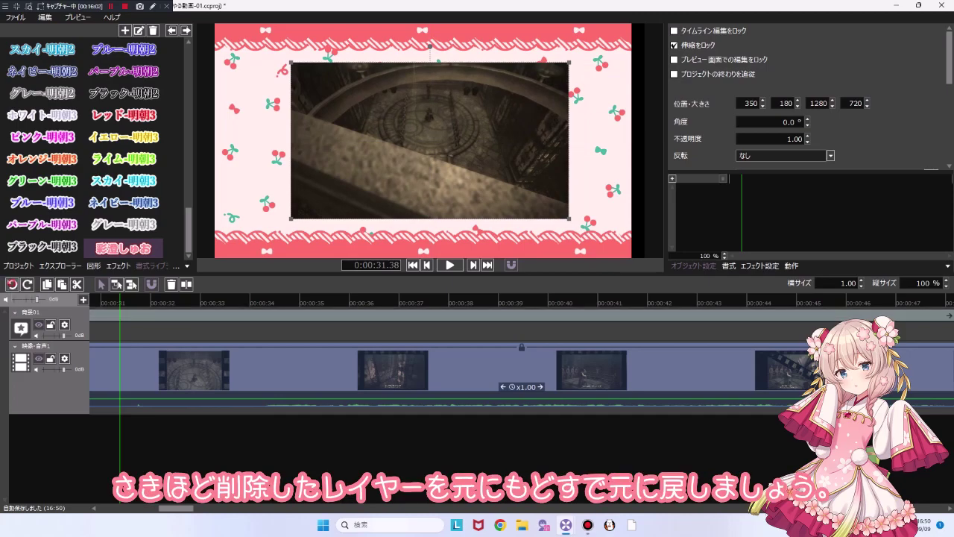
{"action": "left_click", "coordinate": [12, 284]}
{"action": "left_click", "coordinate": [12, 284]}
{"action": "left_click", "coordinate": [12, 284]}
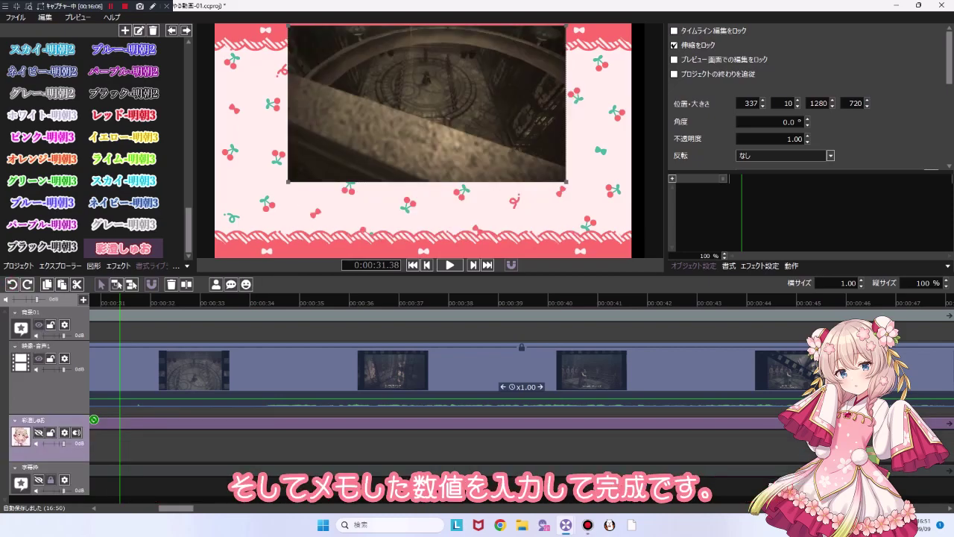
Set the gameplay video's X position to 350.
{"action": "left_click", "coordinate": [756, 103]}
{"action": "double_click", "coordinate": [753, 104]}
{"action": "type", "text": "350"}
{"action": "key", "text": "Return"}
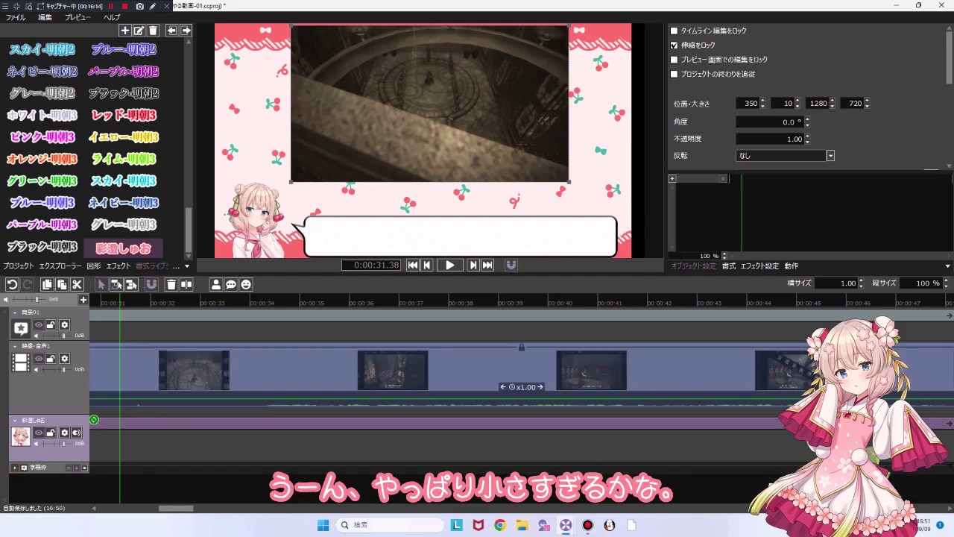
Try a Y position of 50 for the gameplay video and change it to 80.
{"action": "double_click", "coordinate": [787, 104]}
{"action": "type", "text": "50"}
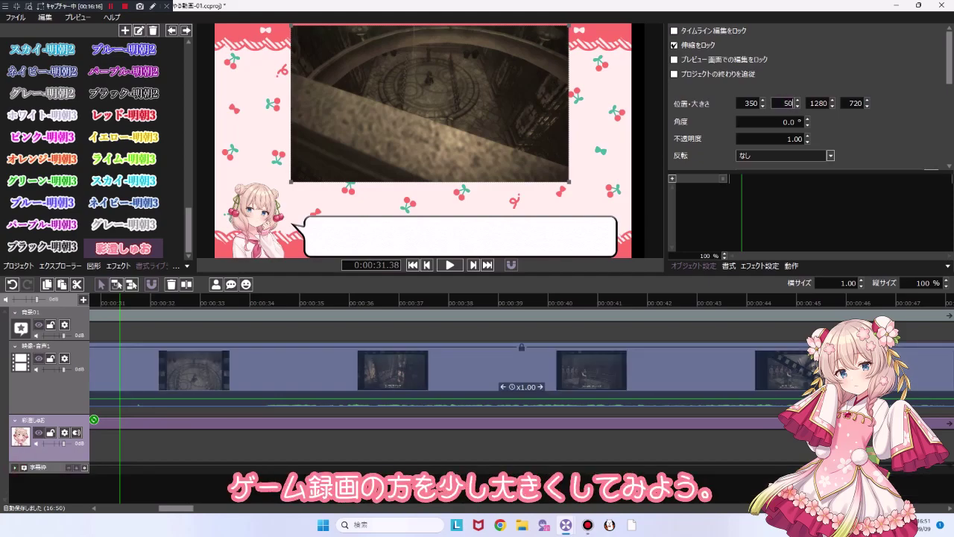
{"action": "key", "text": "Return"}
{"action": "double_click", "coordinate": [782, 102]}
{"action": "type", "text": "80"}
{"action": "key", "text": "Return"}
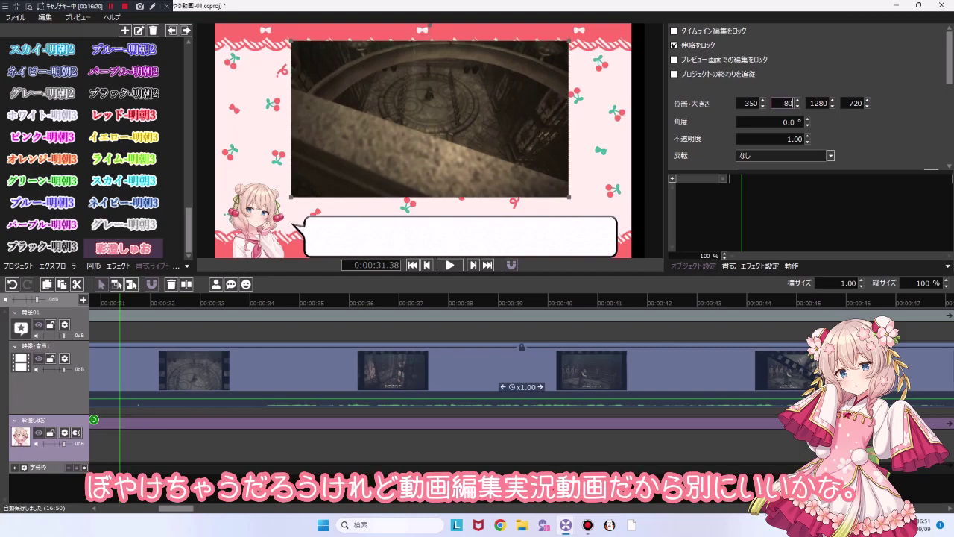
Scrub the timeline to about 1:02.90 to check how the gameplay video looks in the layout at its current size.
{"action": "left_click", "coordinate": [551, 424]}
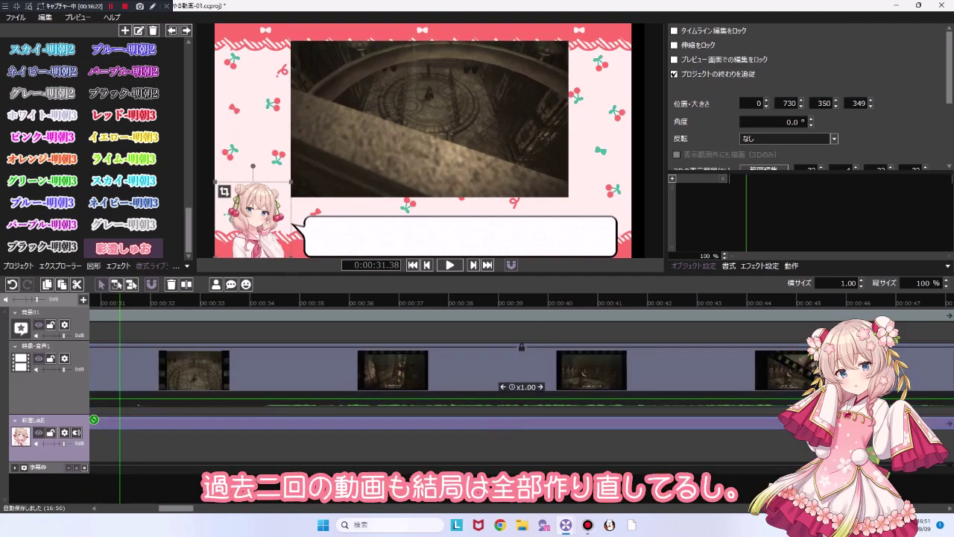
{"action": "left_click_drag", "start_coordinate": [120, 301], "coordinate": [443, 302]}
{"action": "scroll", "coordinate": [447, 369], "scroll_direction": "down", "scroll_amount": 10}
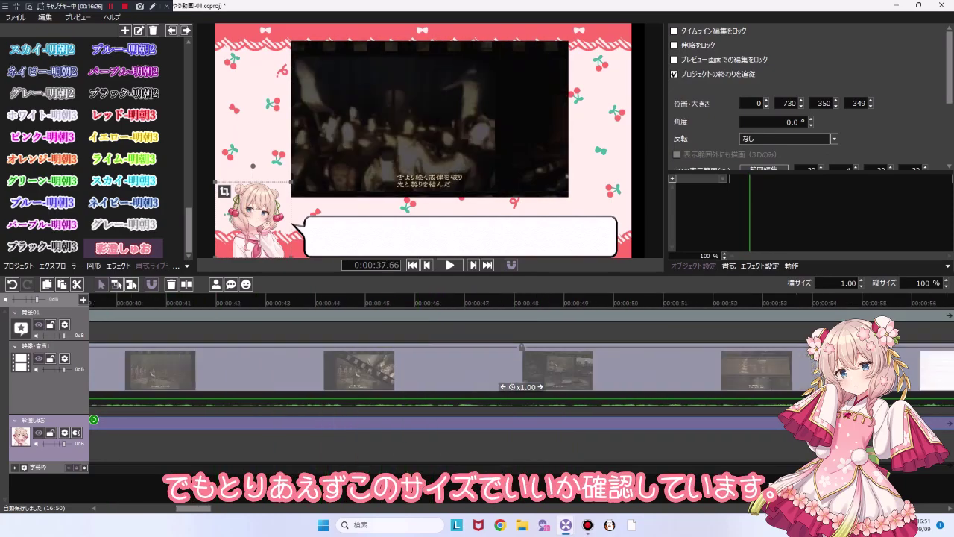
{"action": "left_click_drag", "start_coordinate": [531, 301], "coordinate": [500, 300]}
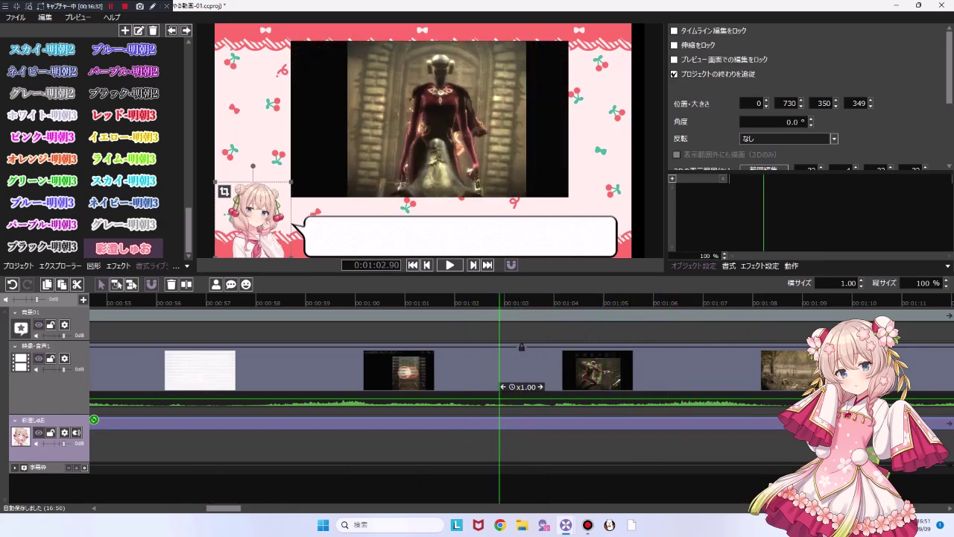
Switch to Chrome, open the aspect-ratio reference page, read the size table for a larger video size, and return to the project.
{"action": "left_click", "coordinate": [500, 525]}
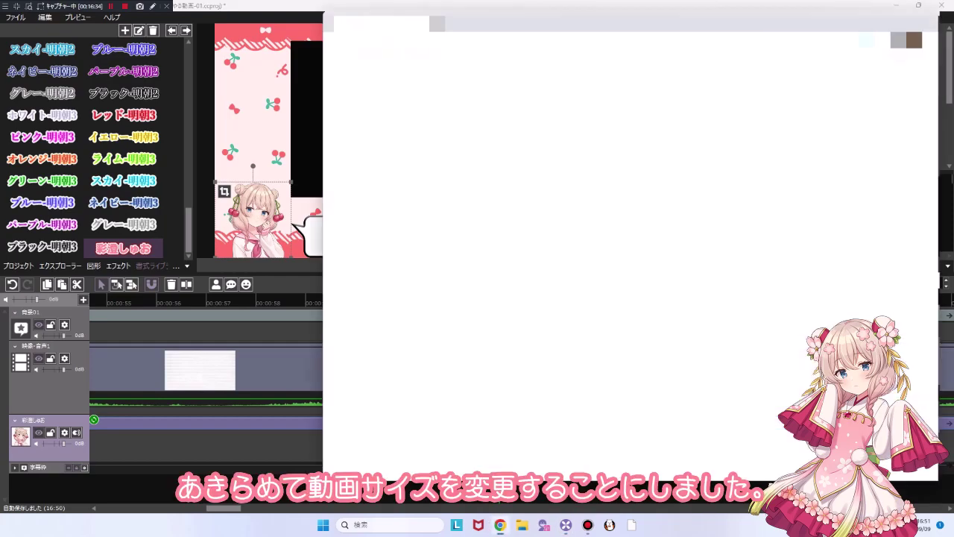
{"action": "left_click", "coordinate": [905, 56]}
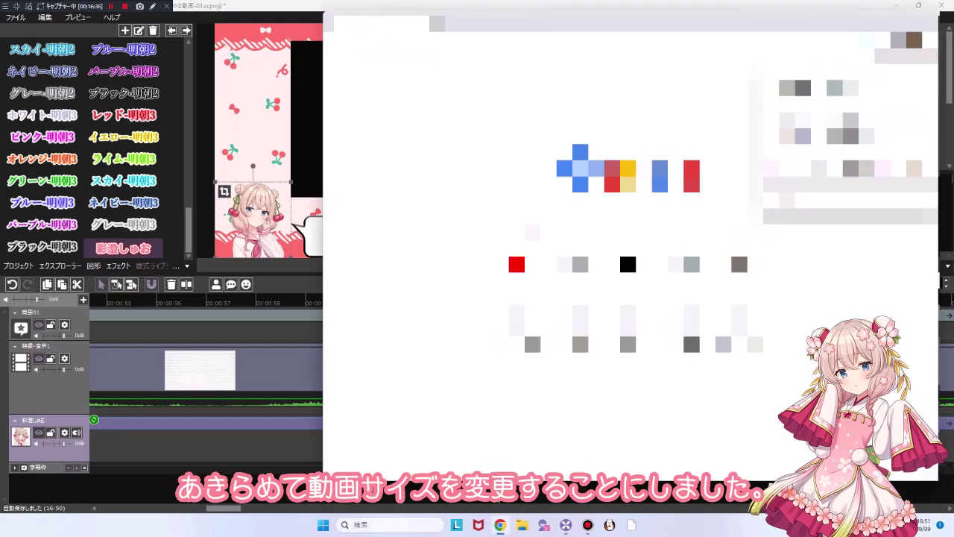
{"action": "left_click", "coordinate": [829, 178]}
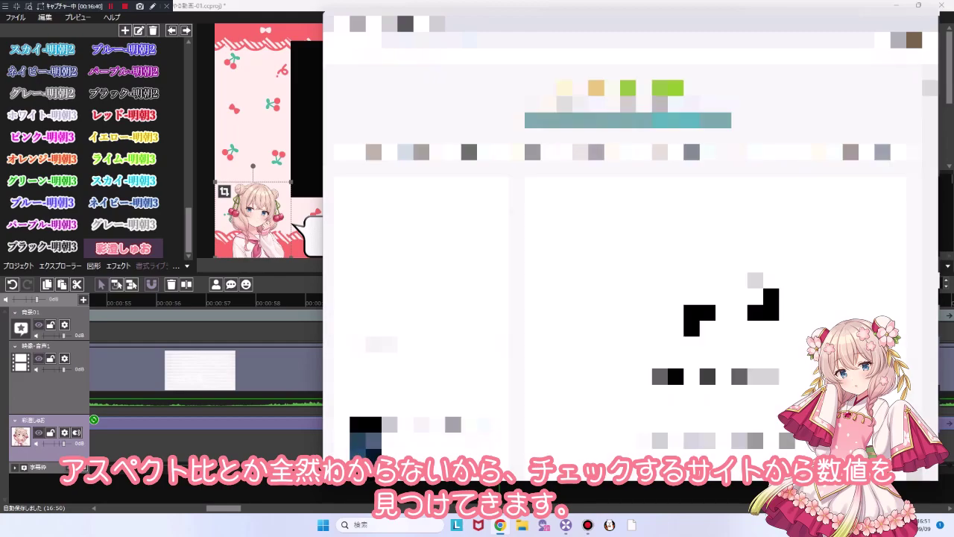
{"action": "scroll", "coordinate": [630, 283], "scroll_direction": "down", "scroll_amount": 5}
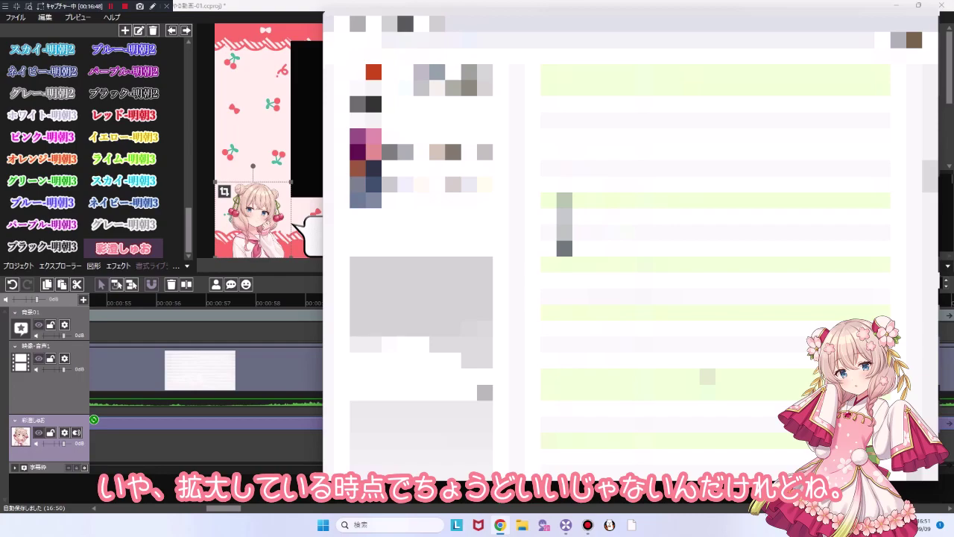
{"action": "left_click", "coordinate": [287, 9]}
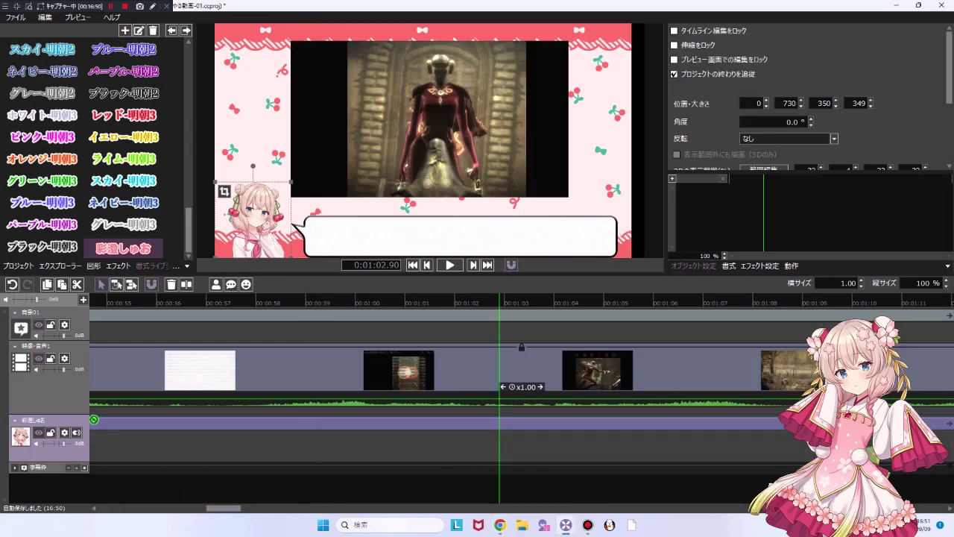
Try to resize the selected character item to 1664 × 936 and undo the height change.
{"action": "key", "text": "Tab"}
{"action": "key", "text": "Tab"}
{"action": "type", "text": "199"}
{"action": "type", "text": "64"}
{"action": "key", "text": "Tab"}
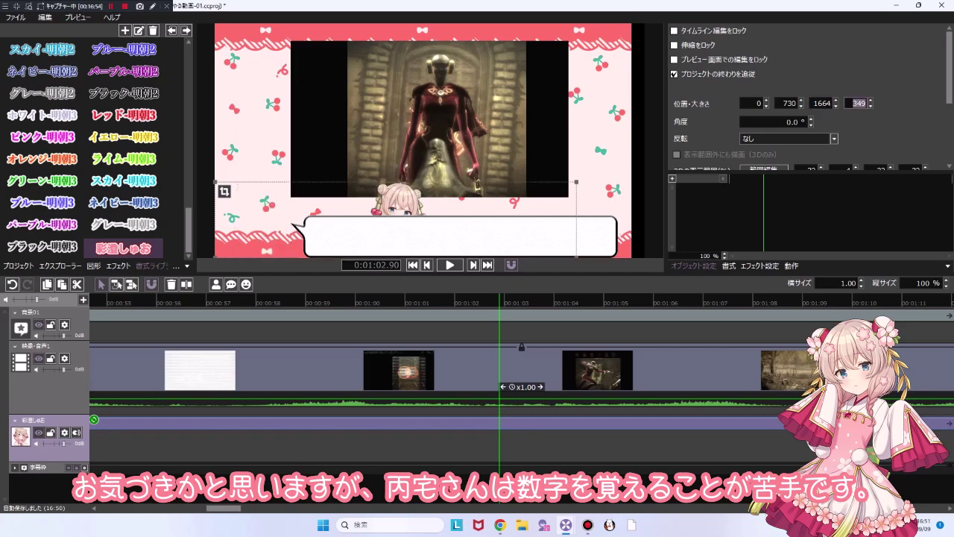
{"action": "type", "text": "936"}
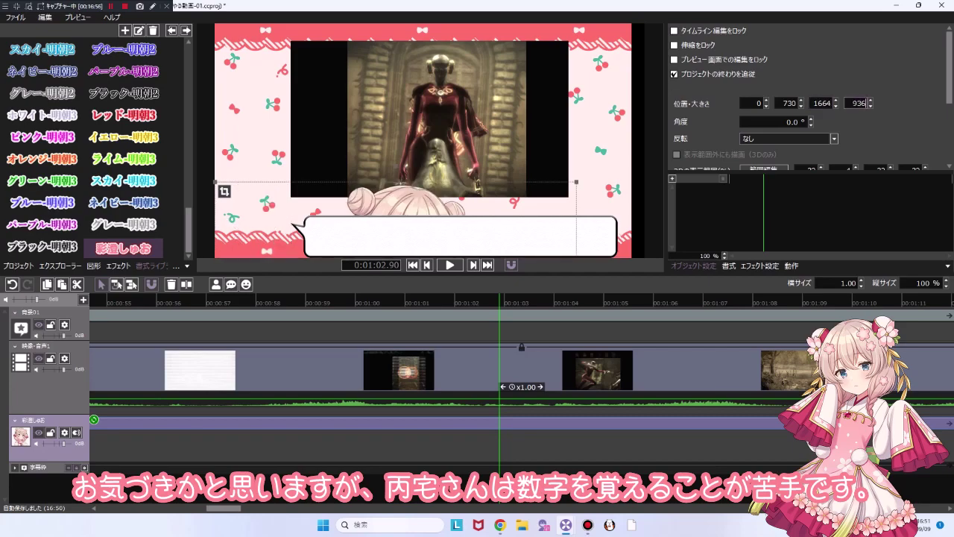
{"action": "key", "text": "ctrl+z"}
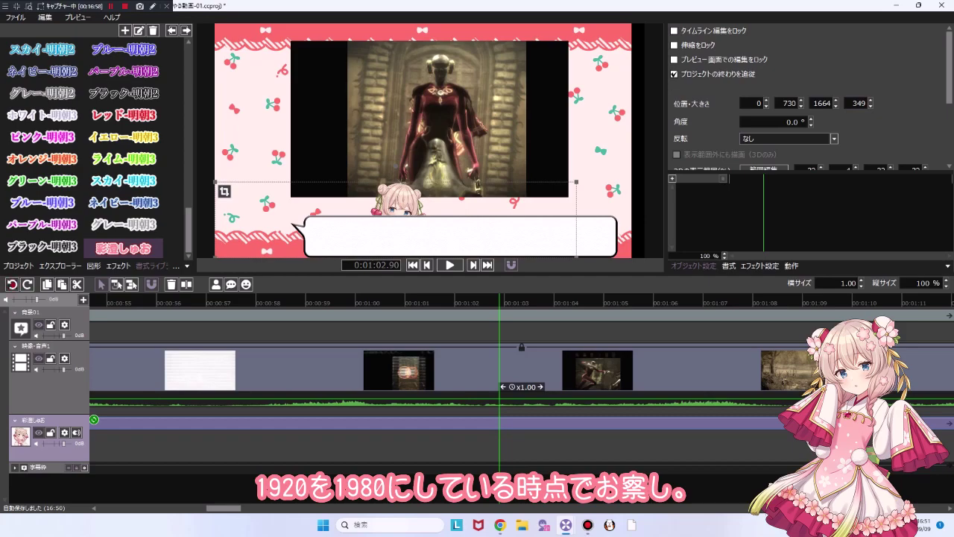
Resize the gameplay video to 1664 × 936, place it at X 158, Y 0, and check the frame at about 1:03.06.
{"action": "left_click", "coordinate": [293, 366]}
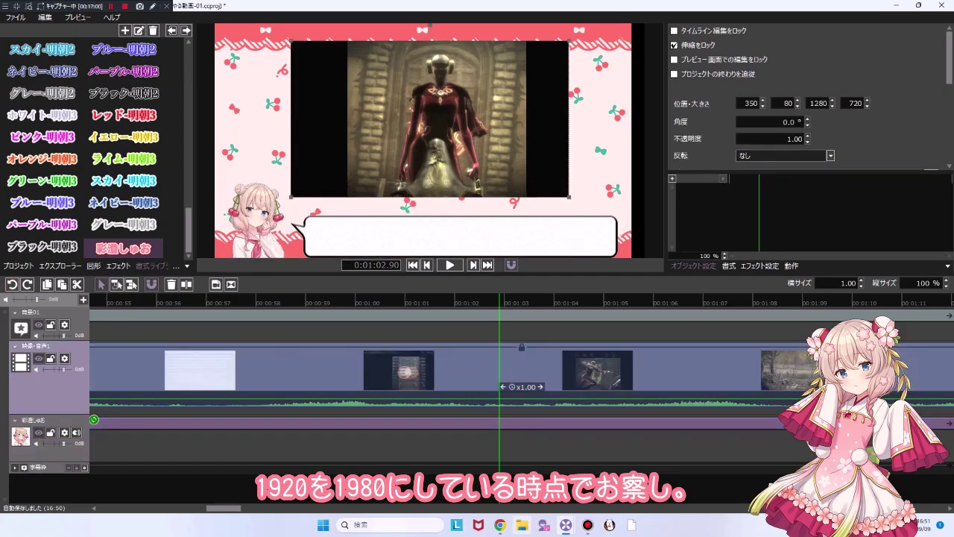
{"action": "left_click", "coordinate": [500, 525]}
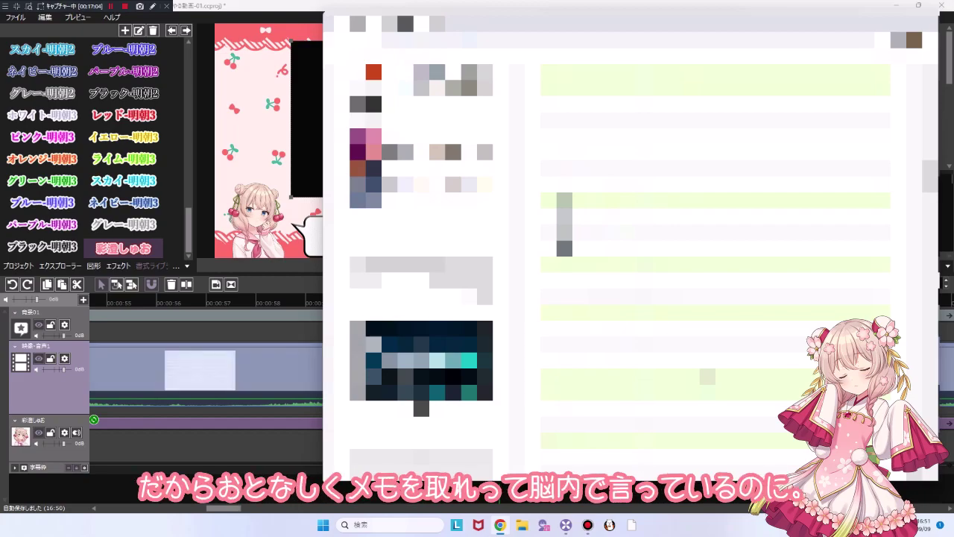
{"action": "left_click", "coordinate": [291, 365]}
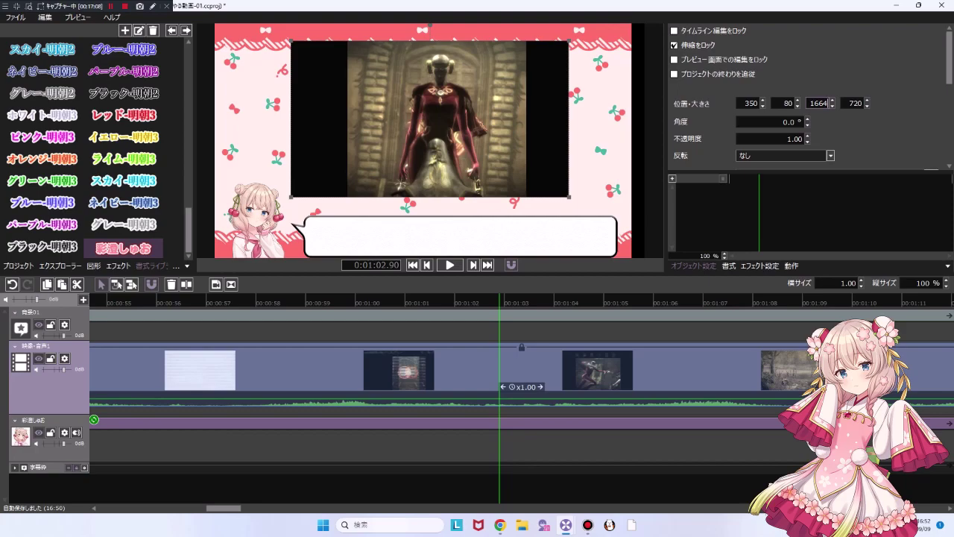
{"action": "key", "text": "Return"}
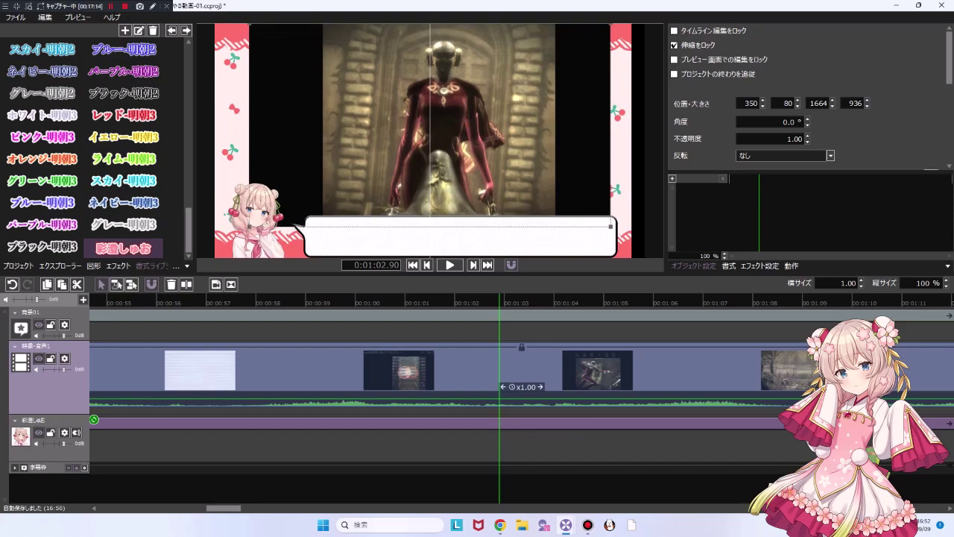
{"action": "mouse_move", "coordinate": [500, 301]}
{"action": "left_mouse_down"}
{"action": "mouse_move", "coordinate": [330, 302]}
{"action": "mouse_move", "coordinate": [507, 301]}
{"action": "left_mouse_up"}
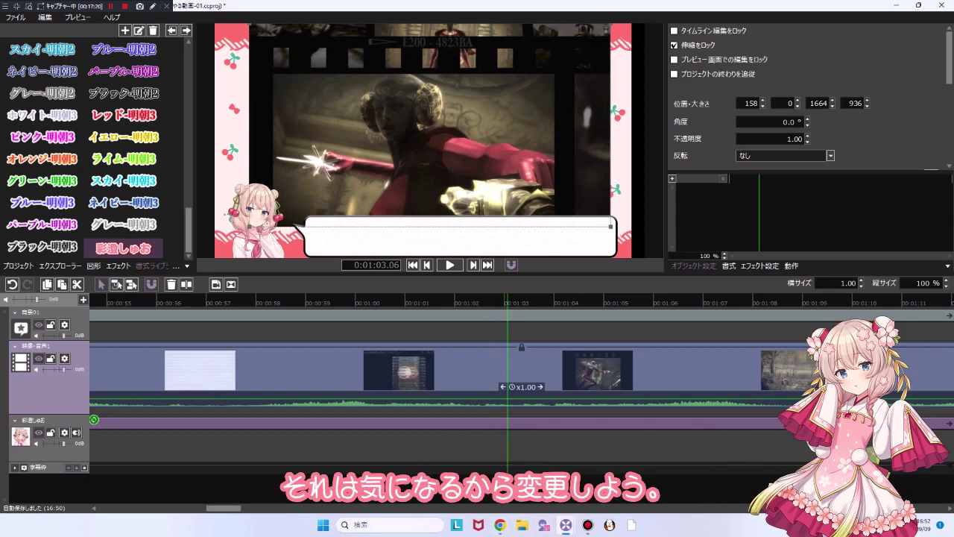
Switch to Chrome and copy a smaller video width from the aspect-ratio table.
{"action": "left_click", "coordinate": [501, 525]}
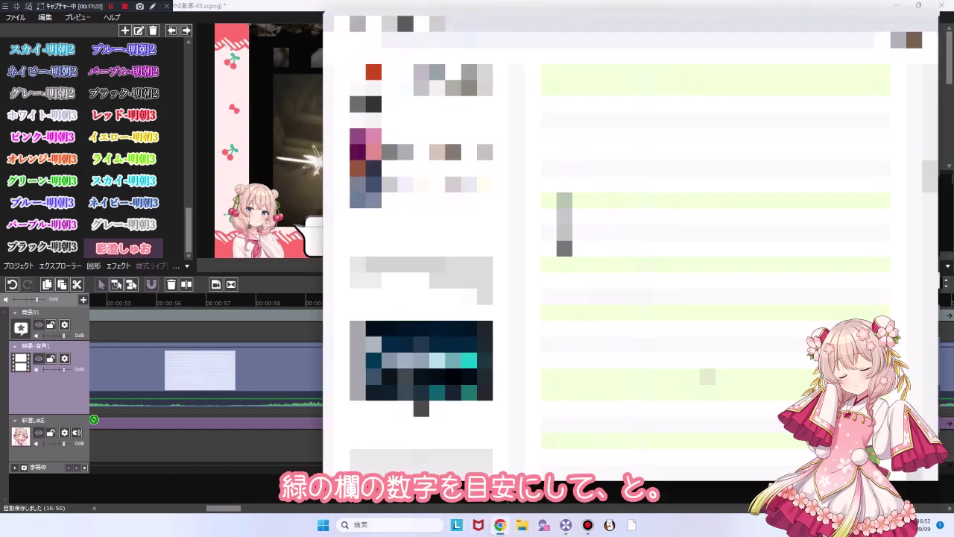
{"action": "double_click", "coordinate": [564, 201]}
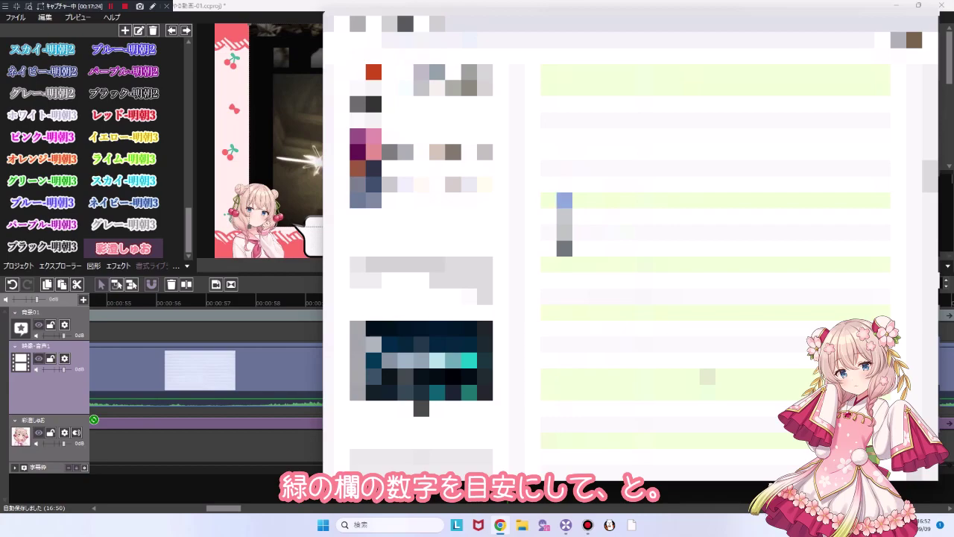
{"action": "right_click", "coordinate": [568, 203]}
{"action": "left_click", "coordinate": [596, 216]}
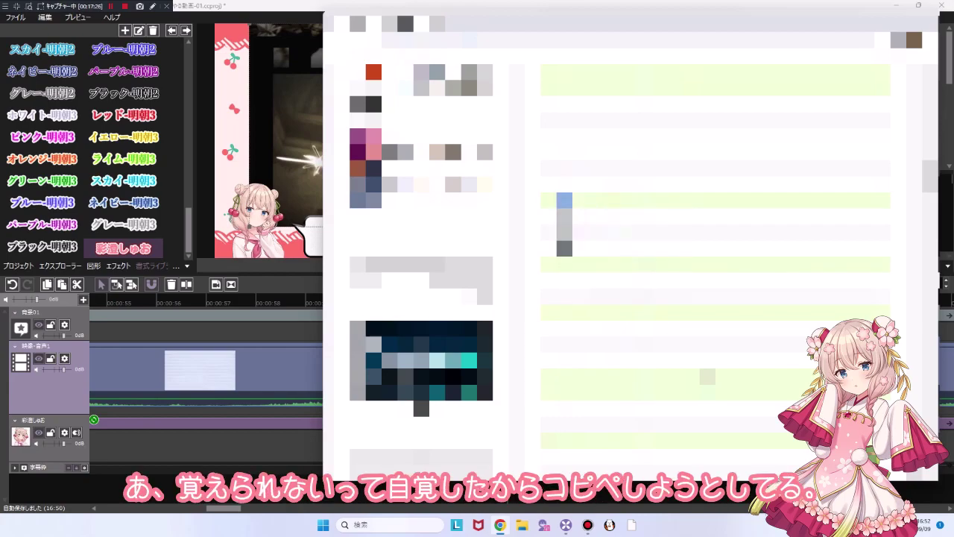
Return to the project and set the gameplay video's width to 1536 and its height to 836.
{"action": "key", "text": "alt+Tab"}
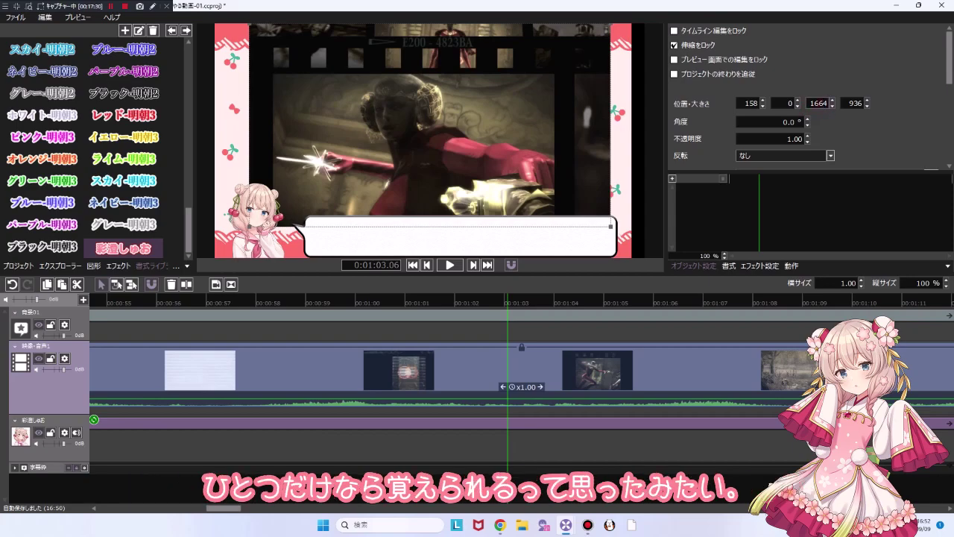
{"action": "key", "text": "Tab"}
{"action": "type", "text": "8"}
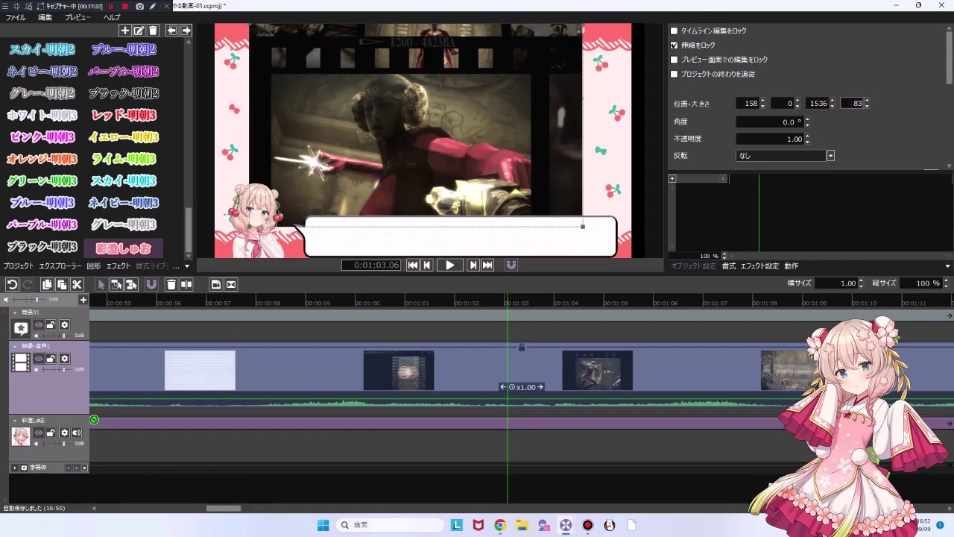
{"action": "type", "text": "36"}
{"action": "key", "text": "Return"}
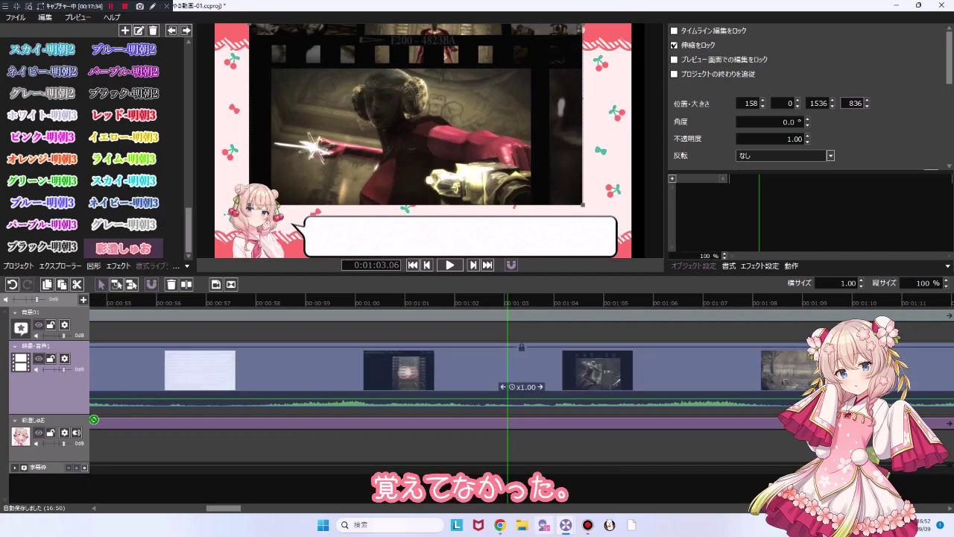
Recheck the browser's size table, set the gameplay video's height to 864, and place it at X 222, Y 20.
{"action": "key", "text": "alt+Tab"}
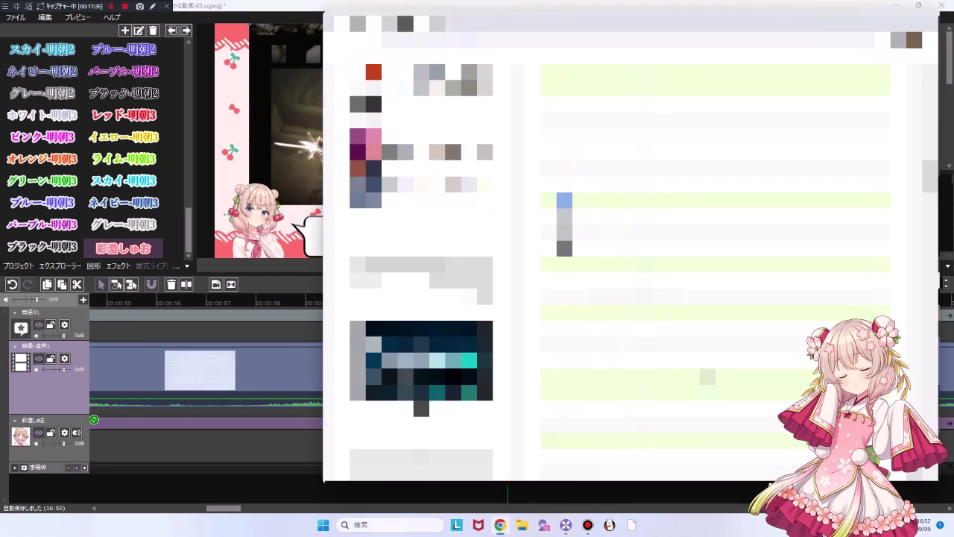
{"action": "key", "text": "alt+Tab"}
{"action": "type", "text": "8"}
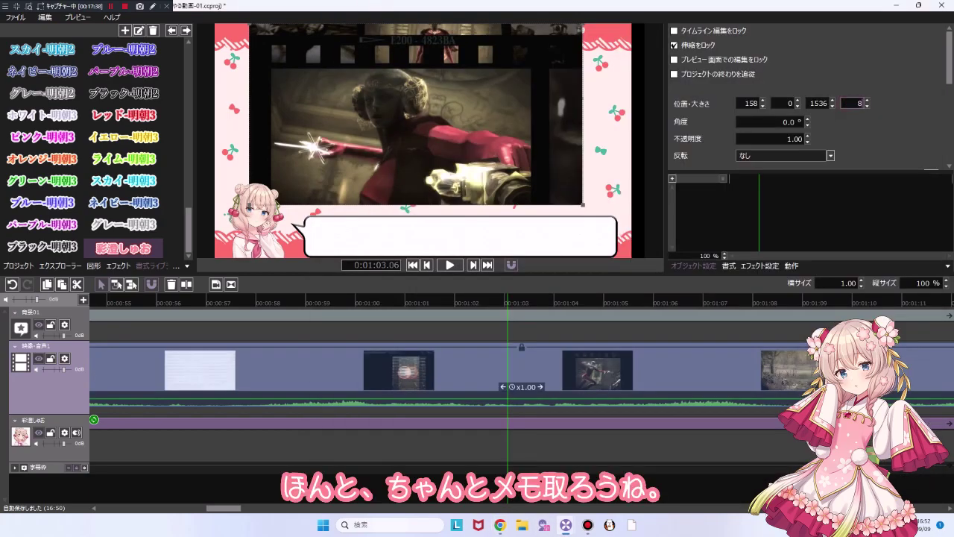
{"action": "type", "text": "64"}
{"action": "key", "text": "Return"}
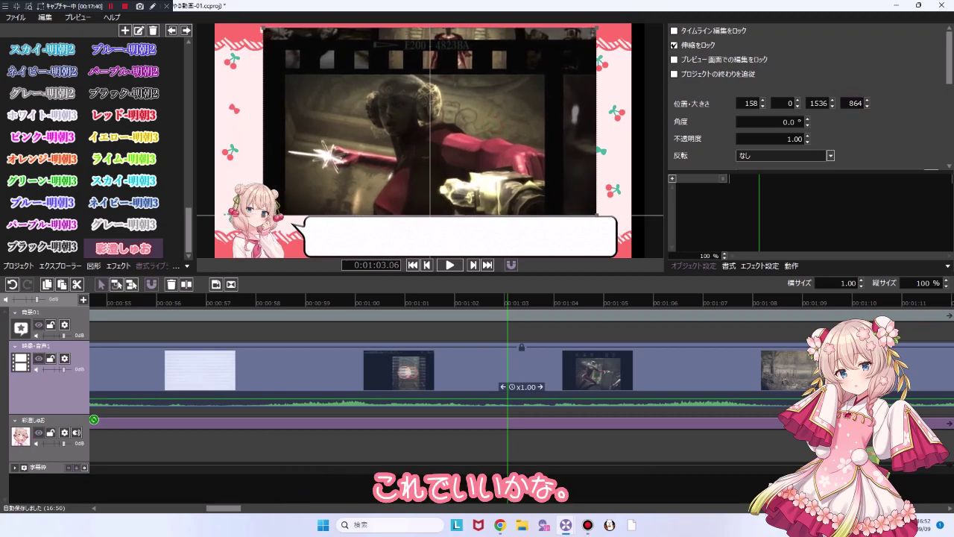
{"action": "left_click_drag", "start_coordinate": [430, 119], "coordinate": [430, 119]}
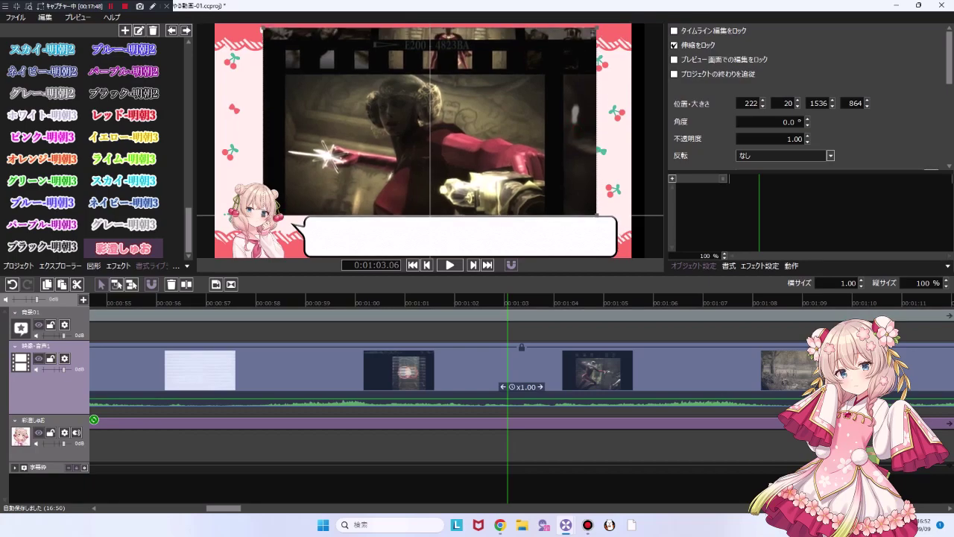
{"action": "left_click_drag", "start_coordinate": [430, 119], "coordinate": [430, 123]}
Check the gameplay video's framing at about 1:20.10 and 1:56.86, and close the browser window.
{"action": "left_click_drag", "start_coordinate": [416, 302], "coordinate": [768, 302]}
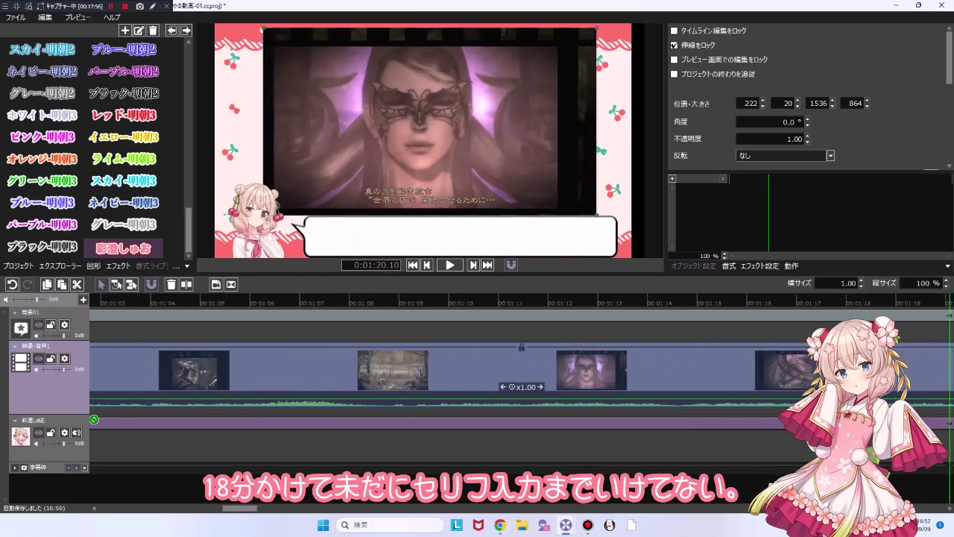
{"action": "scroll", "coordinate": [735, 315], "scroll_direction": "down", "scroll_amount": 6}
{"action": "left_click_drag", "start_coordinate": [745, 302], "coordinate": [712, 302]}
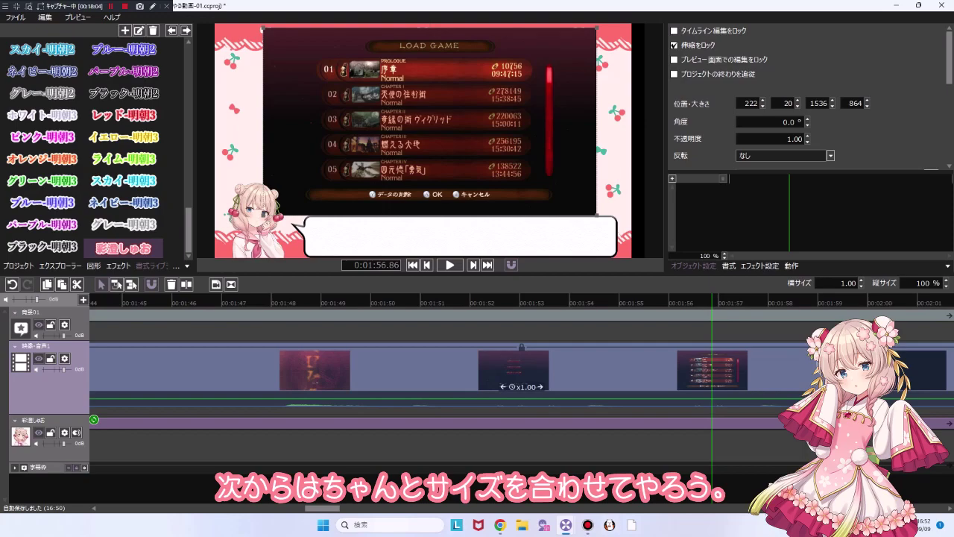
{"action": "left_click", "coordinate": [500, 524]}
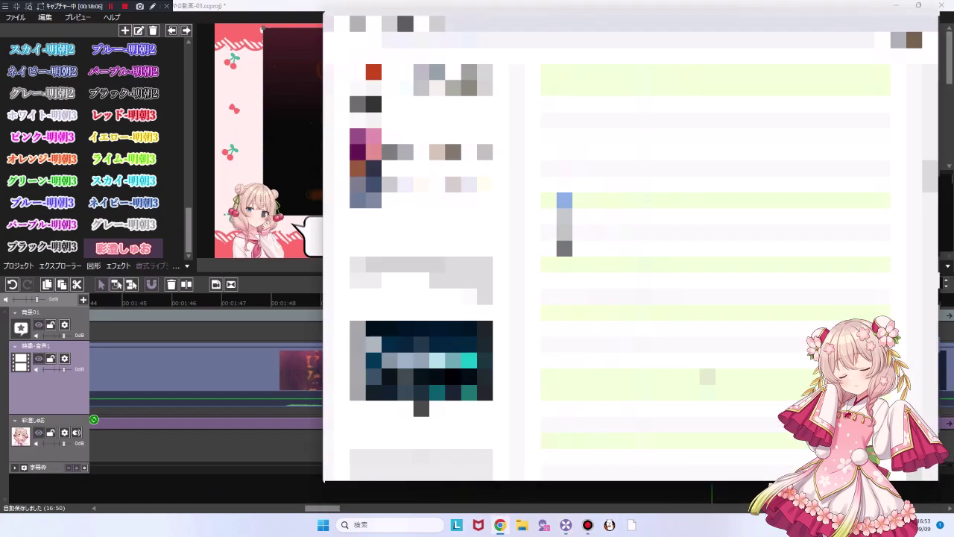
{"action": "left_click", "coordinate": [926, 21]}
Cut the gameplay video at 0:00:28.00, removing the part before it so that the remaining footage starts at 0:00:09.16.
{"action": "scroll", "coordinate": [522, 368], "scroll_direction": "up", "scroll_amount": 8}
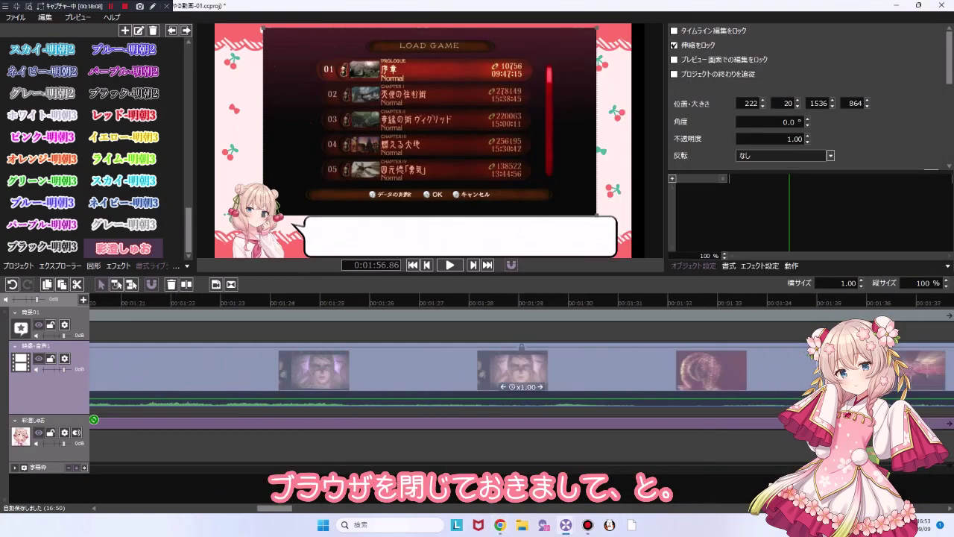
{"action": "scroll", "coordinate": [521, 368], "scroll_direction": "up", "scroll_amount": 20}
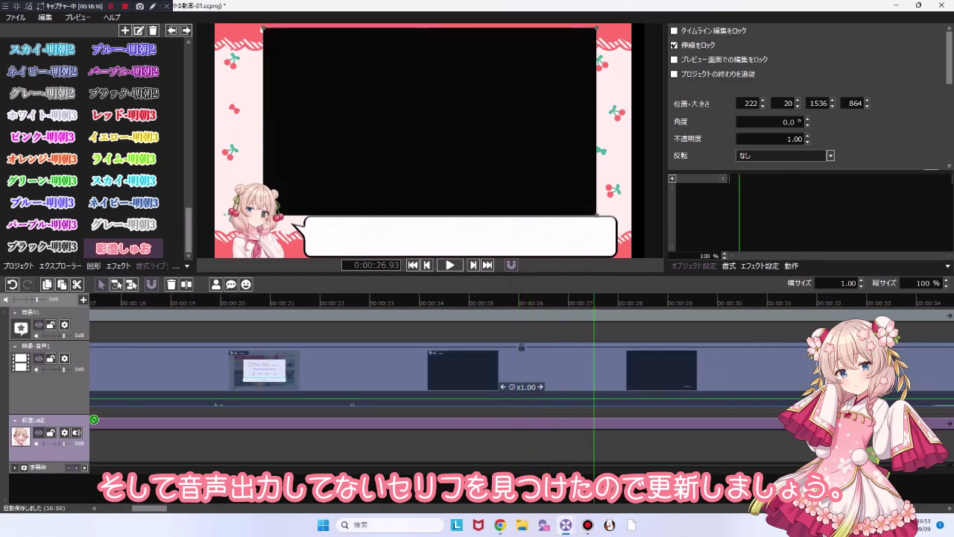
{"action": "left_click_drag", "start_coordinate": [788, 300], "coordinate": [619, 300]}
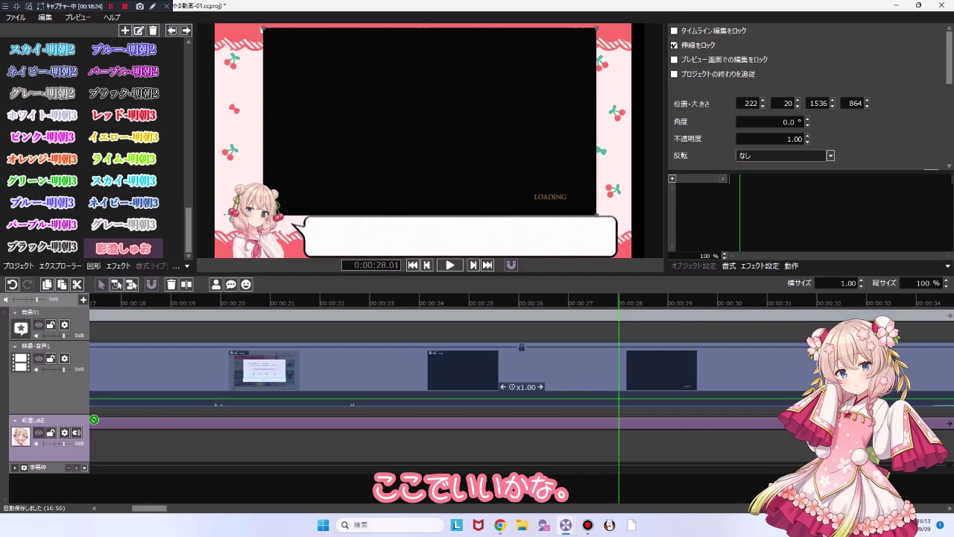
{"action": "left_click", "coordinate": [623, 410]}
{"action": "left_click", "coordinate": [558, 378]}
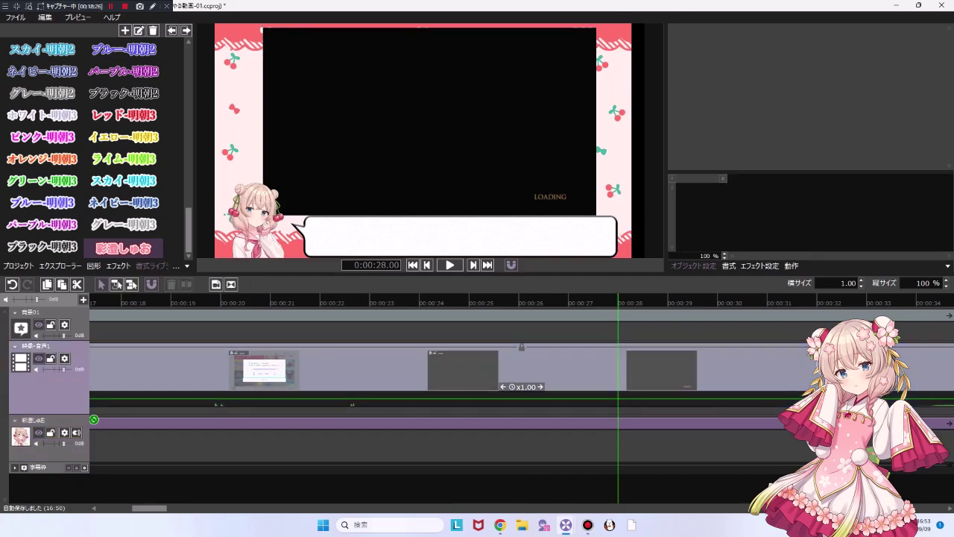
{"action": "key", "text": "t"}
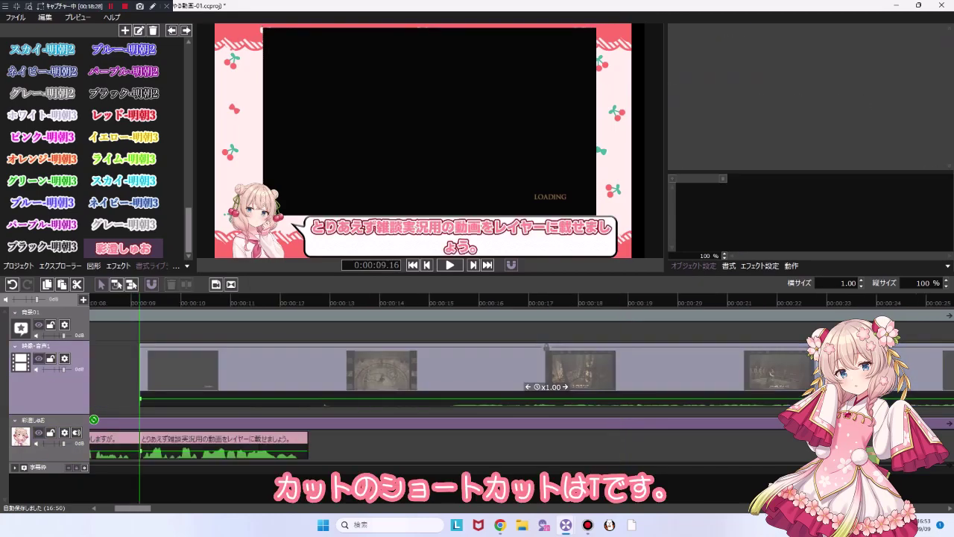
Play the current dialogue line and add the line "しまった、動画のサイズが違ってる。" for the character at 0:00:12.56.
{"action": "key", "text": "space"}
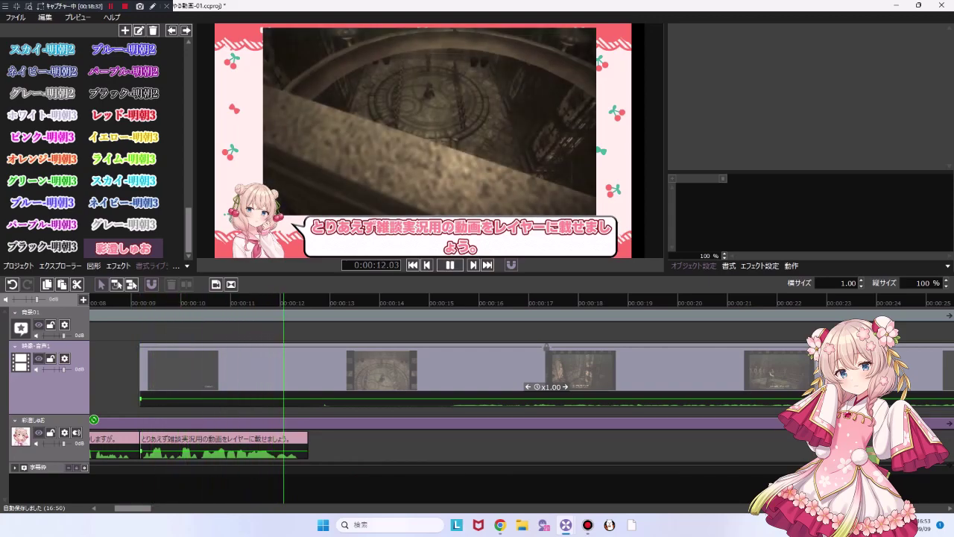
{"action": "key", "text": "space"}
{"action": "left_click", "coordinate": [283, 438]}
{"action": "key", "text": "Return"}
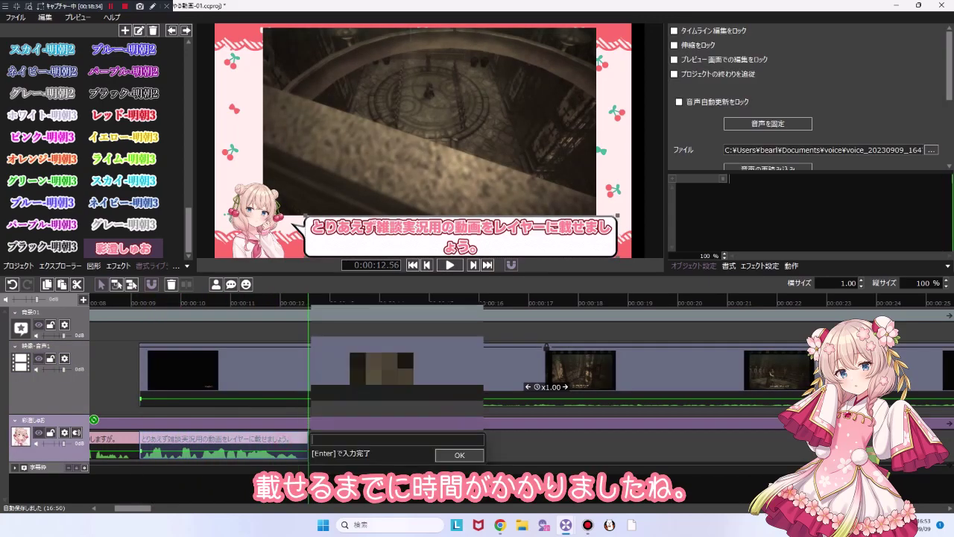
{"action": "type", "text": "しまった、"}
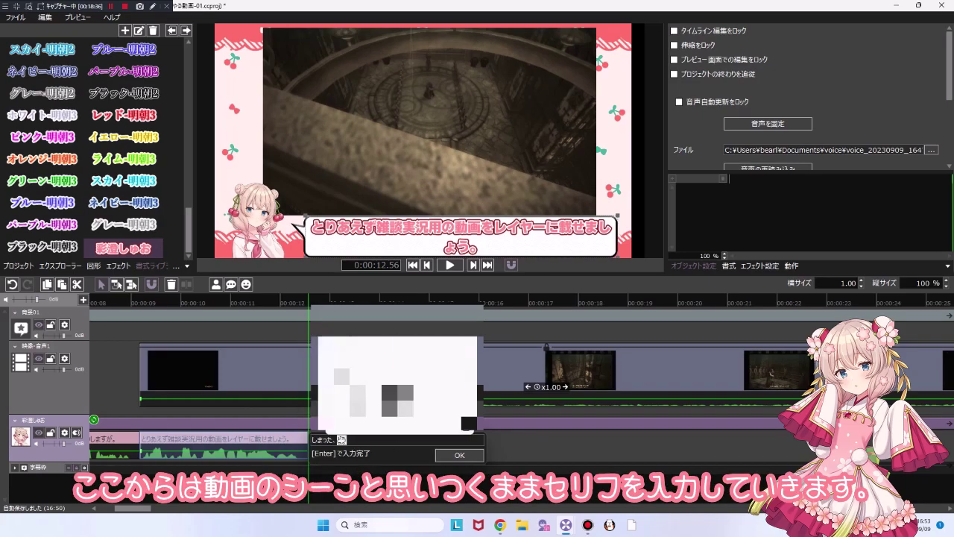
{"action": "type", "text": "動画のサイズをまち"}
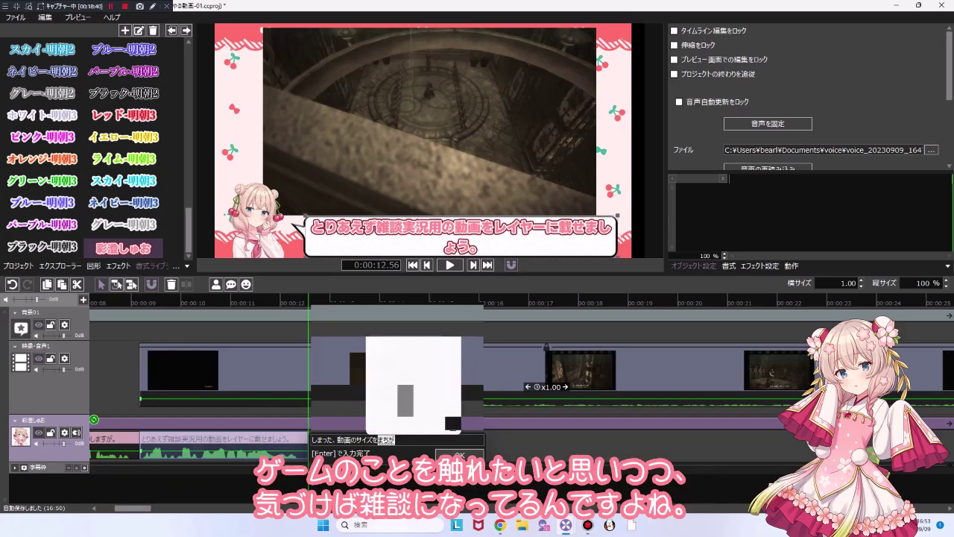
{"action": "key", "text": "BackSpace"}
{"action": "type", "text": "ga"}
{"action": "type", "text": "違っていた"}
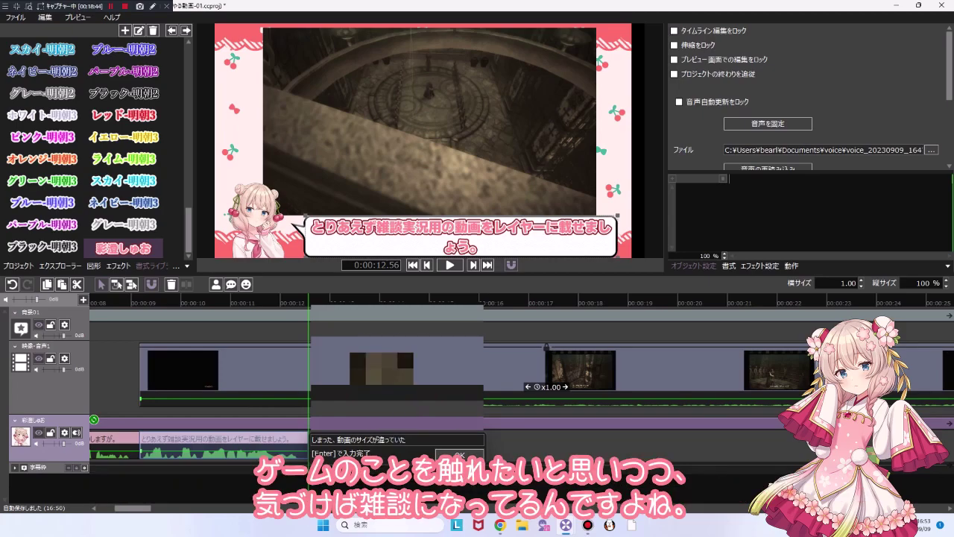
{"action": "key", "text": "BackSpace"}
{"action": "key", "text": "BackSpace"}
{"action": "key", "text": "BackSpace"}
{"action": "type", "text": "た。"}
{"action": "key", "text": "Return"}
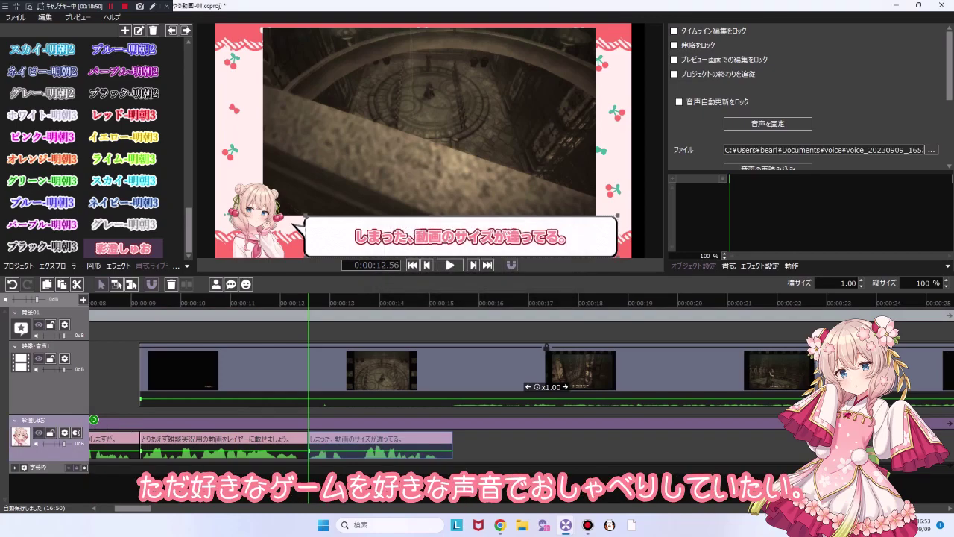
Add a character expression item over the new line, extend it to the line's end, and list the expressions with their names.
{"action": "left_click", "coordinate": [246, 284]}
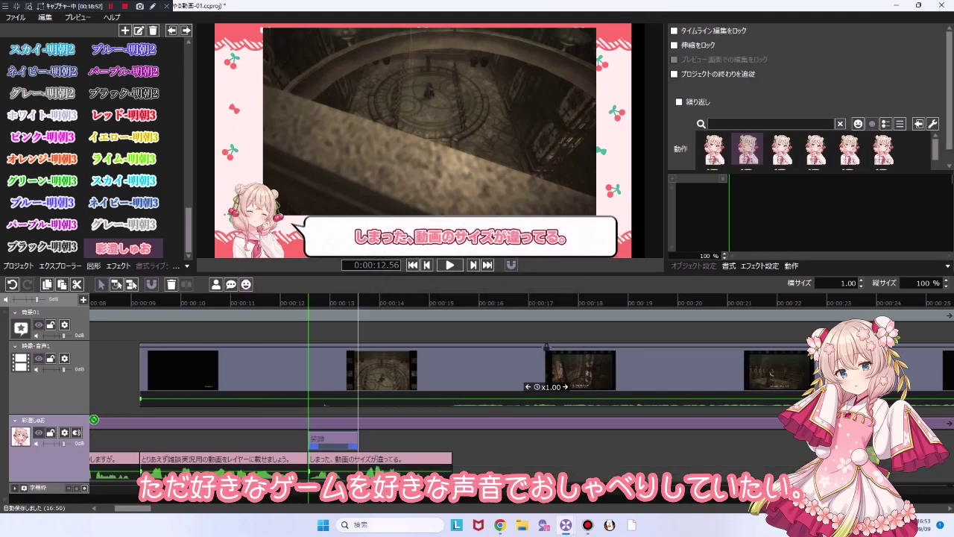
{"action": "left_click_drag", "start_coordinate": [357, 440], "coordinate": [452, 440]}
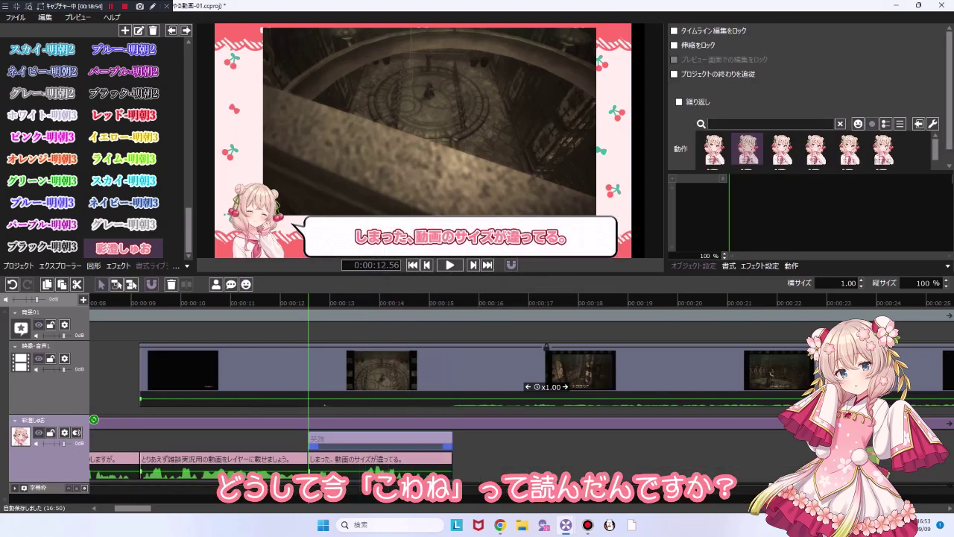
{"action": "scroll", "coordinate": [780, 153], "scroll_direction": "down", "scroll_amount": 3}
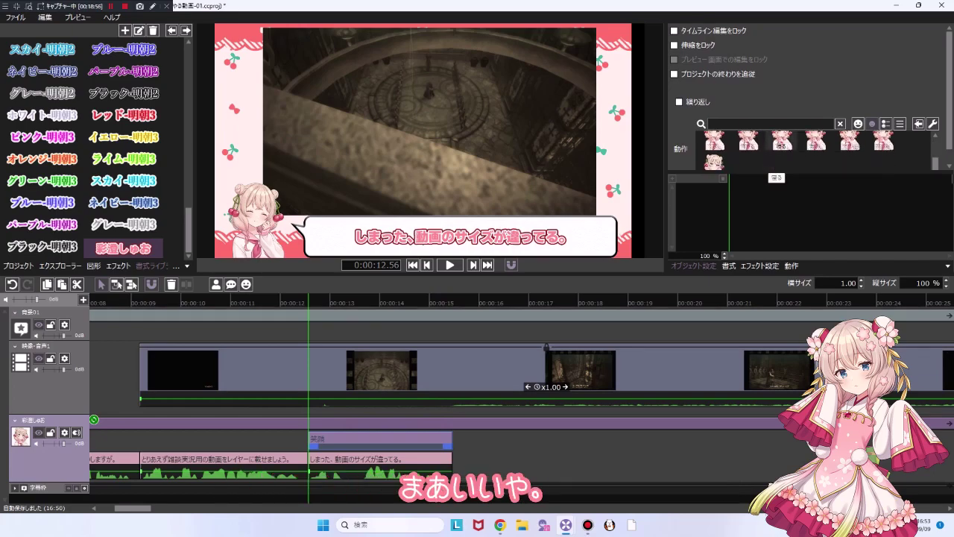
{"action": "left_click", "coordinate": [885, 124]}
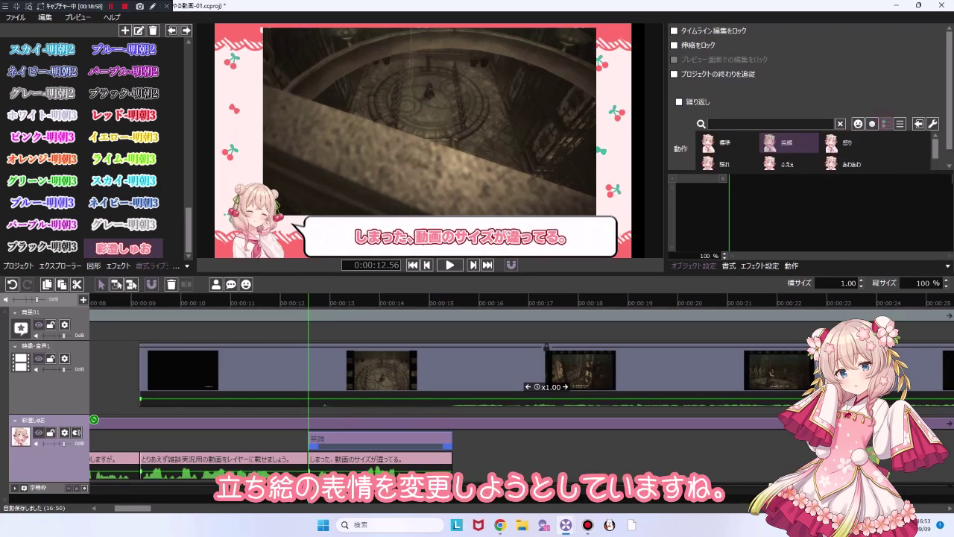
Try ふえぇ, 怒り and other expressions on the character's expression item, and set it to あわあわ.
{"action": "scroll", "coordinate": [831, 156], "scroll_direction": "down", "scroll_amount": 1}
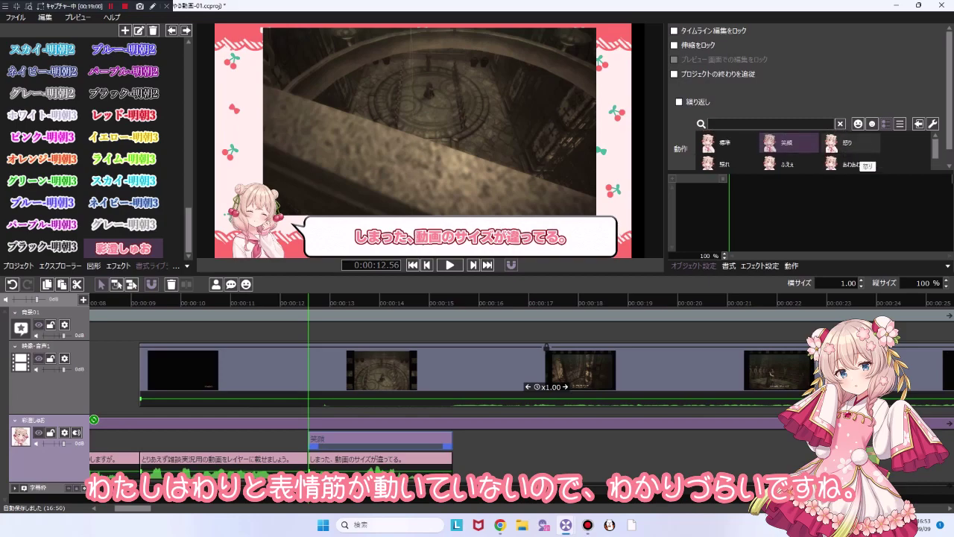
{"action": "scroll", "coordinate": [850, 158], "scroll_direction": "down", "scroll_amount": 2}
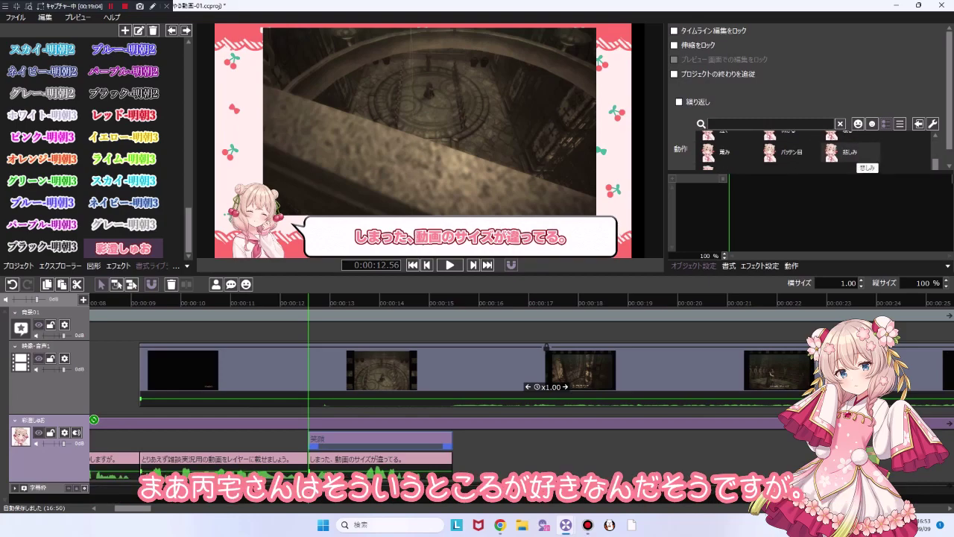
{"action": "scroll", "coordinate": [842, 153], "scroll_direction": "up", "scroll_amount": 3}
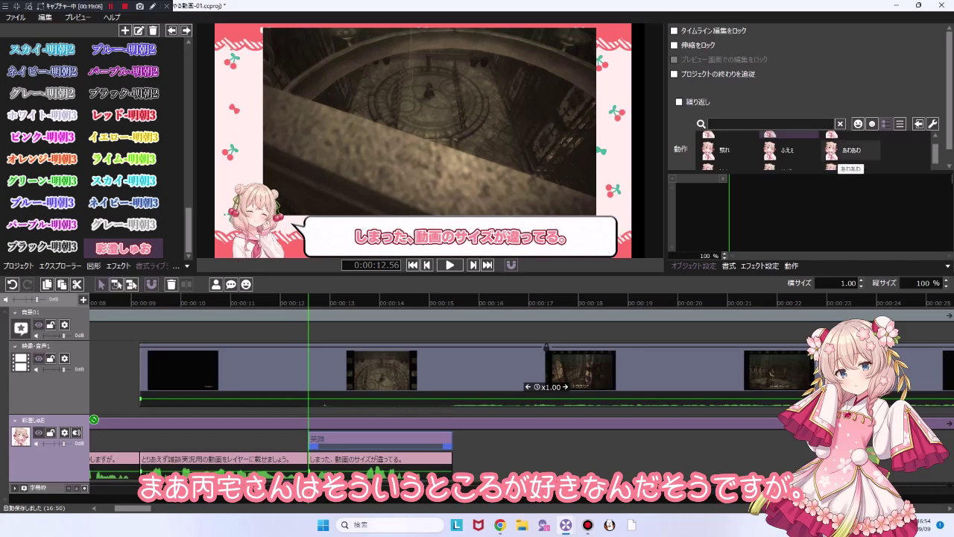
{"action": "left_click", "coordinate": [771, 153]}
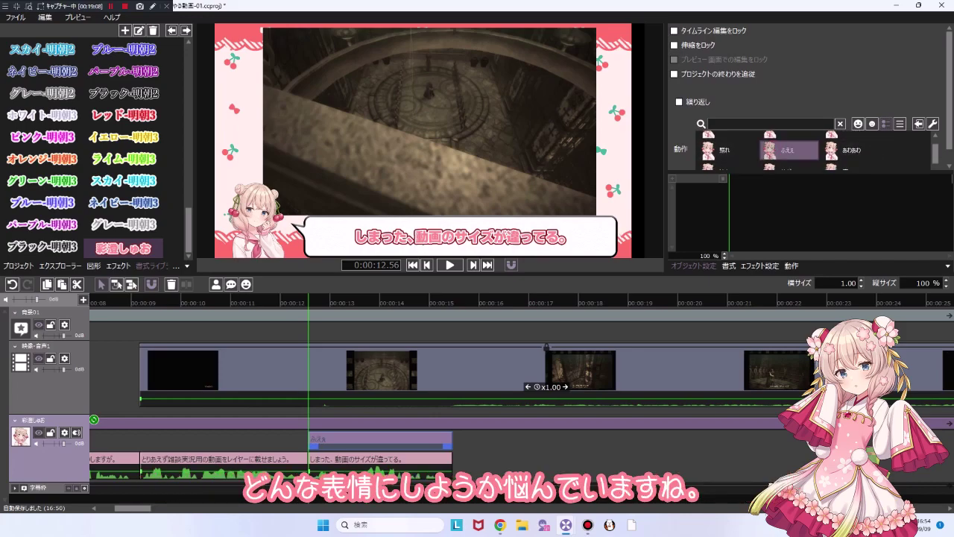
{"action": "scroll", "coordinate": [771, 153], "scroll_direction": "up", "scroll_amount": 1}
{"action": "left_click", "coordinate": [846, 143]}
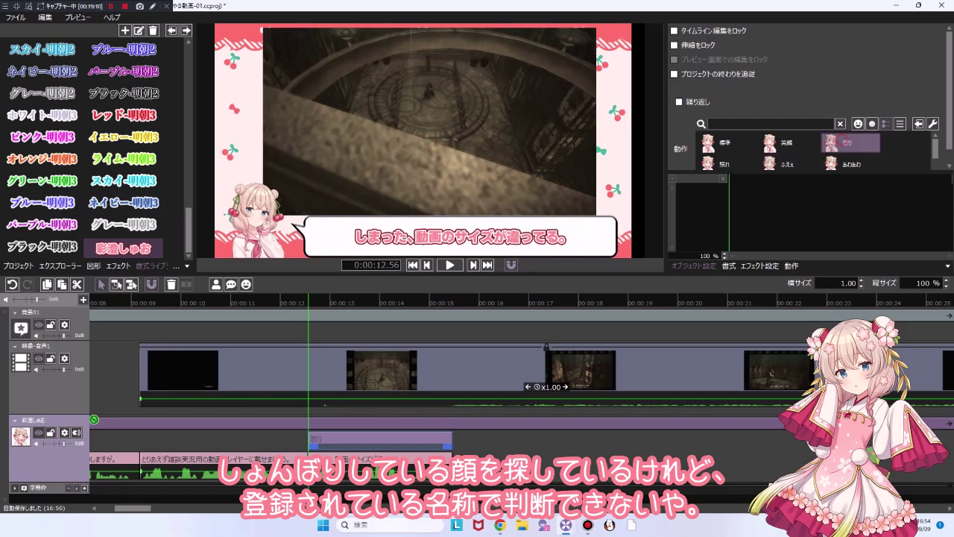
{"action": "scroll", "coordinate": [849, 149], "scroll_direction": "down", "scroll_amount": 1}
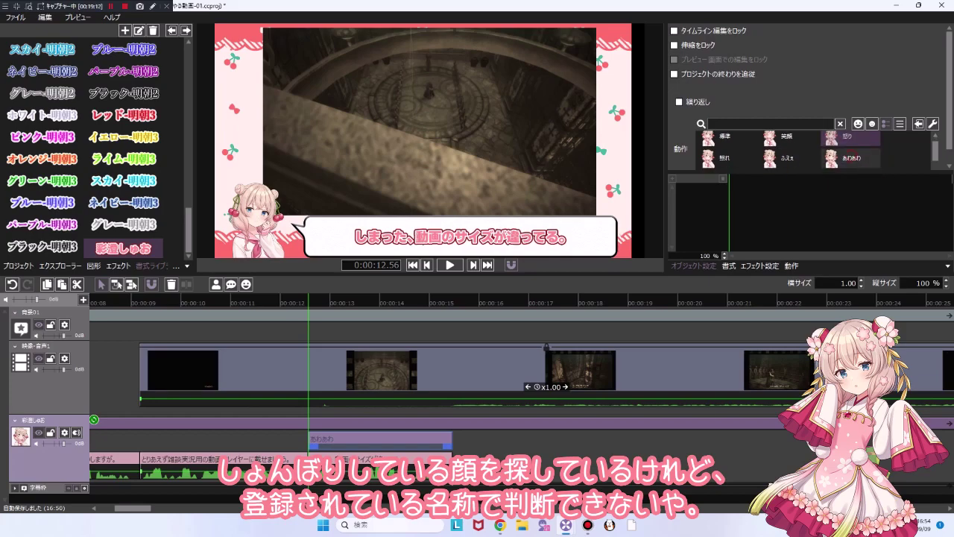
{"action": "scroll", "coordinate": [850, 153], "scroll_direction": "down", "scroll_amount": 3}
{"action": "scroll", "coordinate": [849, 157], "scroll_direction": "down", "scroll_amount": 3}
{"action": "left_click", "coordinate": [709, 157]}
{"action": "scroll", "coordinate": [829, 145], "scroll_direction": "up", "scroll_amount": 3}
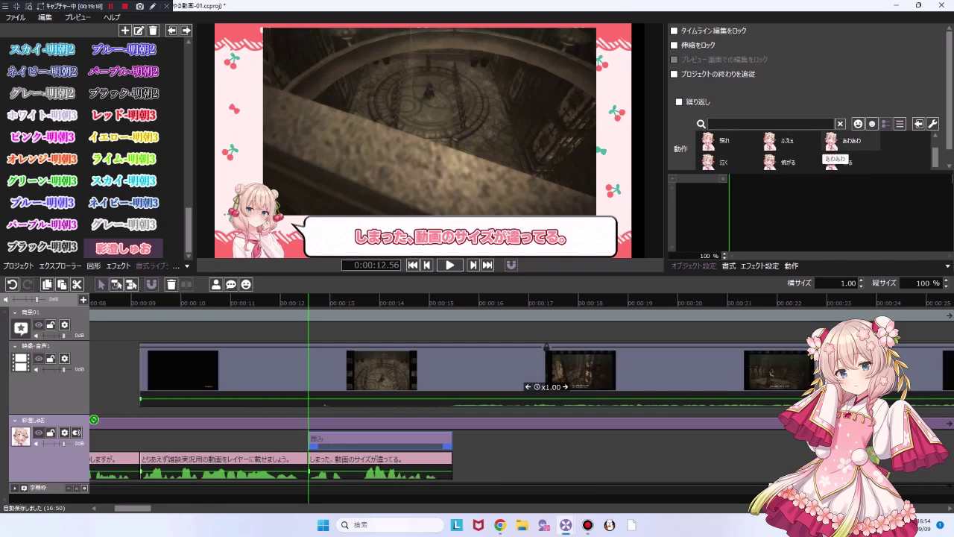
{"action": "left_click", "coordinate": [831, 143]}
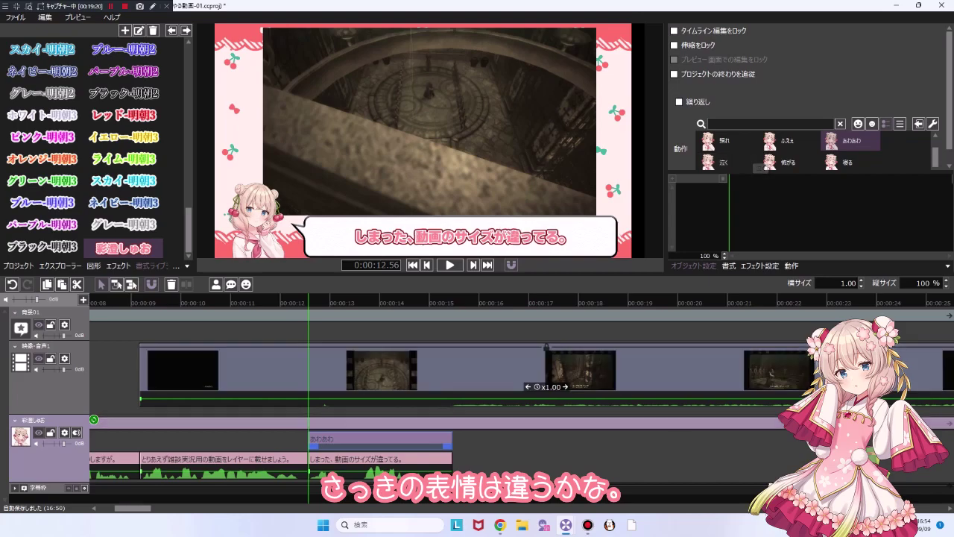
Play the current dialogue line and add the voiced line "こうやって見ると、表情筋があまり動いていないから、" for the character at 0:00:15.46.
{"action": "left_click", "coordinate": [440, 459]}
{"action": "key", "text": "space"}
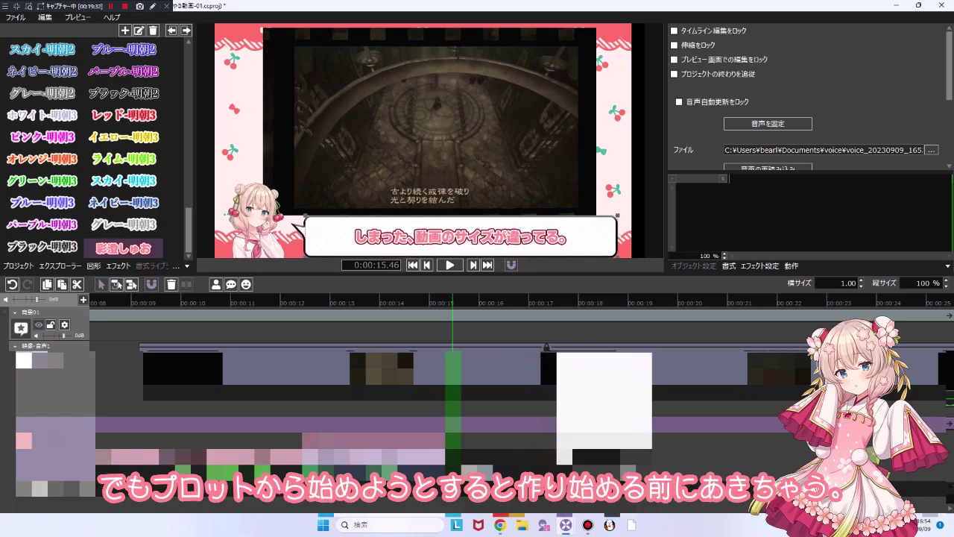
{"action": "key", "text": "Return"}
{"action": "key", "text": "Return"}
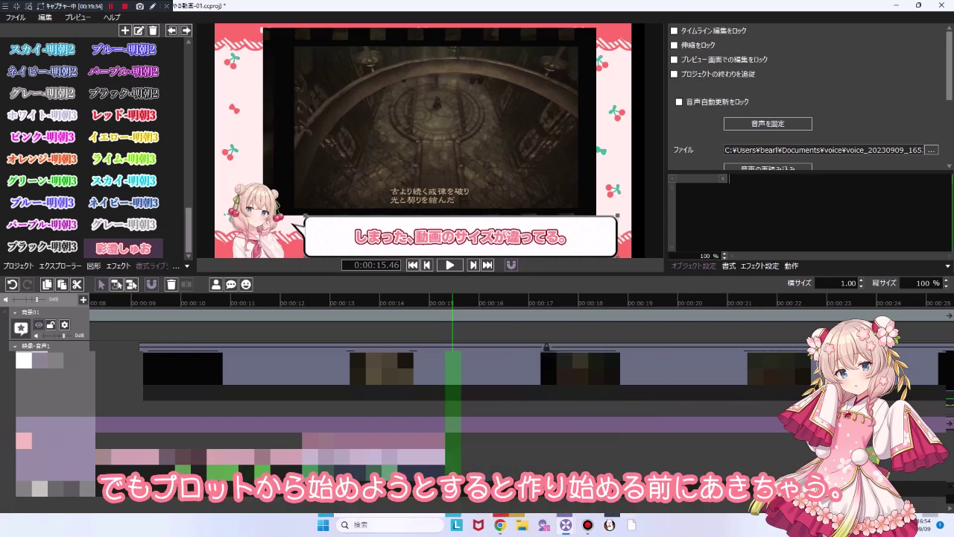
{"action": "left_click", "coordinate": [94, 419]}
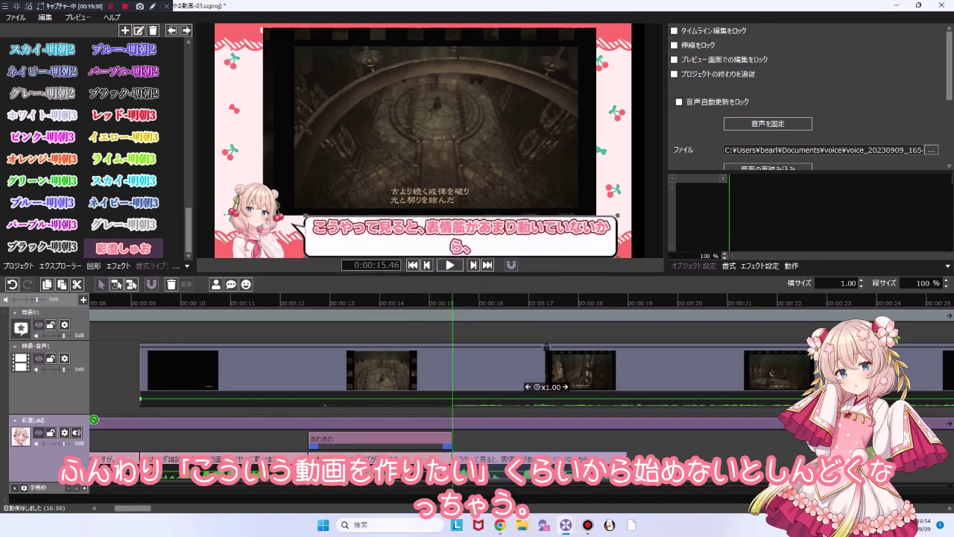
Replay the line "しまった、動画のサイズが違ってる。" and shorten the pause at its comma in the VOICEPEAK voice tuning, reviewing accents and intonation.
{"action": "left_click", "coordinate": [306, 303]}
{"action": "key", "text": "space"}
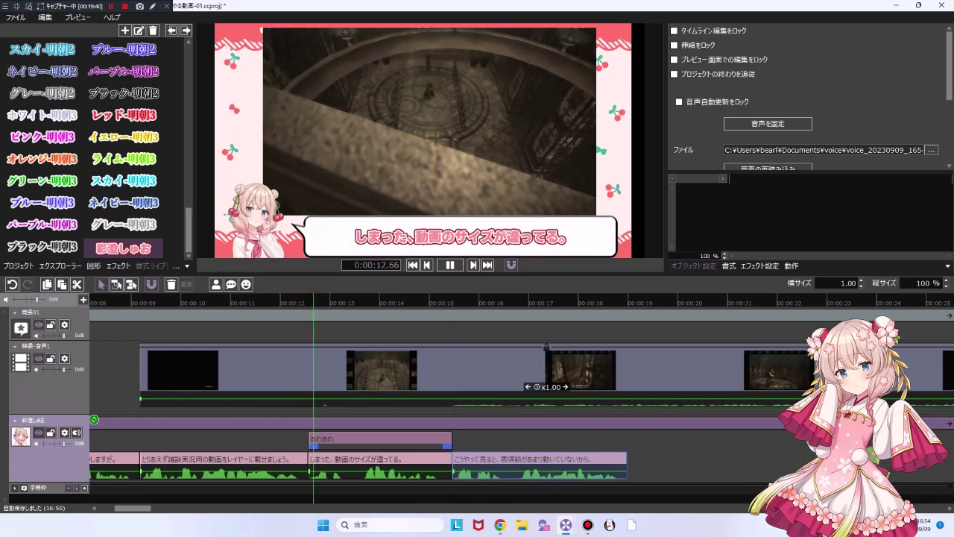
{"action": "key", "text": "space"}
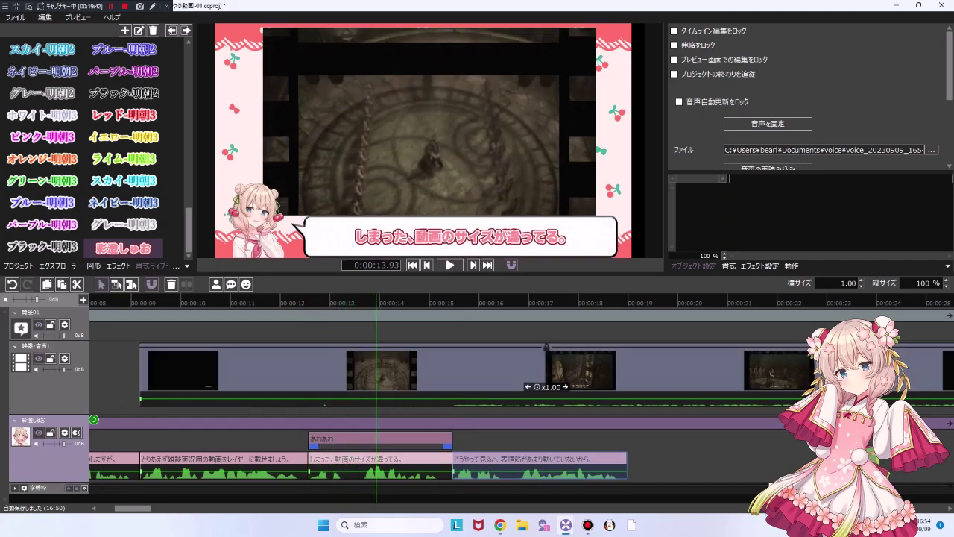
{"action": "left_click", "coordinate": [76, 432]}
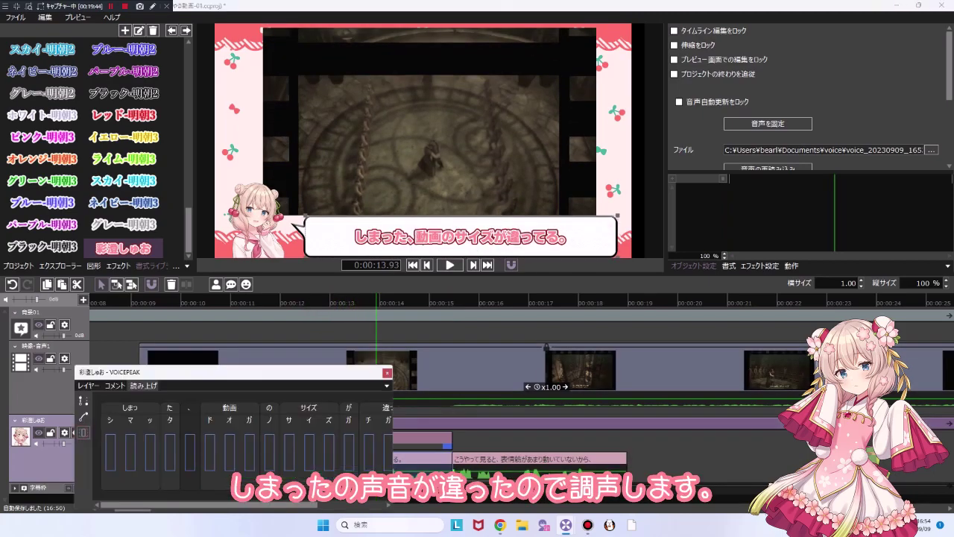
{"action": "left_click", "coordinate": [83, 401]}
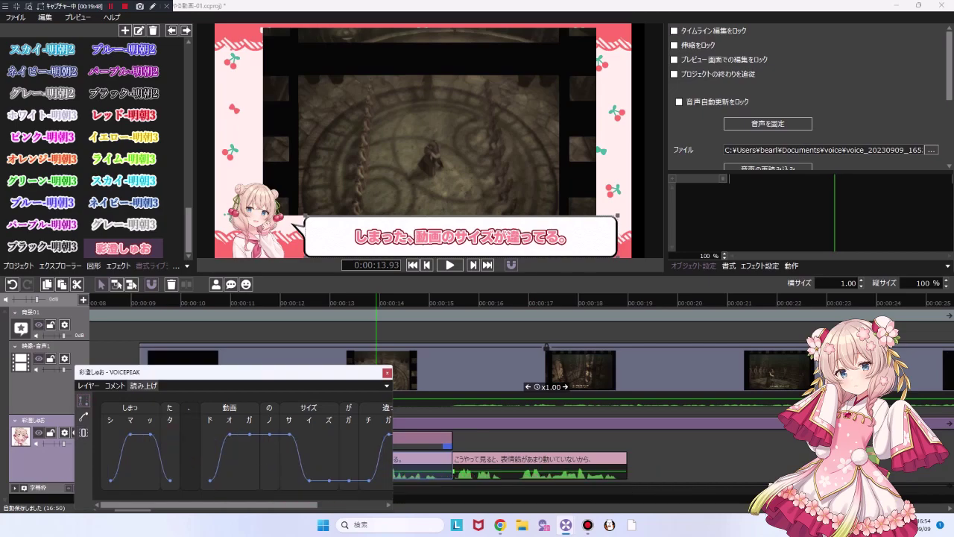
{"action": "left_click", "coordinate": [83, 432]}
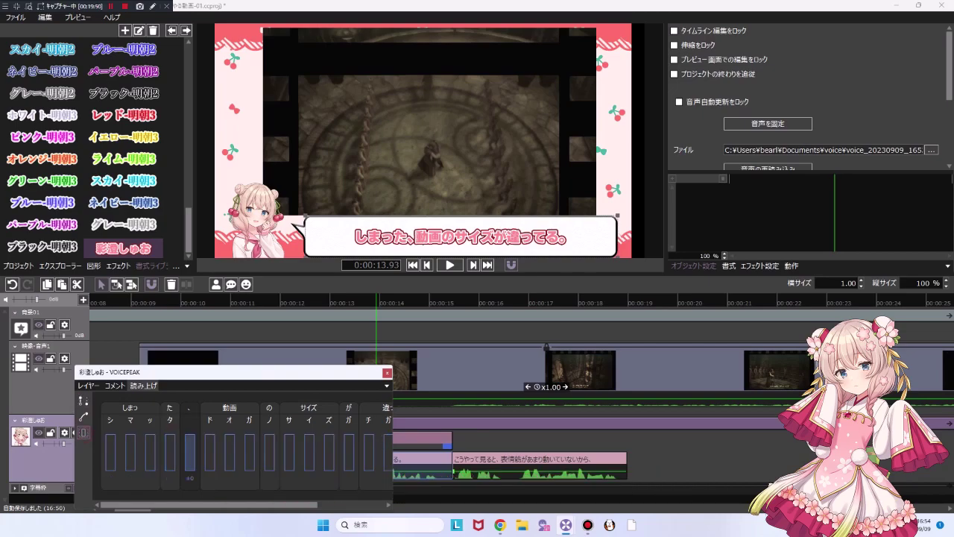
{"action": "left_click_drag", "start_coordinate": [192, 442], "coordinate": [189, 442]}
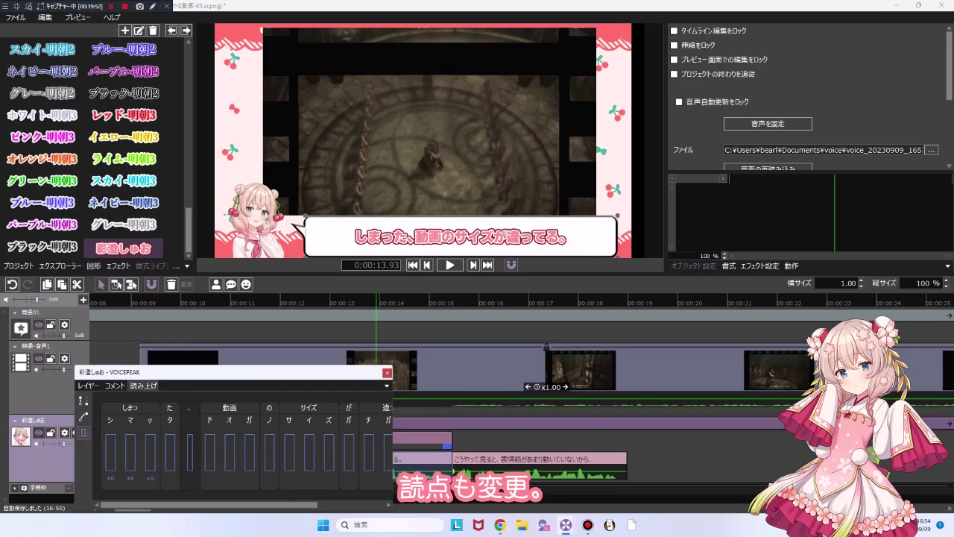
{"action": "left_click_drag", "start_coordinate": [246, 504], "coordinate": [315, 505]}
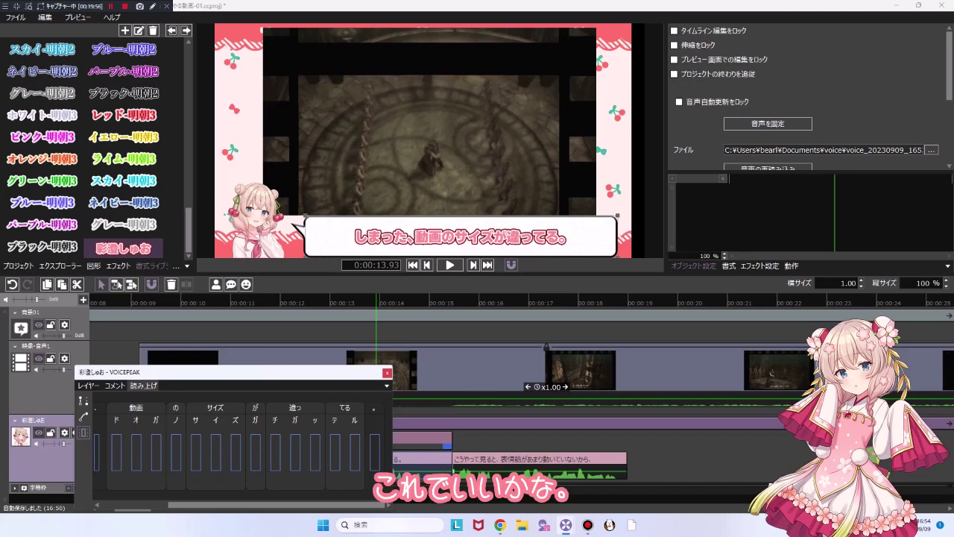
{"action": "left_click", "coordinate": [84, 401]}
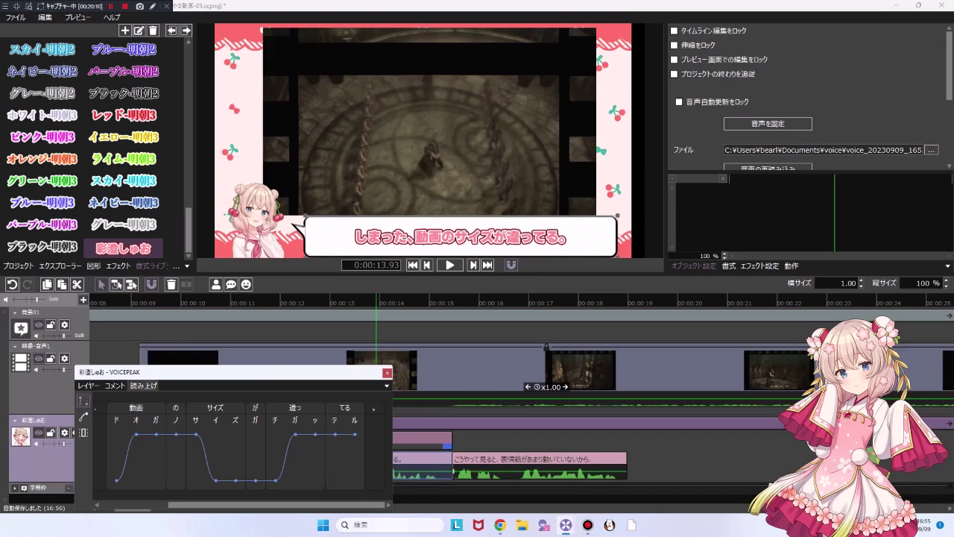
{"action": "left_click", "coordinate": [83, 417]}
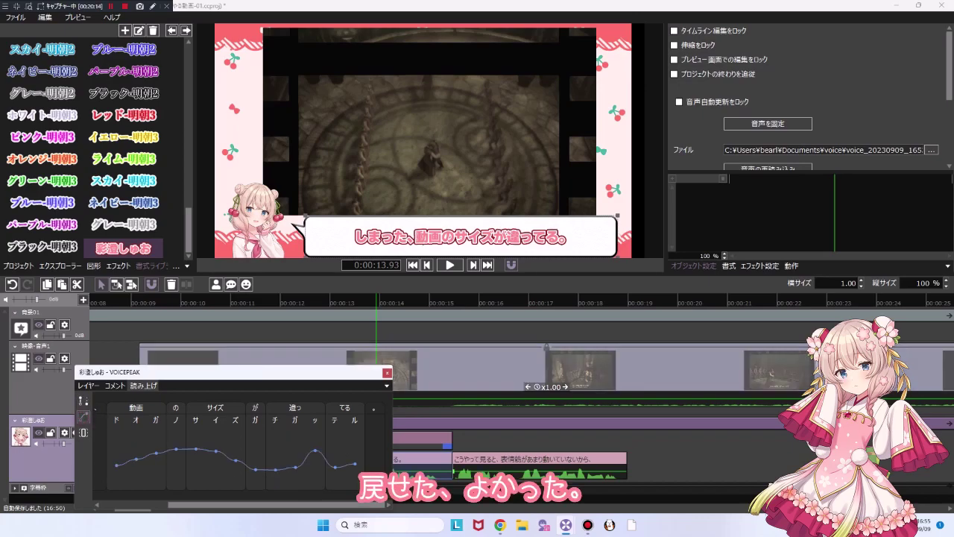
{"action": "left_click", "coordinate": [386, 372]}
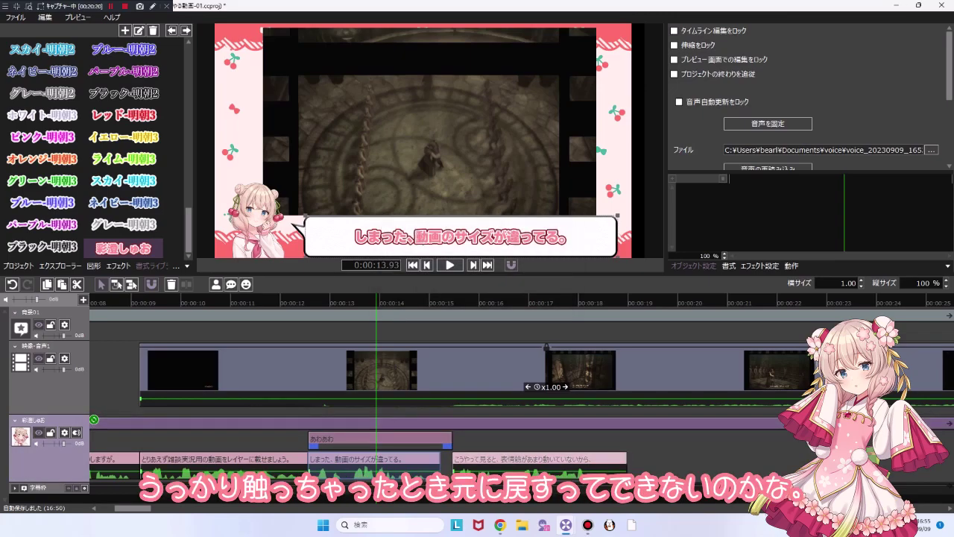
Shorten the あわあわ expression item to its line's new end, with the next line directly following, and play through both lines.
{"action": "left_click_drag", "start_coordinate": [452, 440], "coordinate": [440, 439]}
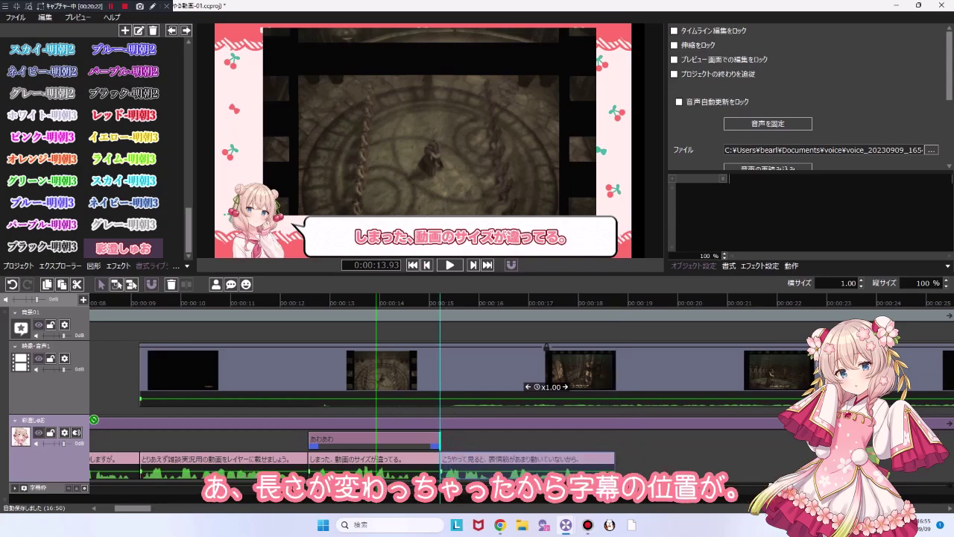
{"action": "left_click", "coordinate": [287, 303]}
{"action": "key", "text": "space"}
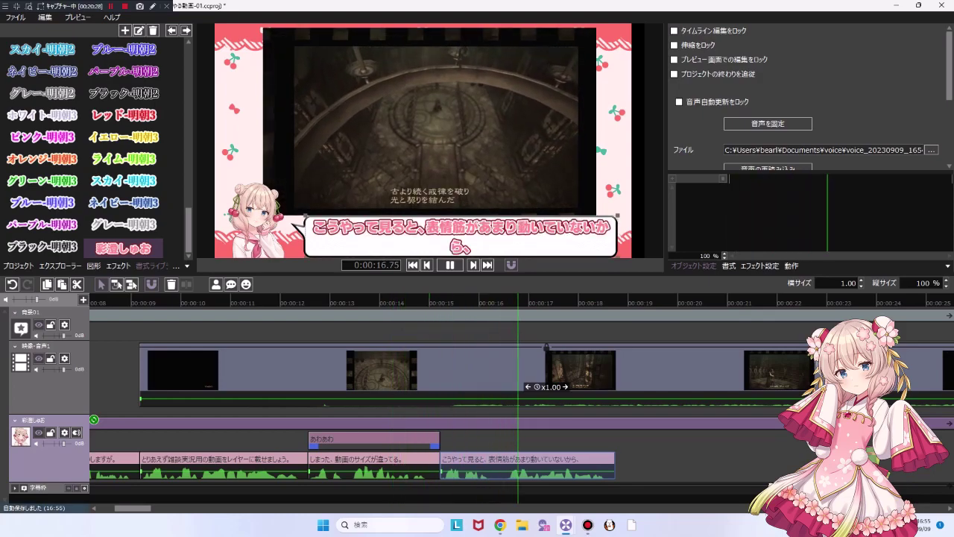
{"action": "key", "text": "space"}
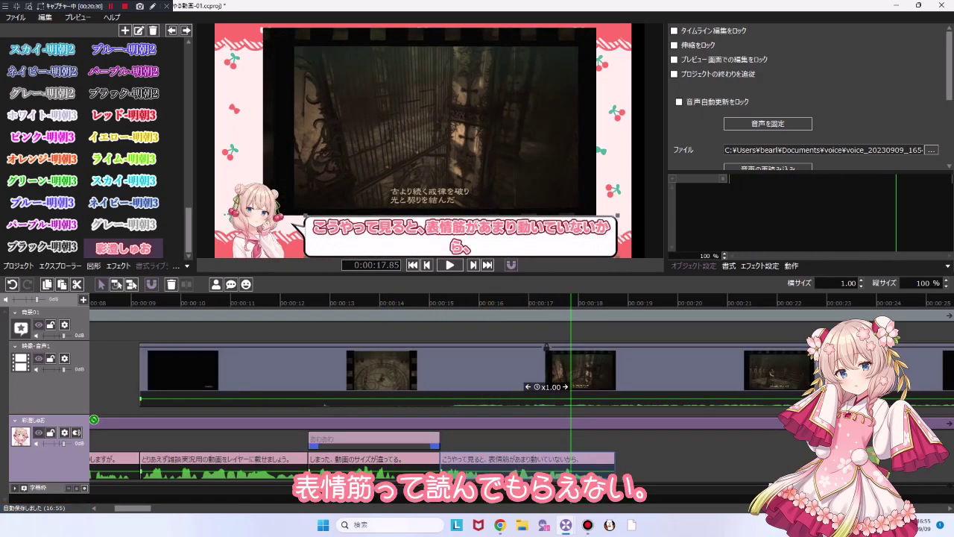
Change the reading of 筋 to キン in the voice tuning of the line "こうやって見ると、…".
{"action": "left_click", "coordinate": [65, 432]}
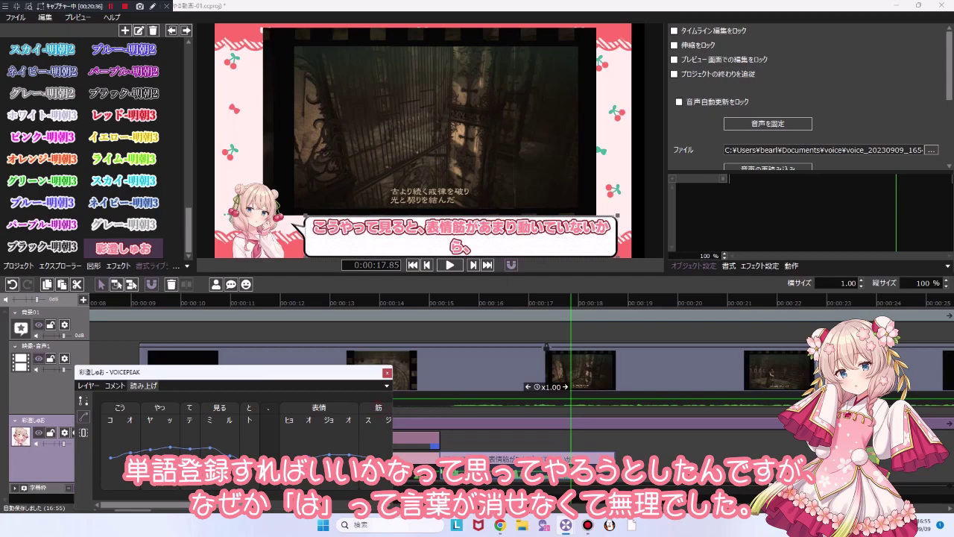
{"action": "left_click_drag", "start_coordinate": [174, 504], "coordinate": [228, 505]}
{"action": "left_click", "coordinate": [267, 419]}
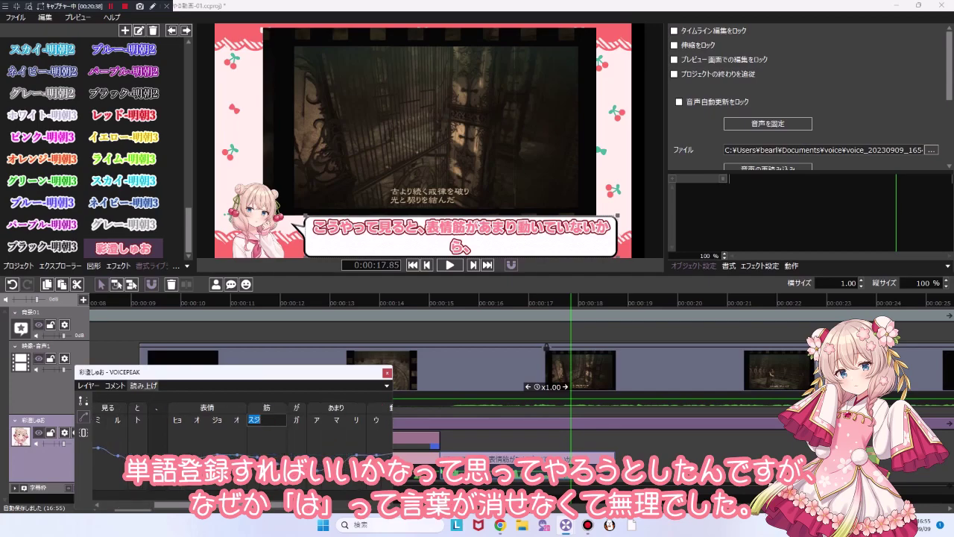
{"action": "type", "text": "キン"}
{"action": "key", "text": "Return"}
{"action": "key", "text": "Return"}
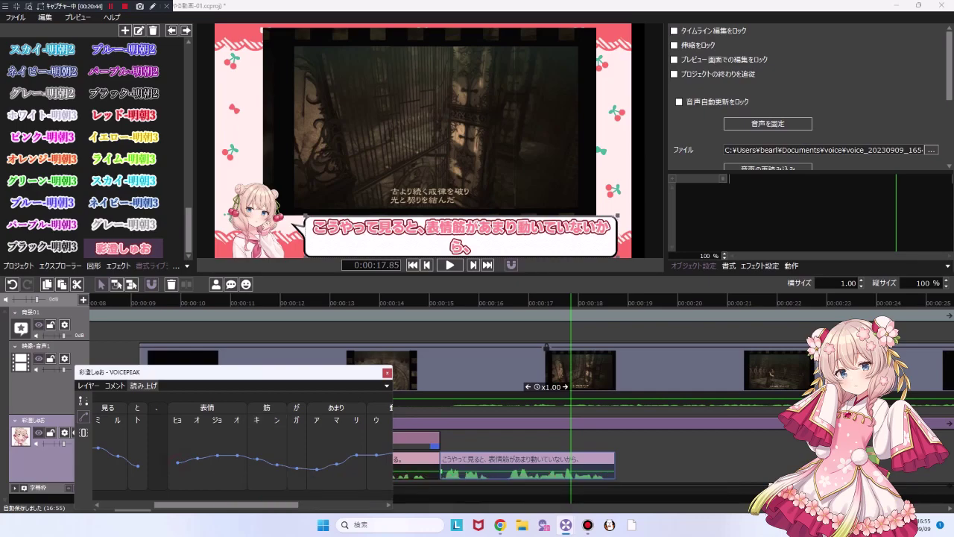
Raise the accent of キン to high and shorten the comma pause after 見ると in the same line's voice tuning.
{"action": "left_click", "coordinate": [83, 401]}
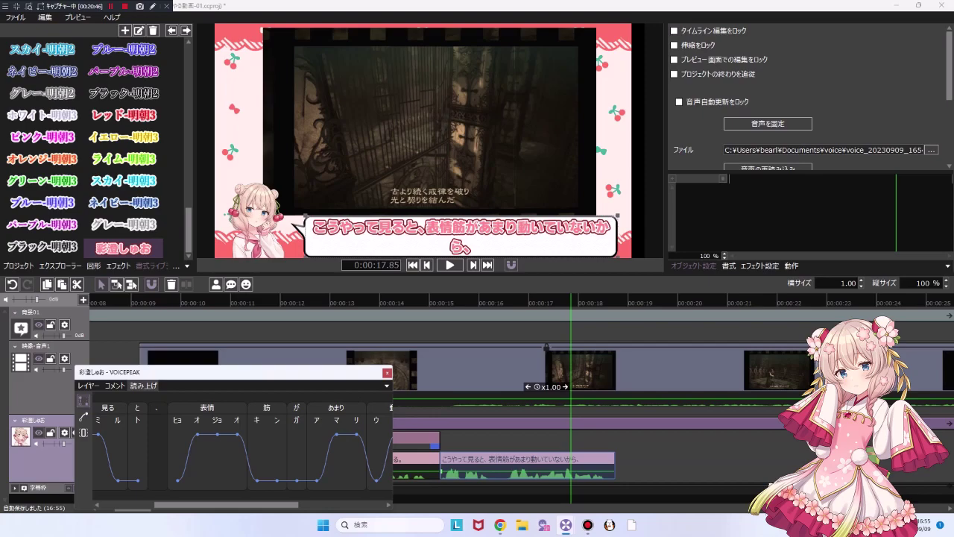
{"action": "left_click", "coordinate": [84, 432]}
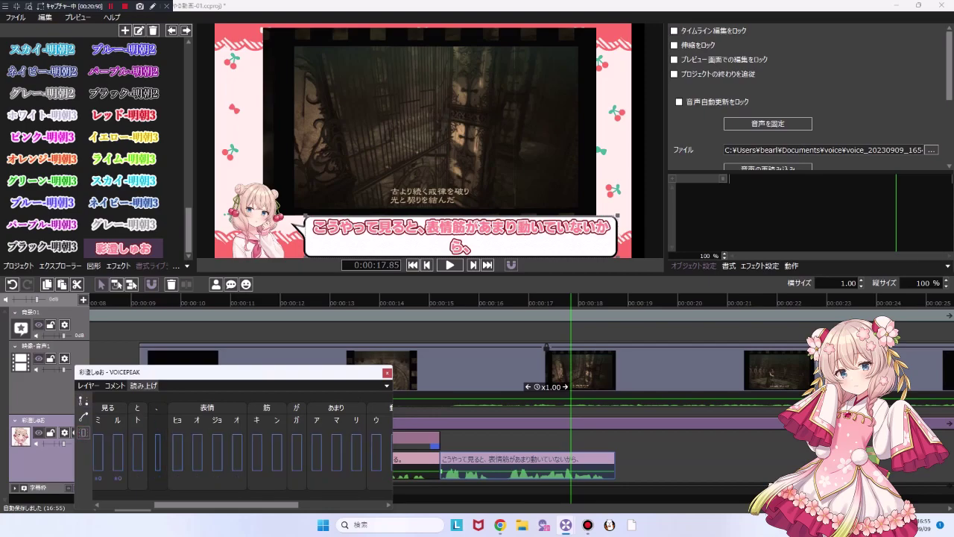
{"action": "left_click", "coordinate": [84, 401]}
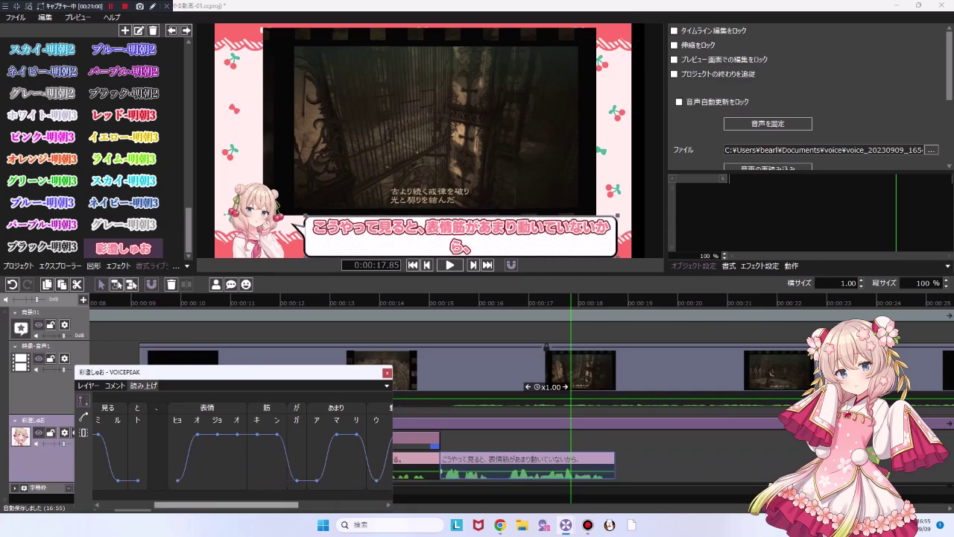
{"action": "left_click_drag", "start_coordinate": [226, 504], "coordinate": [304, 504]}
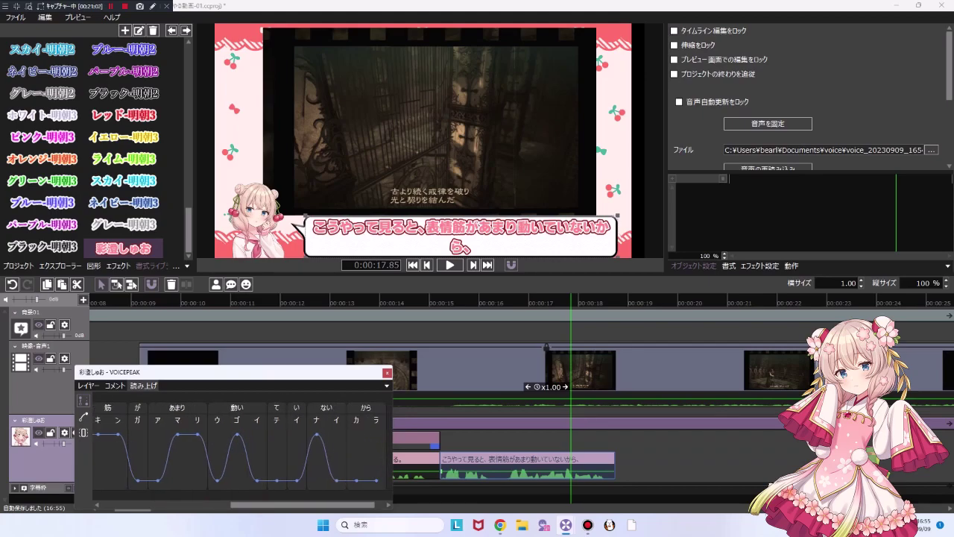
{"action": "left_click", "coordinate": [386, 372]}
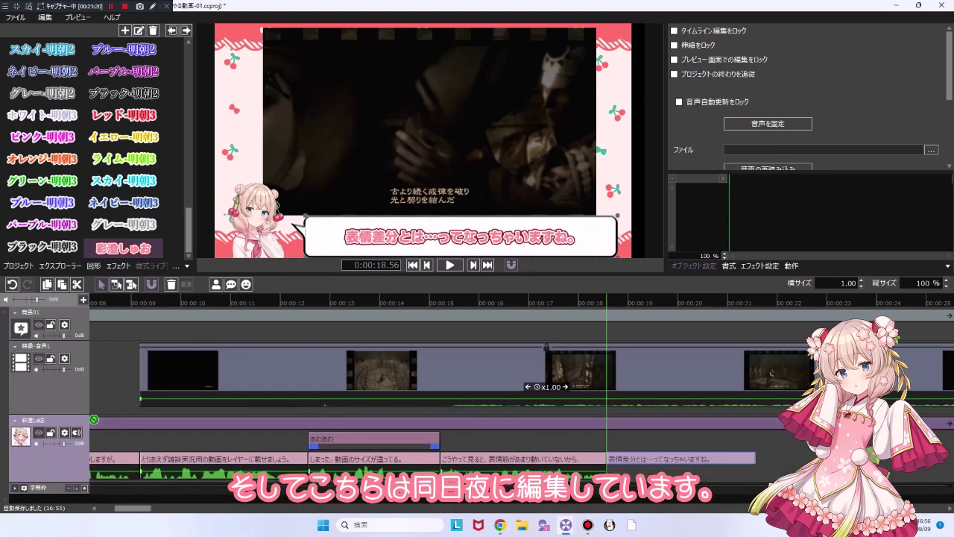
Add the voiced line "表情差分とは…ってなっちゃいますね。" for the character at 0:00:18.56 and play it.
{"action": "left_click", "coordinate": [94, 420]}
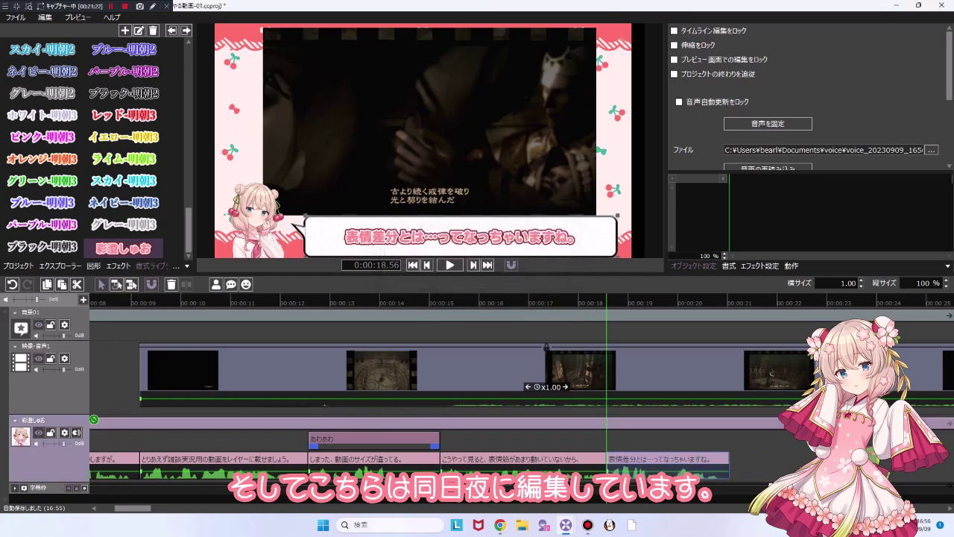
{"action": "key", "text": "space"}
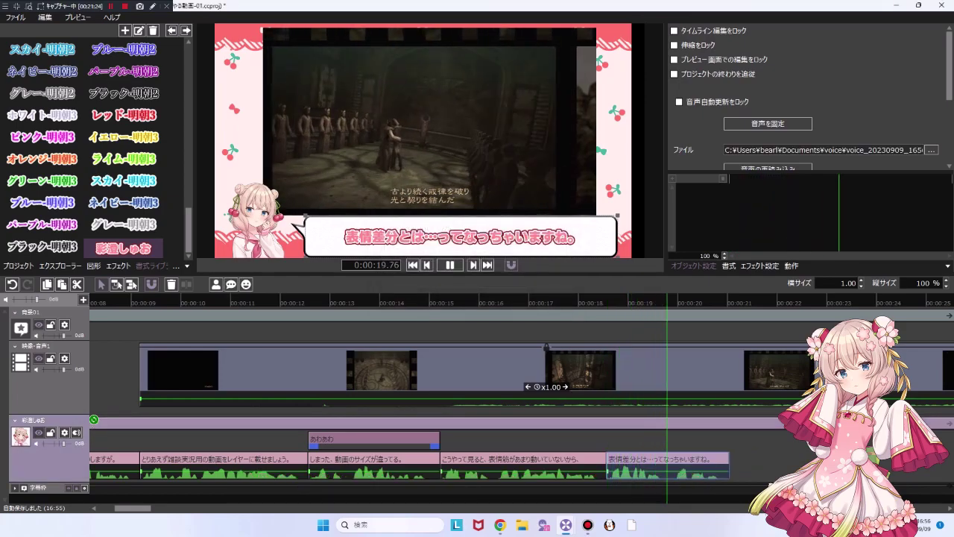
{"action": "key", "text": "space"}
Set the audio volume of the gameplay video to 1.00.
{"action": "scroll", "coordinate": [521, 403], "scroll_direction": "right", "scroll_amount": 2}
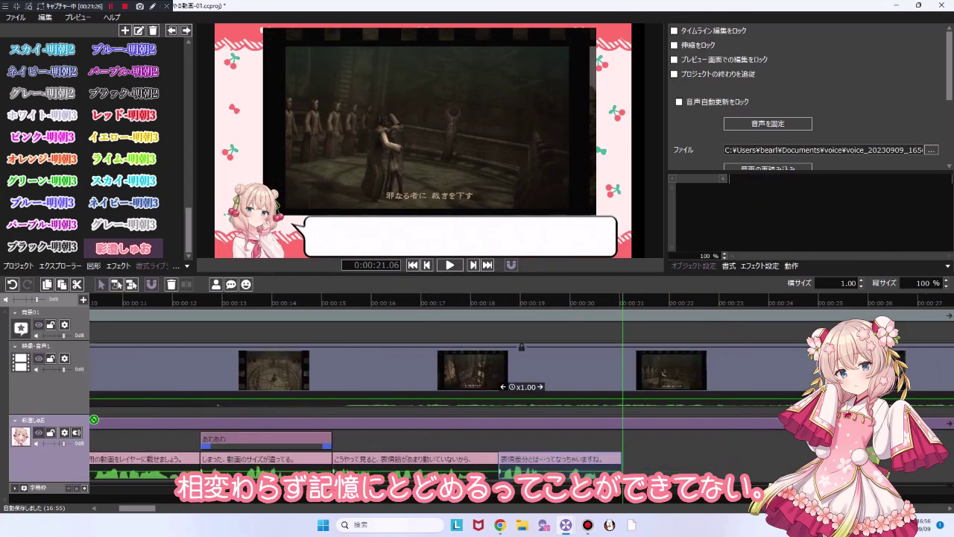
{"action": "left_click", "coordinate": [567, 369]}
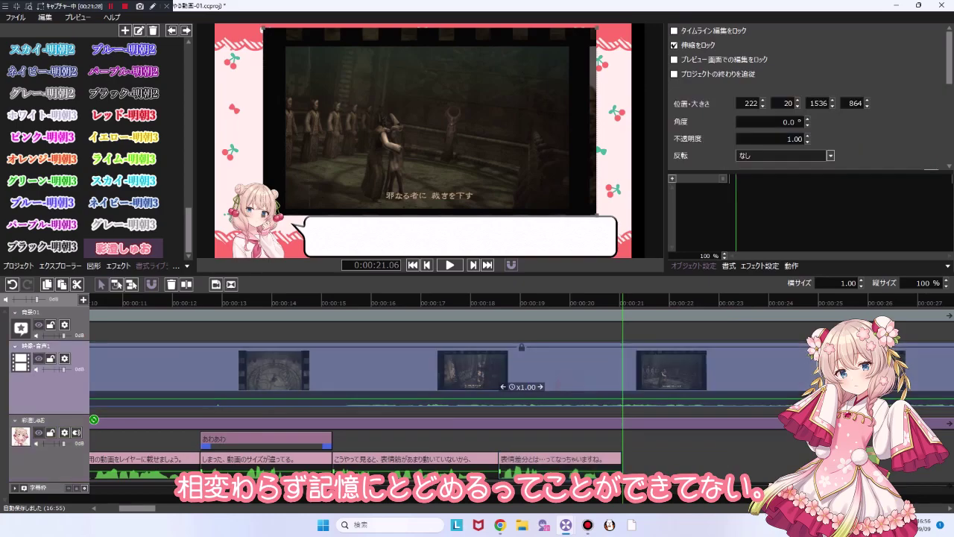
{"action": "scroll", "coordinate": [805, 97], "scroll_direction": "down", "scroll_amount": 5}
{"action": "scroll", "coordinate": [775, 107], "scroll_direction": "down", "scroll_amount": 1}
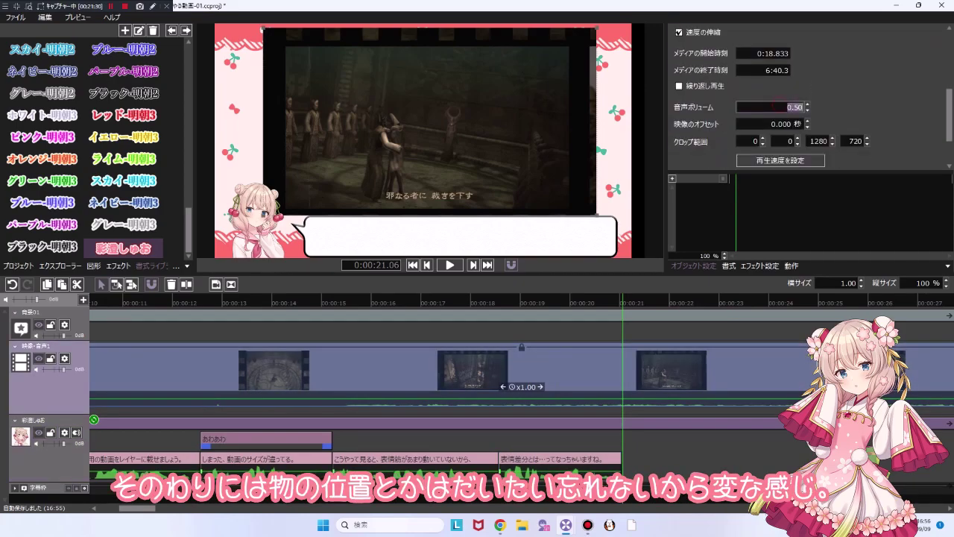
{"action": "key", "text": "Return"}
Play the gameplay footage with the dialogue and check whether the video's audio waveform stays within the green volume line.
{"action": "scroll", "coordinate": [550, 373], "scroll_direction": "left", "scroll_amount": 5}
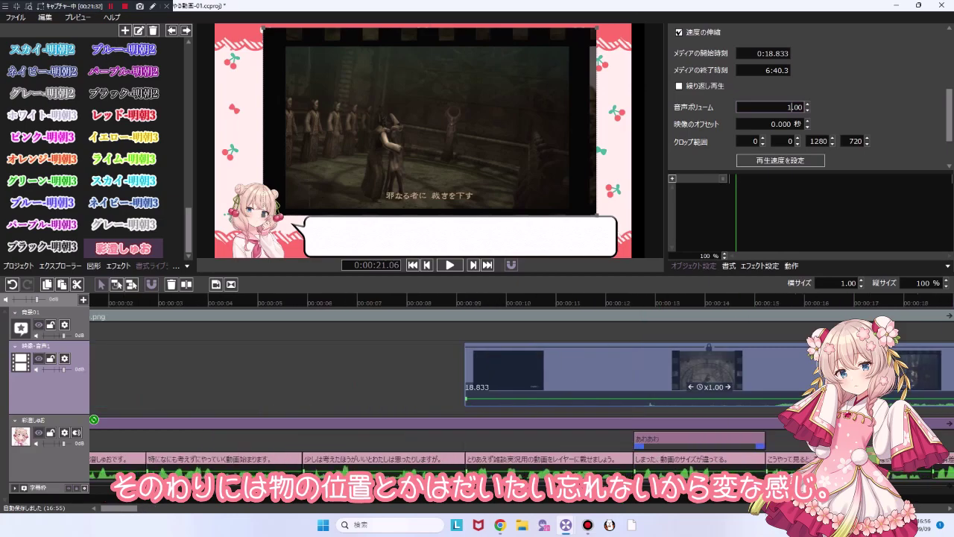
{"action": "left_click", "coordinate": [550, 302]}
{"action": "key", "text": "space"}
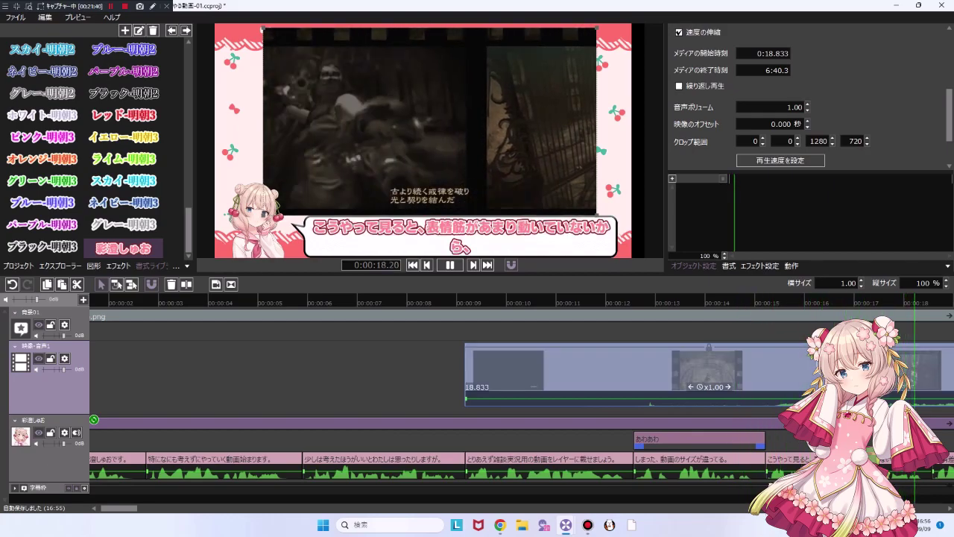
{"action": "key", "text": "space"}
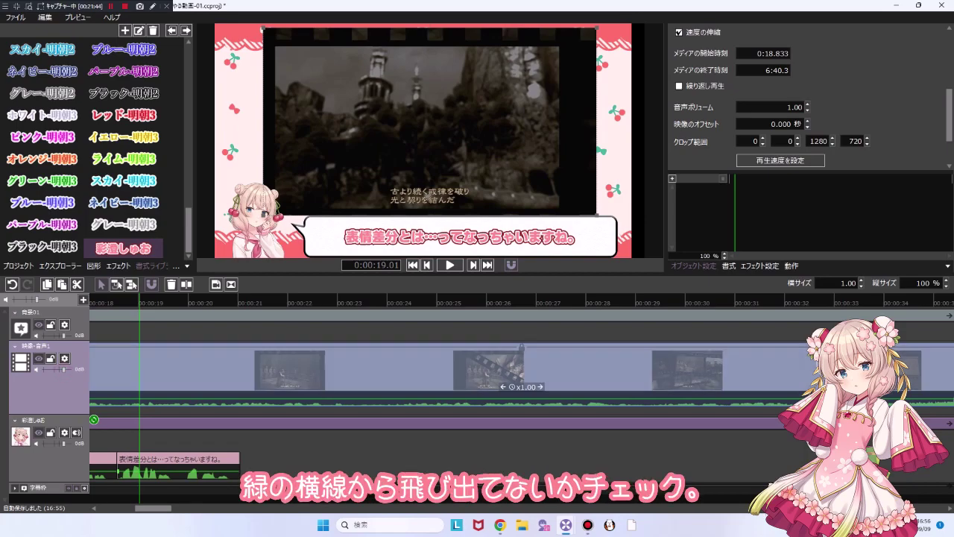
{"action": "scroll", "coordinate": [462, 370], "scroll_direction": "down", "scroll_amount": 15}
{"action": "scroll", "coordinate": [477, 369], "scroll_direction": "right", "scroll_amount": 1}
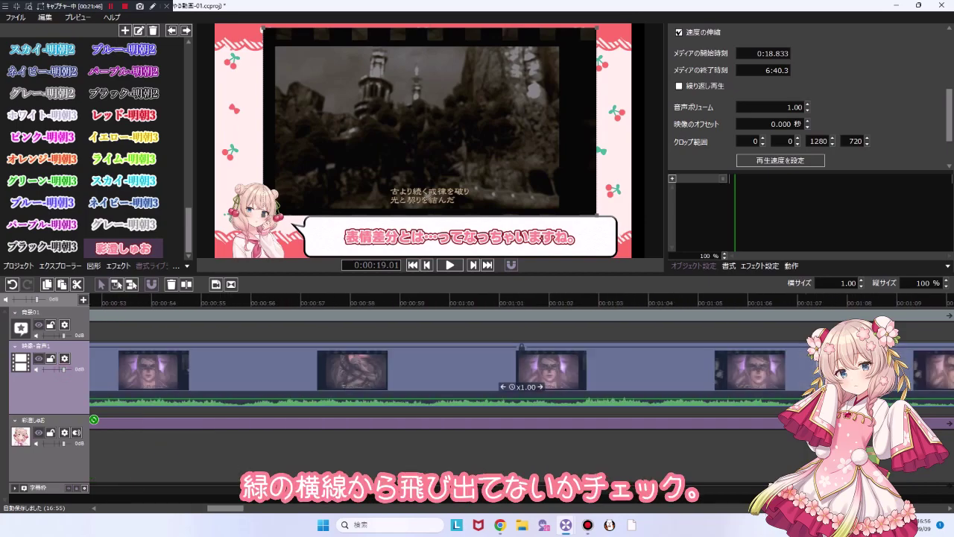
Set the audio volume of the gameplay video to 0.5 and check its waveform along the timeline.
{"action": "left_click", "coordinate": [775, 106]}
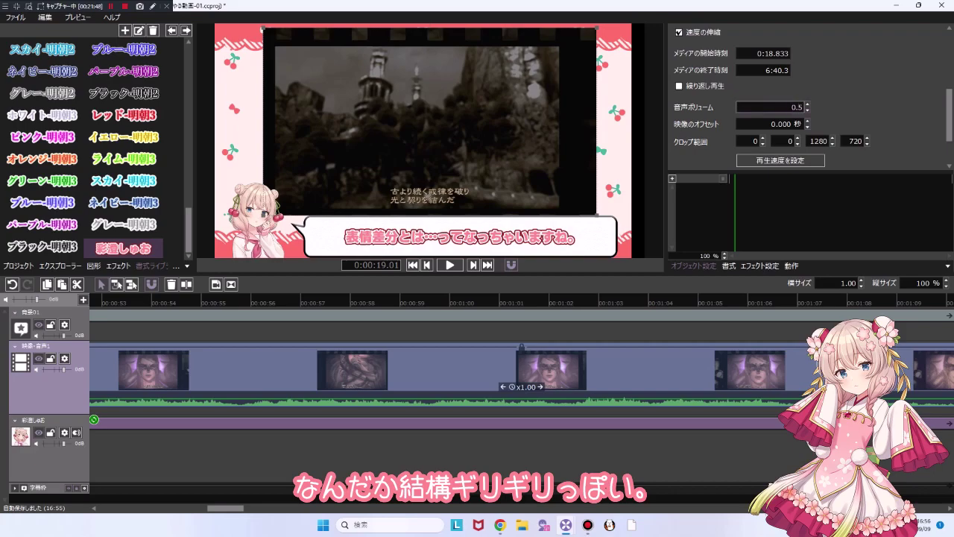
{"action": "type", "text": "0.5"}
{"action": "key", "text": "Return"}
{"action": "scroll", "coordinate": [477, 370], "scroll_direction": "up", "scroll_amount": 12}
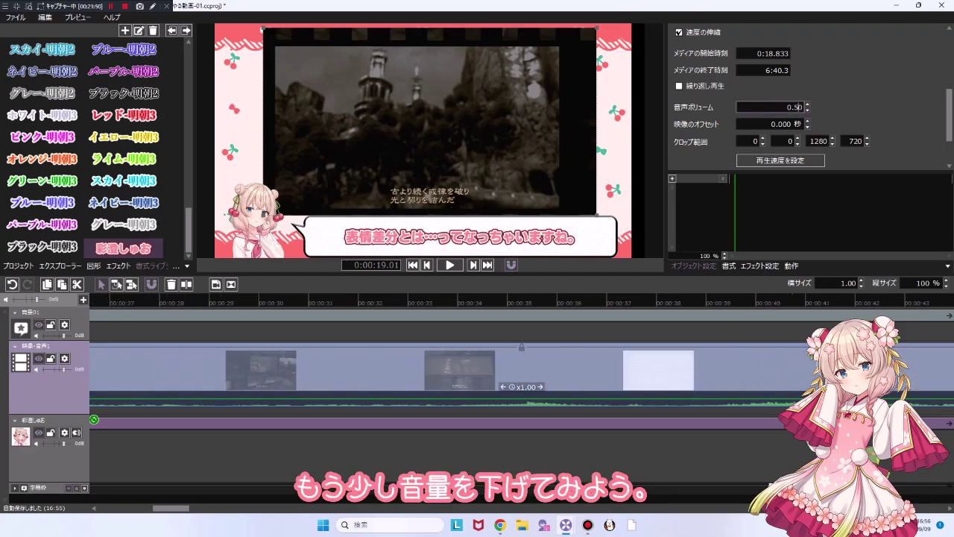
Add the dialogue line "あ、すみません。" for the character at 0:00:21.03 and generate its voice.
{"action": "scroll", "coordinate": [403, 432], "scroll_direction": "up", "scroll_amount": 5}
{"action": "left_click", "coordinate": [329, 460]}
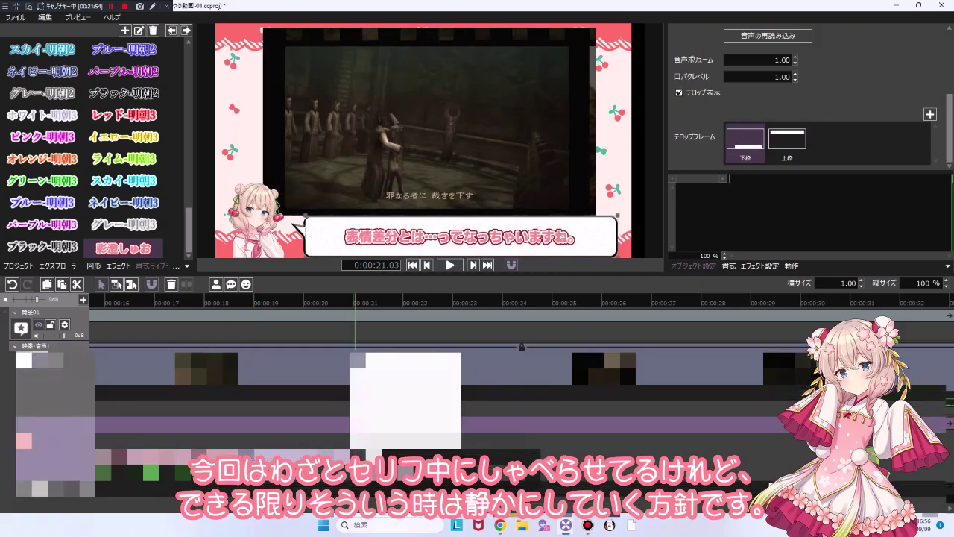
{"action": "key", "text": "Return"}
{"action": "key", "text": "Return"}
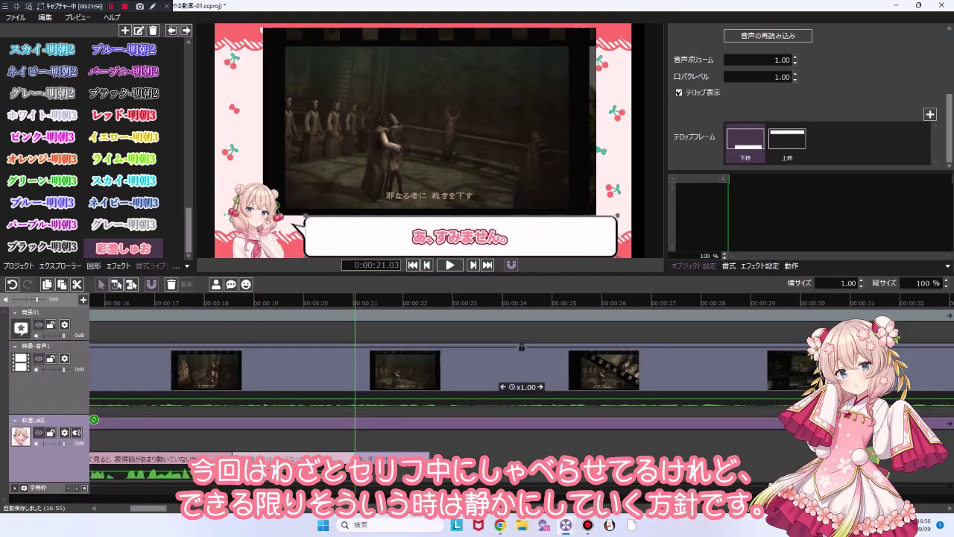
{"action": "left_click", "coordinate": [94, 419]}
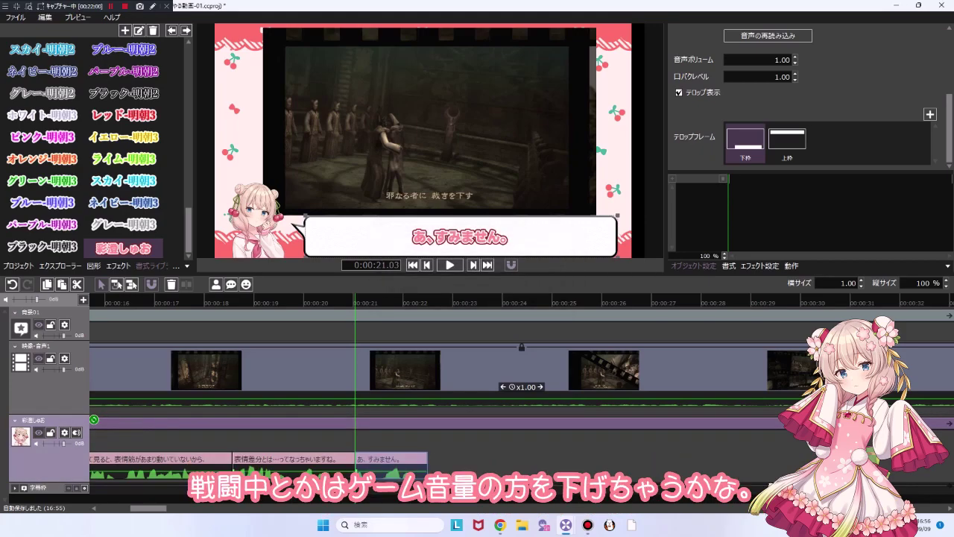
Set the pause length after "あ" in the line "あ、すみません。" to -50, regenerate its voice and play it back.
{"action": "left_click", "coordinate": [76, 432]}
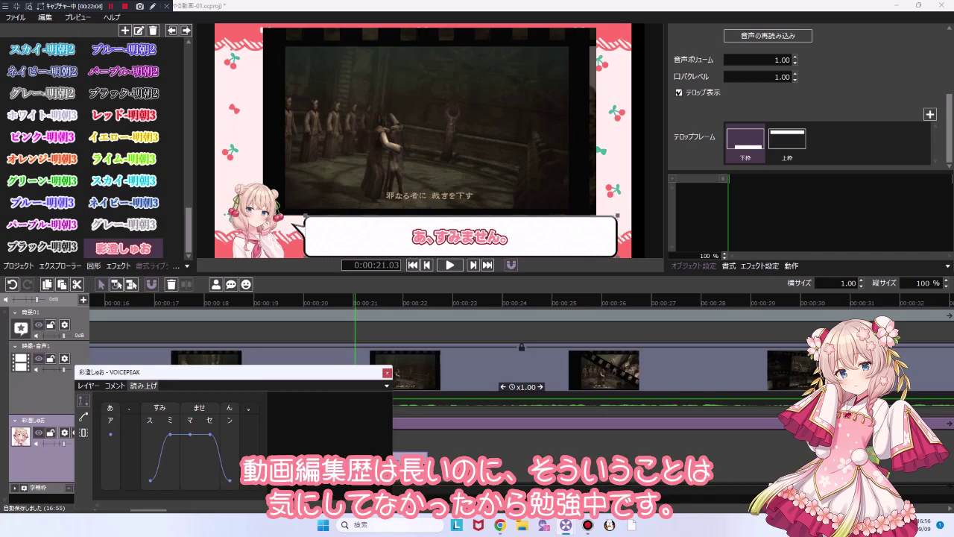
{"action": "left_click", "coordinate": [84, 433]}
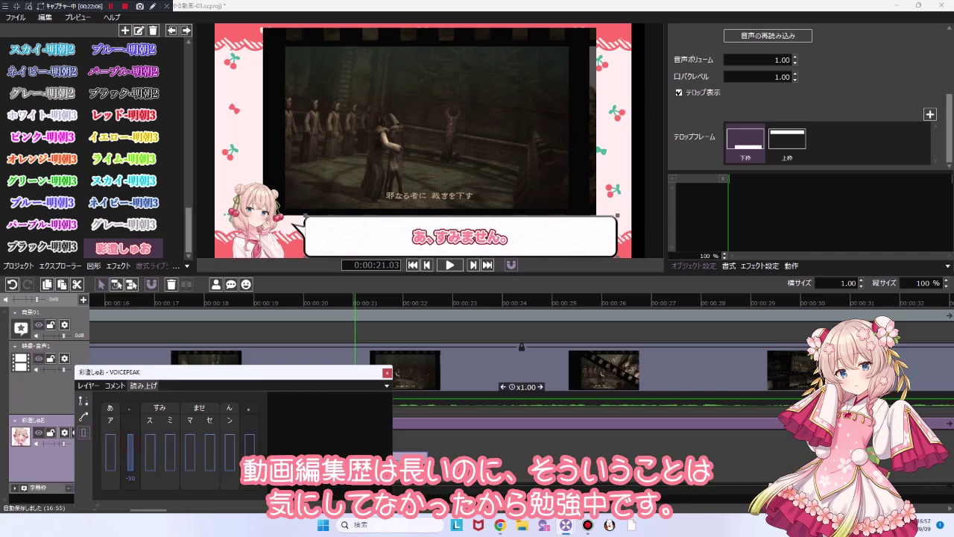
{"action": "left_click", "coordinate": [83, 401]}
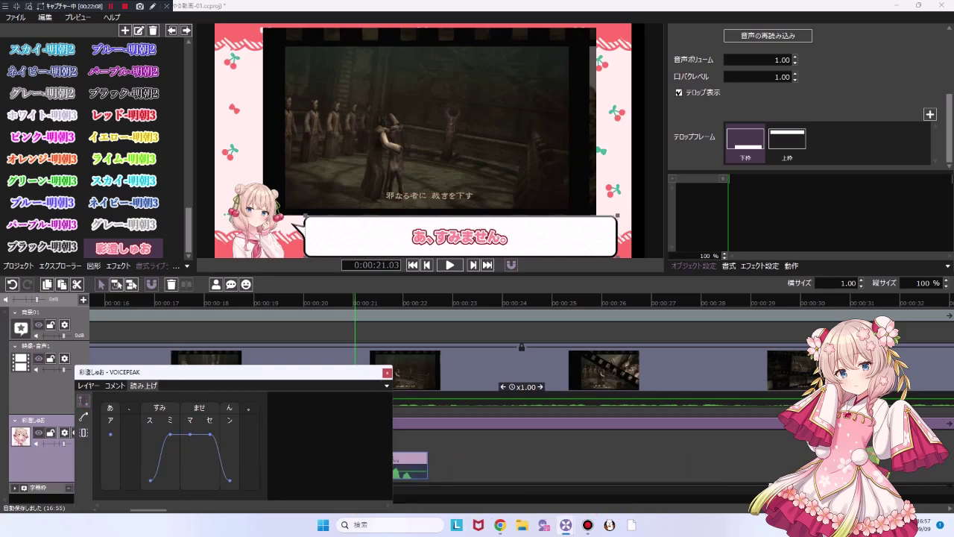
{"action": "left_click", "coordinate": [386, 372]}
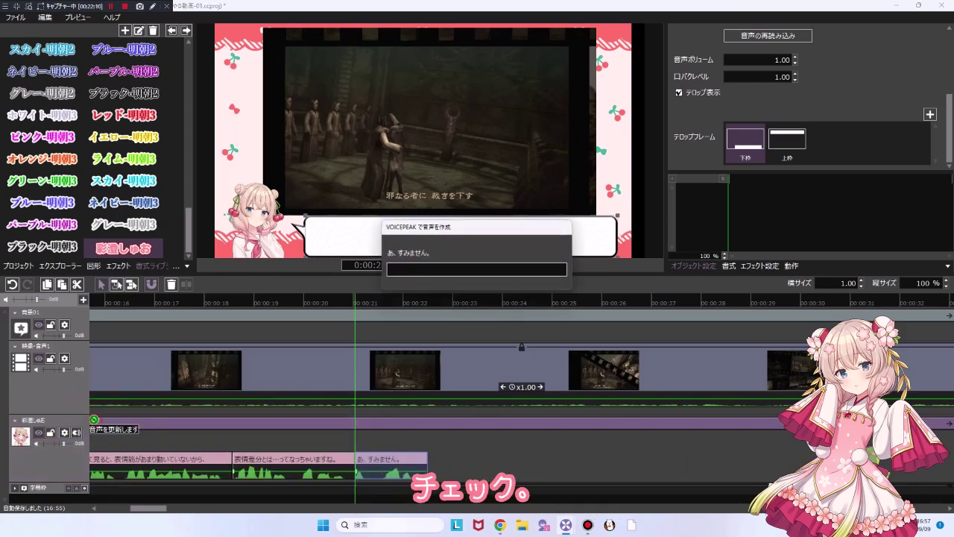
{"action": "left_click", "coordinate": [275, 302]}
{"action": "key", "text": "space"}
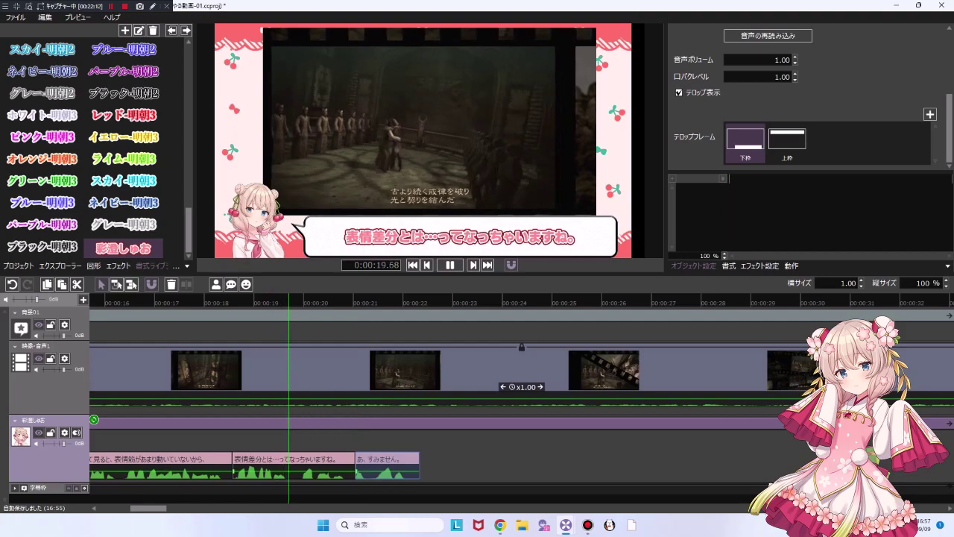
{"action": "key", "text": "space"}
Add the voiced lines "テストと作業を録画している用なので" and "しゃべっているシーンでも構わずおしゃべりしていきます。" from 0:00:22.33 and play the first one.
{"action": "key", "text": "Return"}
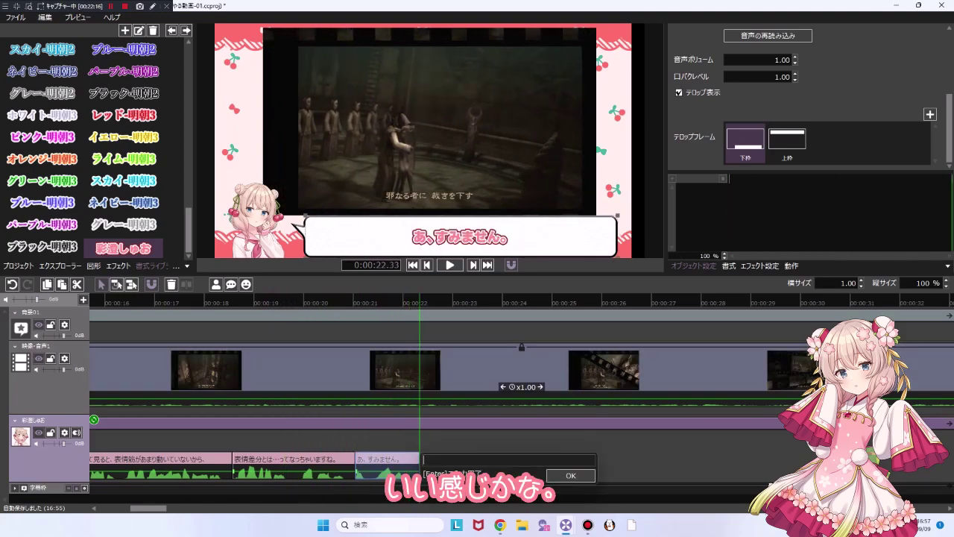
{"action": "key", "text": "Return"}
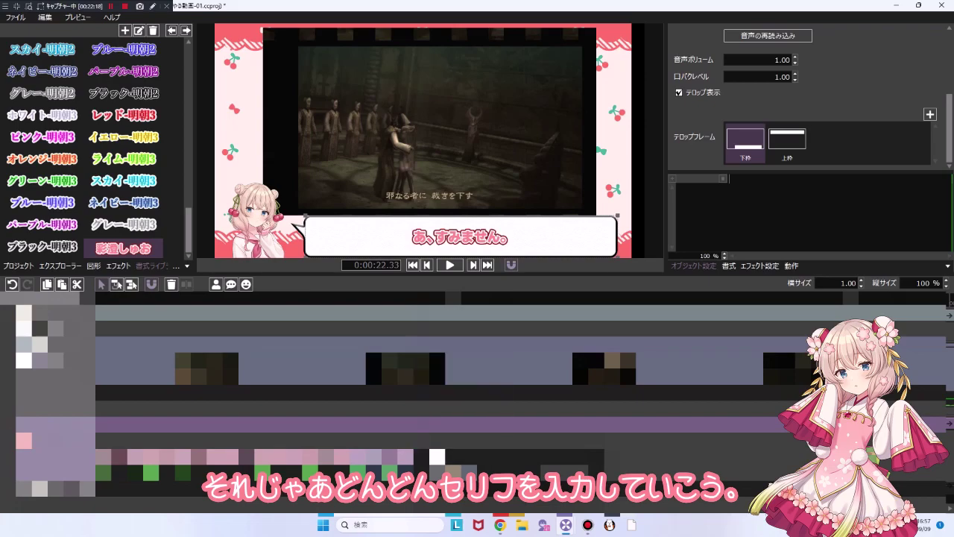
{"action": "key", "text": "Return"}
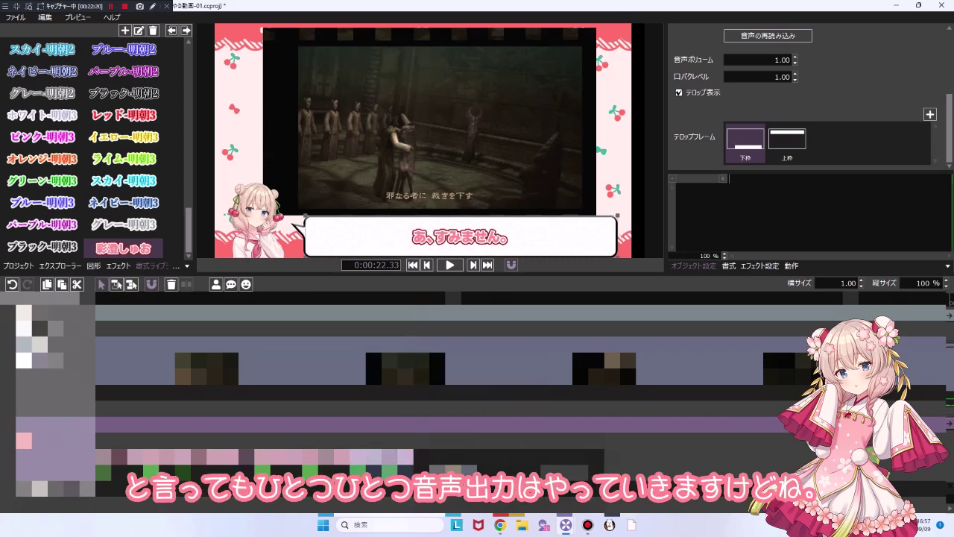
{"action": "key", "text": "Return"}
{"action": "key", "text": "Return"}
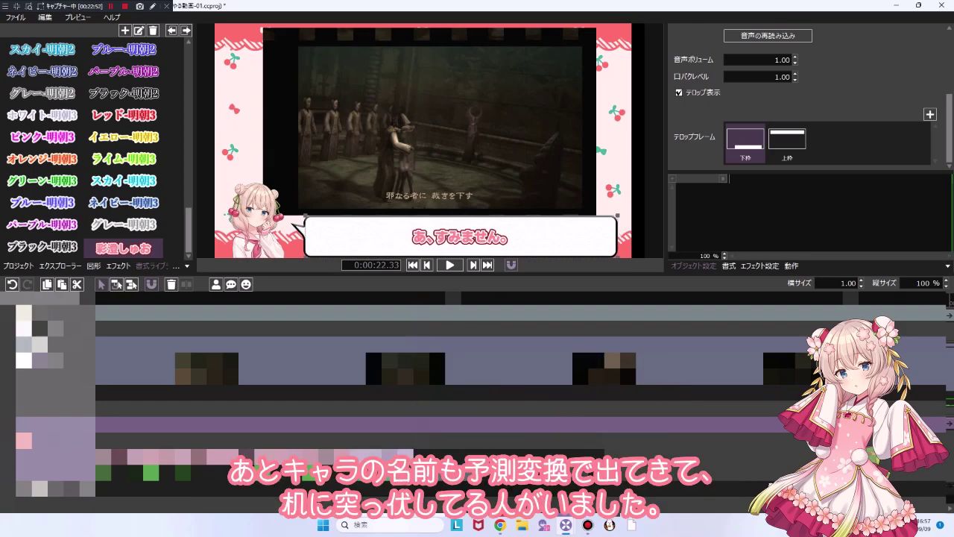
{"action": "key", "text": "Return"}
{"action": "key", "text": "Return"}
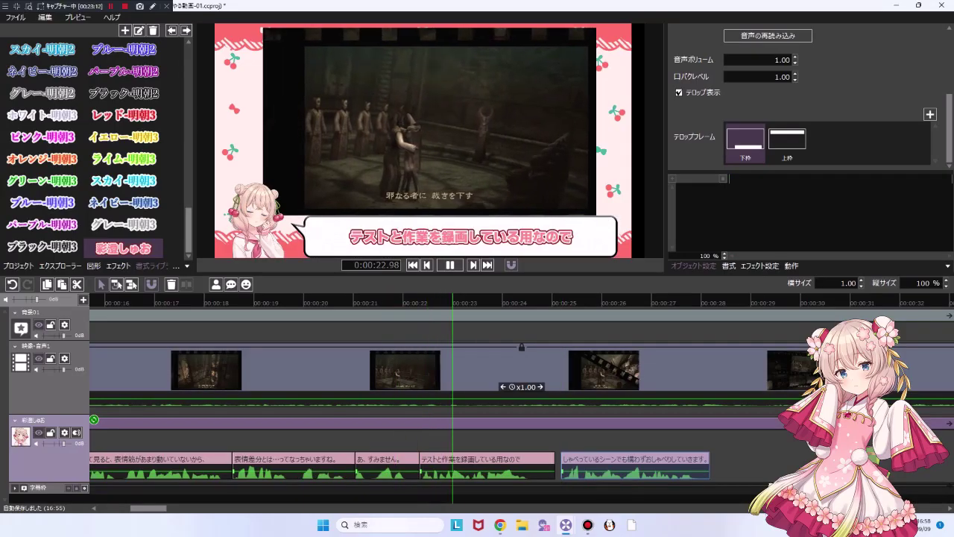
{"action": "key", "text": "space"}
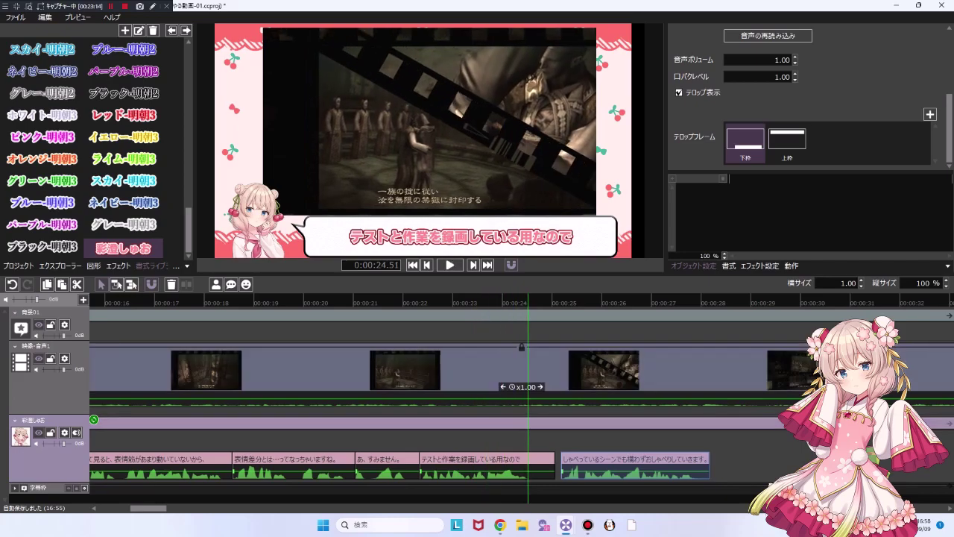
Adjust the intonation of "テストと作業を録画している用なので" so the pitch is high through "用なの".
{"action": "left_click", "coordinate": [77, 433]}
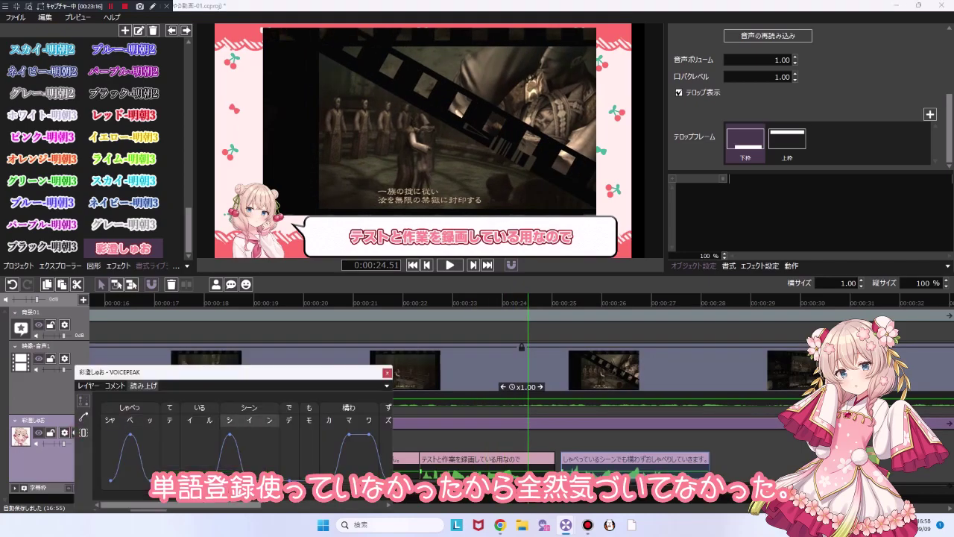
{"action": "mouse_move", "coordinate": [179, 504]}
{"action": "left_mouse_down"}
{"action": "mouse_move", "coordinate": [283, 505]}
{"action": "mouse_move", "coordinate": [205, 504]}
{"action": "mouse_move", "coordinate": [270, 505]}
{"action": "left_mouse_up"}
{"action": "left_click", "coordinate": [488, 459]}
{"action": "scroll", "coordinate": [238, 447], "scroll_direction": "left", "scroll_amount": 1}
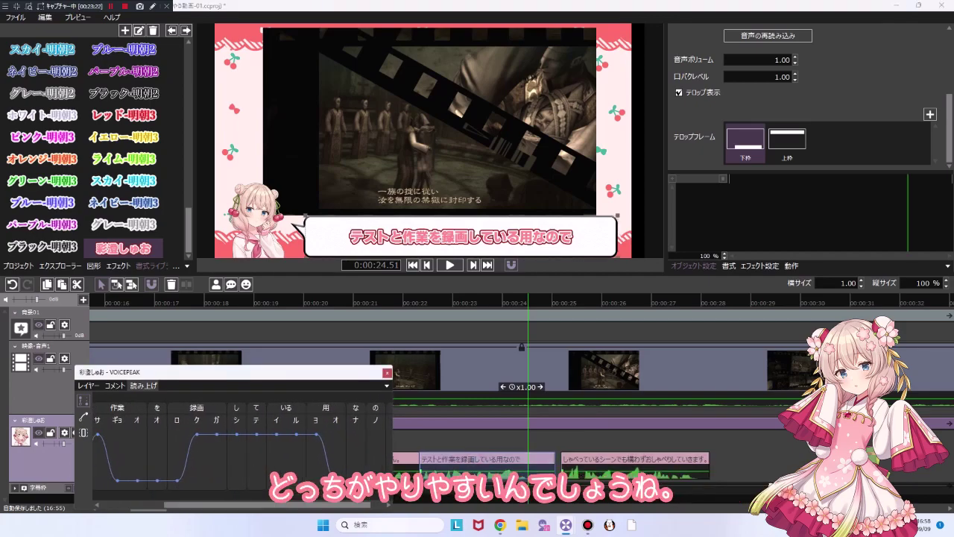
{"action": "left_click_drag", "start_coordinate": [316, 434], "coordinate": [316, 480]}
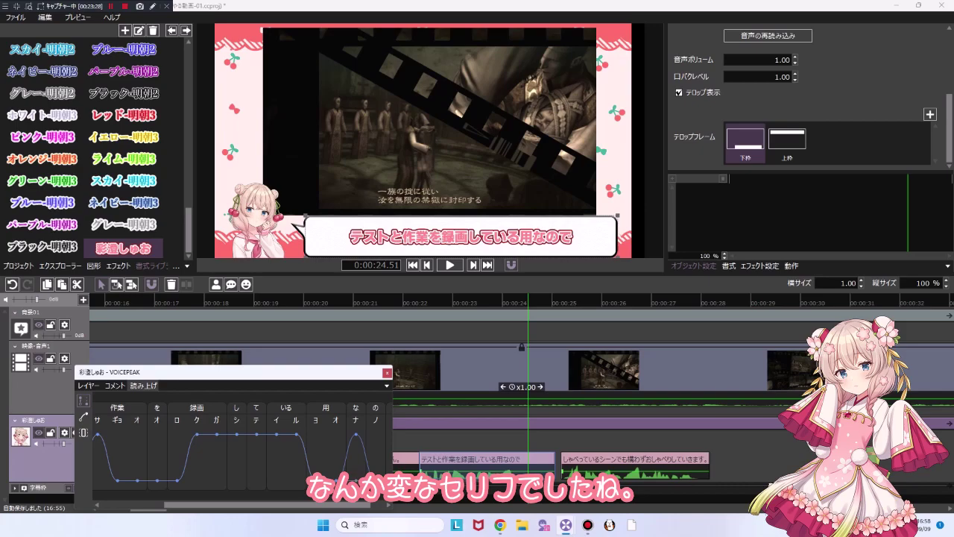
{"action": "scroll", "coordinate": [238, 447], "scroll_direction": "right", "scroll_amount": 2}
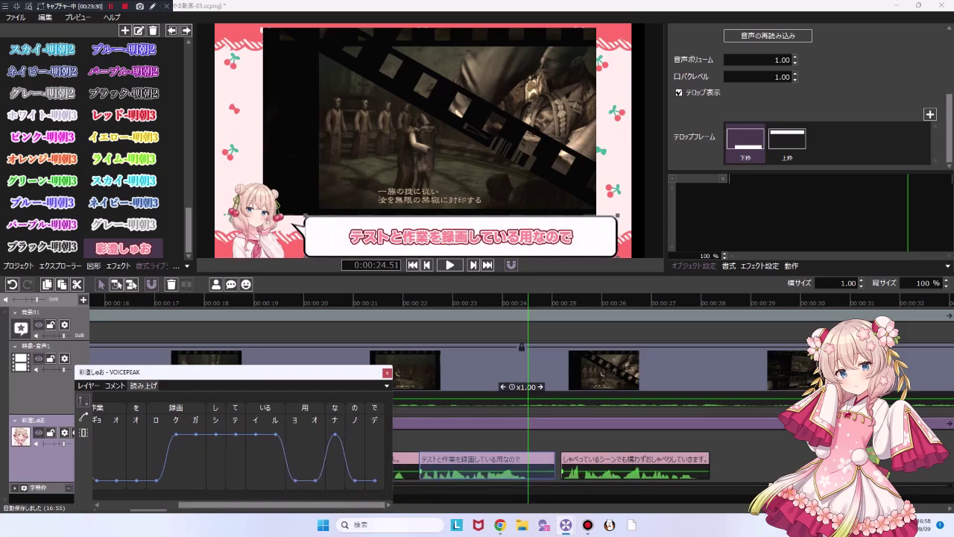
{"action": "left_click_drag", "start_coordinate": [355, 480], "coordinate": [355, 435]}
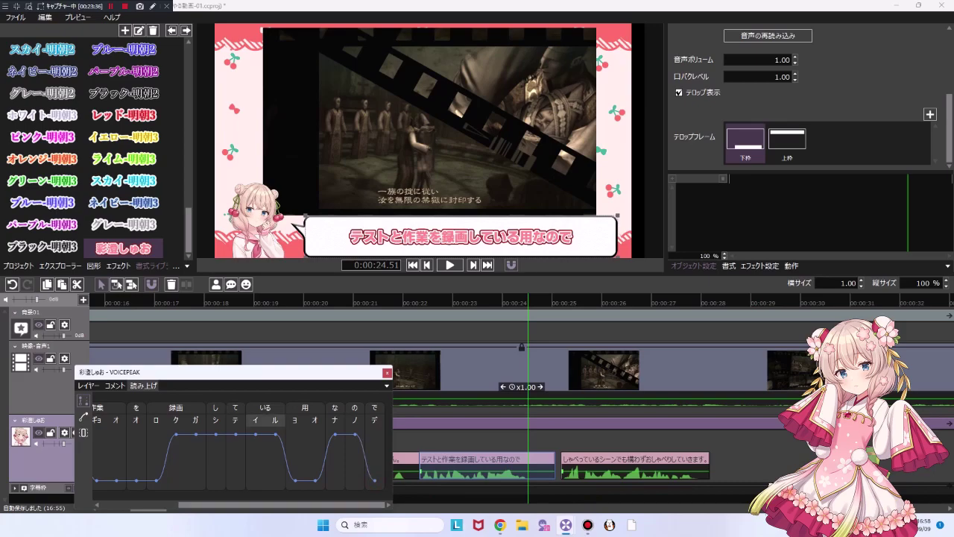
{"action": "left_click", "coordinate": [316, 480]}
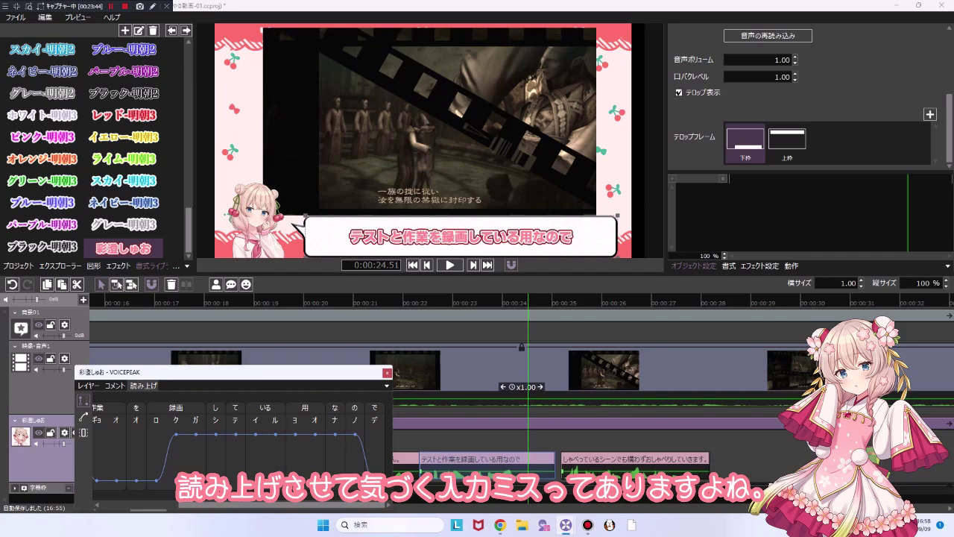
{"action": "left_click", "coordinate": [255, 434]}
{"action": "left_click_drag", "start_coordinate": [276, 436], "coordinate": [275, 479]}
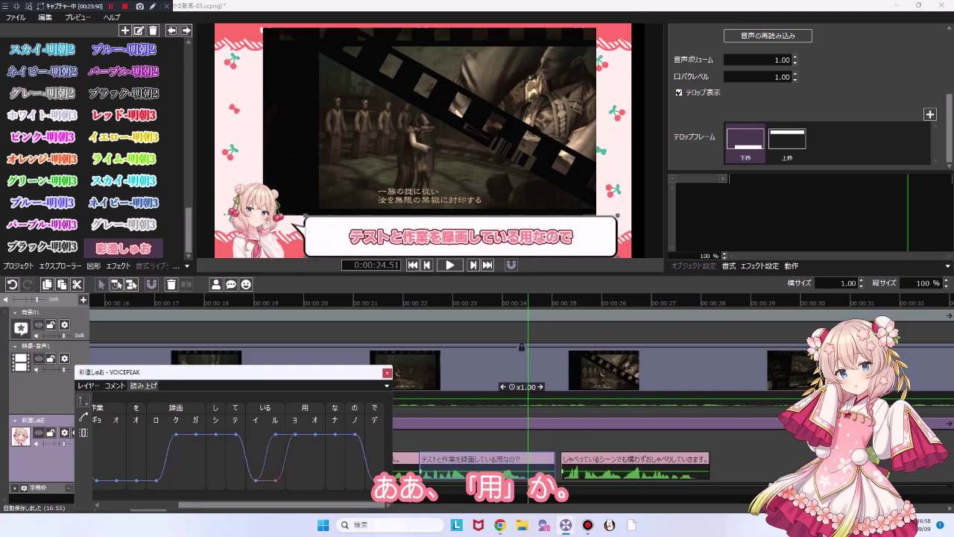
{"action": "left_click_drag", "start_coordinate": [256, 480], "coordinate": [256, 435]}
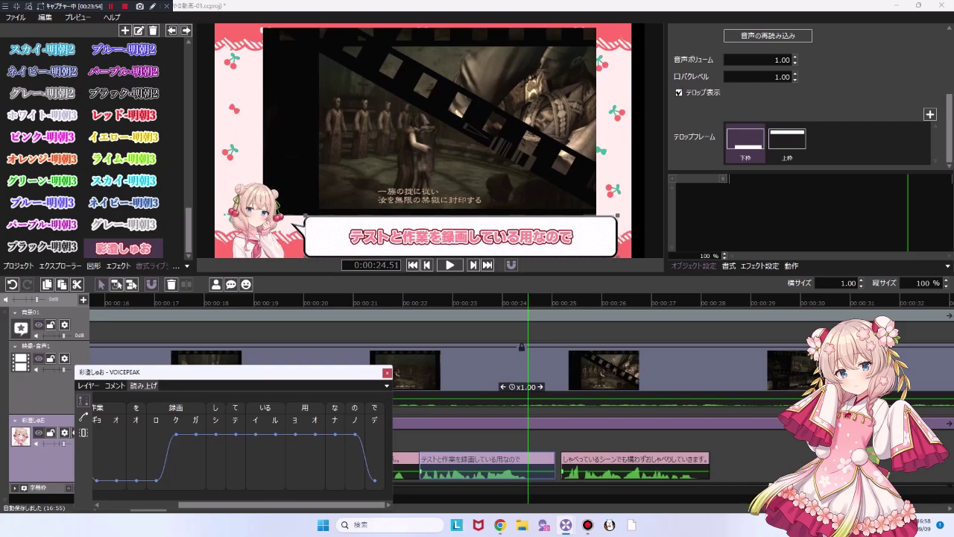
Regenerate the voice of "テストと作業を録画している用なので" and check its phoneme length settings.
{"action": "left_click", "coordinate": [387, 373]}
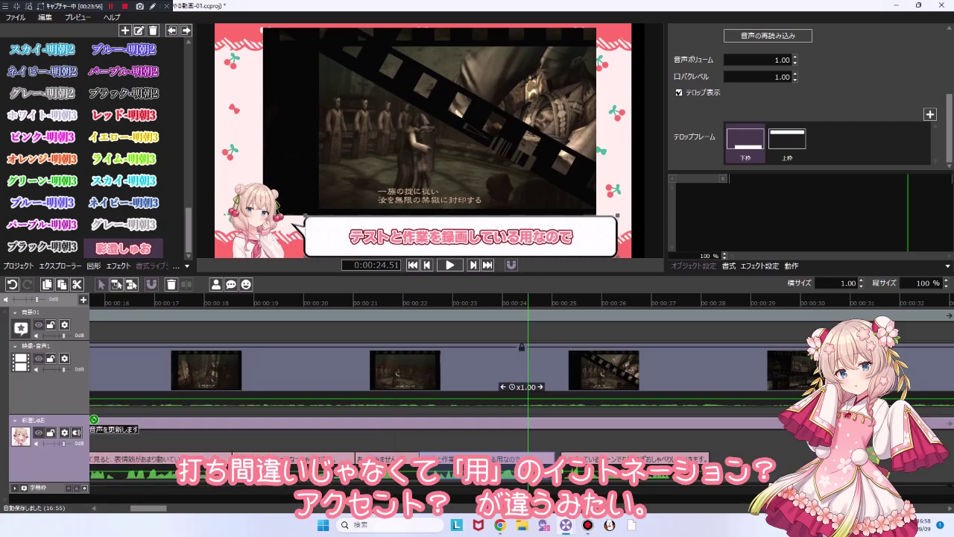
{"action": "left_click", "coordinate": [94, 420]}
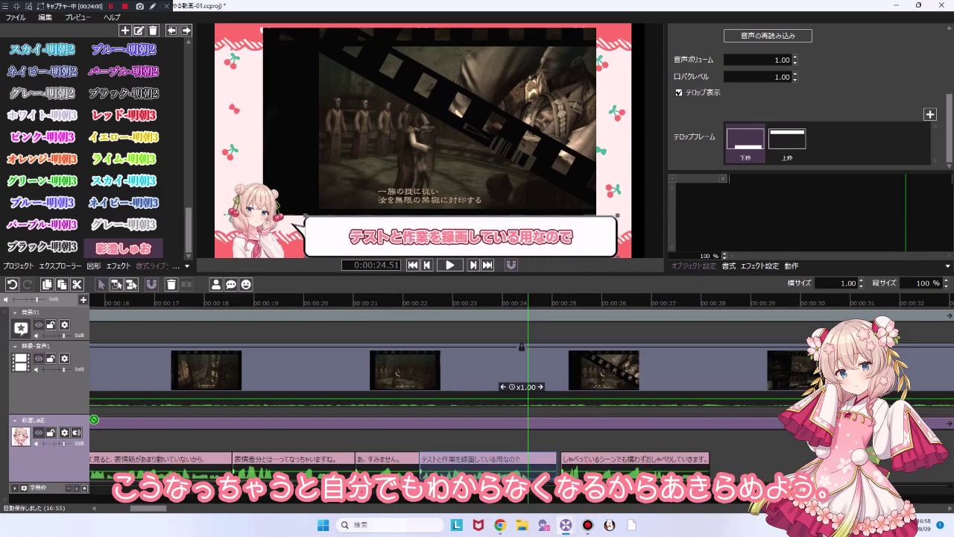
{"action": "left_click", "coordinate": [77, 432]}
{"action": "left_click", "coordinate": [82, 432]}
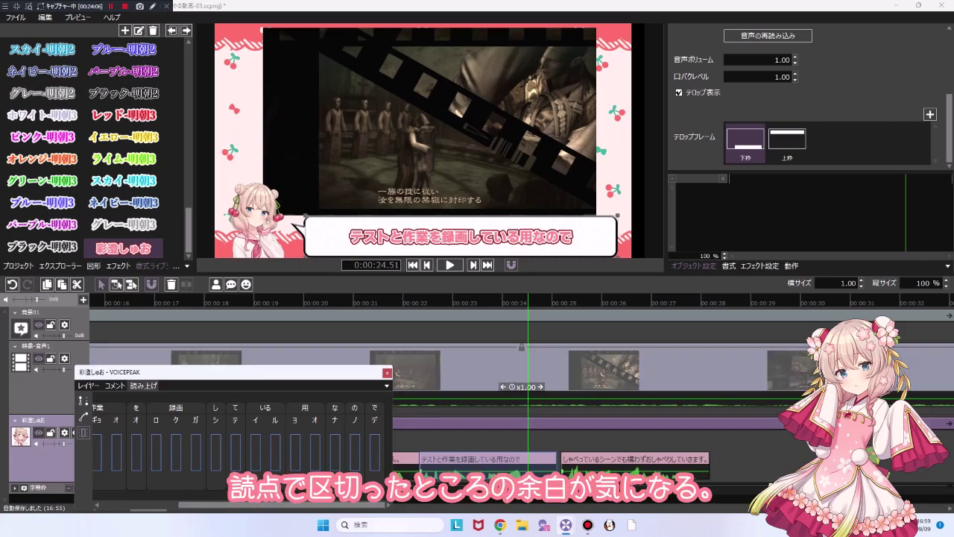
{"action": "left_click", "coordinate": [387, 372]}
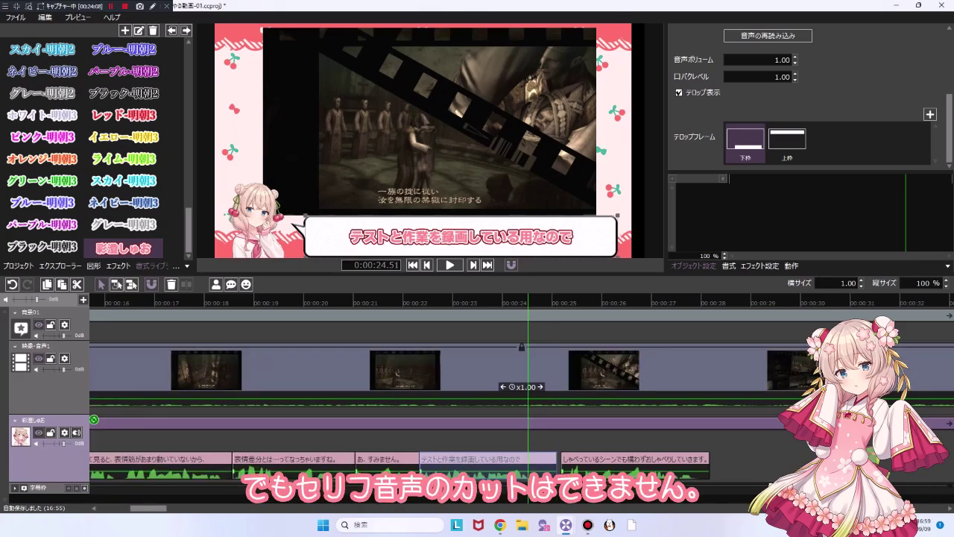
Set the timeline's horizontal size to 0.10 and move the playhead to 0:00:24.65, past the line's last voiced waveform.
{"action": "type", "text": "0.1"}
{"action": "key", "text": "Return"}
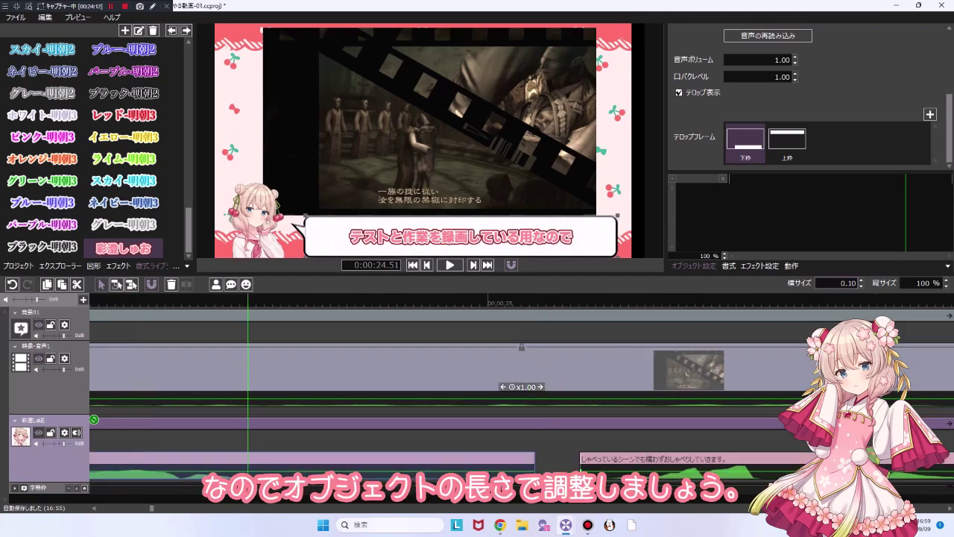
{"action": "scroll", "coordinate": [477, 368], "scroll_direction": "left", "scroll_amount": 3}
{"action": "left_click_drag", "start_coordinate": [465, 302], "coordinate": [530, 302]}
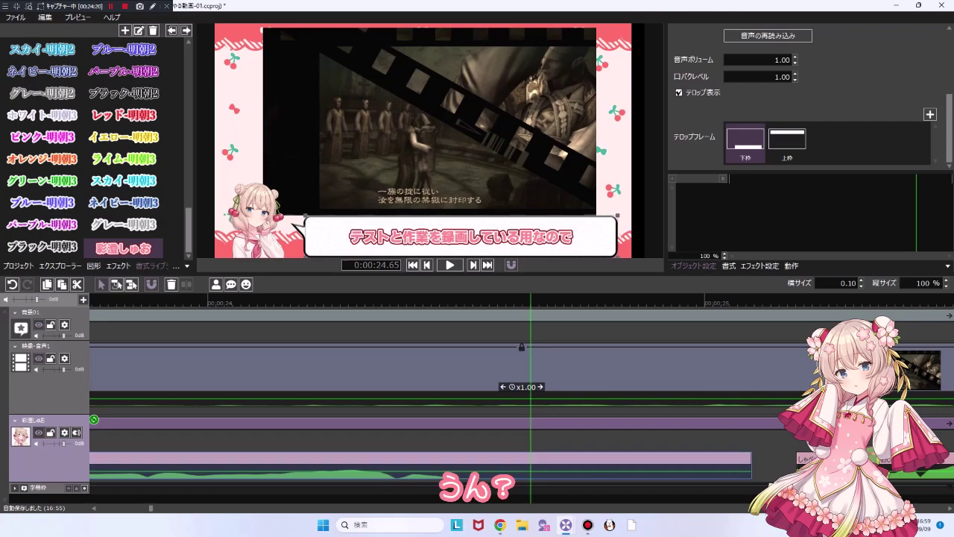
Deselect the dialogue line and set the timeline's horizontal size back to 1.00.
{"action": "left_click", "coordinate": [762, 459]}
{"action": "left_click", "coordinate": [747, 458]}
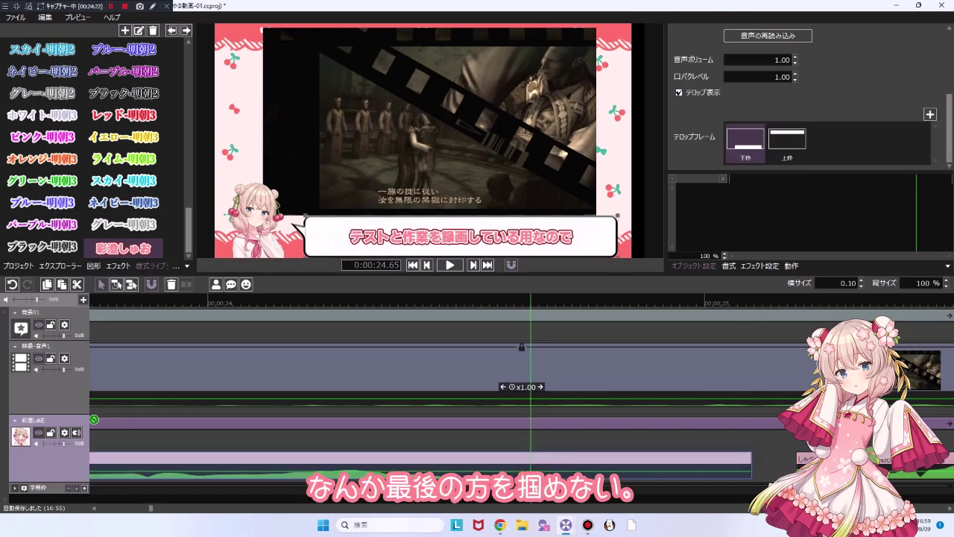
{"action": "key", "text": "Escape"}
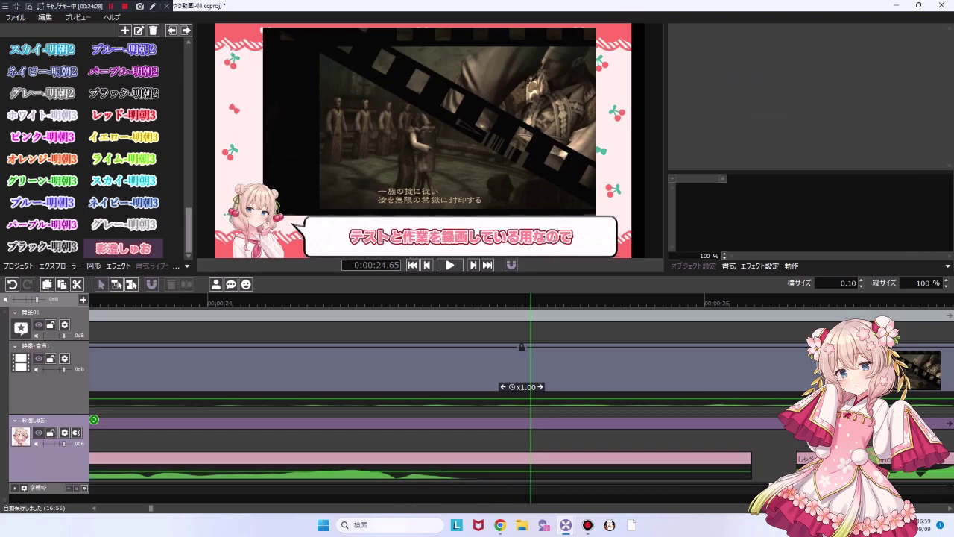
{"action": "double_click", "coordinate": [851, 284]}
{"action": "type", "text": "1"}
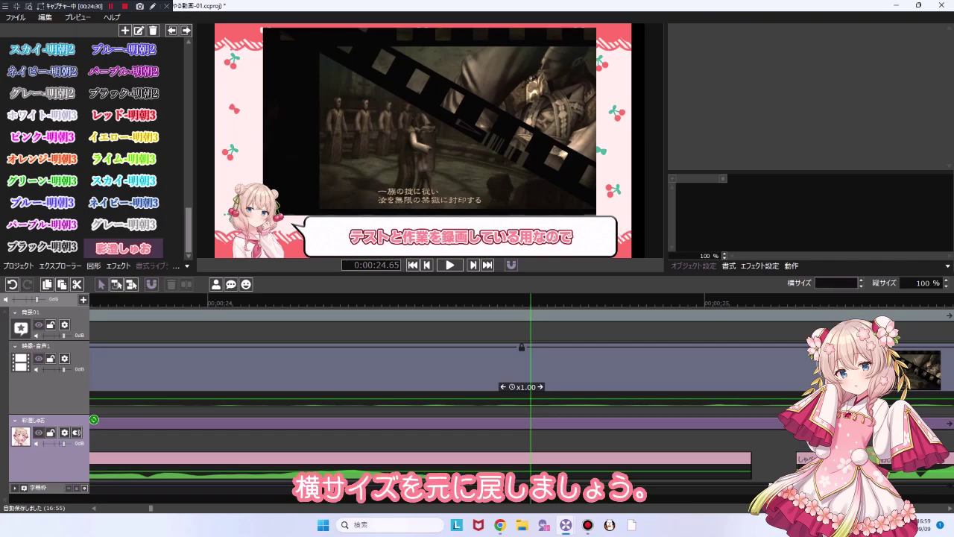
{"action": "key", "text": "Return"}
Trim the end of "テストと作業を録画している用なので" to 0:00:24.65 and lock its automatic voice update.
{"action": "left_click_drag", "start_coordinate": [594, 465], "coordinate": [573, 465]}
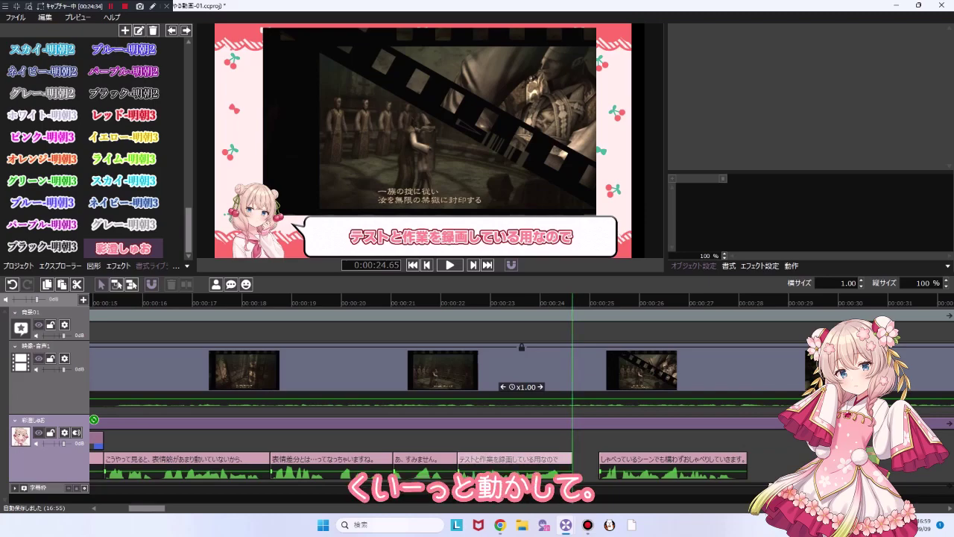
{"action": "left_click", "coordinate": [514, 459]}
{"action": "scroll", "coordinate": [811, 100], "scroll_direction": "up", "scroll_amount": 5}
{"action": "left_click", "coordinate": [679, 61]}
Move the line "しゃべっているシーンでも構わずおしゃべりしていきます。" directly against the trimmed line and play both back.
{"action": "left_click_drag", "start_coordinate": [656, 459], "coordinate": [629, 459]}
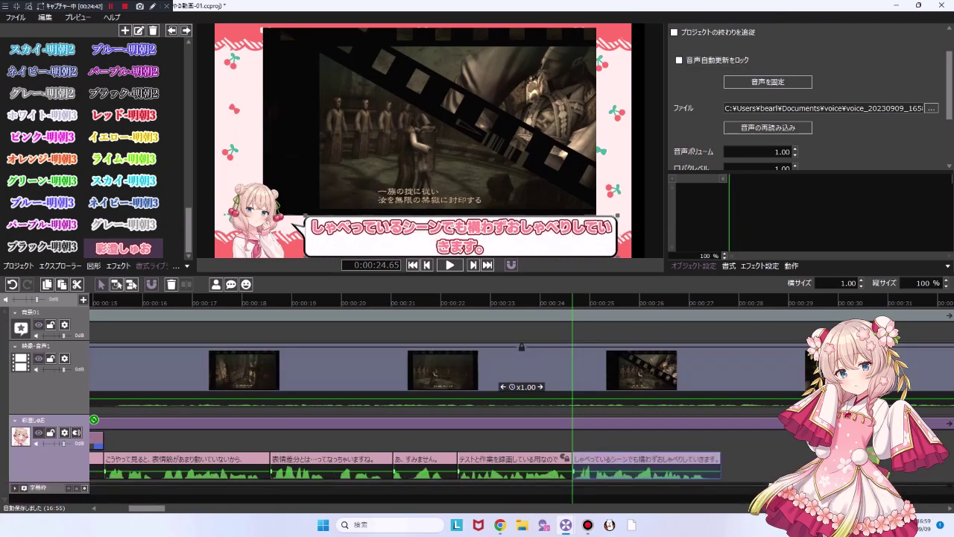
{"action": "left_click", "coordinate": [393, 302]}
{"action": "key", "text": "space"}
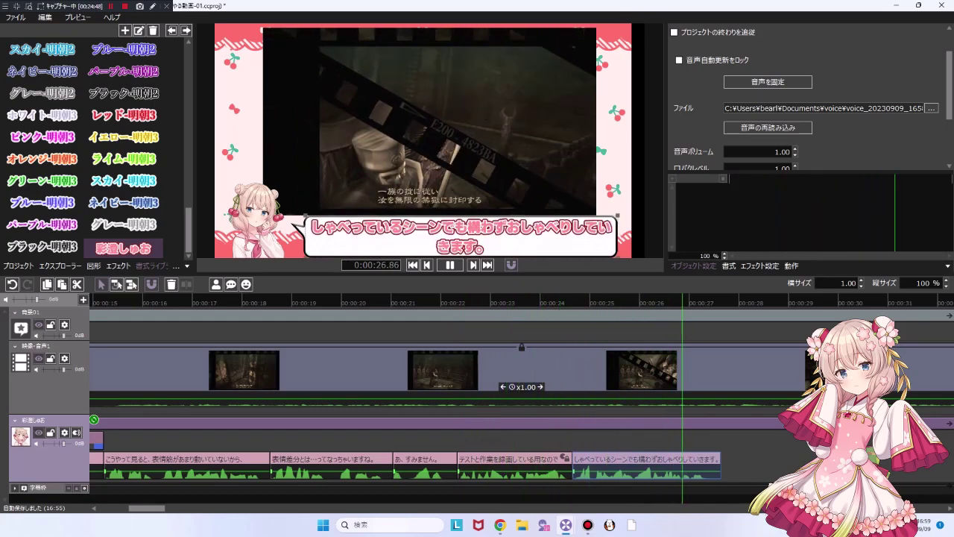
{"action": "key", "text": "space"}
Add the dialogue line "用が思った感じに調声できませんでしたね。" for the character at 0:00:27.63.
{"action": "scroll", "coordinate": [521, 403], "scroll_direction": "down", "scroll_amount": 1}
{"action": "key", "text": "Return"}
{"action": "key", "text": "Return"}
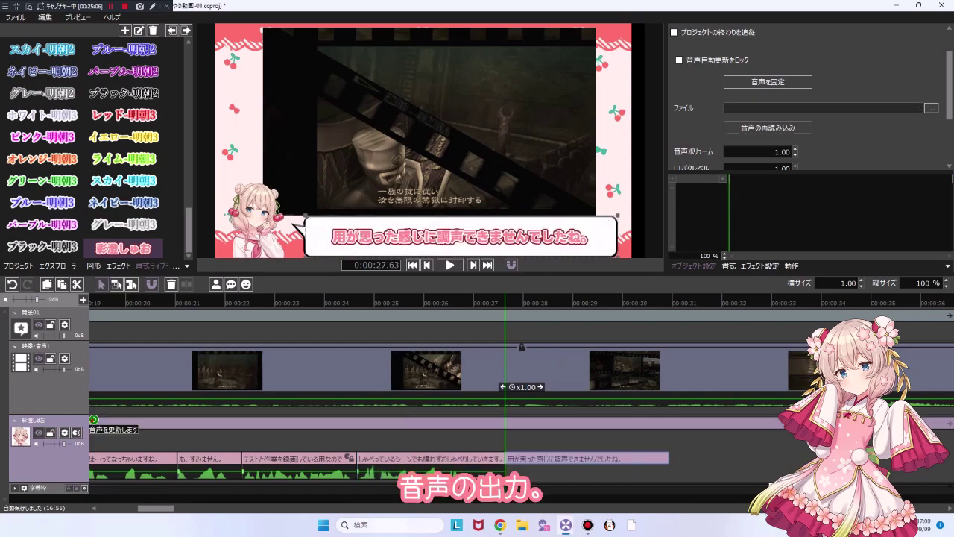
Play back the new line "用が思った感じに調声できませんでしたね。" and change the reading of 声 to セイ in its voice editor.
{"action": "key", "text": "space"}
{"action": "key", "text": "space"}
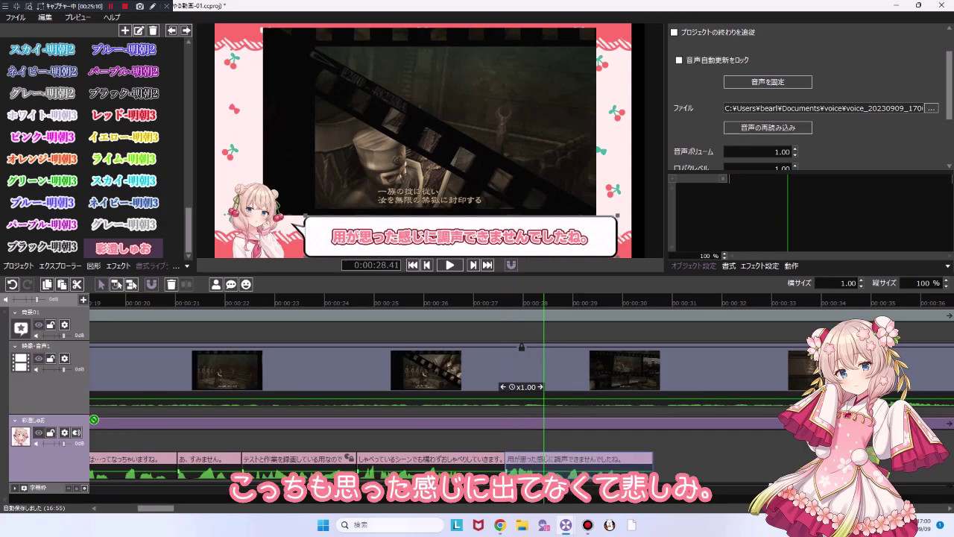
{"action": "left_click", "coordinate": [77, 432]}
{"action": "left_click", "coordinate": [84, 401]}
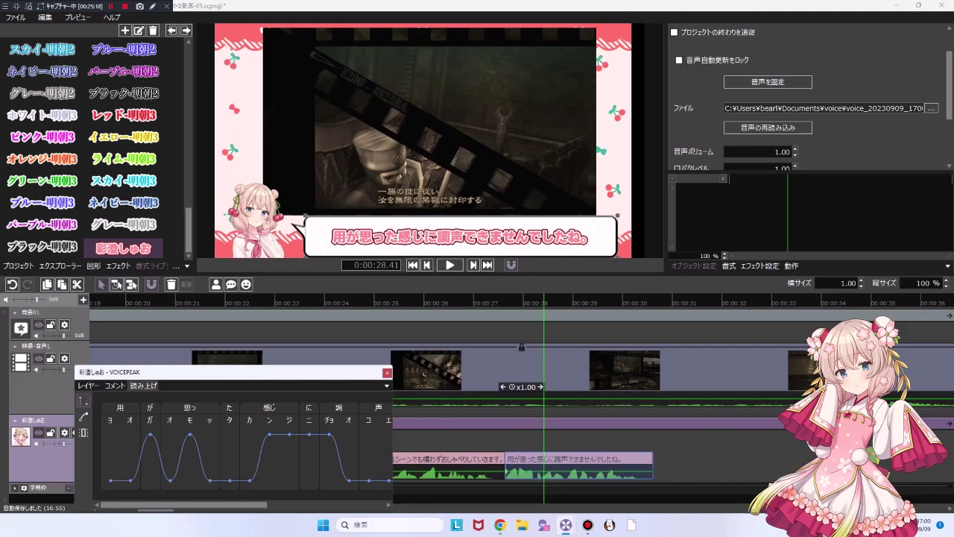
{"action": "scroll", "coordinate": [242, 447], "scroll_direction": "right", "scroll_amount": 1}
{"action": "double_click", "coordinate": [331, 419]}
{"action": "type", "text": "セイ"}
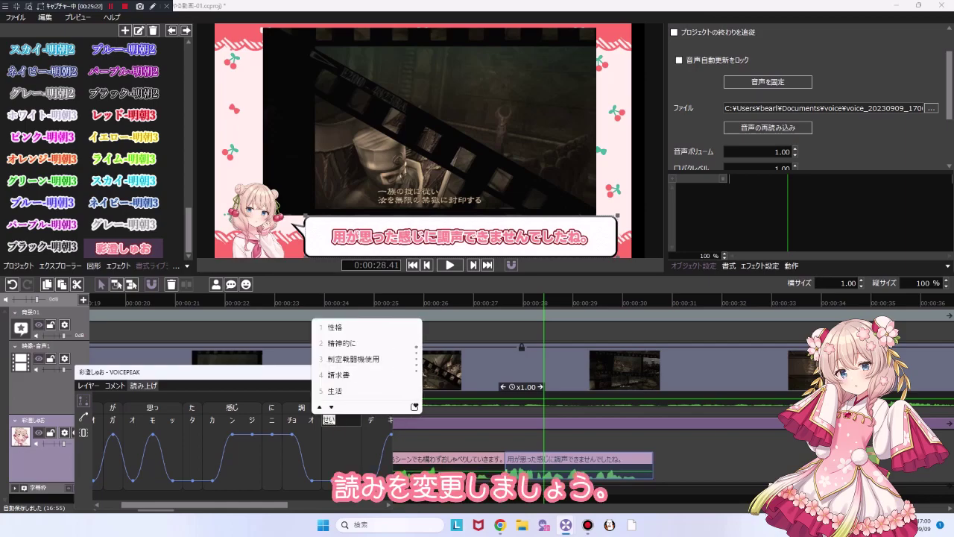
{"action": "key", "text": "Return"}
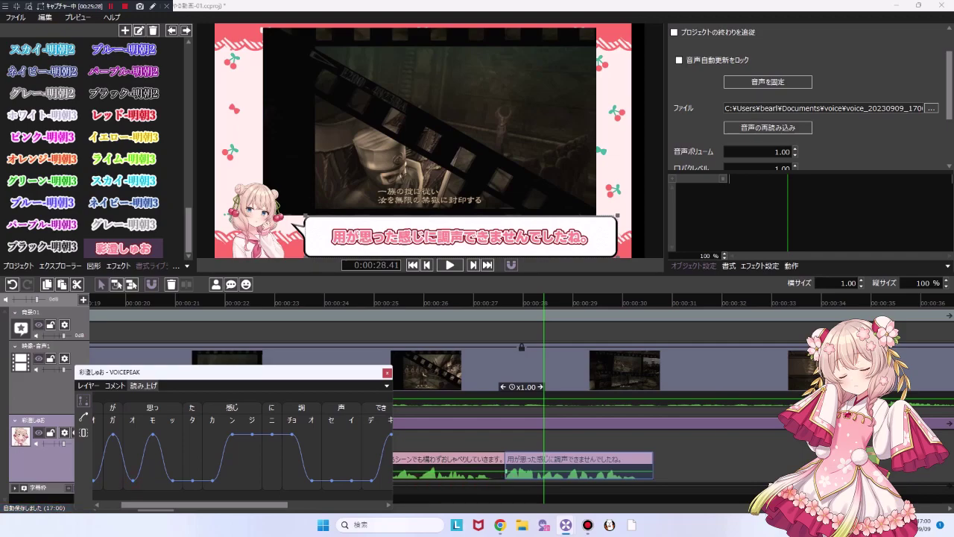
{"action": "left_click", "coordinate": [83, 432]}
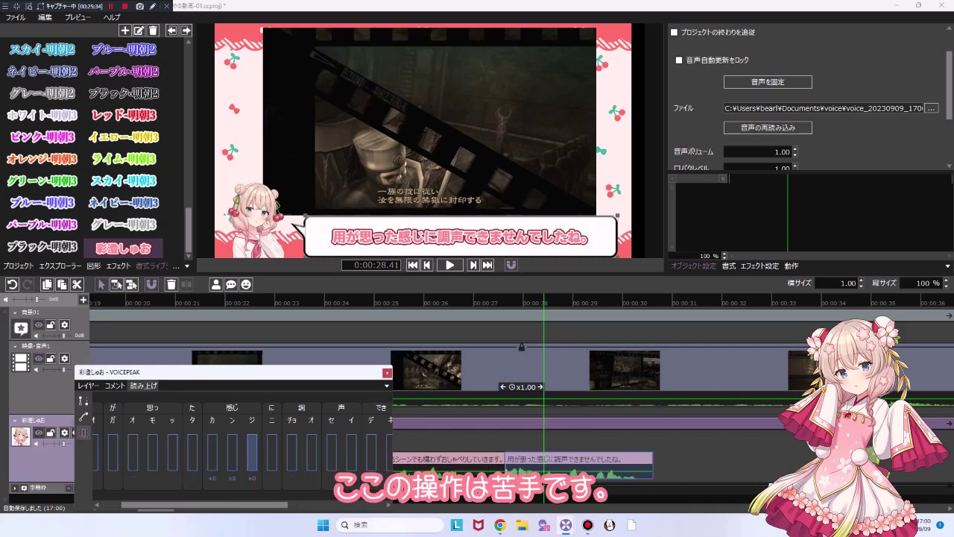
{"action": "left_click", "coordinate": [113, 420]}
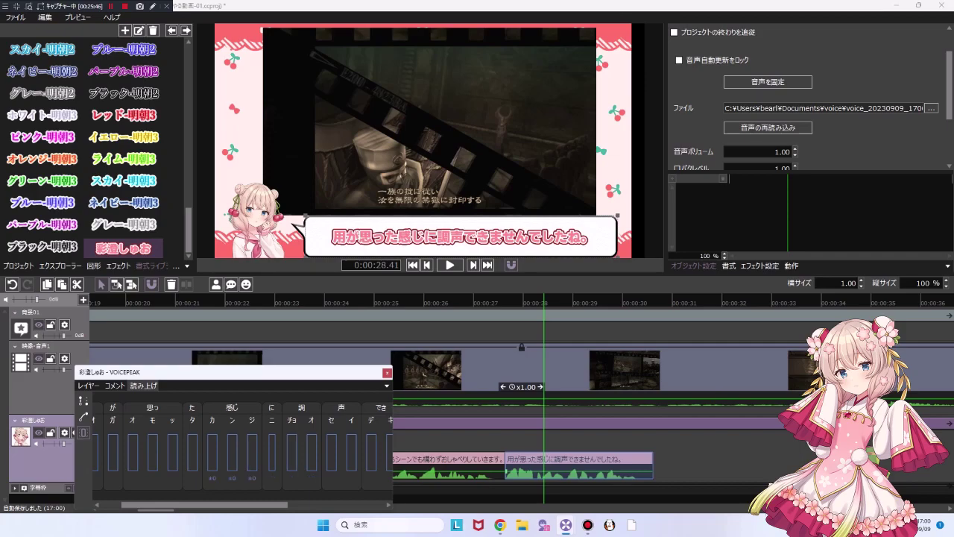
{"action": "left_click", "coordinate": [83, 417]}
{"action": "left_click", "coordinate": [84, 400]}
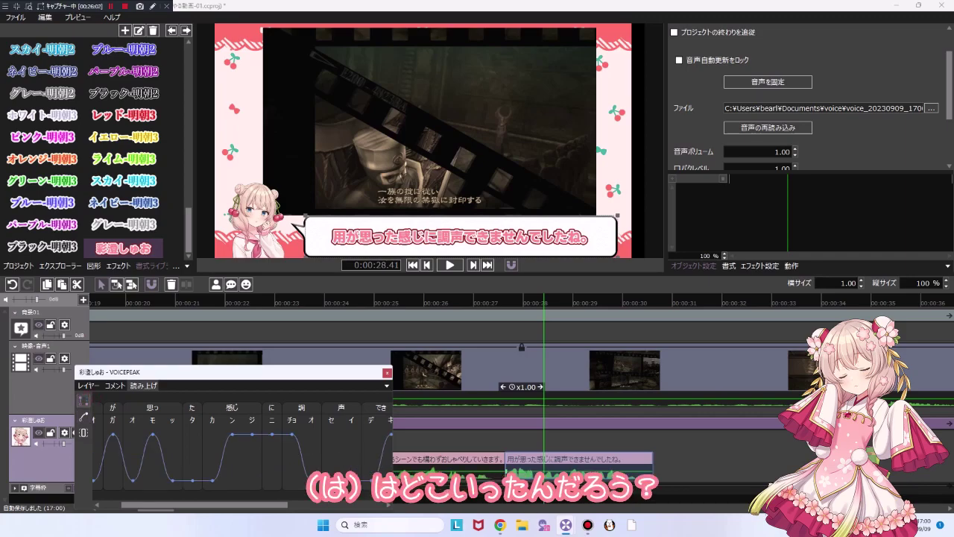
Lower the pitch of ニ and チョ, raise オ, セ and イ, regenerate the line's voice and play it back from 0:00:26.56.
{"action": "left_click", "coordinate": [272, 434]}
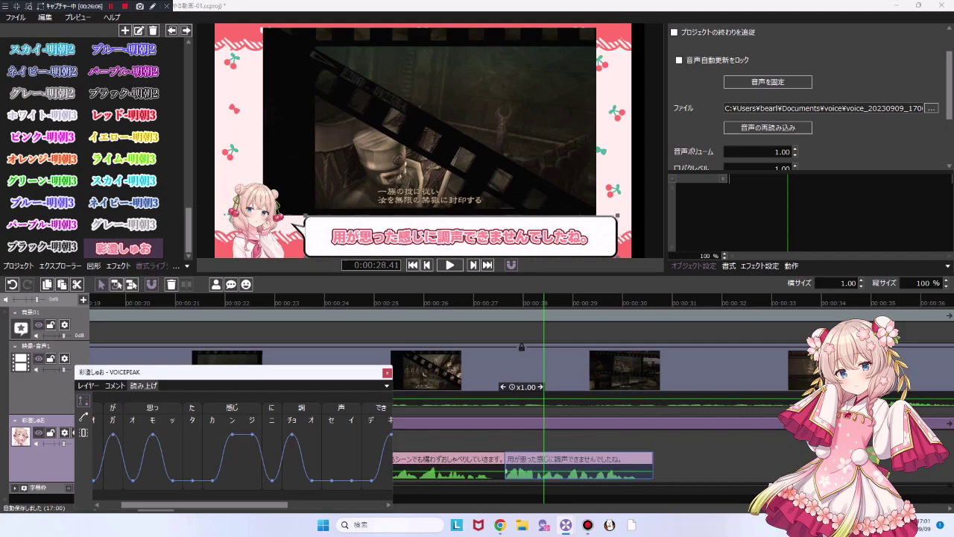
{"action": "left_click", "coordinate": [311, 479]}
{"action": "left_click", "coordinate": [332, 480]}
{"action": "left_click", "coordinate": [292, 433]}
{"action": "left_click", "coordinate": [351, 480]}
{"action": "left_click", "coordinate": [343, 420]}
{"action": "key", "text": "Return"}
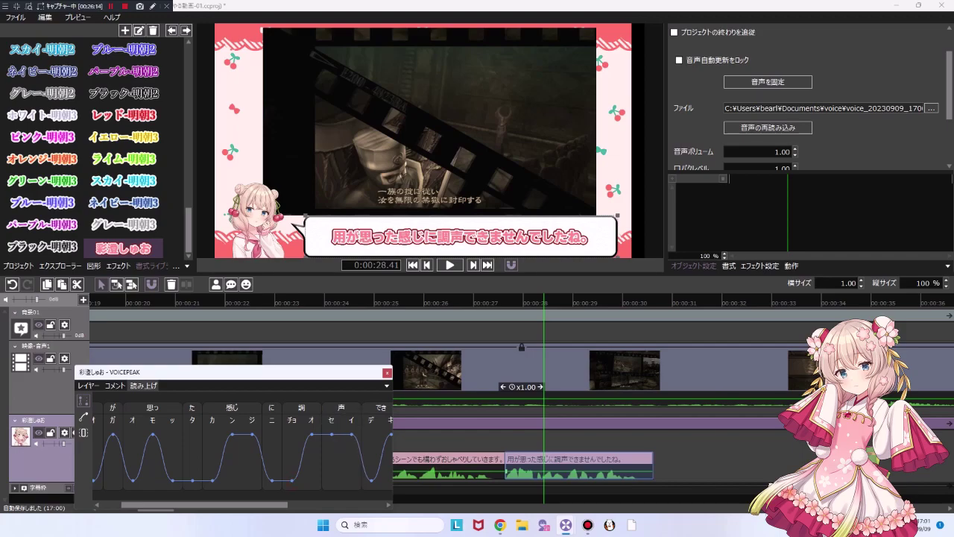
{"action": "left_click", "coordinate": [387, 372]}
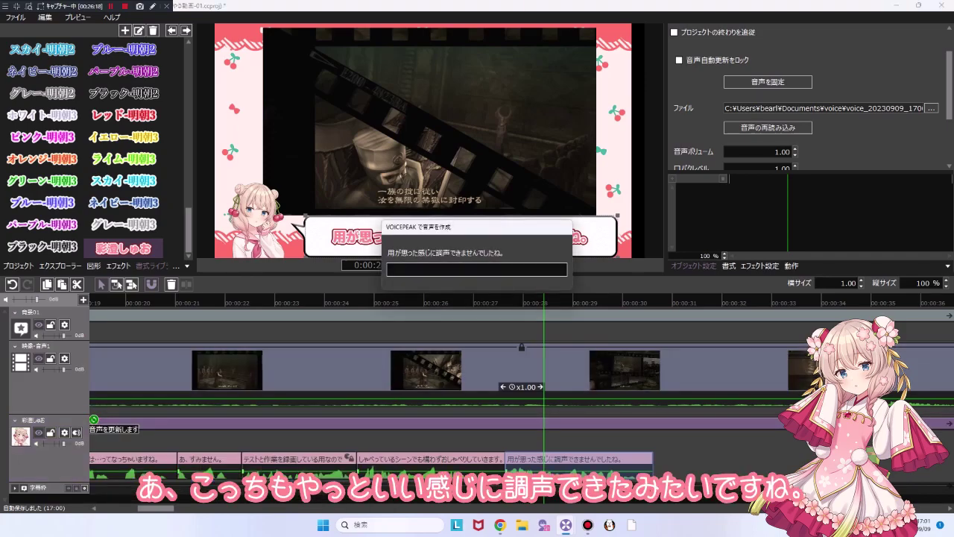
{"action": "left_click", "coordinate": [451, 294]}
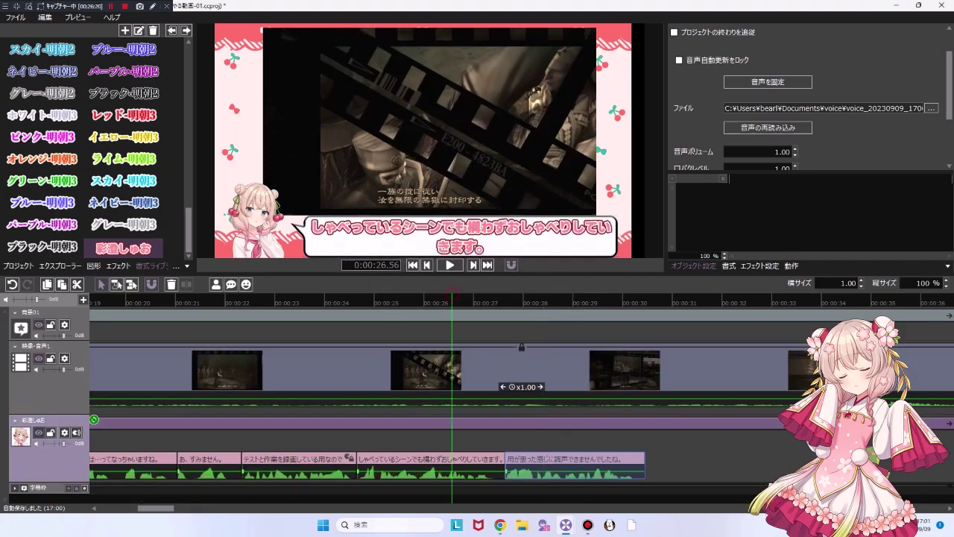
{"action": "key", "text": "space"}
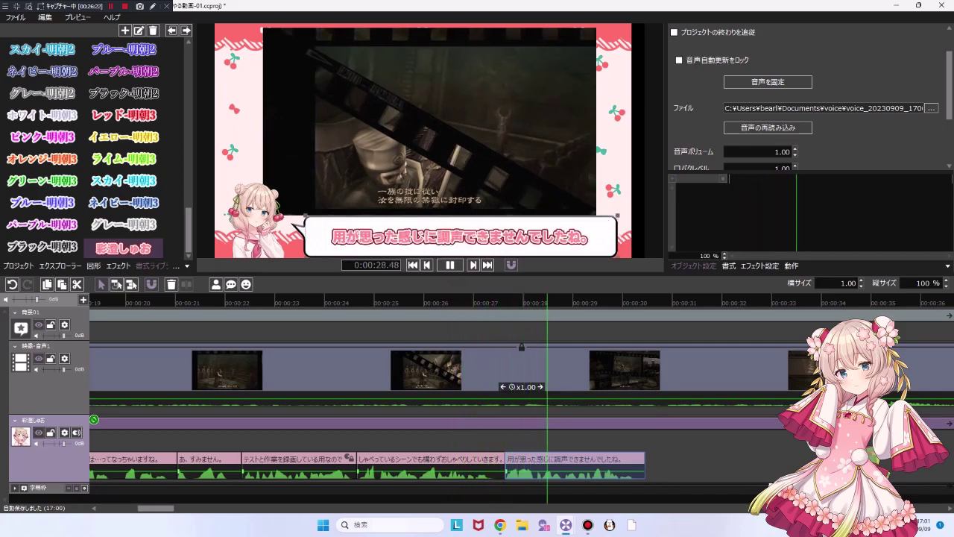
{"action": "key", "text": "space"}
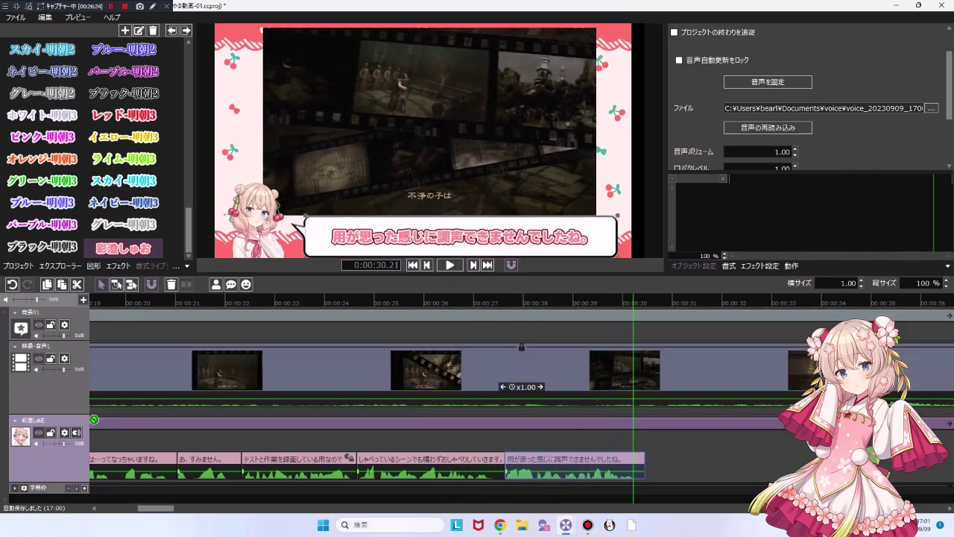
Add the voiced dialogue line "まあ慣れればやり方もわかってくるかな。" at 0:00:30.45, directly after the adjusted line.
{"action": "key", "text": "Return"}
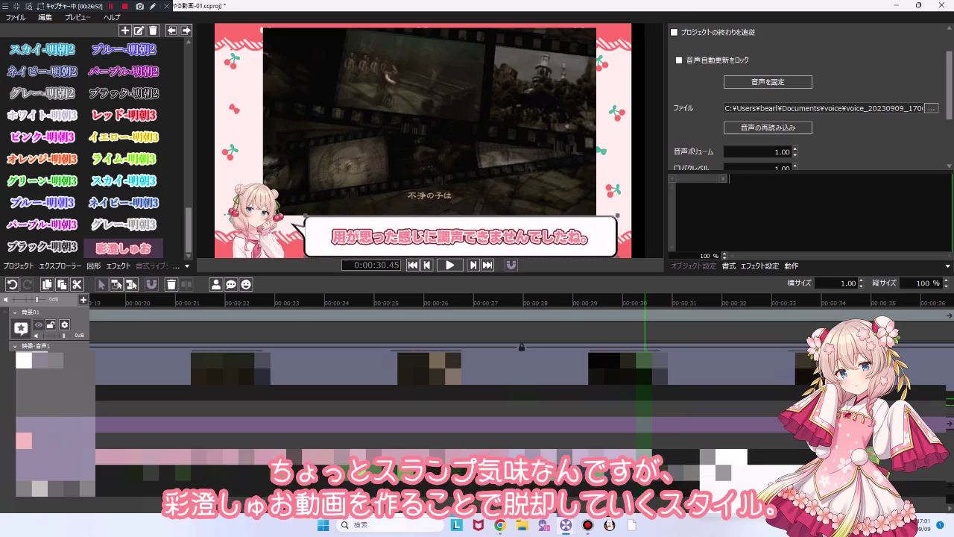
{"action": "key", "text": "Return"}
{"action": "key", "text": "Return"}
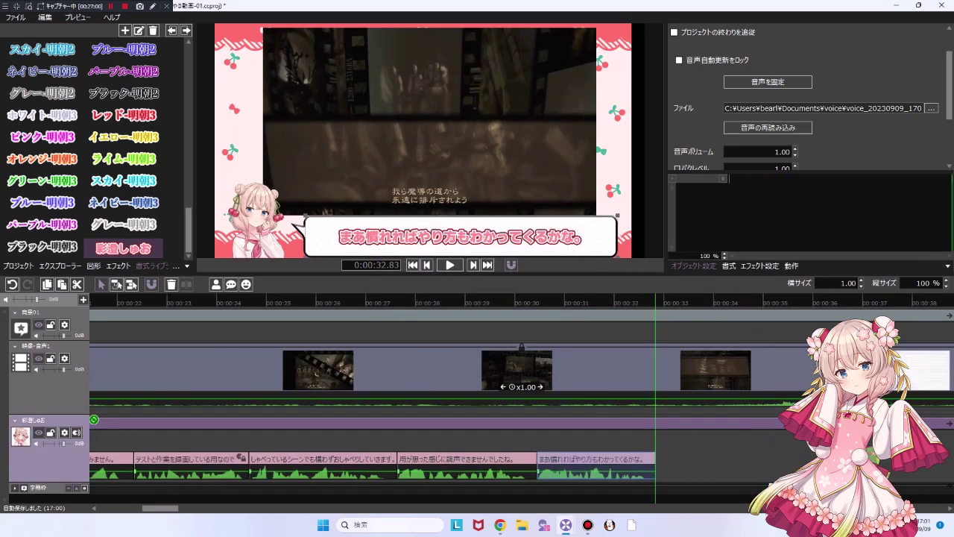
Add the dialogue line "相変わらず本体からセリフを作ったことはないです。" at 0:00:32.83, generate its voice and play it back.
{"action": "scroll", "coordinate": [522, 403], "scroll_direction": "right", "scroll_amount": 2}
{"action": "scroll", "coordinate": [521, 402], "scroll_direction": "left", "scroll_amount": 7}
{"action": "scroll", "coordinate": [522, 402], "scroll_direction": "right", "scroll_amount": 4}
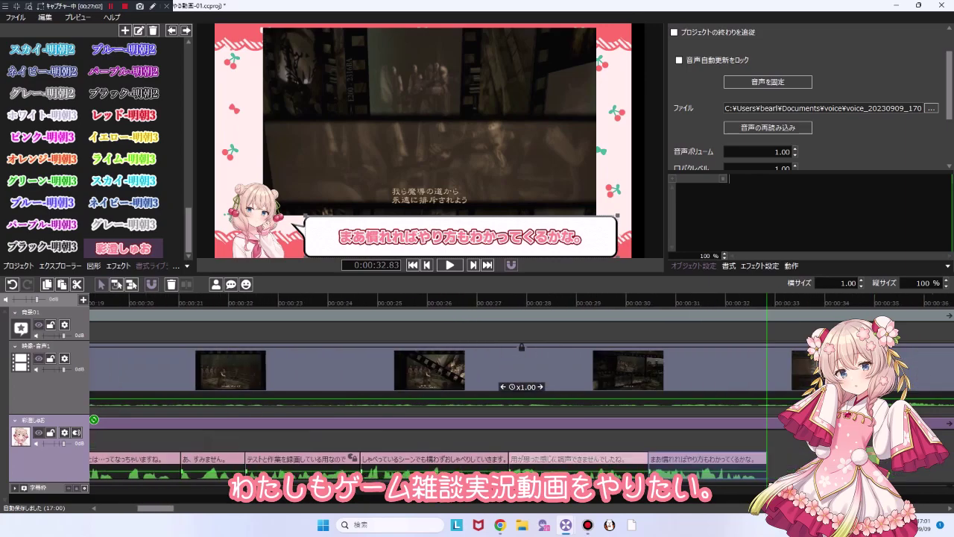
{"action": "key", "text": "Return"}
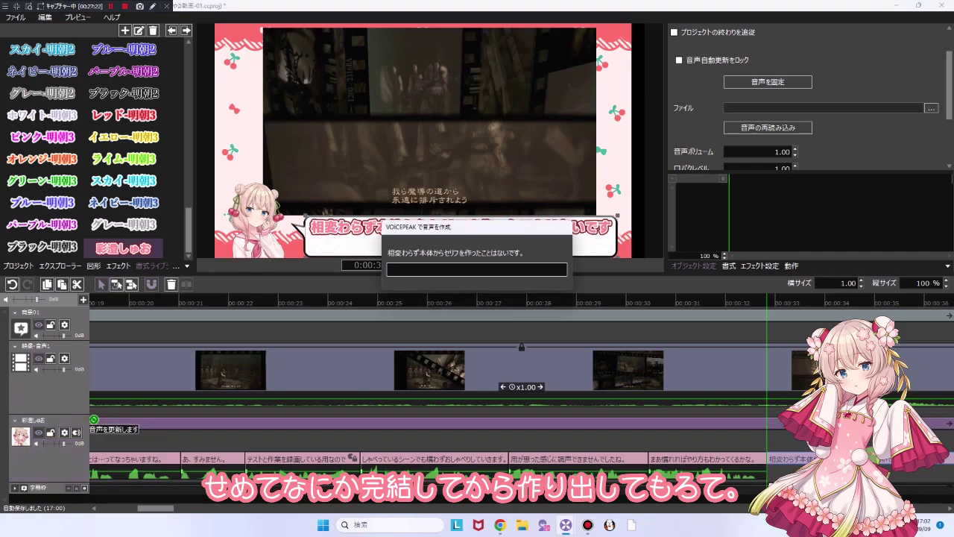
{"action": "scroll", "coordinate": [447, 403], "scroll_direction": "right", "scroll_amount": 4}
{"action": "key", "text": "space"}
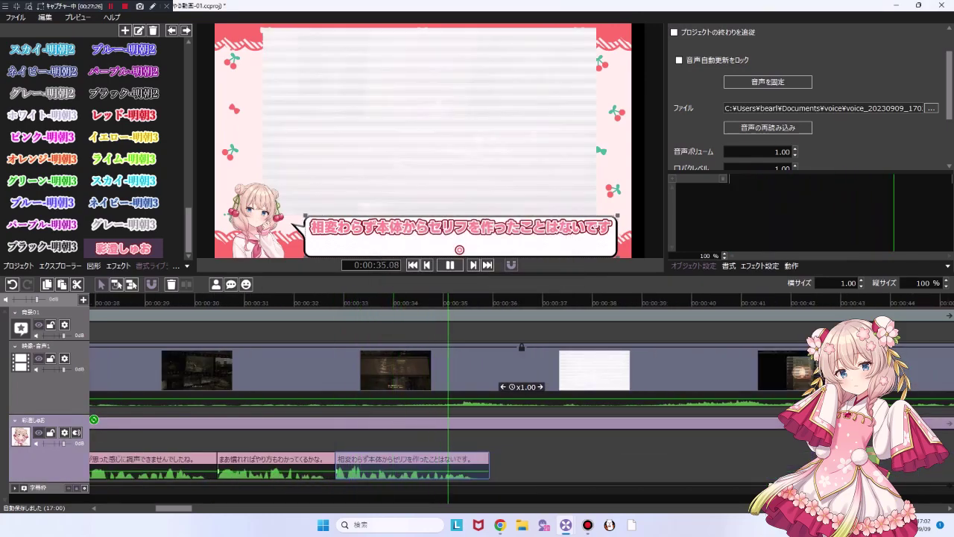
{"action": "key", "text": "space"}
Add the dialogue line "音声の確認ボタンがあるとベンリだなっていつも思っちゃう。" at 0:00:35.93, generate its voice and play it back.
{"action": "key", "text": "Return"}
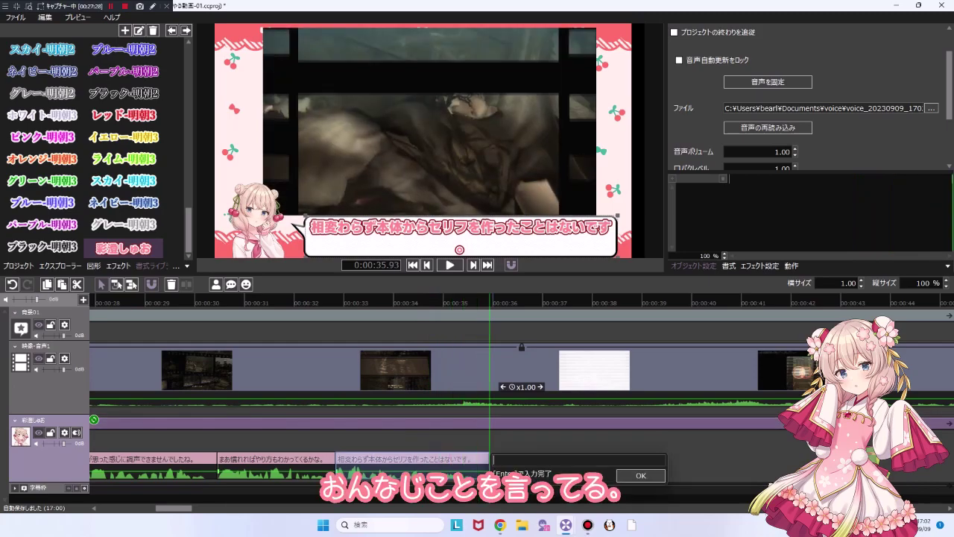
{"action": "type", "text": "さて"}
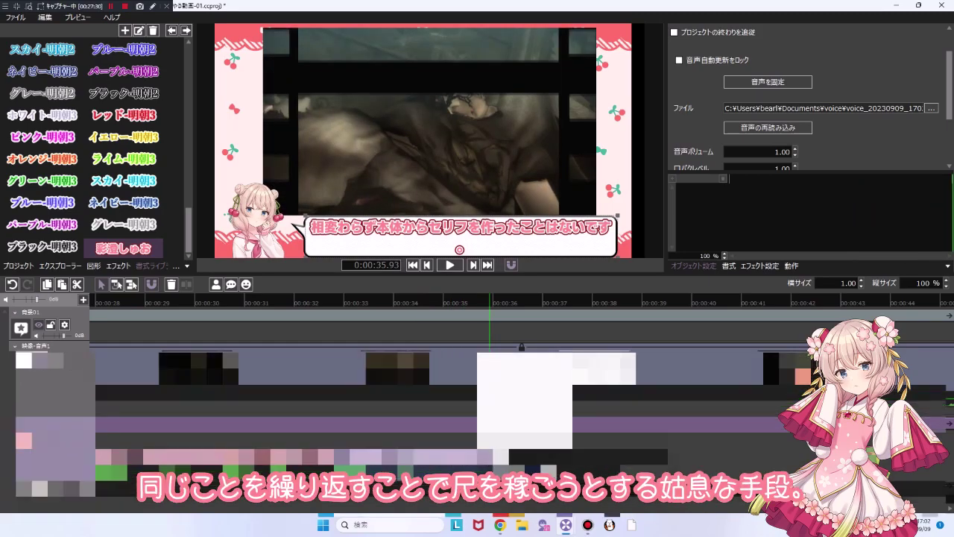
{"action": "key", "text": "Return"}
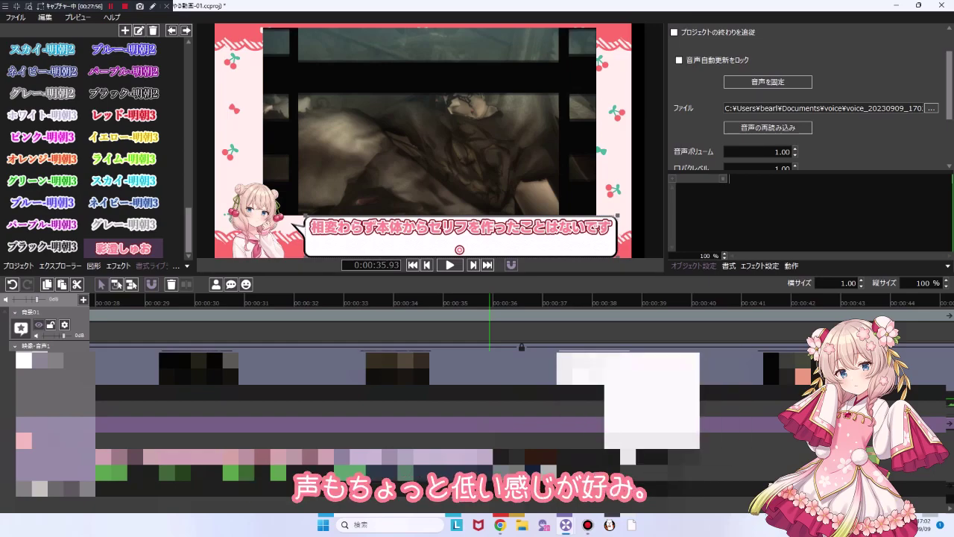
{"action": "key", "text": "Return"}
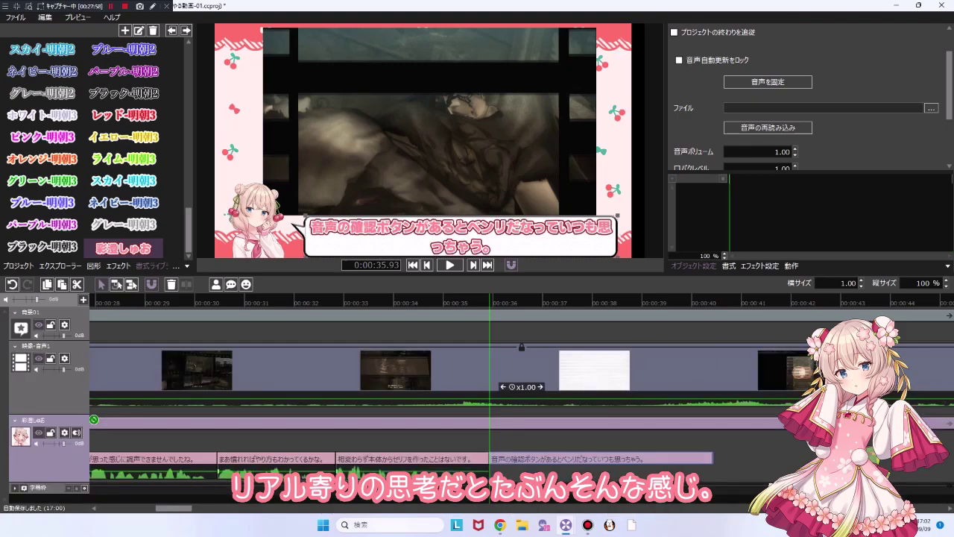
{"action": "left_click", "coordinate": [94, 420]}
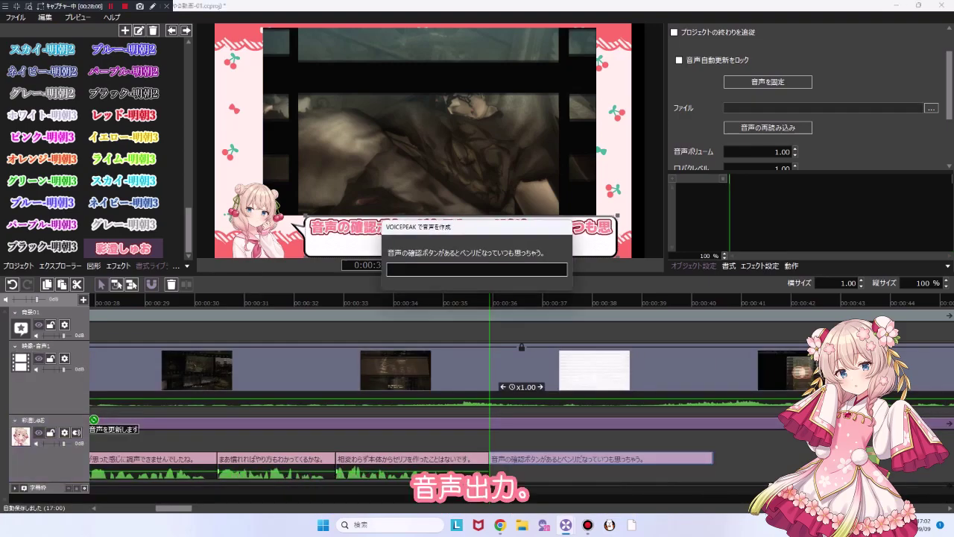
{"action": "key", "text": "space"}
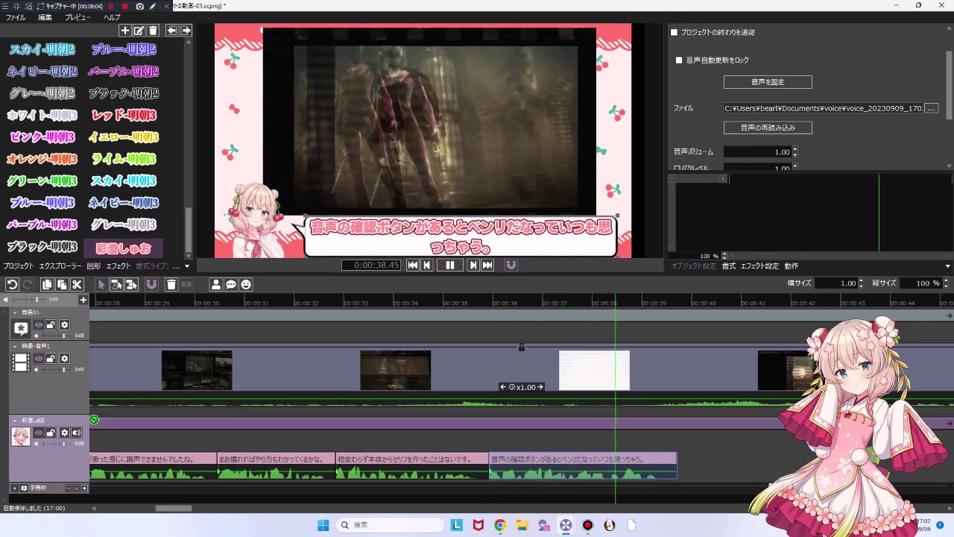
{"action": "key", "text": "space"}
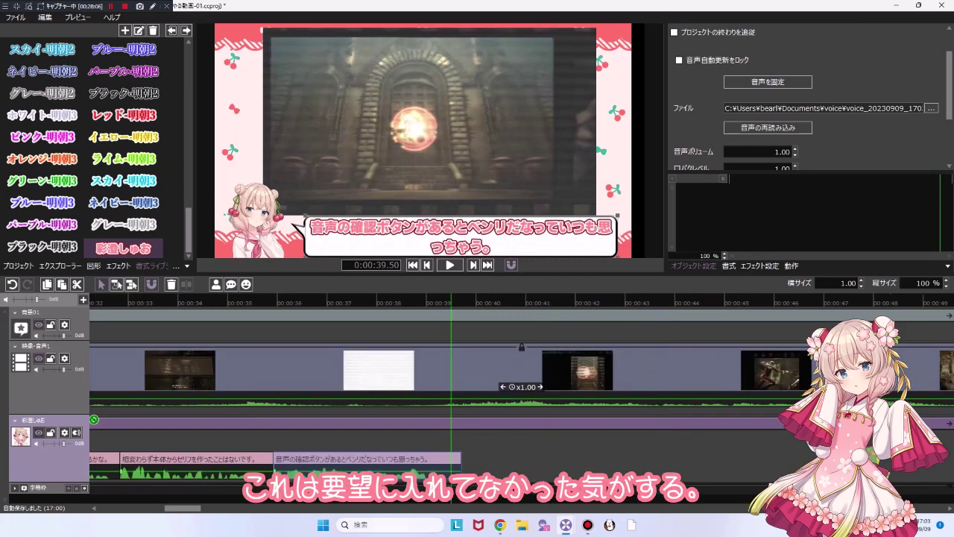
Check the line's reading for comma pauses in the voice editor, moving the editor clear of the dialogue clips.
{"action": "left_click", "coordinate": [77, 433]}
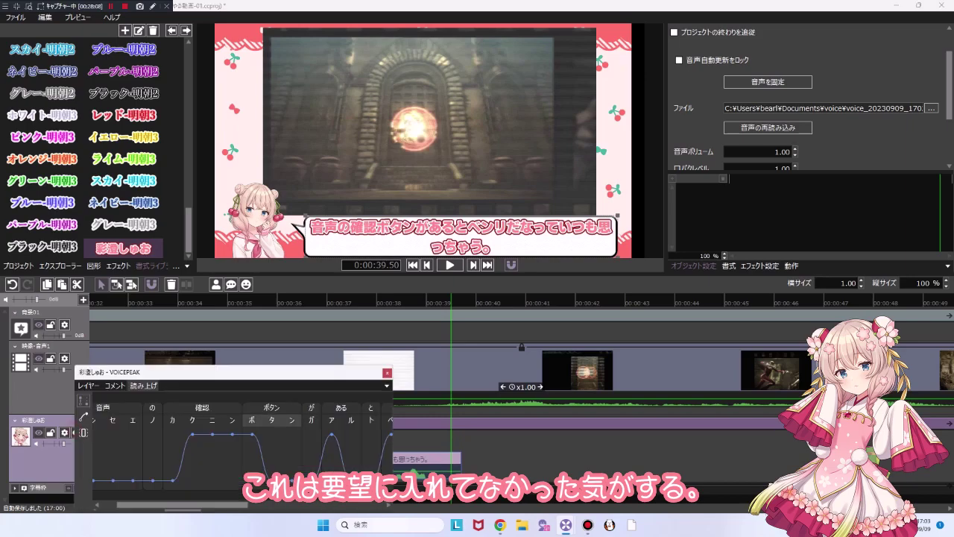
{"action": "left_click_drag", "start_coordinate": [224, 372], "coordinate": [364, 317]}
{"action": "mouse_move", "coordinate": [322, 450]}
{"action": "left_mouse_down"}
{"action": "mouse_move", "coordinate": [424, 450]}
{"action": "mouse_move", "coordinate": [307, 450]}
{"action": "mouse_move", "coordinate": [441, 450]}
{"action": "mouse_move", "coordinate": [305, 449]}
{"action": "left_mouse_up"}
{"action": "left_click", "coordinate": [527, 317]}
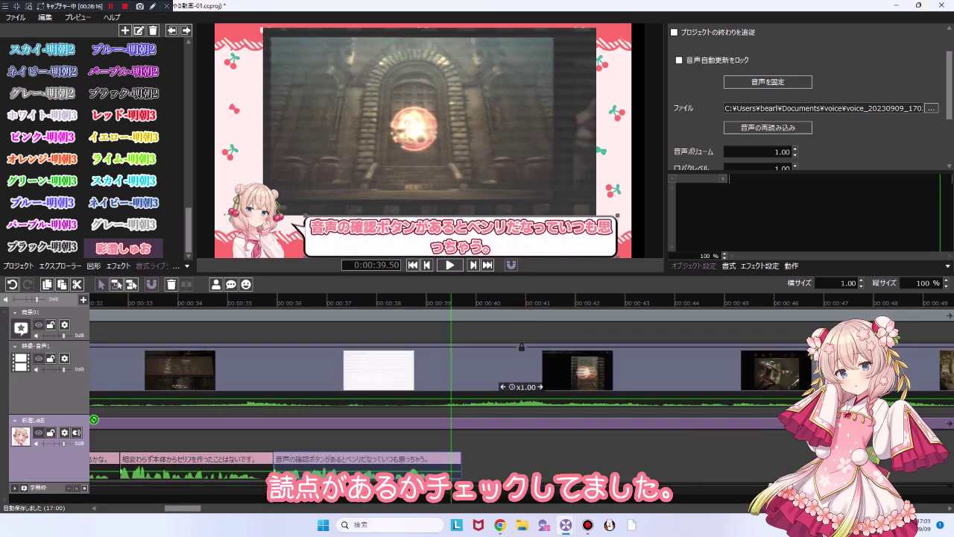
Cancel the new dialogue entry and examine how far the gameplay footage extends along the timeline.
{"action": "key", "text": "Return"}
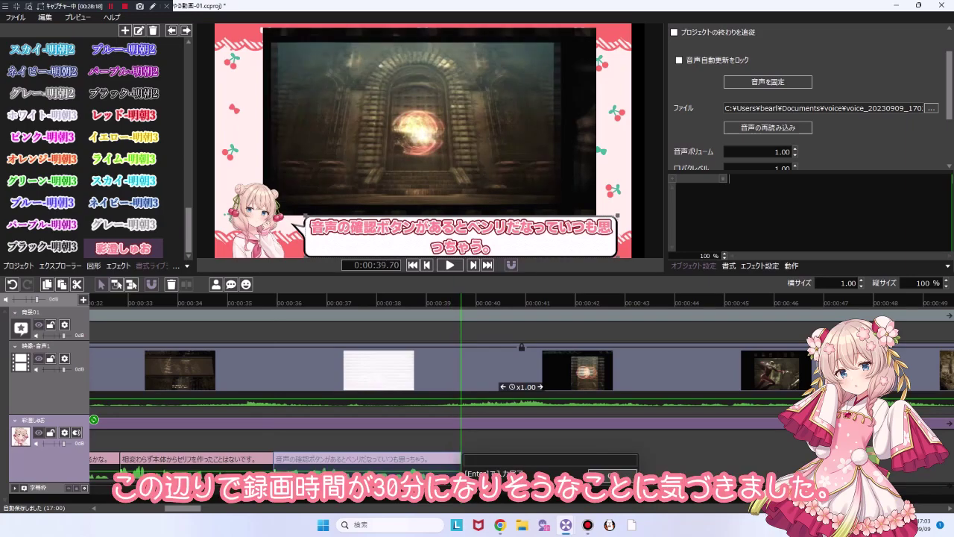
{"action": "key", "text": "Escape"}
{"action": "scroll", "coordinate": [492, 417], "scroll_direction": "right", "scroll_amount": 15}
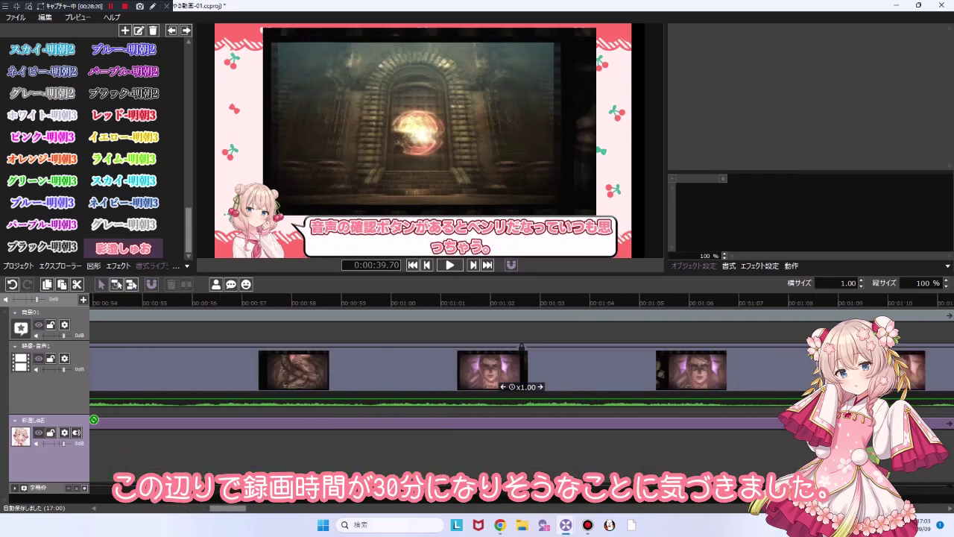
{"action": "scroll", "coordinate": [477, 372], "scroll_direction": "left", "scroll_amount": 10}
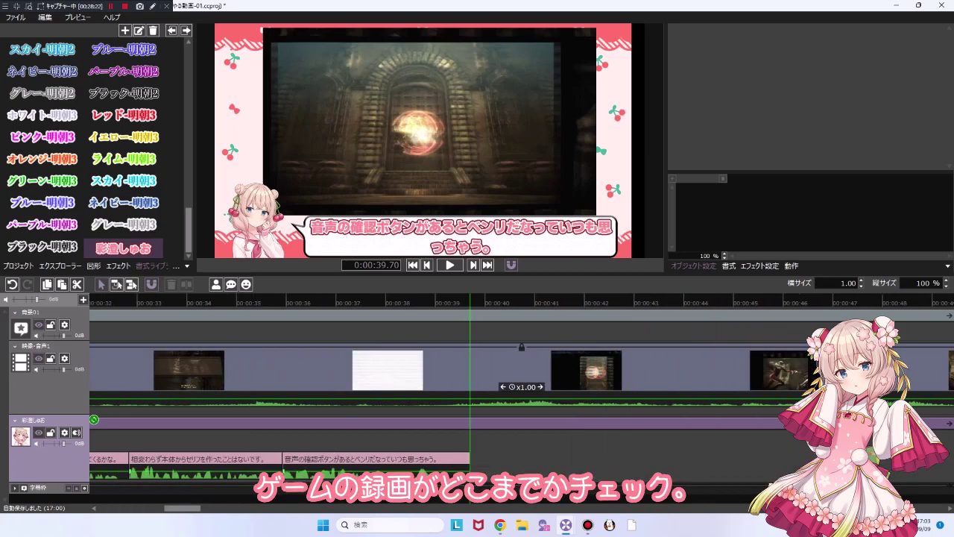
{"action": "scroll", "coordinate": [477, 373], "scroll_direction": "left", "scroll_amount": 9}
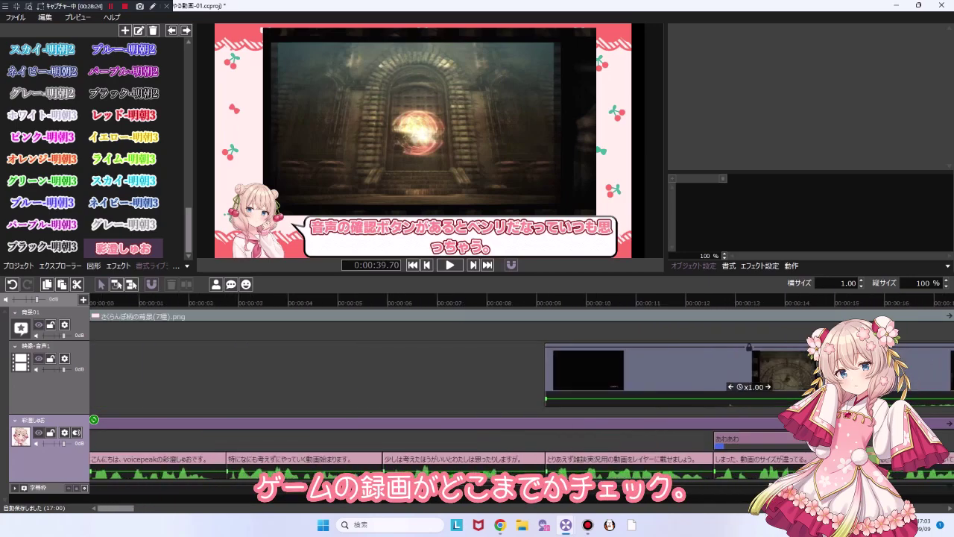
{"action": "scroll", "coordinate": [477, 373], "scroll_direction": "right", "scroll_amount": 7}
{"action": "scroll", "coordinate": [477, 373], "scroll_direction": "right", "scroll_amount": 3}
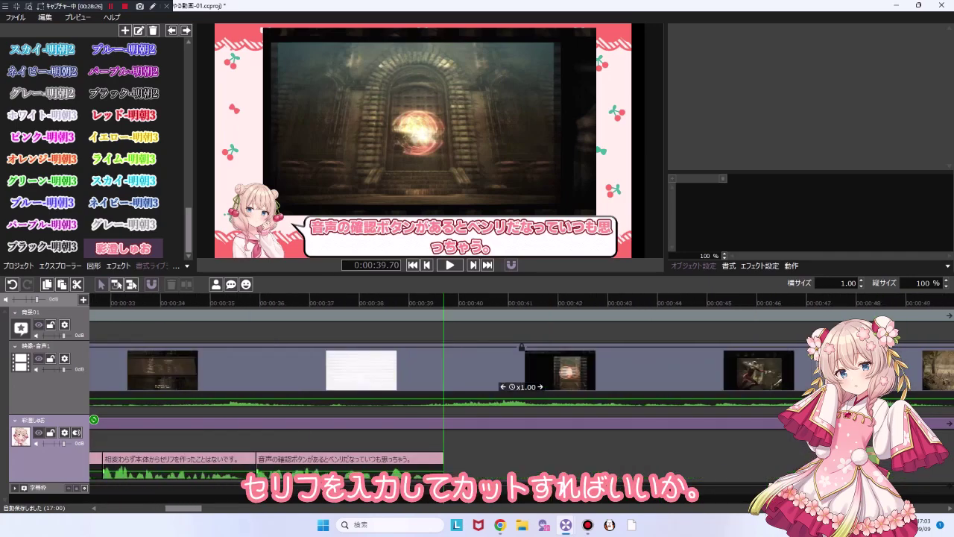
Add the dialogue line "あ、そろそろ30分なっちゃいますね。" at 0:00:39.70, generate its voice and play it back.
{"action": "left_click", "coordinate": [422, 458]}
{"action": "key", "text": "Return"}
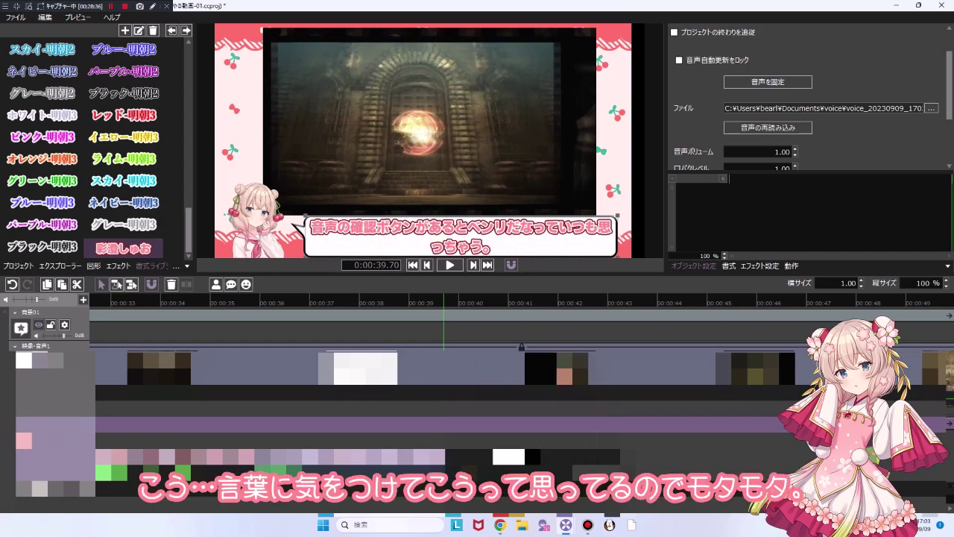
{"action": "key", "text": "Return"}
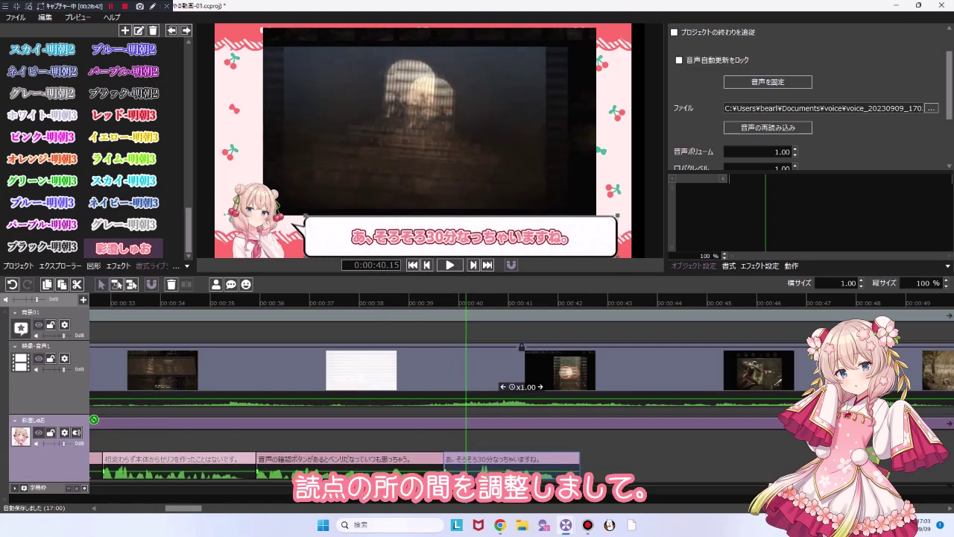
Shorten the pause at the comma after "あ" in the 30-minute line and regenerate its voice.
{"action": "left_click", "coordinate": [76, 433]}
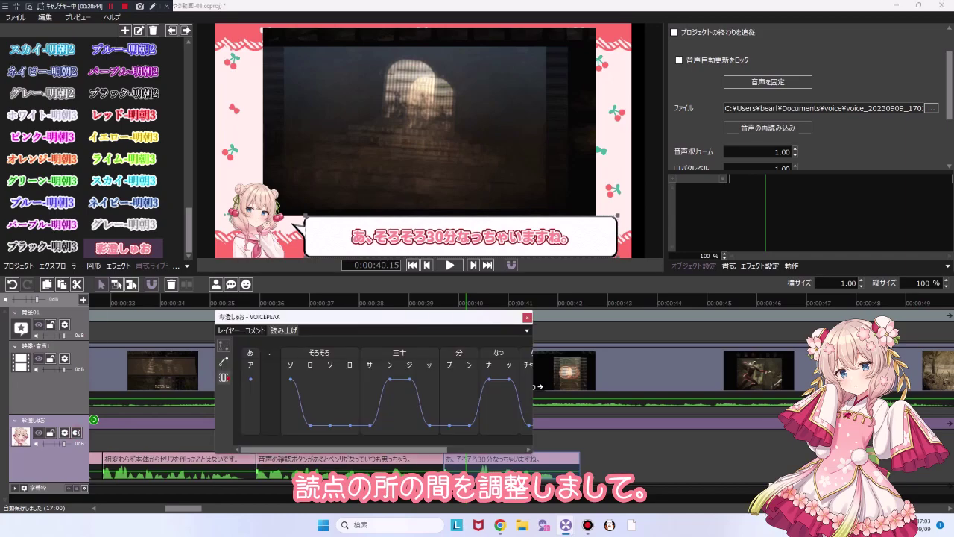
{"action": "left_click", "coordinate": [224, 378]}
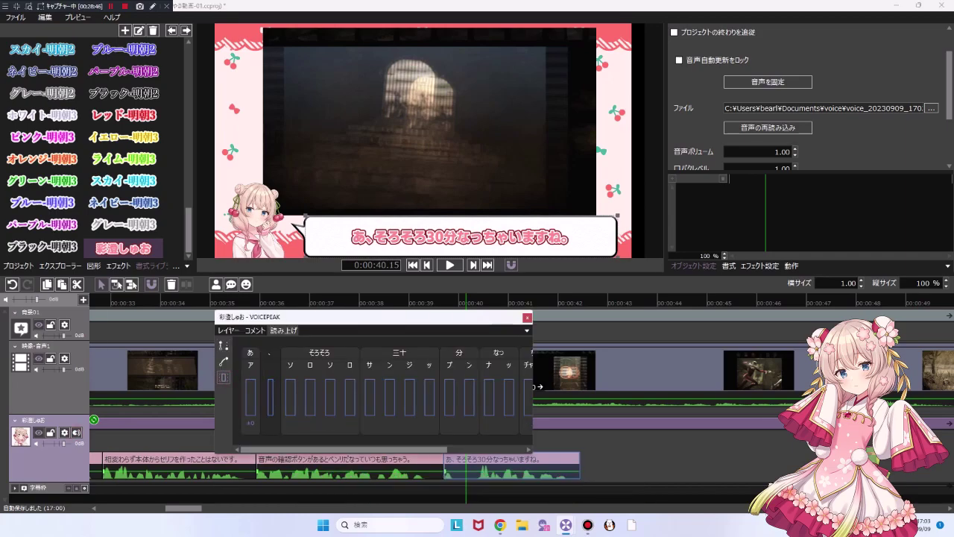
{"action": "left_click", "coordinate": [538, 386]}
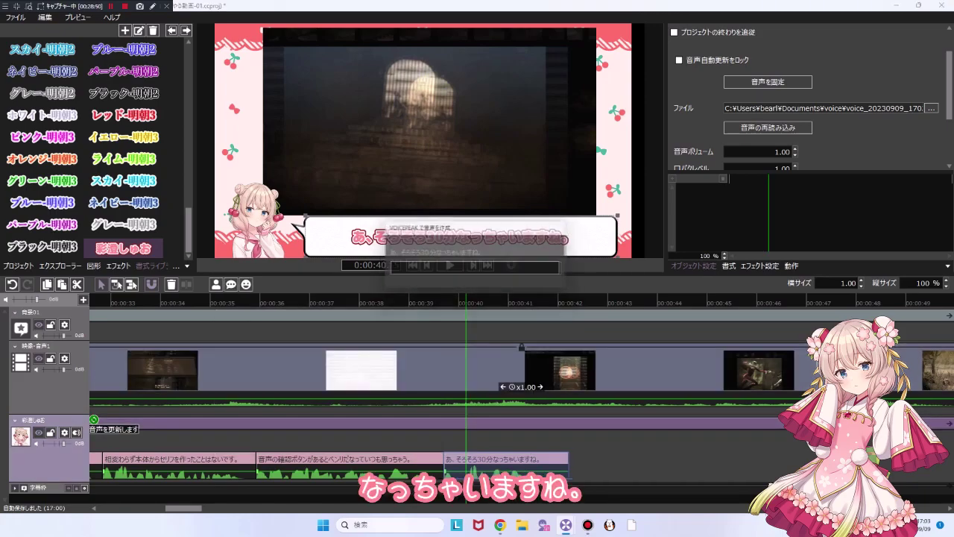
Adjust the pitch of "マ" in the "ます" ending of the 30-minute line and close the voice editor.
{"action": "left_click", "coordinate": [224, 346]}
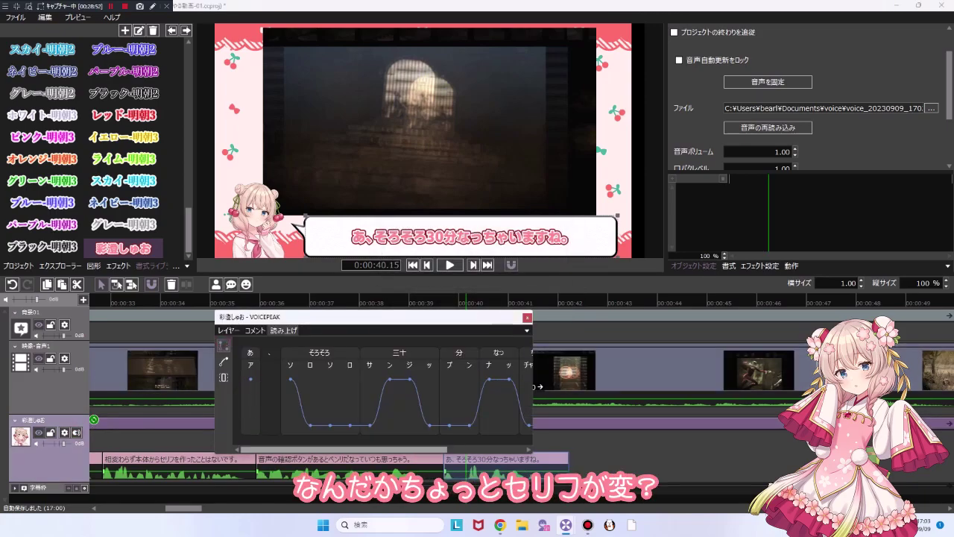
{"action": "left_click_drag", "start_coordinate": [358, 450], "coordinate": [419, 449]}
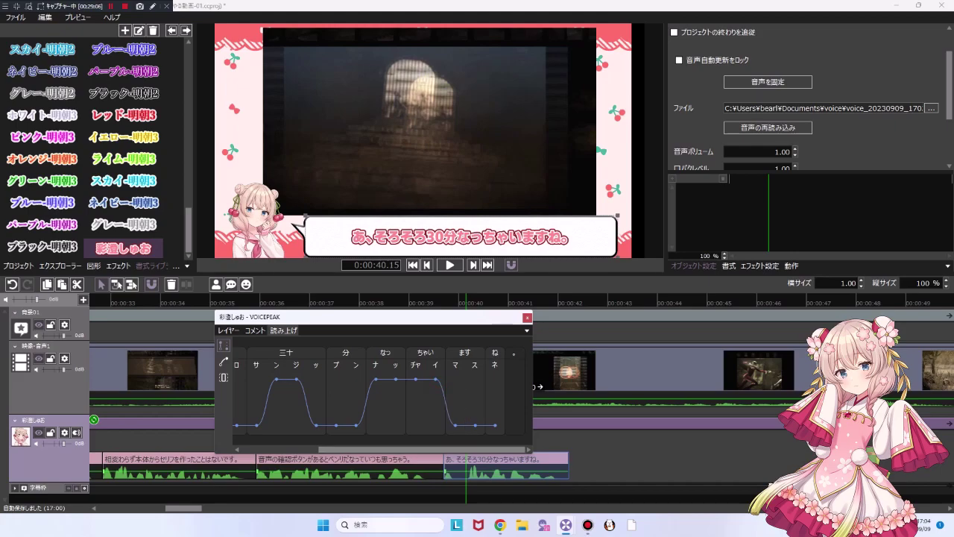
{"action": "left_click", "coordinate": [455, 424]}
{"action": "left_click", "coordinate": [527, 317]}
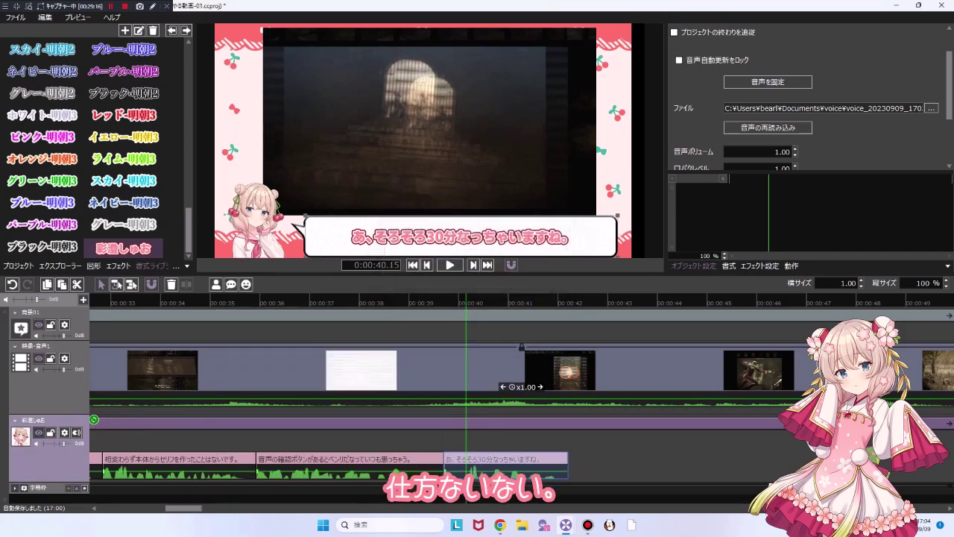
Add the dialogue line "あまり作業が進んでいないけれど、今回はここまで。" at 0:00:42.20, generate its voice and play it back.
{"action": "key", "text": "Return"}
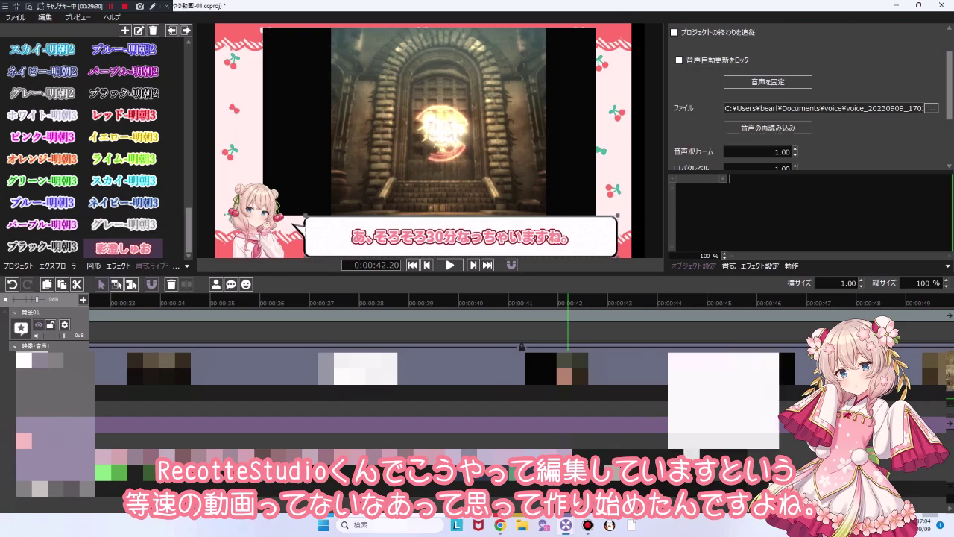
{"action": "key", "text": "Return"}
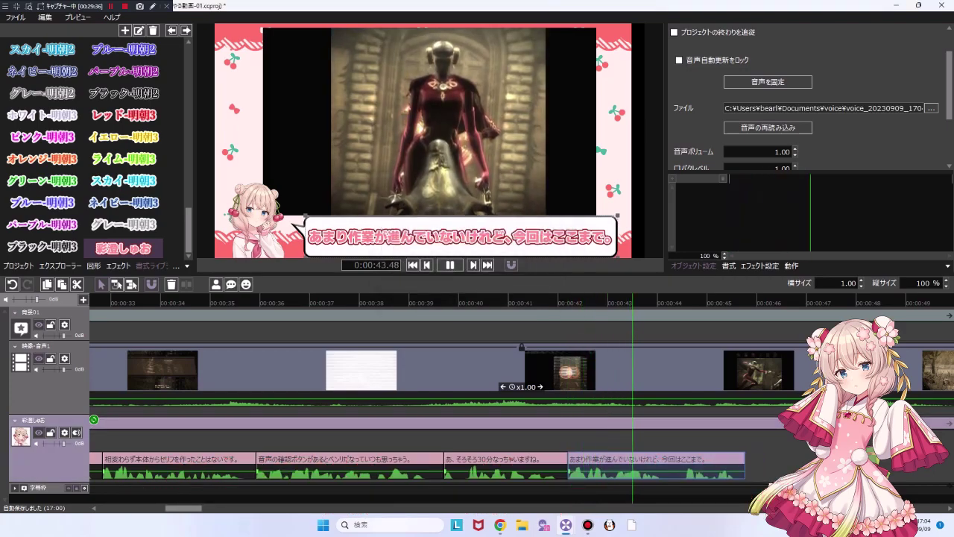
{"action": "key", "text": "space"}
Shorten the comma pause after "けれど" in the "今回はここまで" line and close the voice editor.
{"action": "left_click", "coordinate": [76, 433]}
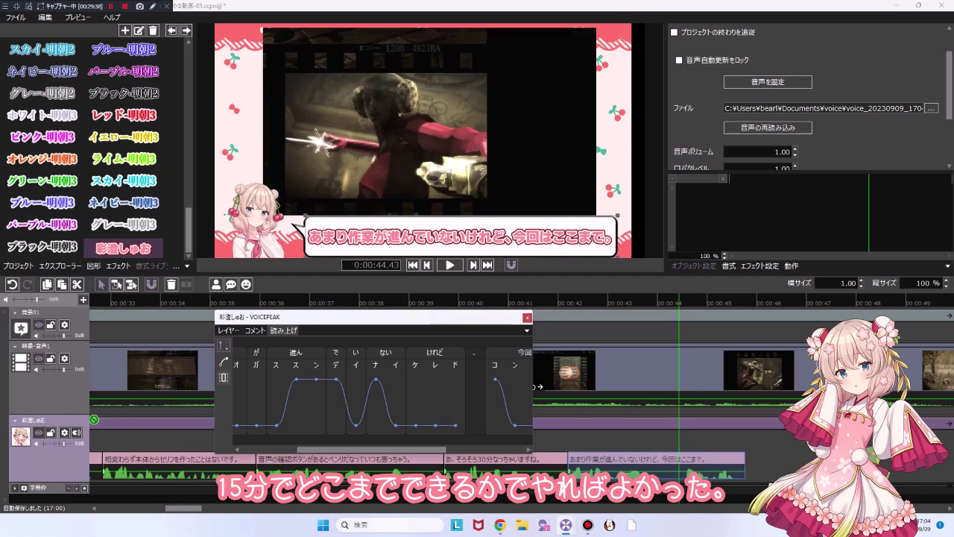
{"action": "left_click", "coordinate": [223, 377]}
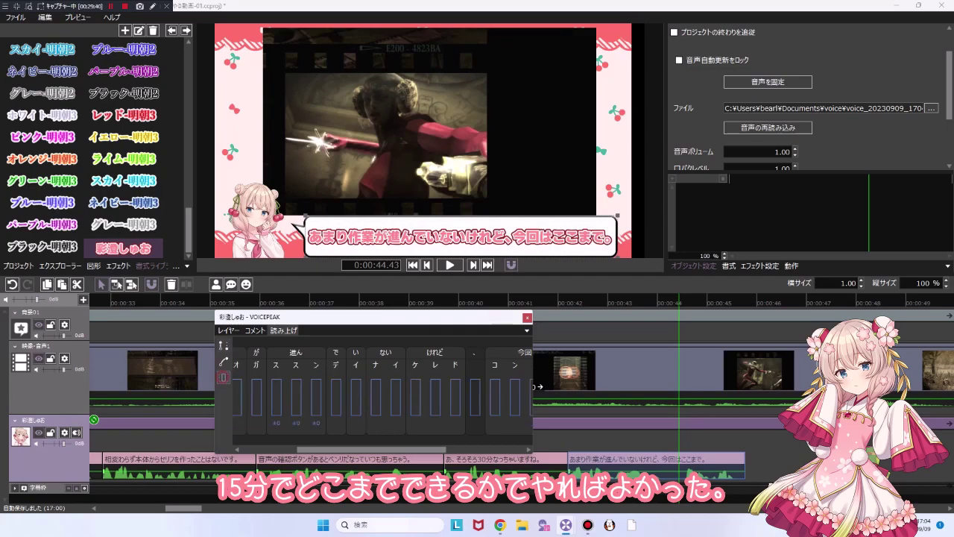
{"action": "left_click", "coordinate": [526, 318]}
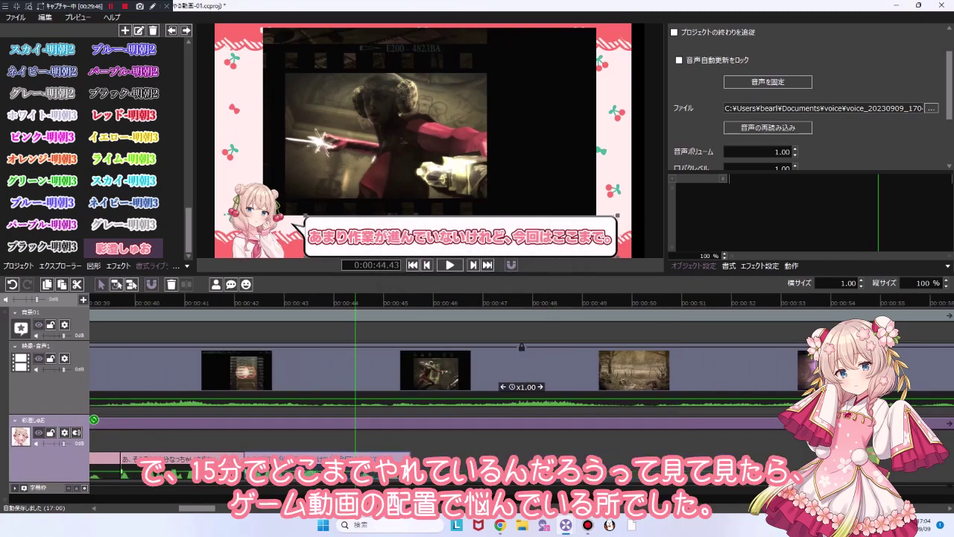
Add the closing line "ご視聴ありがとうございました。" directly after the previous dialogue, generate its voice and play it back.
{"action": "key", "text": "Return"}
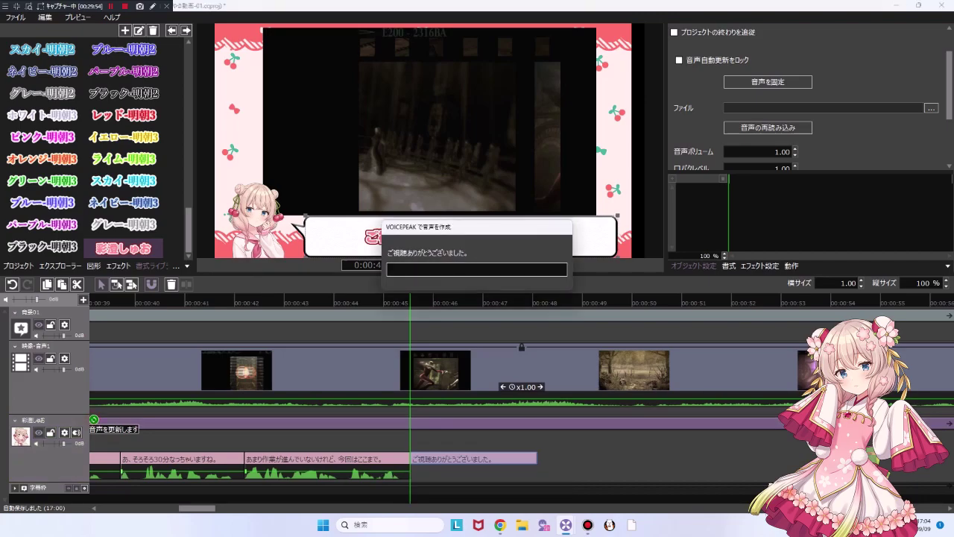
{"action": "key", "text": "space"}
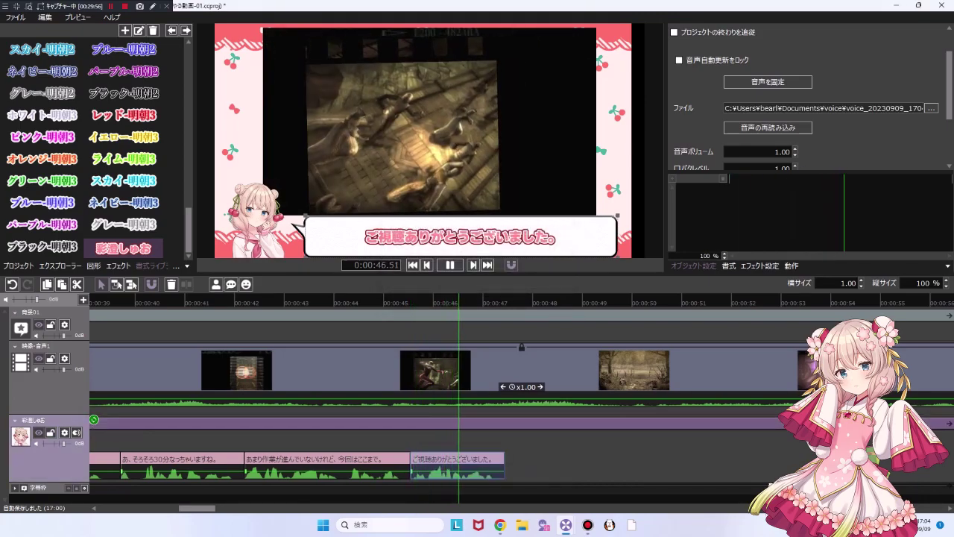
{"action": "key", "text": "space"}
Split the gameplay footage at 0:00:49.00, delete the remainder, and move the playhead back to 0:00:38.88.
{"action": "key", "text": "Escape"}
{"action": "key", "text": "Right"}
{"action": "key", "text": "Right"}
{"action": "left_click", "coordinate": [596, 373]}
{"action": "key", "text": "s"}
{"action": "key", "text": "Delete"}
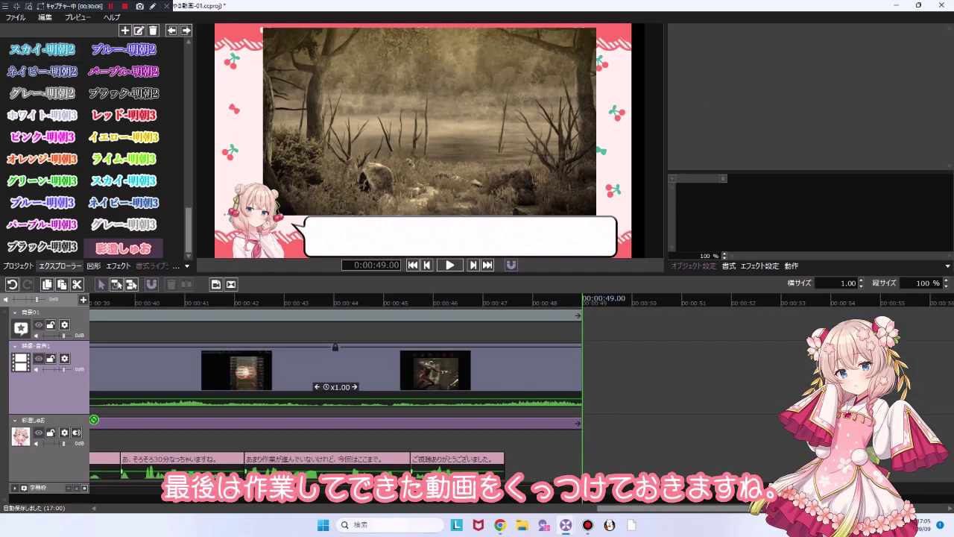
{"action": "left_click_drag", "start_coordinate": [163, 299], "coordinate": [109, 300]}
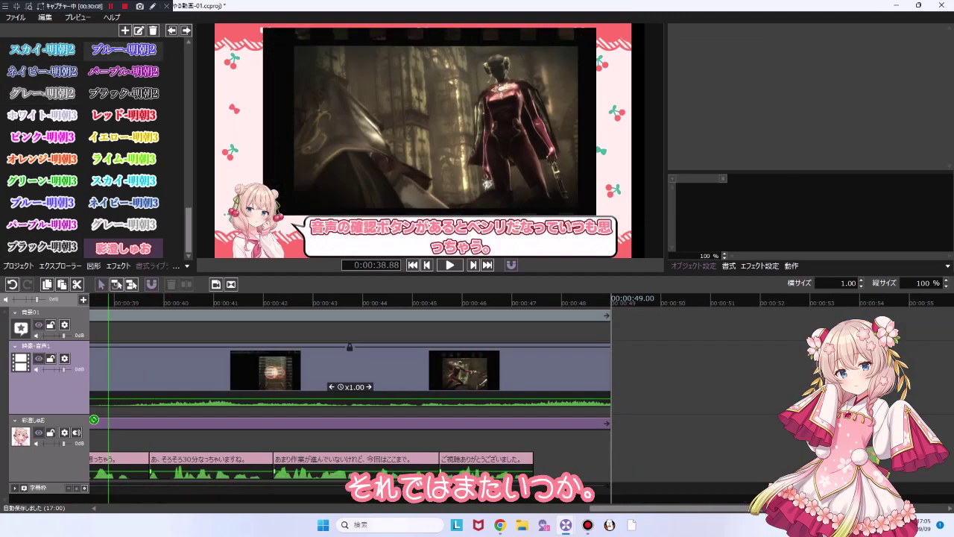